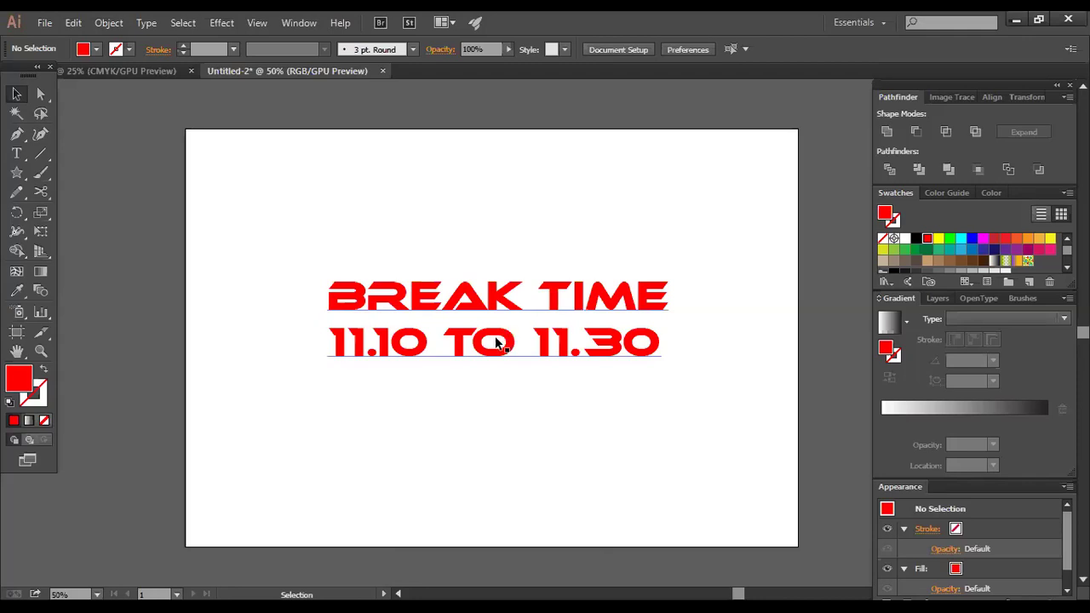
pyautogui.click(499, 343)
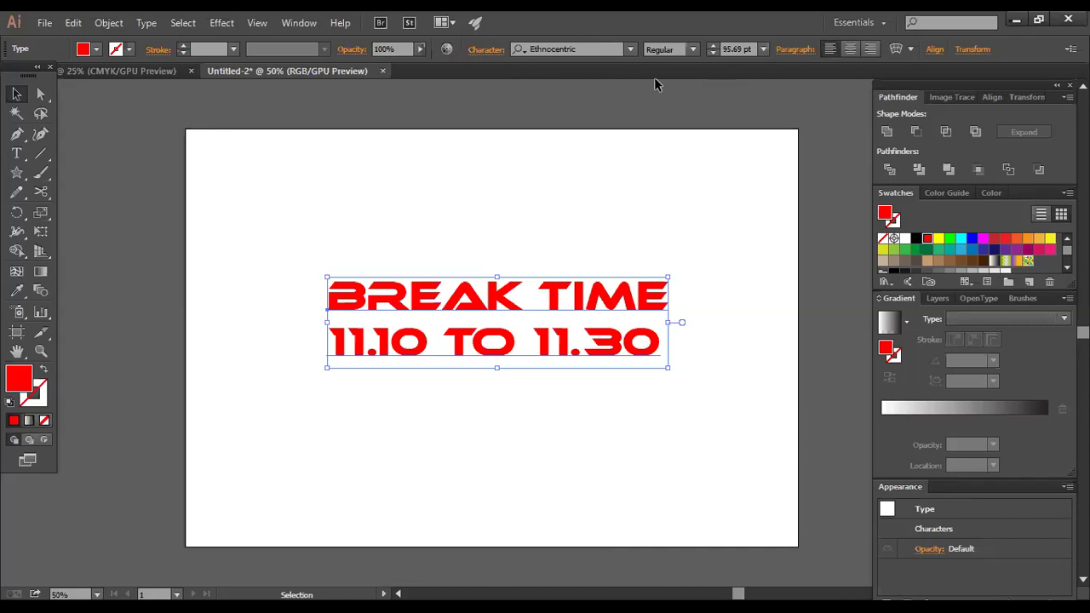
pyautogui.click(447, 49)
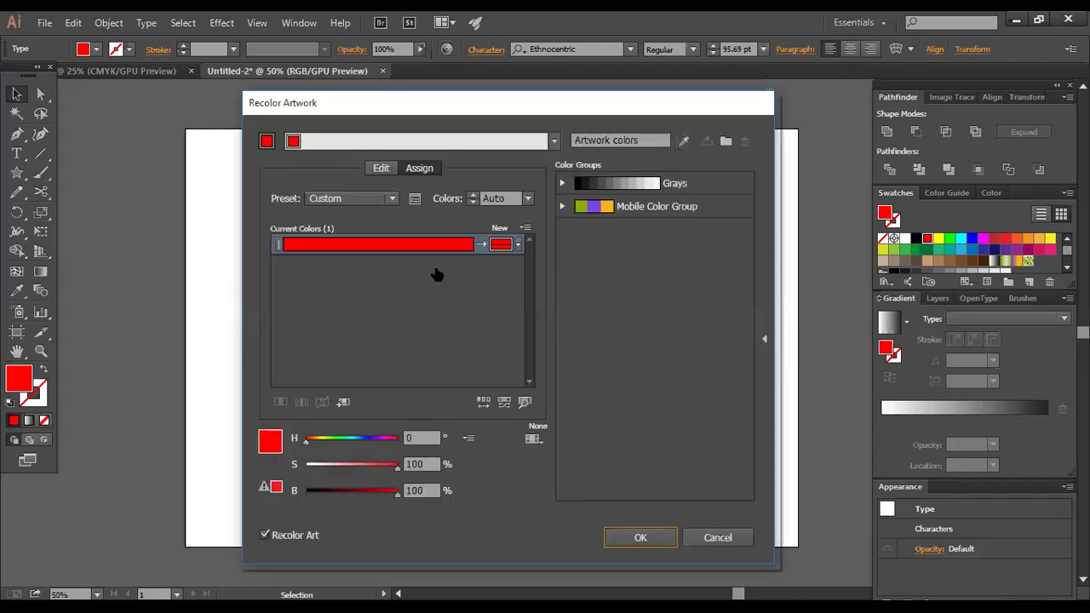
pyautogui.click(595, 212)
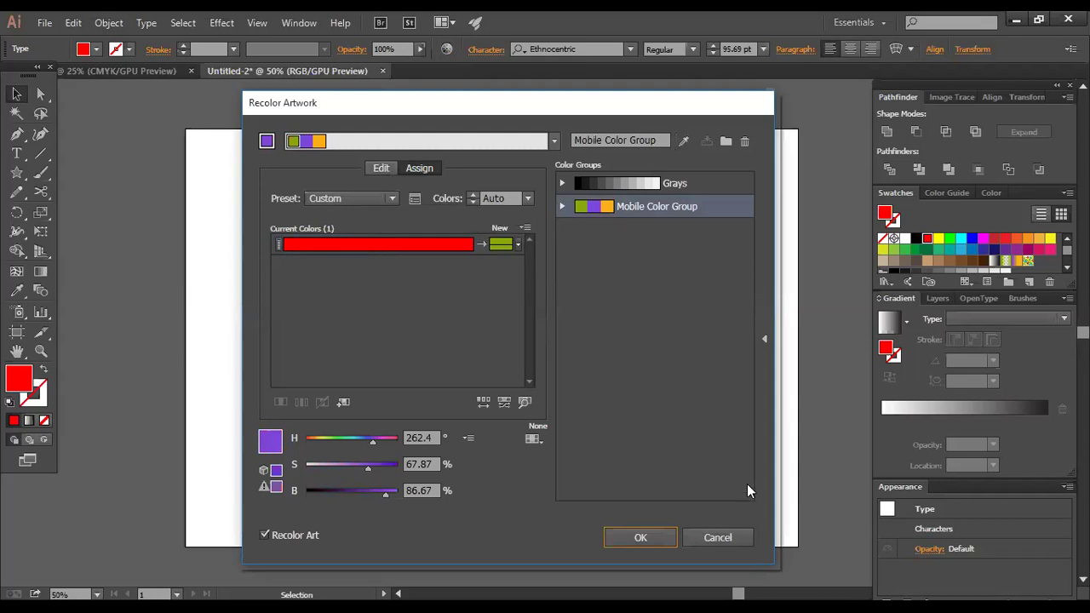
pyautogui.click(727, 537)
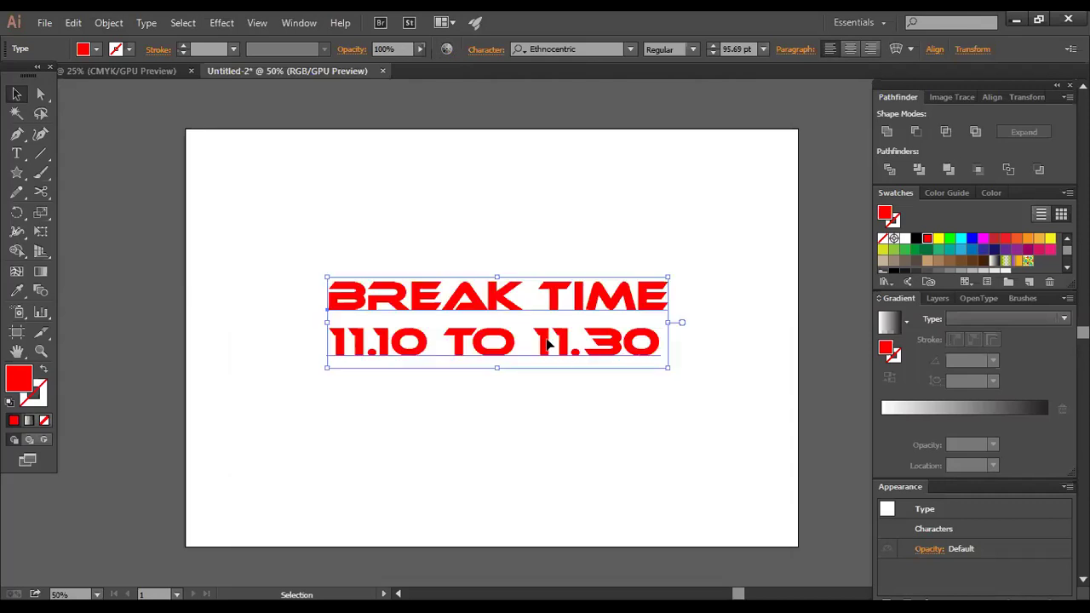
# Step: Duplicate the red text block directly below the original and recolor the copy violet, with a hue of about 260°
pyautogui.moveTo(548, 342); pyautogui.dragTo(540, 417)
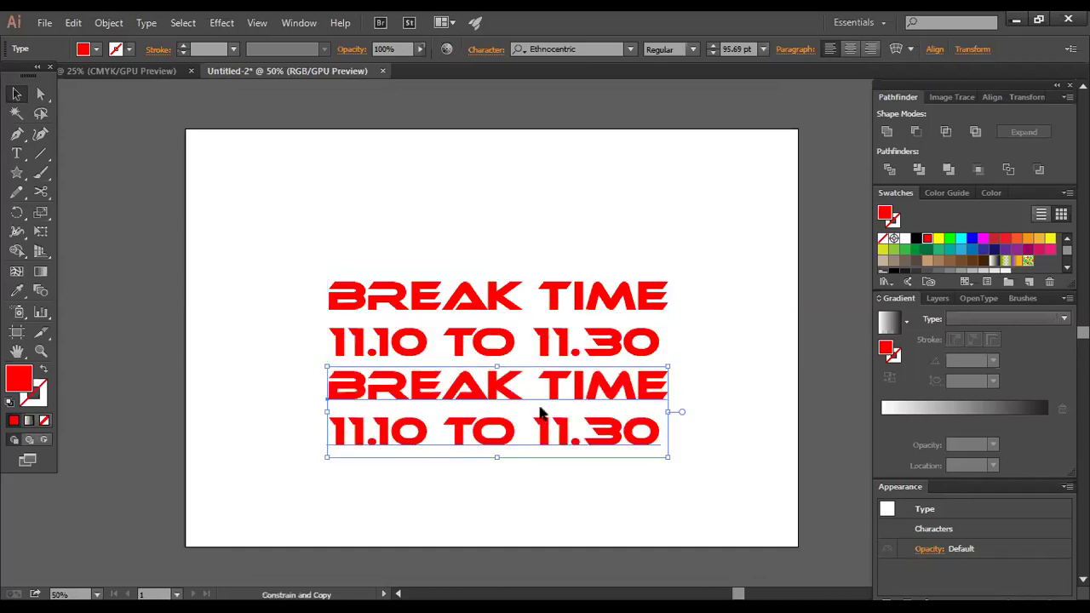
pyautogui.click(445, 50)
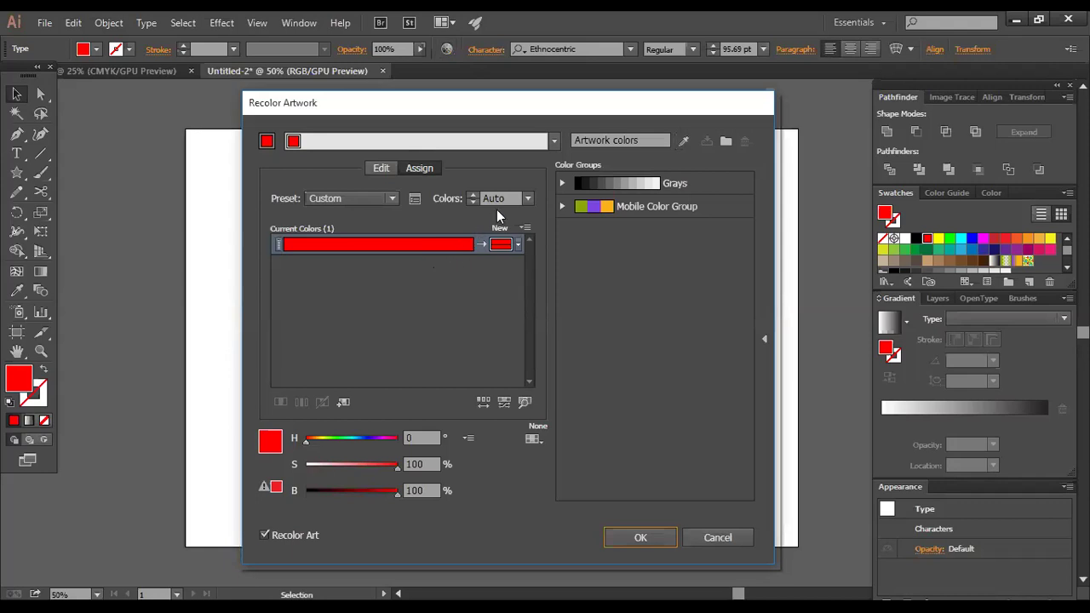
pyautogui.click(379, 168)
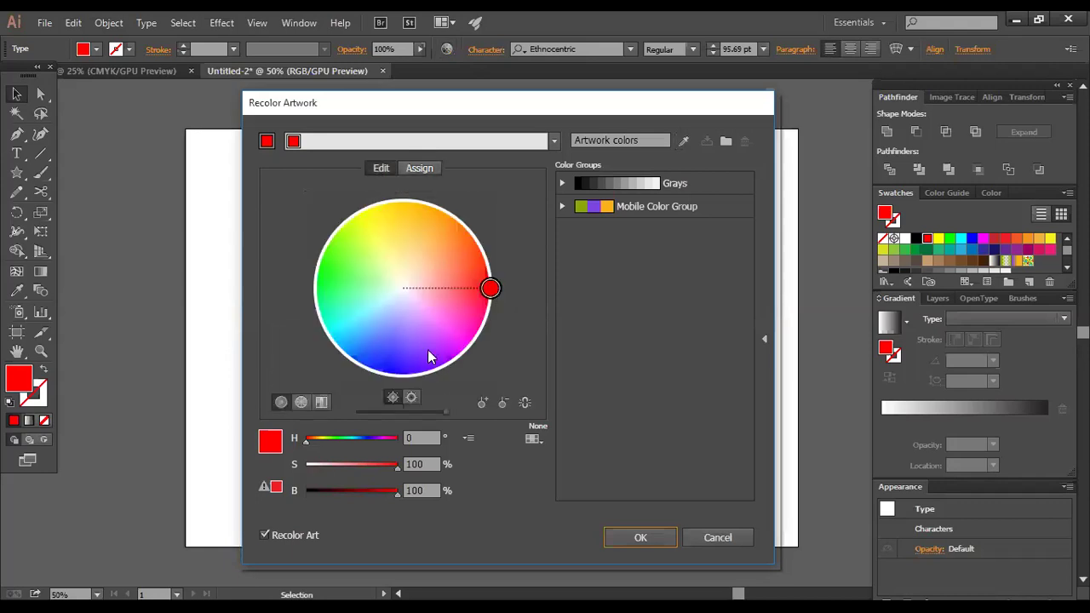
pyautogui.moveTo(491, 288); pyautogui.dragTo(416, 353)
pyautogui.click(639, 537)
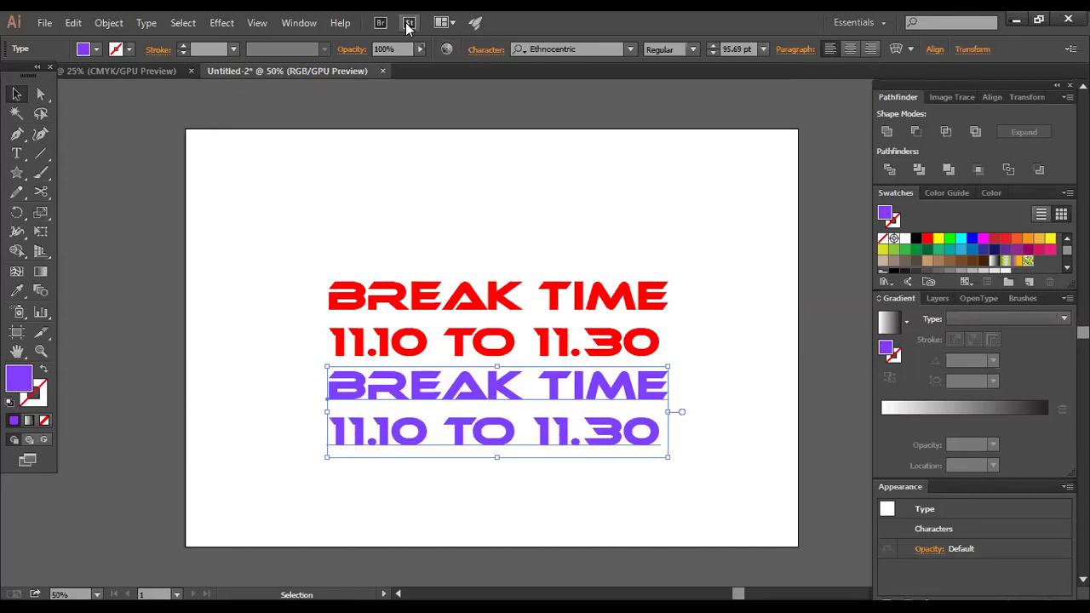
# Step: Delete the violet copy of the text block
pyautogui.click(445, 46)
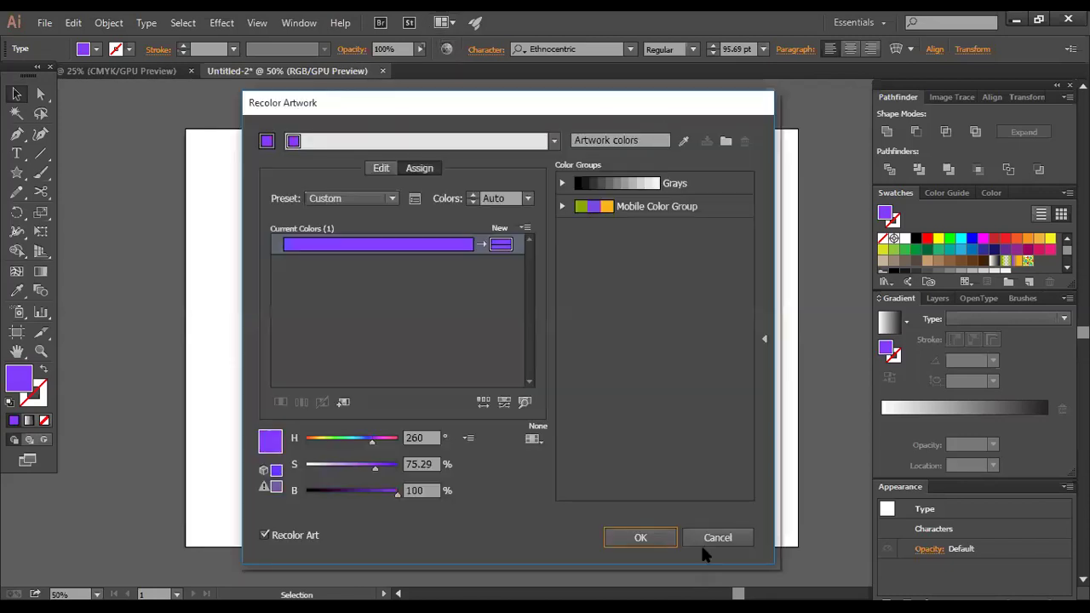
pyautogui.click(717, 537)
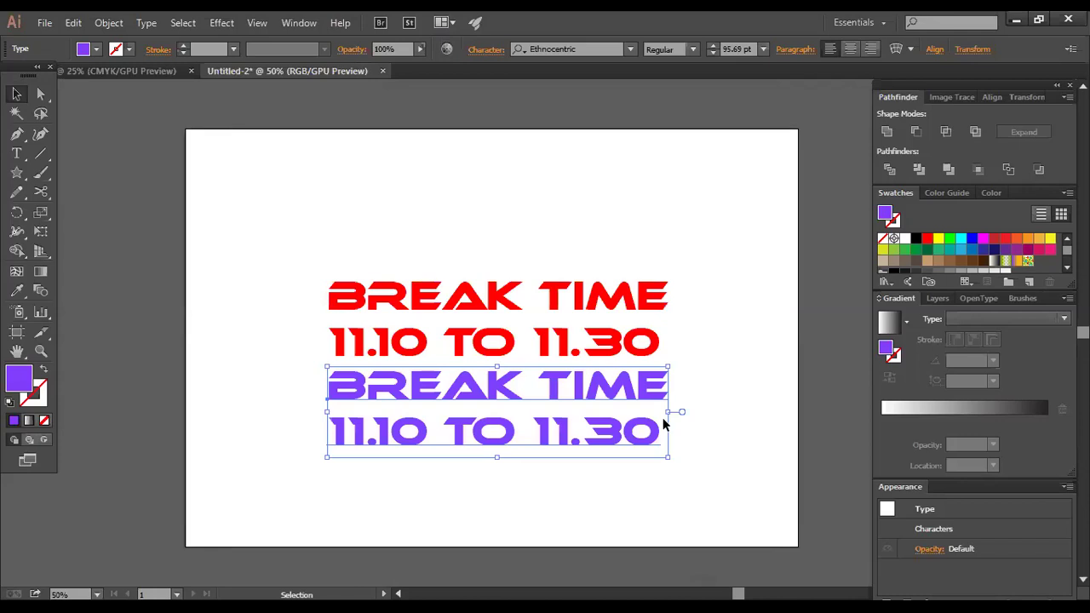
pyautogui.press('Delete')
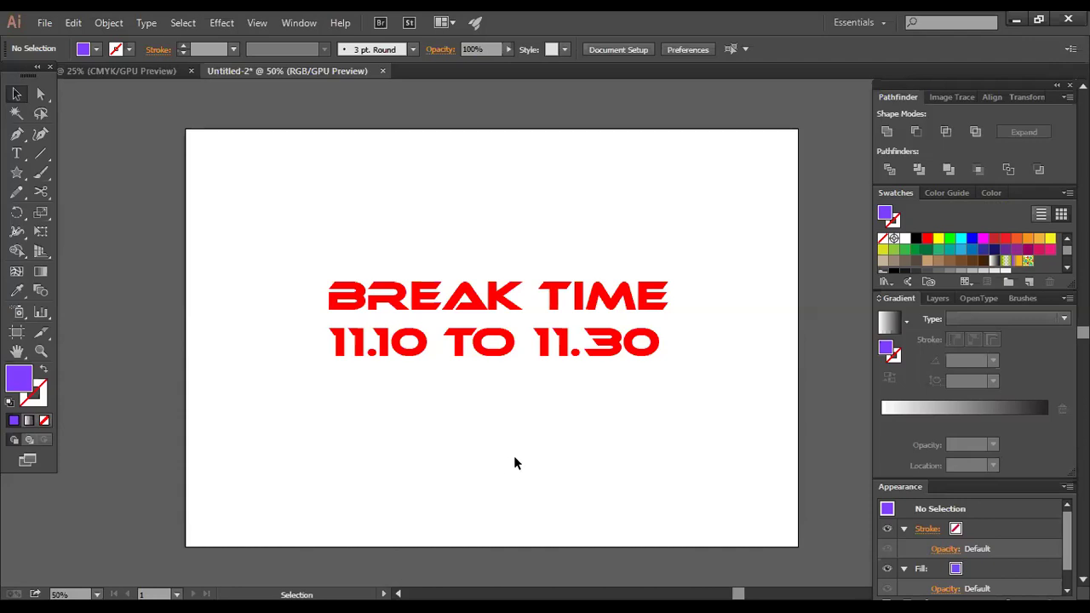
# Step: Shift the red text block slightly down and open FONT+COLOR2.ai, dismissing its PDF and missing-font notices
pyautogui.moveTo(501, 342); pyautogui.dragTo(501, 359)
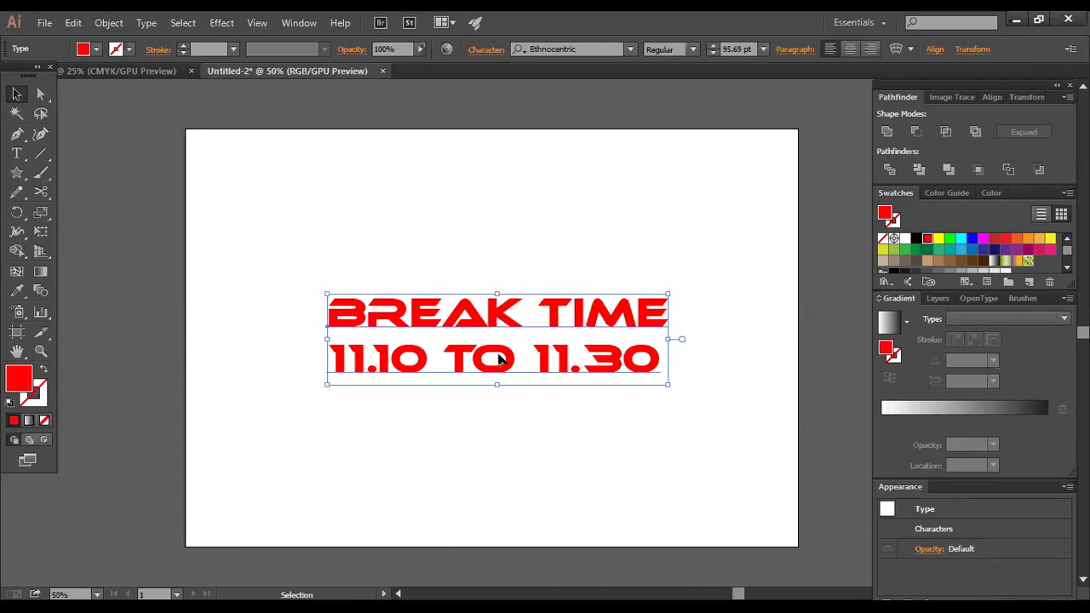
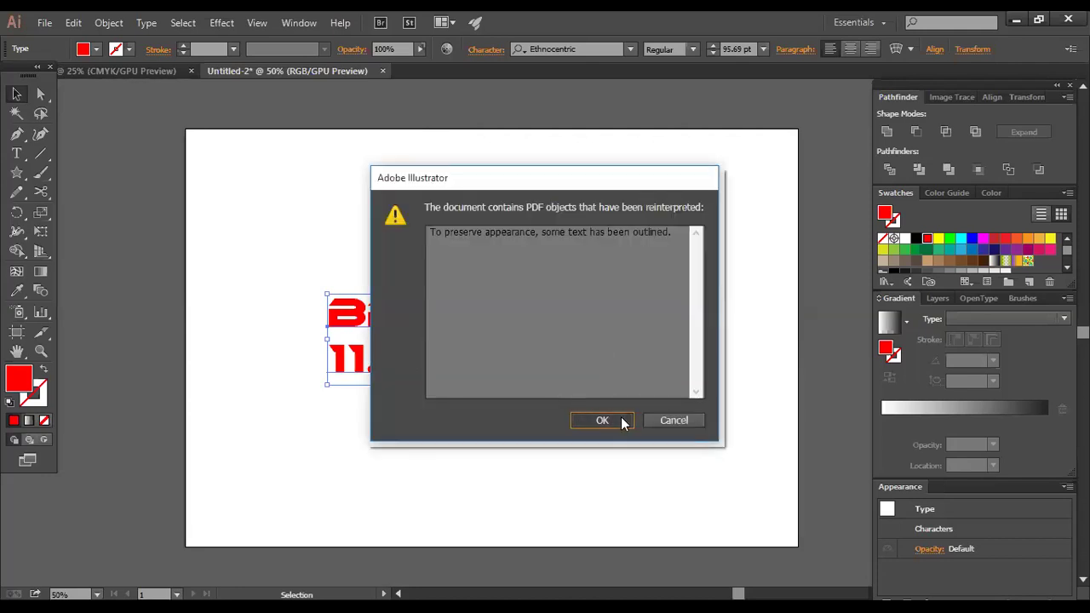
pyautogui.press('Return')
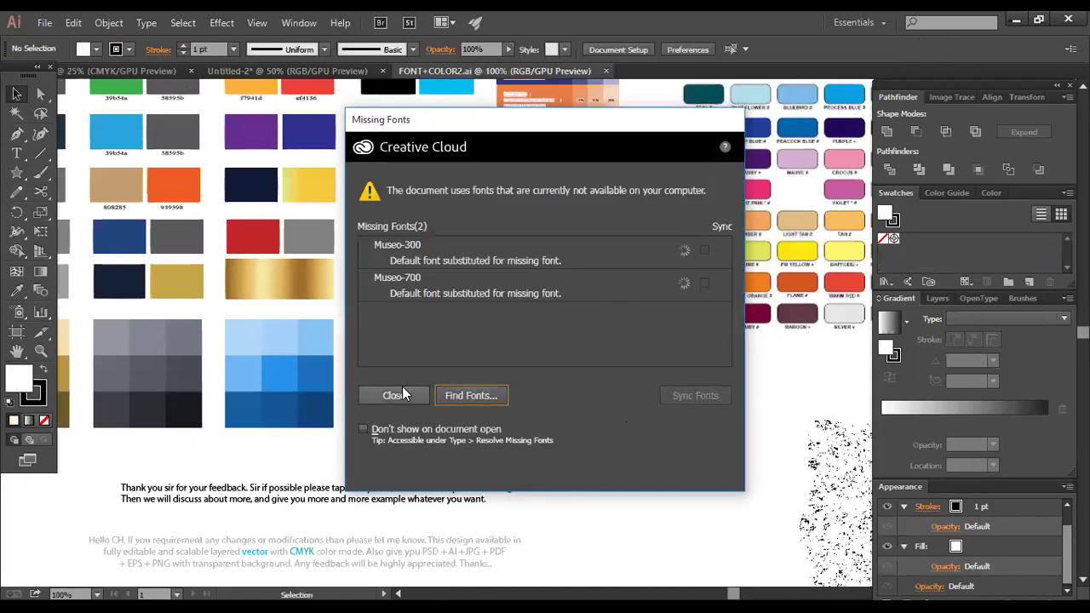
pyautogui.click(400, 394)
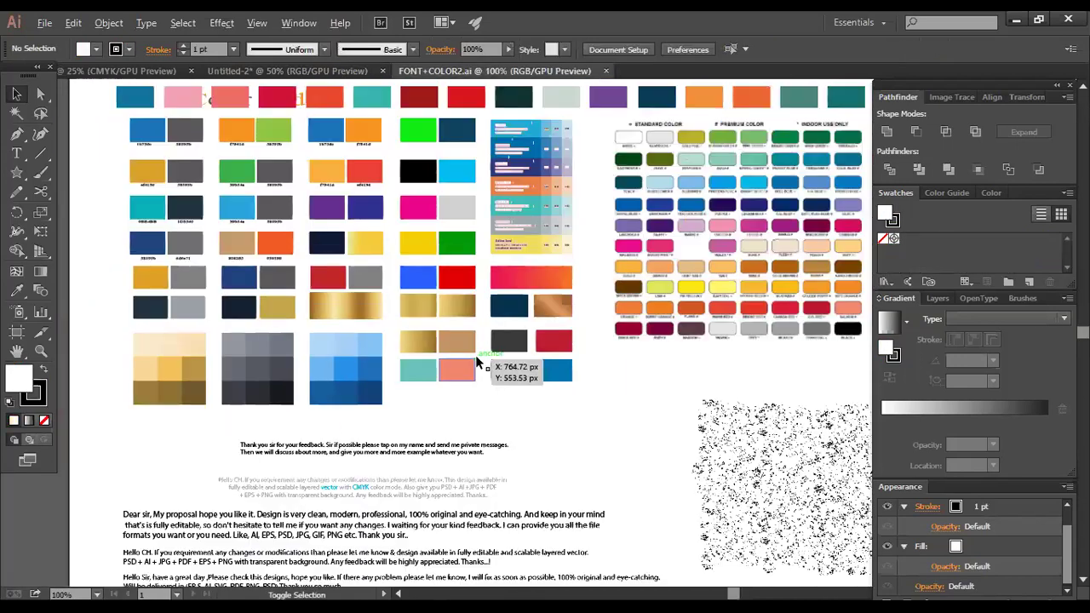
# Step: Bring the gold gradient swatch from FONT+COLOR2.ai into Untitled-2 and place a duplicate of the red text outside the artboard's upper-left corner
pyautogui.scroll(-3, 511, 368)
pyautogui.scroll(3, 402, 352)
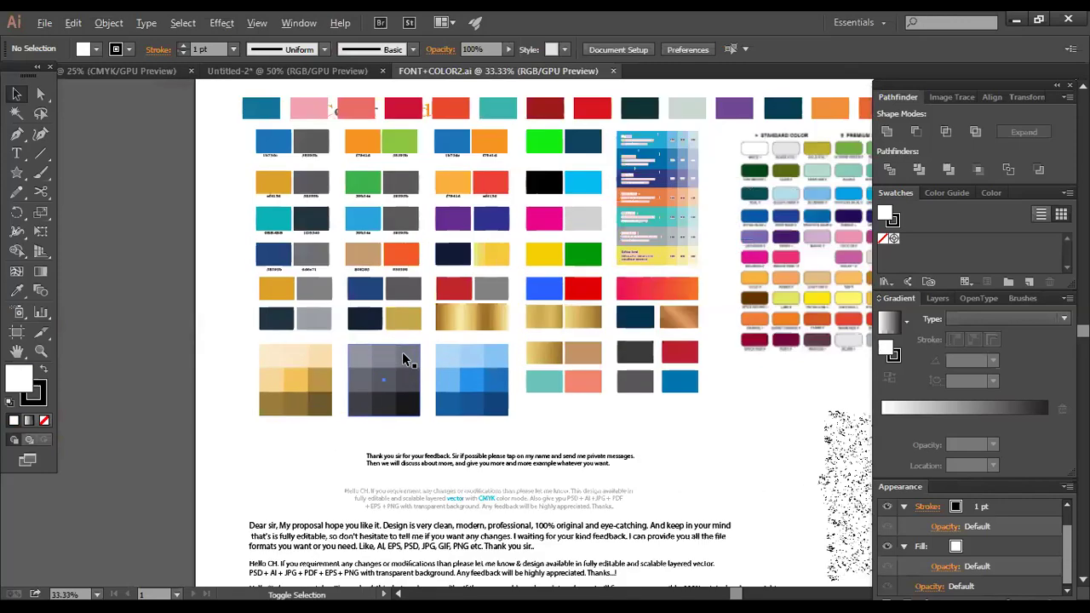
pyautogui.scroll(2, 562, 341)
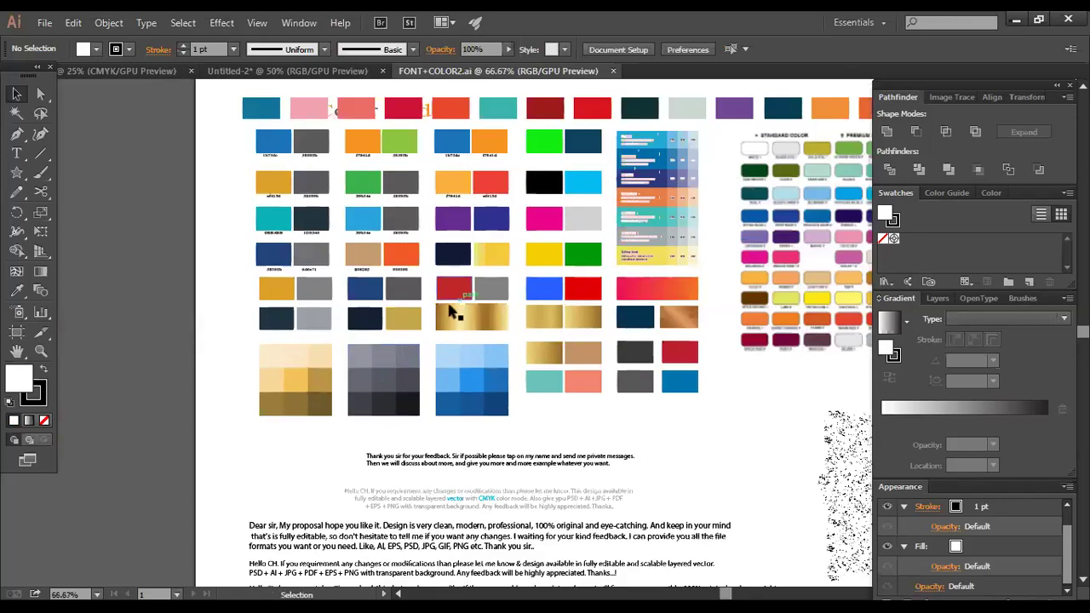
pyautogui.moveTo(490, 313); pyautogui.dragTo(550, 218)
pyautogui.moveTo(564, 326); pyautogui.dragTo(21, 115)
pyautogui.moveTo(169, 151); pyautogui.dragTo(135, 144)
# Step: Convert the artboard's text to outlines and fill it with the gold gradient sampled from the swatch using the Eyedropper
pyautogui.rightClick(451, 326)
pyautogui.click(522, 440)
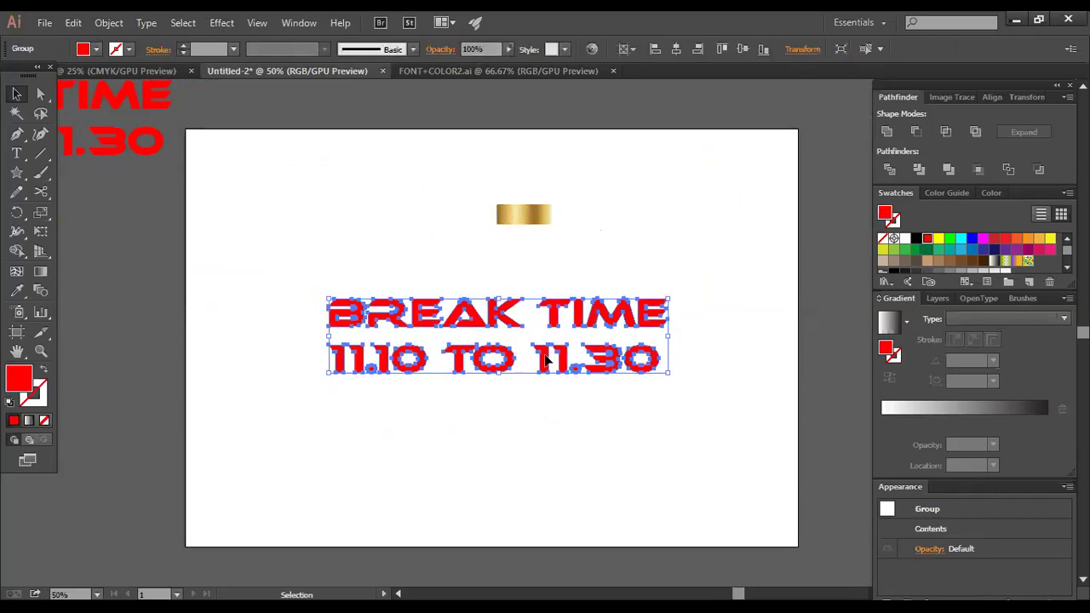
pyautogui.click(17, 290)
pyautogui.click(513, 215)
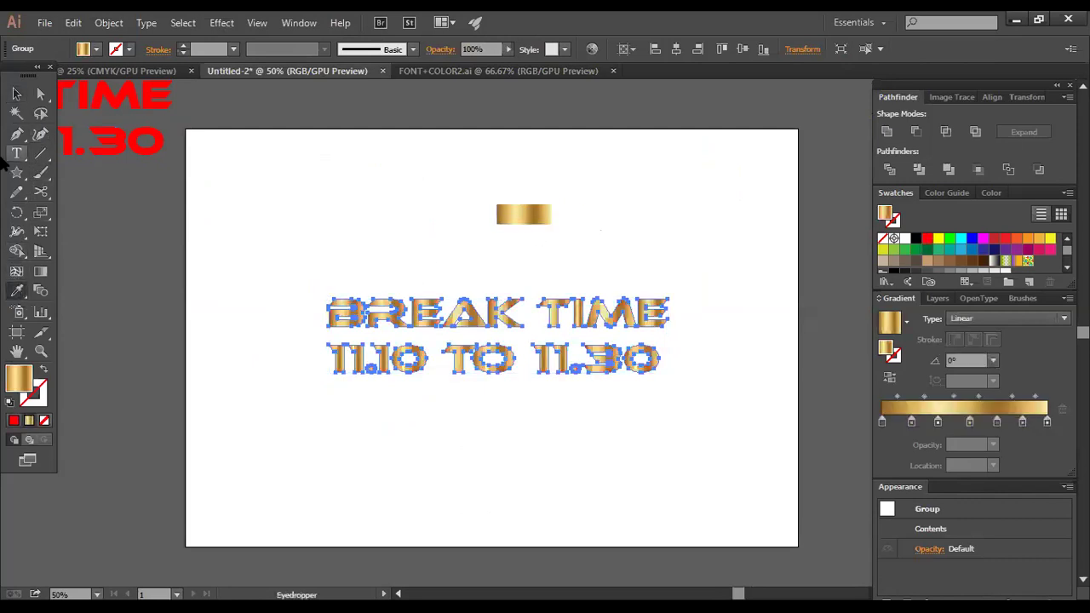
# Step: Draw a rectangle covering the whole artboard
pyautogui.click(16, 173)
pyautogui.moveTo(16, 173); pyautogui.dragTo(87, 173)
pyautogui.moveTo(186, 128); pyautogui.dragTo(797, 546)
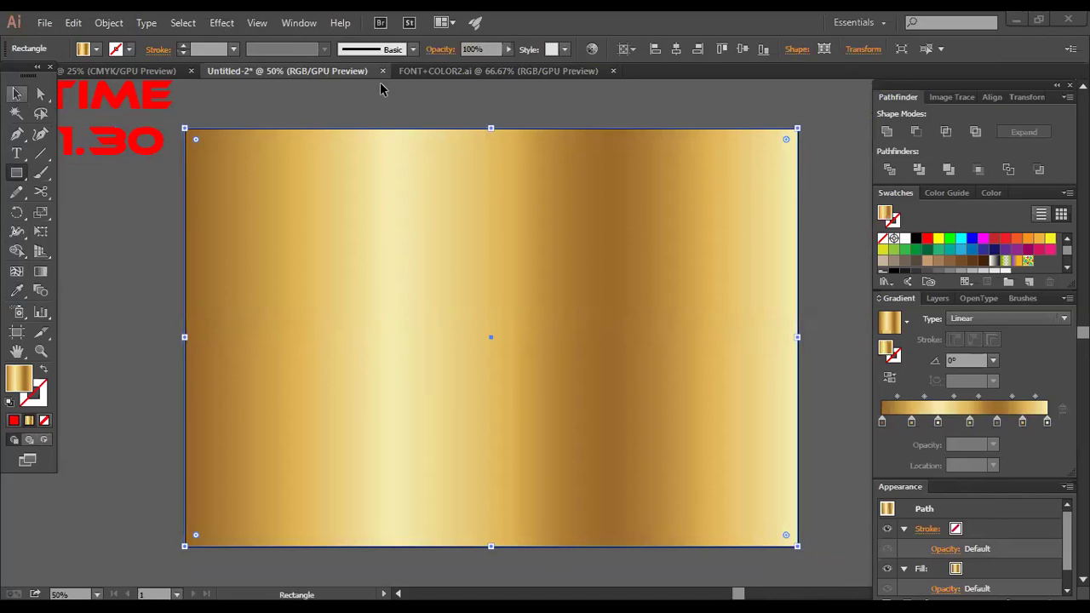
pyautogui.click(360, 105)
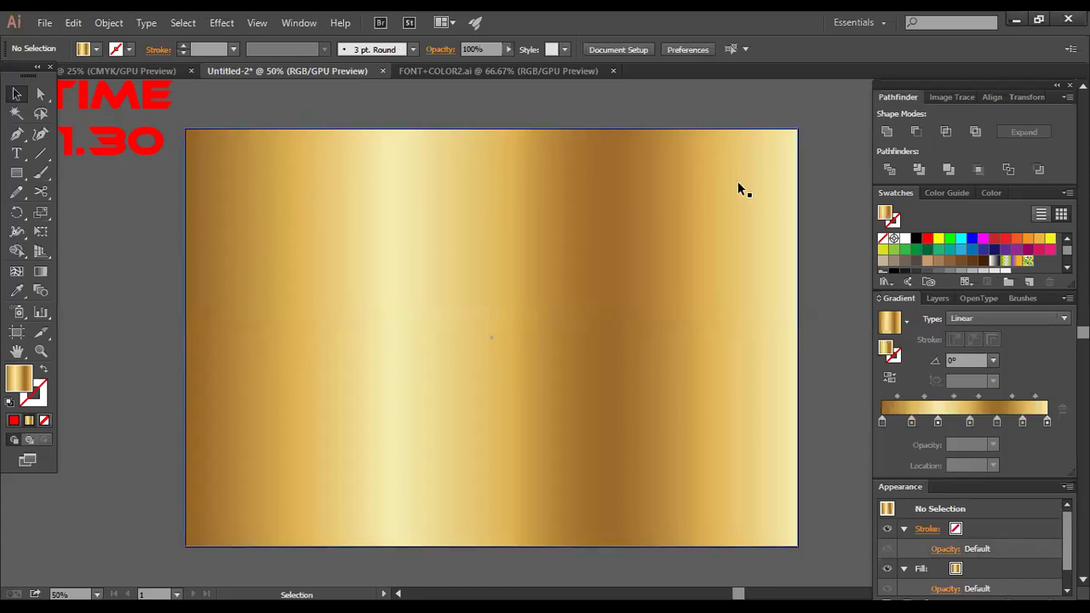
# Step: Fill the artboard-sized rectangle with the near-black swatch from the Grays color group
pyautogui.scroll(-2, 912, 264)
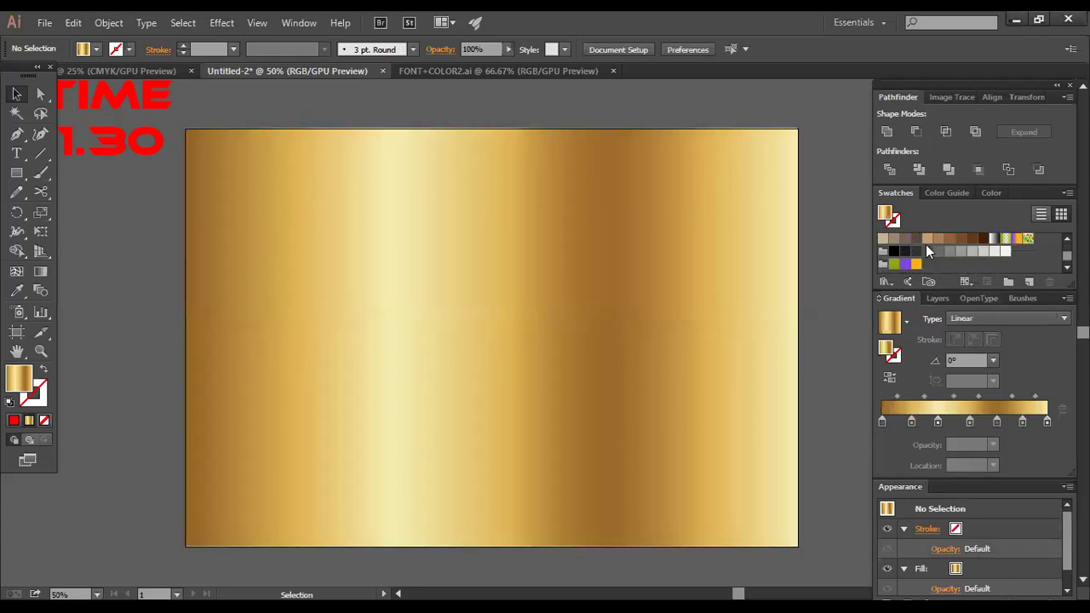
pyautogui.click(905, 253)
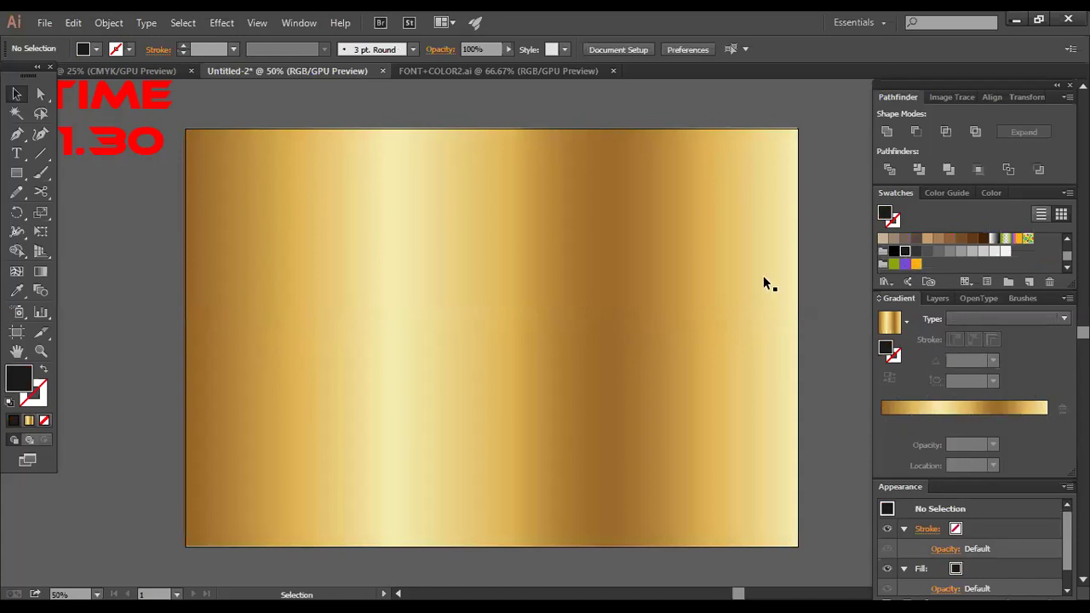
pyautogui.click(681, 253)
pyautogui.click(905, 253)
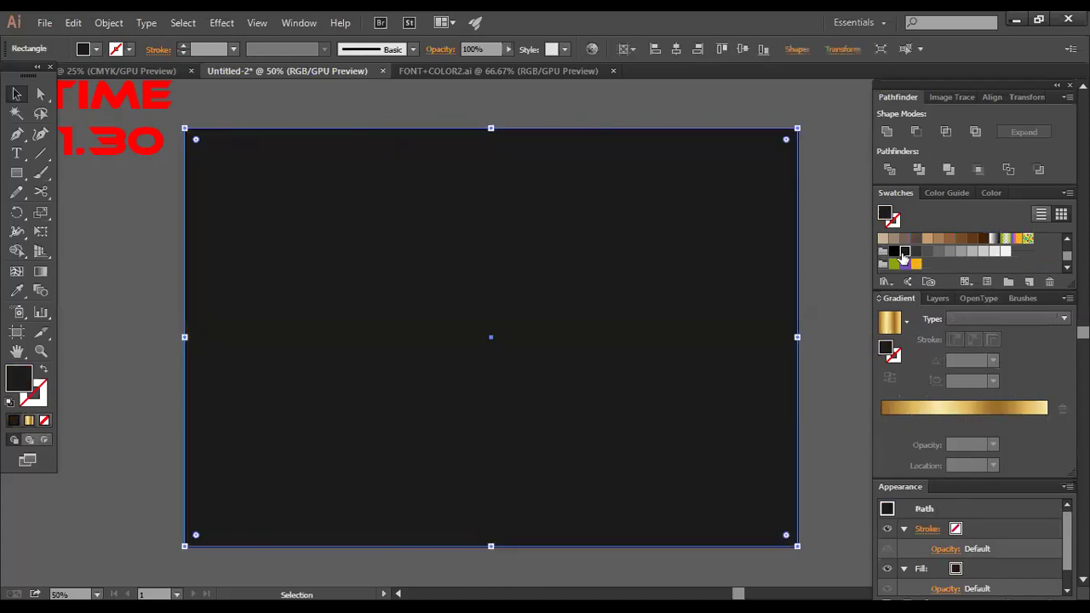
# Step: Send the dark rectangle to the back, behind the gold lettering
pyautogui.rightClick(461, 220)
pyautogui.moveTo(617, 442)
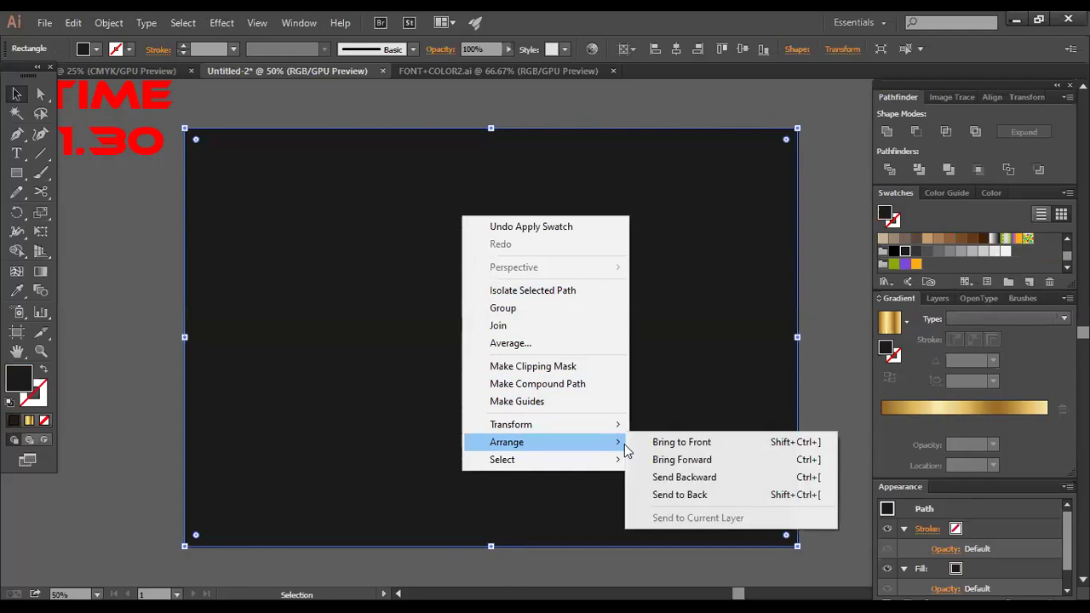
pyautogui.click(669, 497)
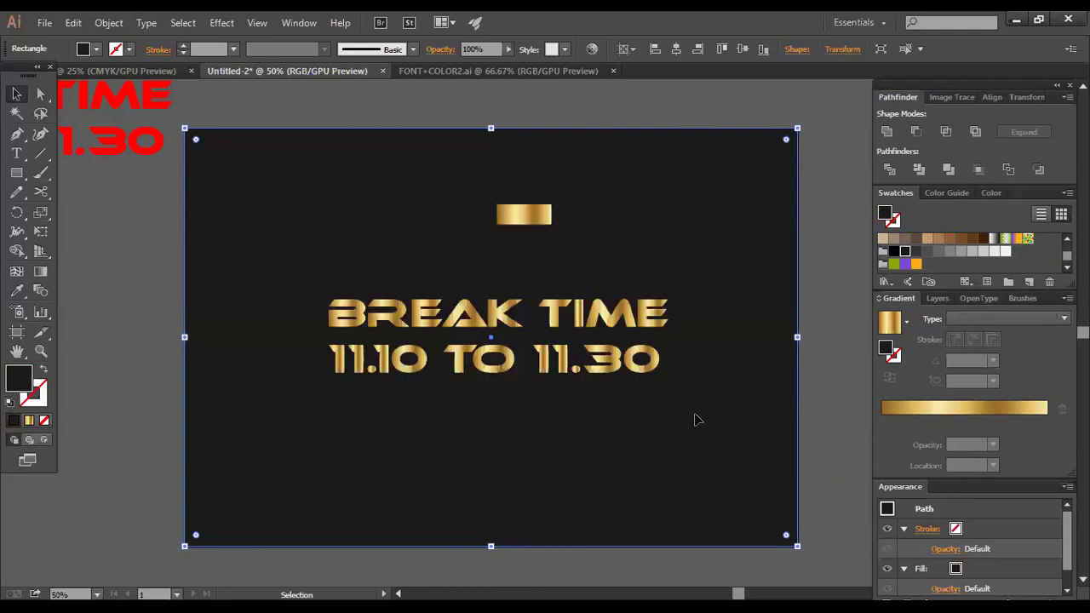
pyautogui.click(808, 247)
# Step: Move the gold gradient swatch off the artboard, just above its upper edge
pyautogui.click(514, 216)
pyautogui.moveTo(517, 218); pyautogui.dragTo(491, 102)
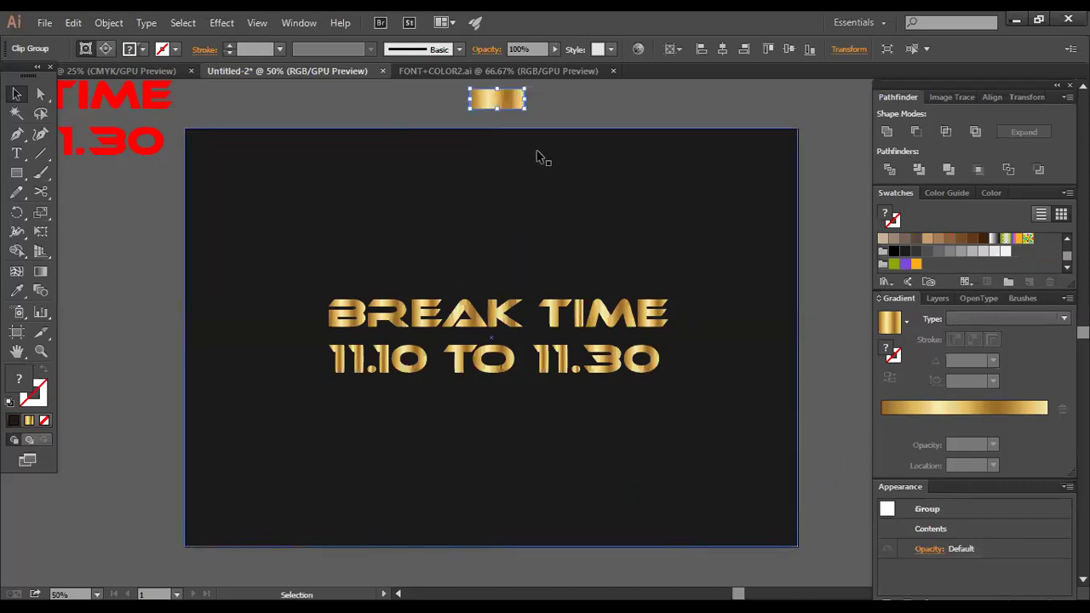
pyautogui.scroll(-1, 536, 156)
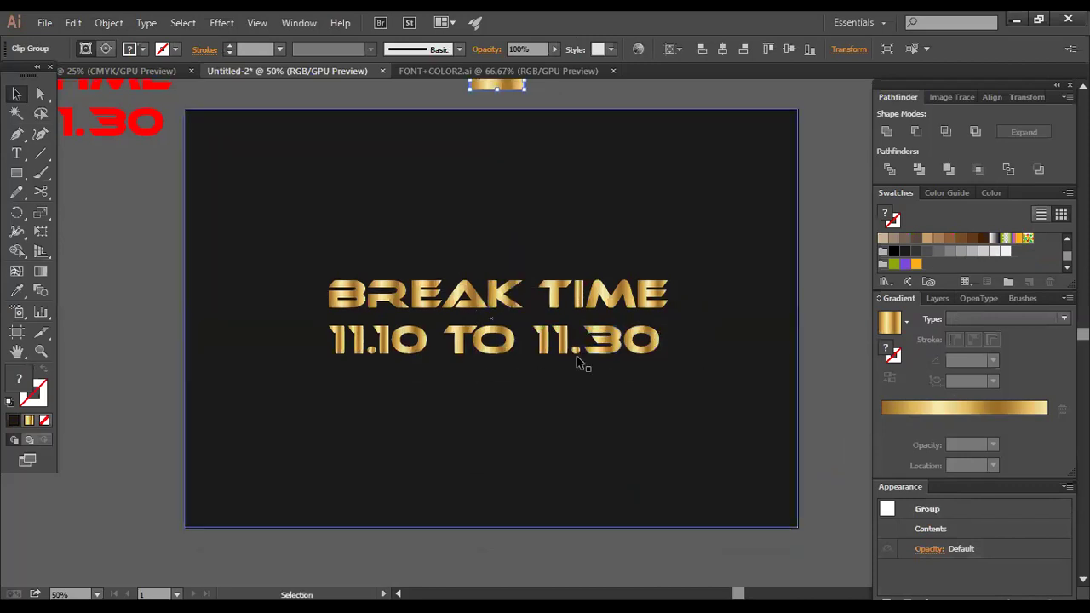
# Step: Examine the gold lettering against the dark background up close
pyautogui.moveTo(375, 400); pyautogui.dragTo(392, 415)
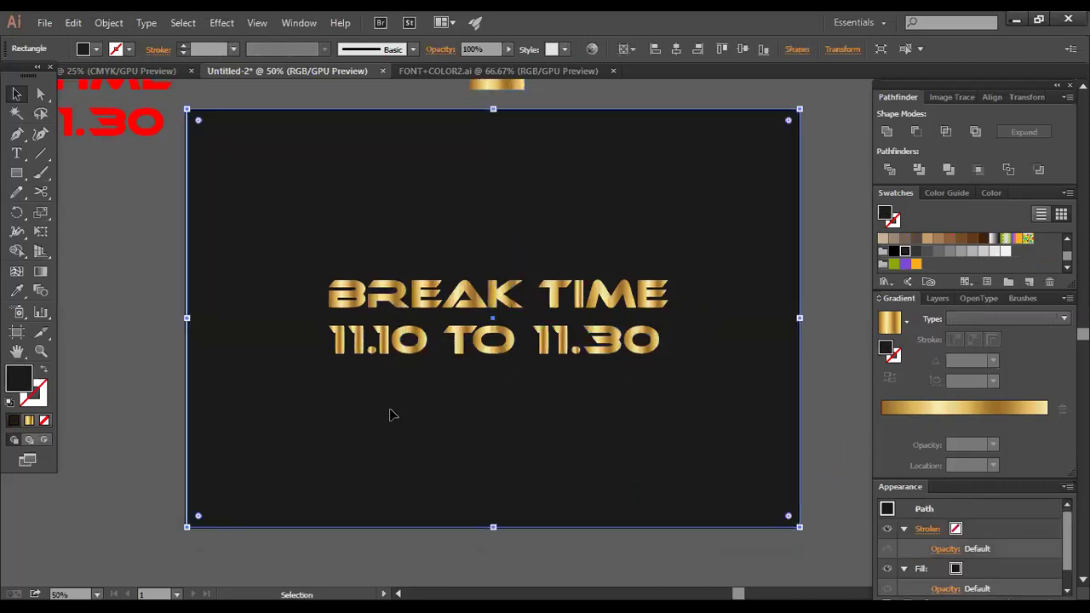
pyautogui.hotkey('ctrl', '+')
pyautogui.hotkey('ctrl', '+')
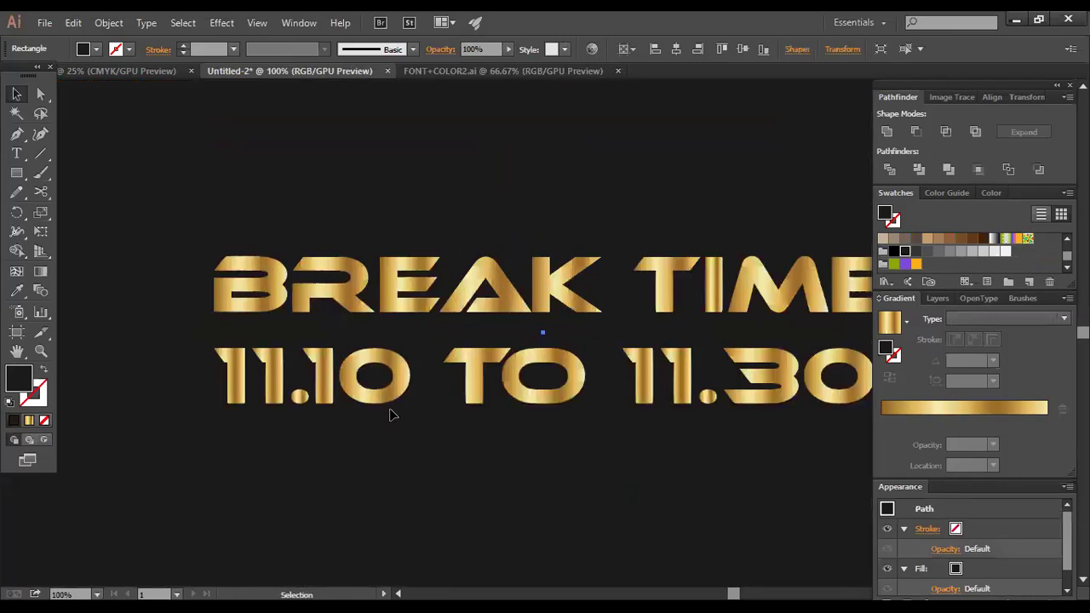
pyautogui.hotkey('ctrl', '-')
pyautogui.hotkey('ctrl', '-')
pyautogui.hotkey('ctrl', '-')
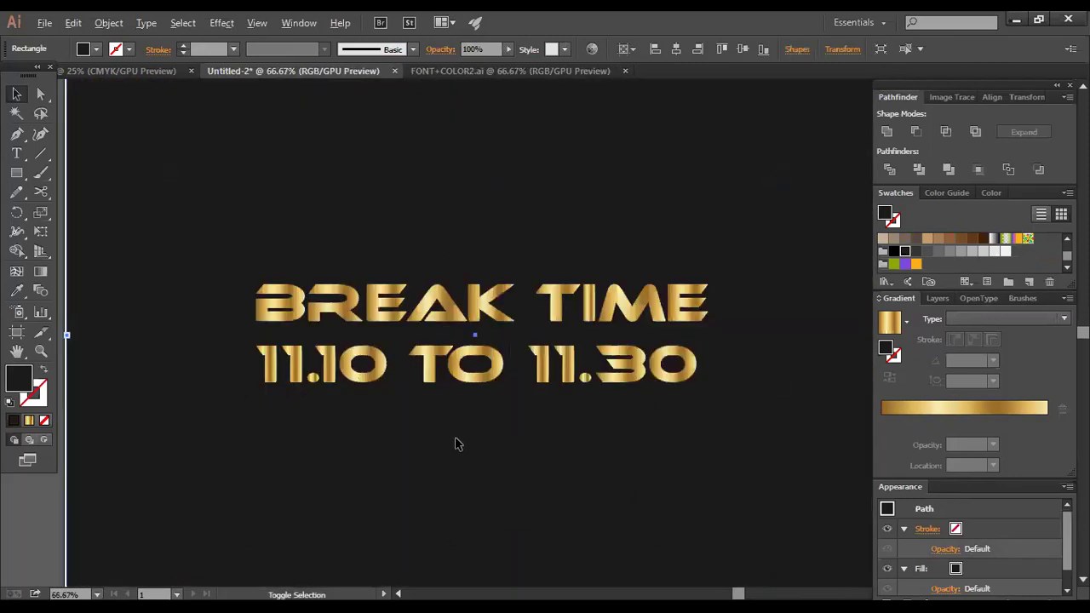
# Step: Apply the linear gold gradient as the fill of the swatch group above the artboard
pyautogui.hotkey('ctrl', '+')
pyautogui.click(452, 249)
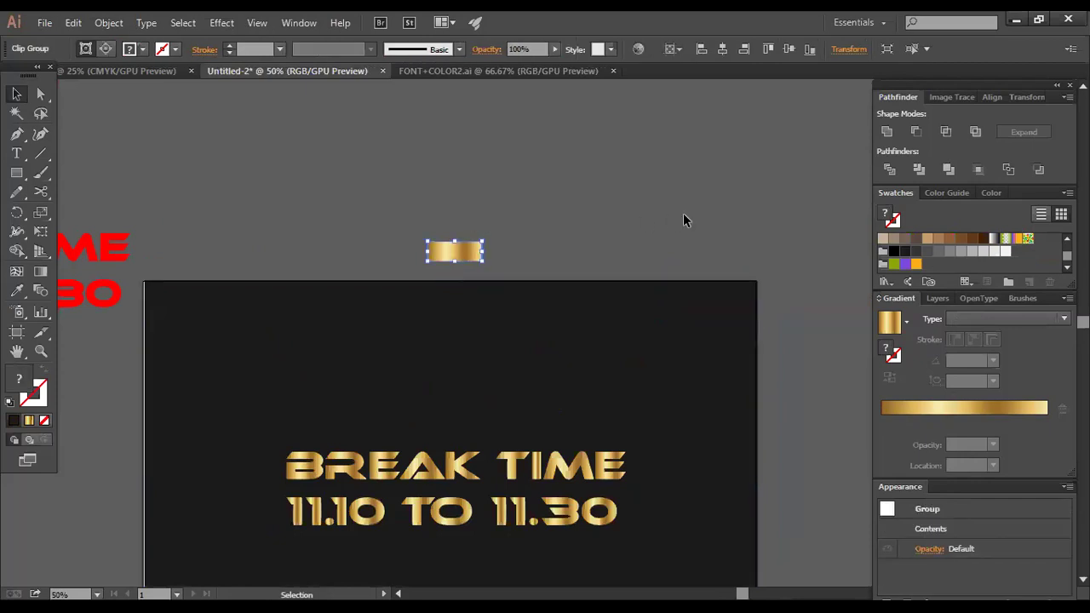
pyautogui.click(913, 413)
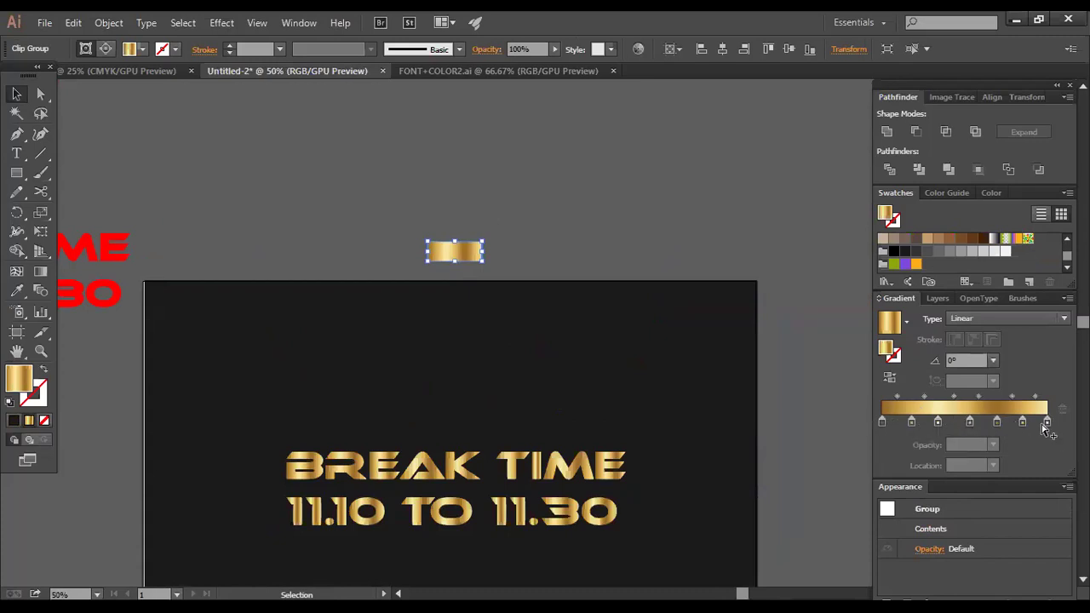
# Step: Examine how the gold gradient runs across the single letter B of BREAK using the Gradient tool
pyautogui.scroll(-2, 502, 336)
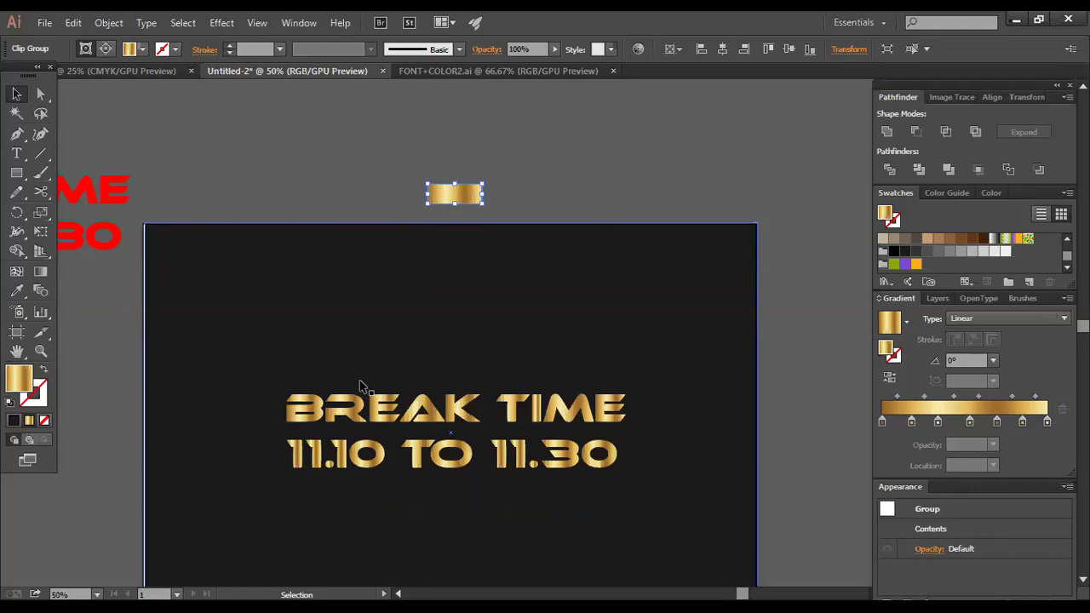
pyautogui.scroll(3, 313, 426)
pyautogui.click(40, 94)
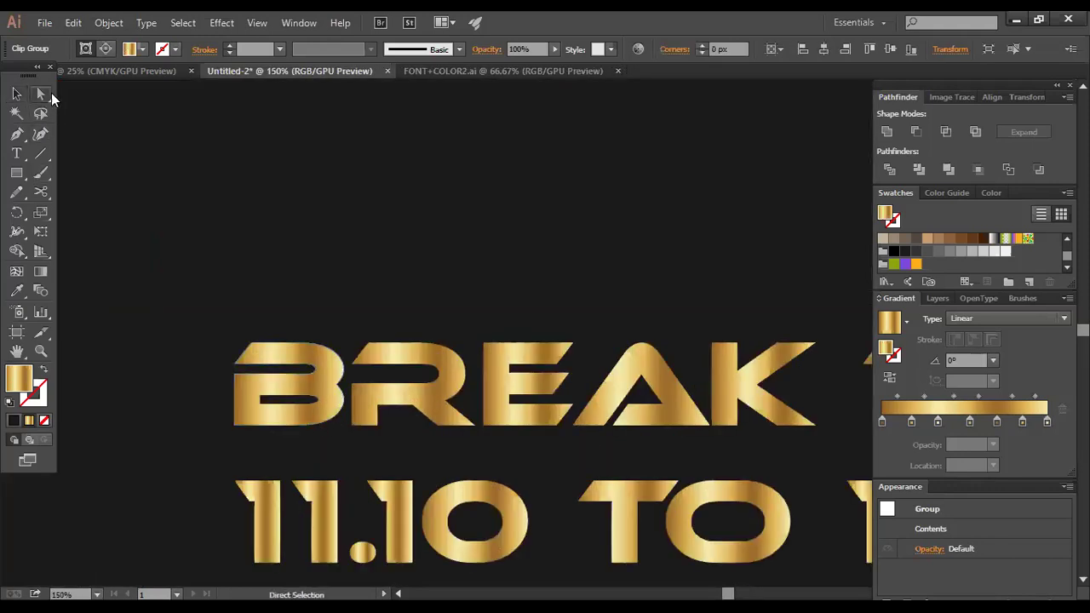
pyautogui.click(324, 367)
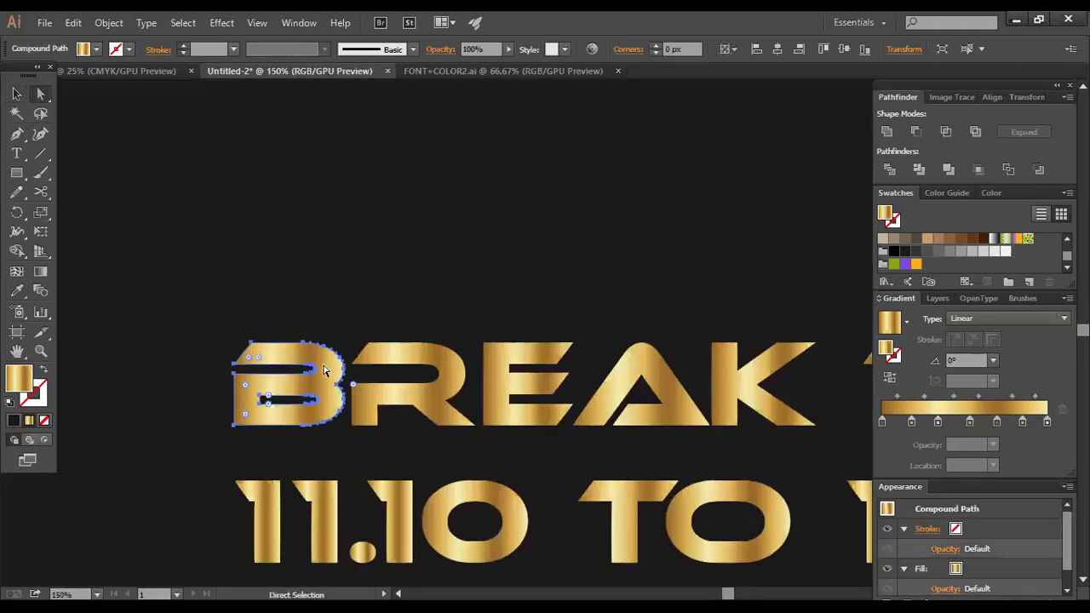
pyautogui.click(40, 271)
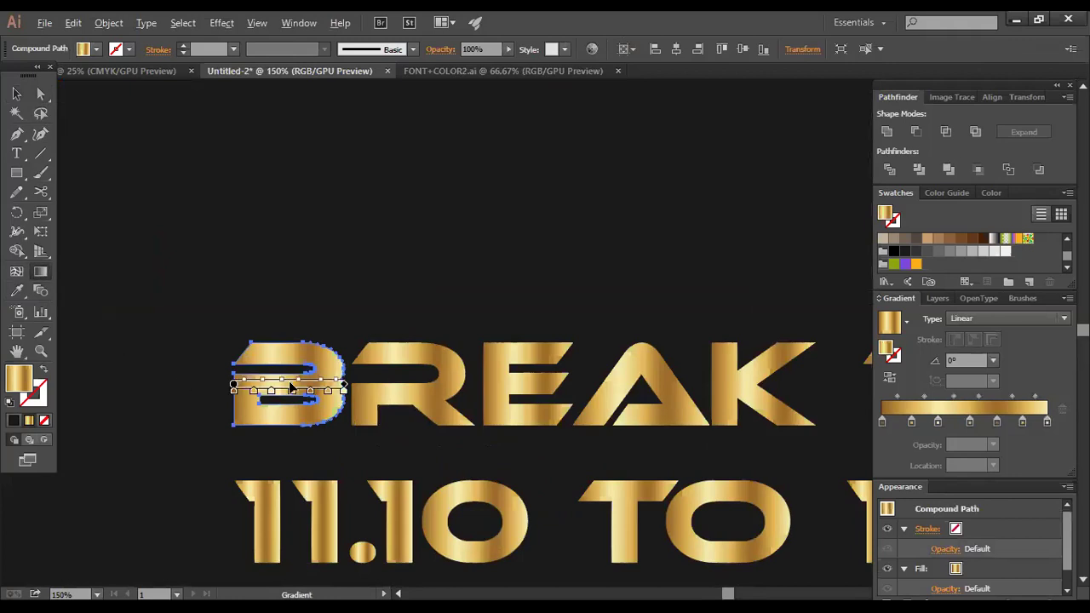
pyautogui.scroll(2, 290, 387)
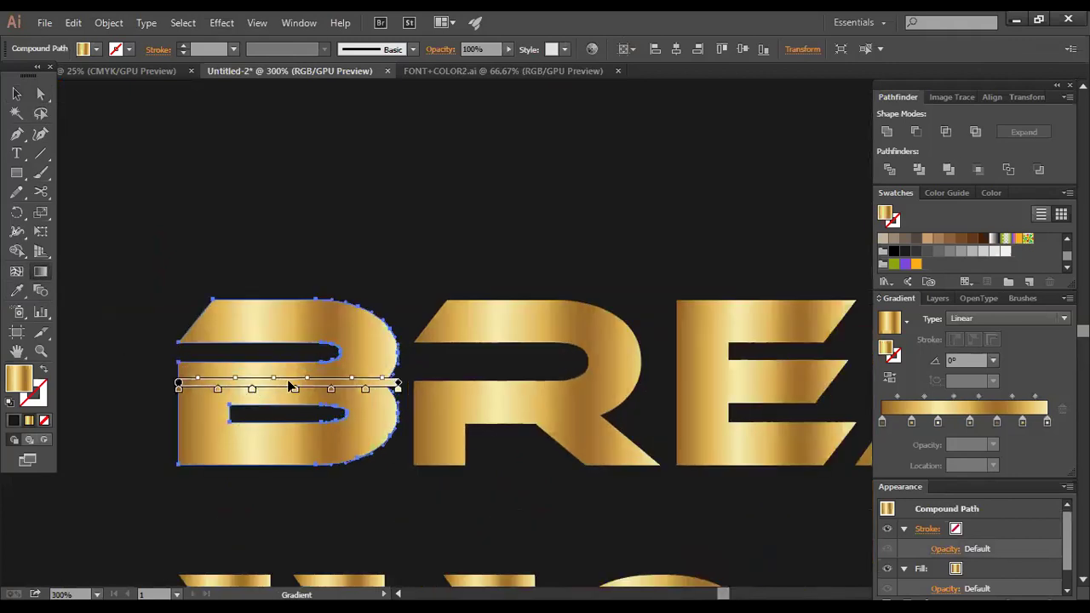
pyautogui.scroll(-5, 307, 361)
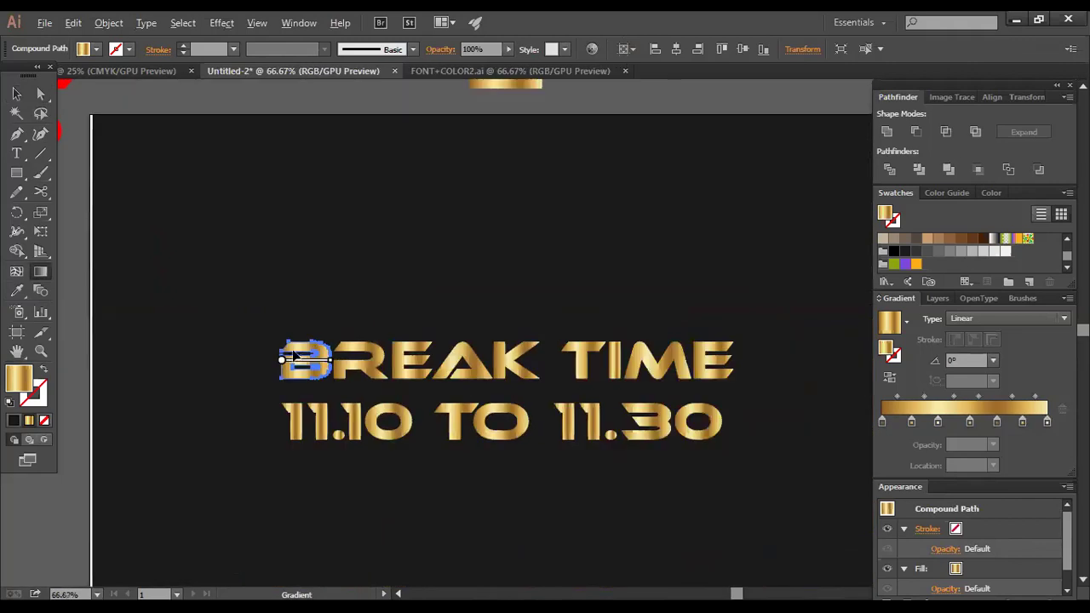
pyautogui.click(16, 94)
pyautogui.click(292, 165)
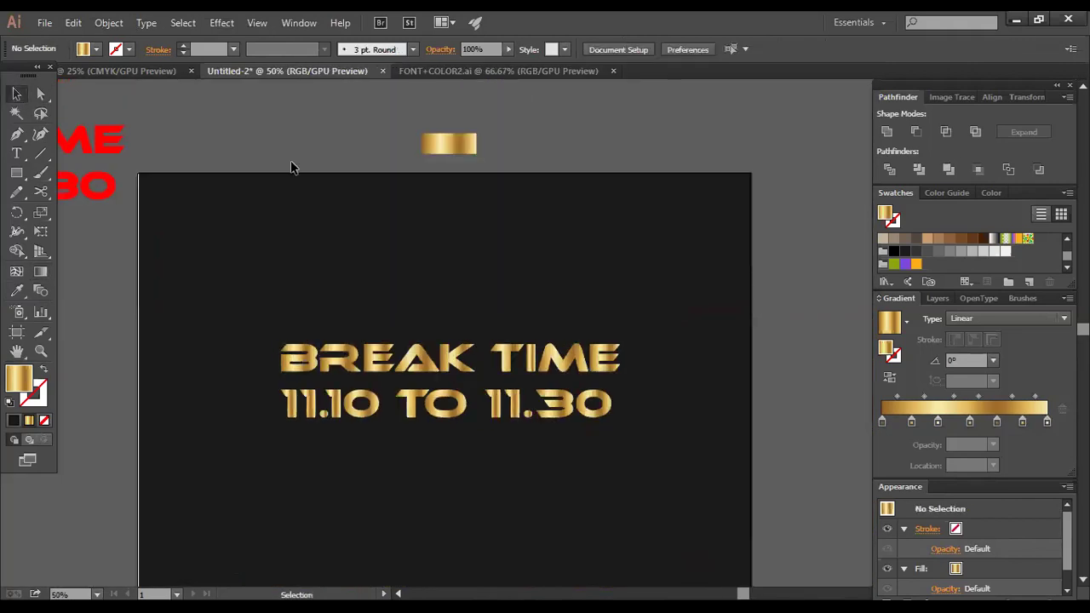
# Step: Move the gold lettering up on the dark background and place a copy of it below
pyautogui.scroll(-2, 341, 213)
pyautogui.moveTo(396, 288); pyautogui.dragTo(404, 319)
# Step: Run one continuous gold gradient diagonally across the whole lower lettering copy, at an angle of about 8.7°
pyautogui.click(45, 272)
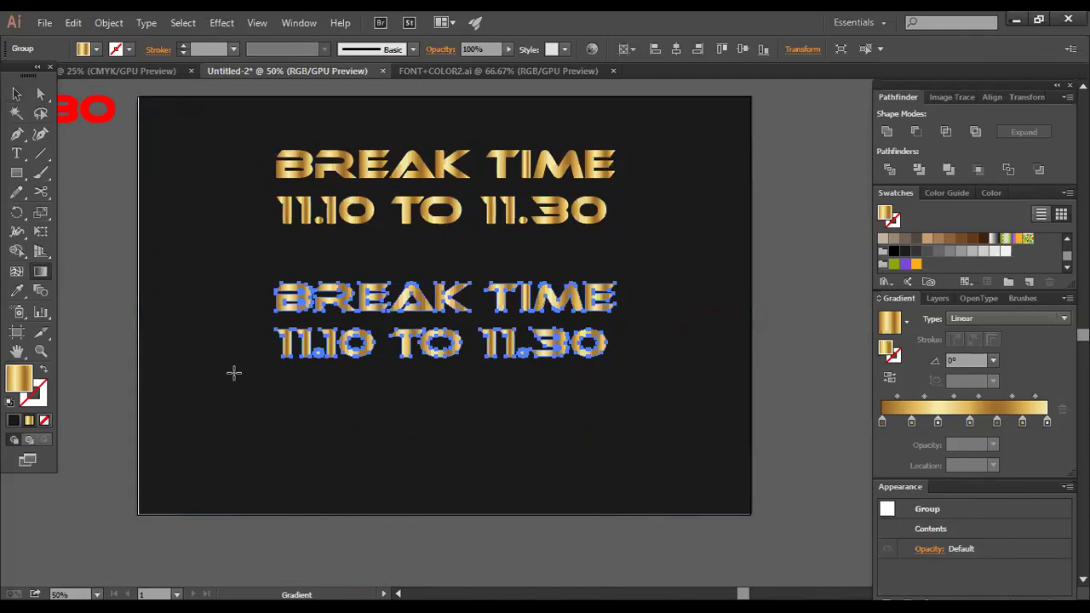
pyautogui.moveTo(266, 344); pyautogui.dragTo(612, 292)
pyautogui.click(16, 94)
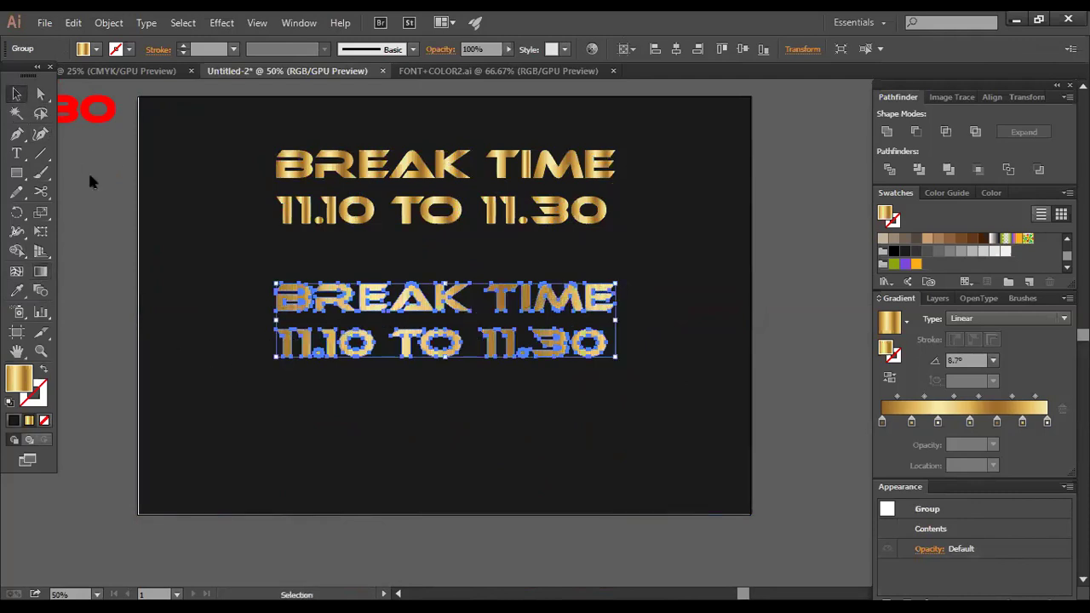
pyautogui.click(93, 196)
pyautogui.scroll(3, 119, 253)
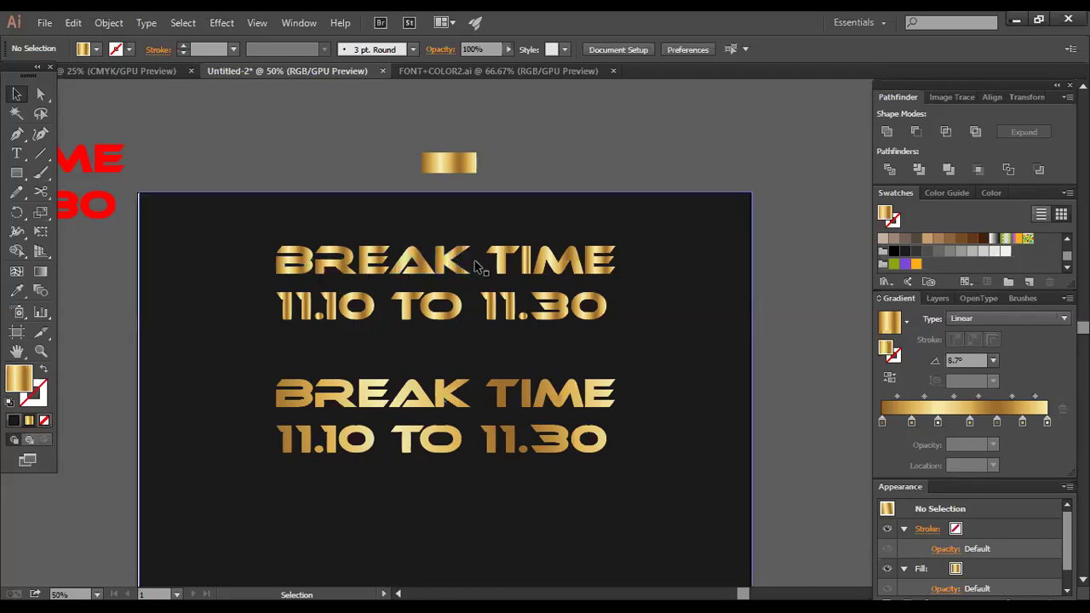
# Step: Redraw the gold gradient across the full width of the lower lettering, at a flatter angle of about 4.3°
pyautogui.click(40, 272)
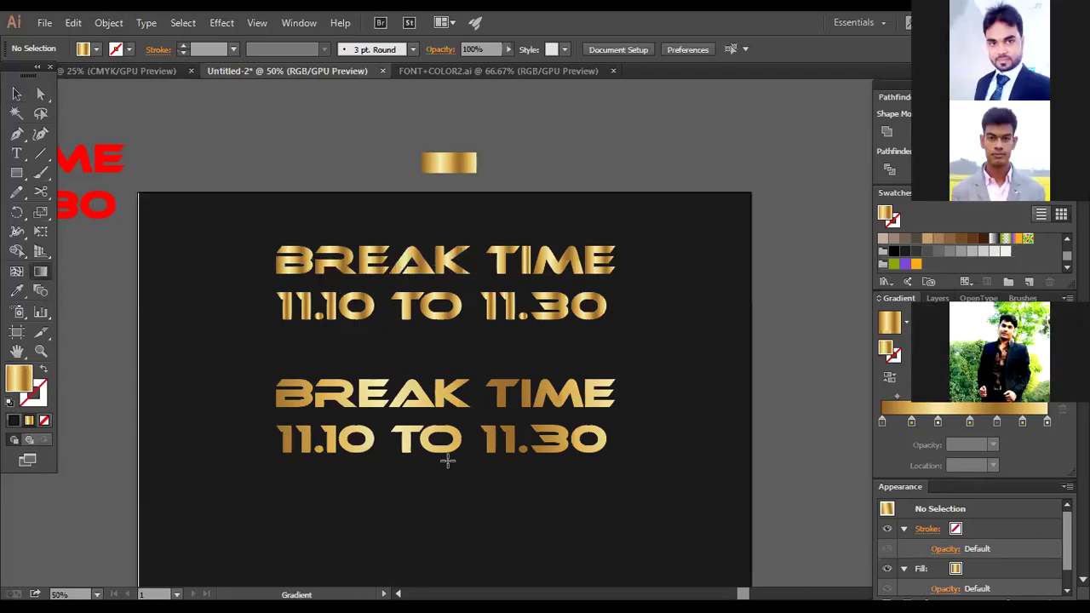
pyautogui.click(16, 93)
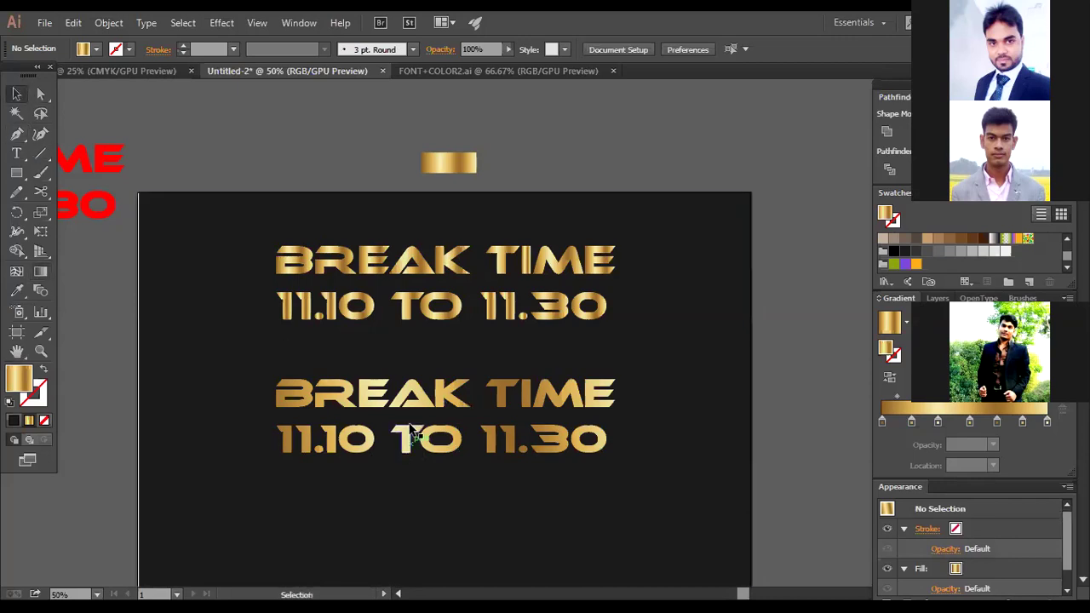
pyautogui.click(585, 397)
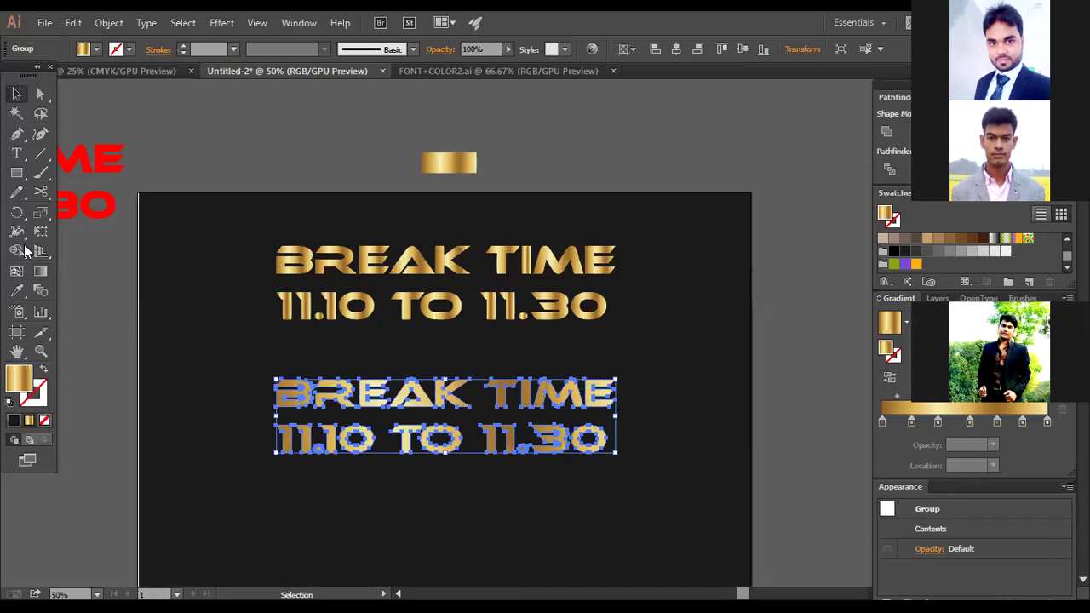
pyautogui.click(40, 274)
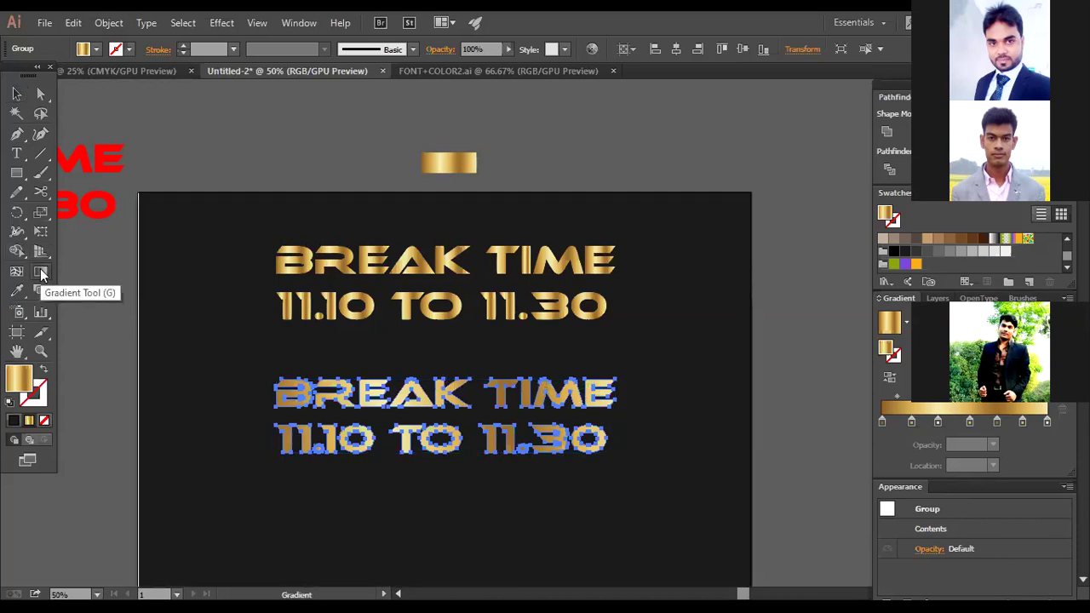
pyautogui.moveTo(271, 426); pyautogui.dragTo(610, 397)
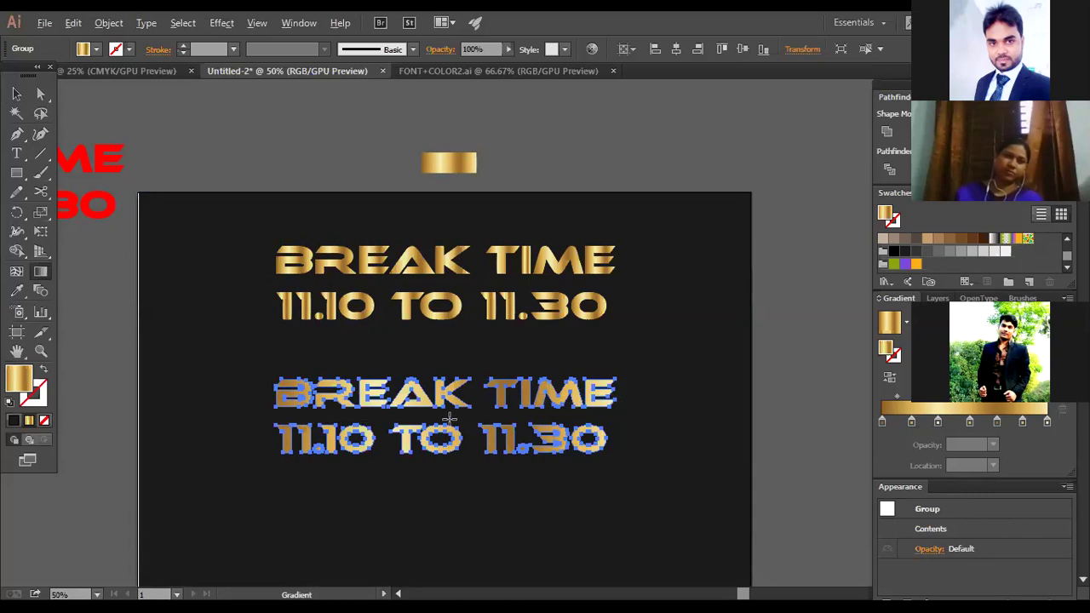
pyautogui.scroll(2, 449, 418)
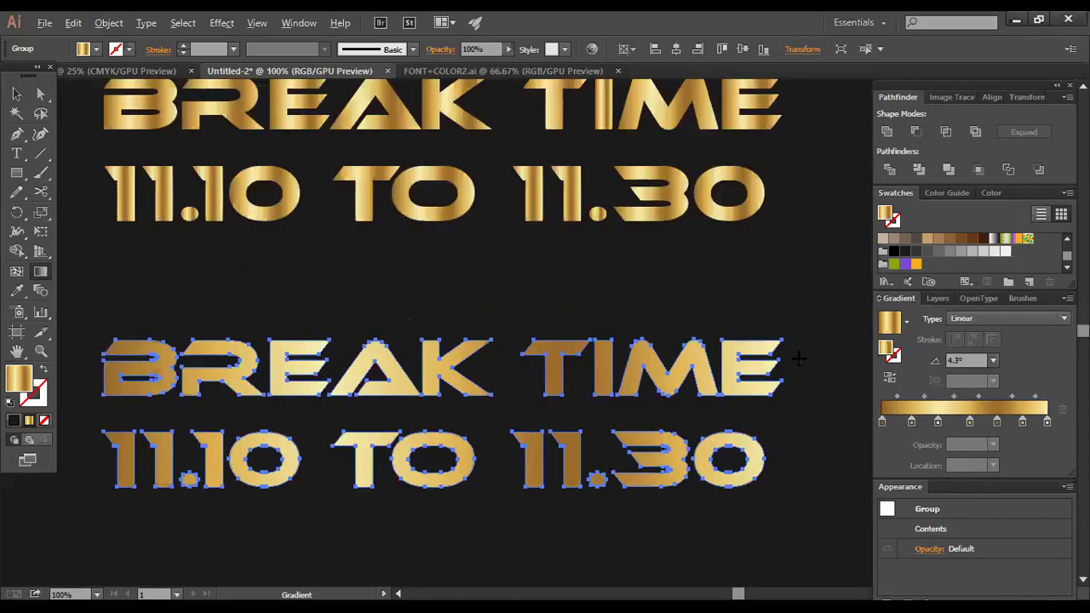
pyautogui.scroll(-1, 798, 358)
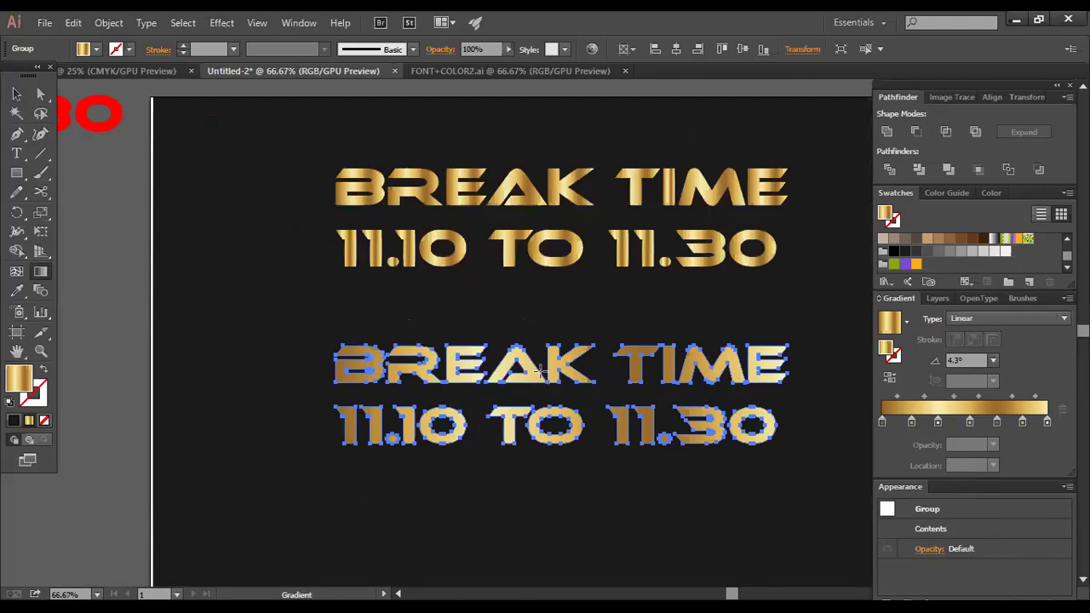
# Step: Examine the separate gradient fills of the individual letters in the upper BREAK TIME lettering
pyautogui.click(41, 94)
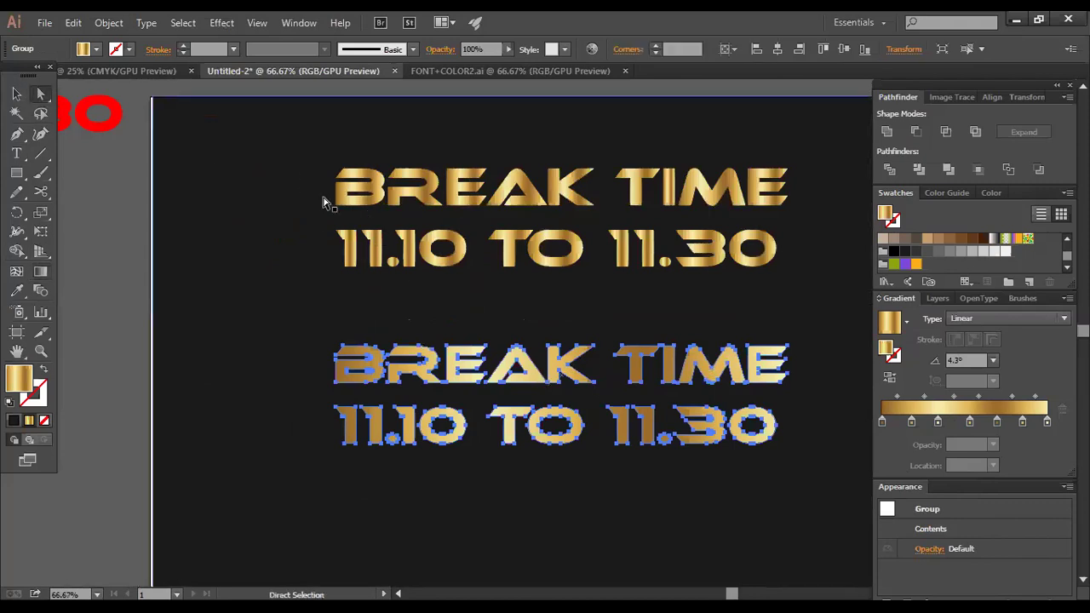
pyautogui.click(364, 189)
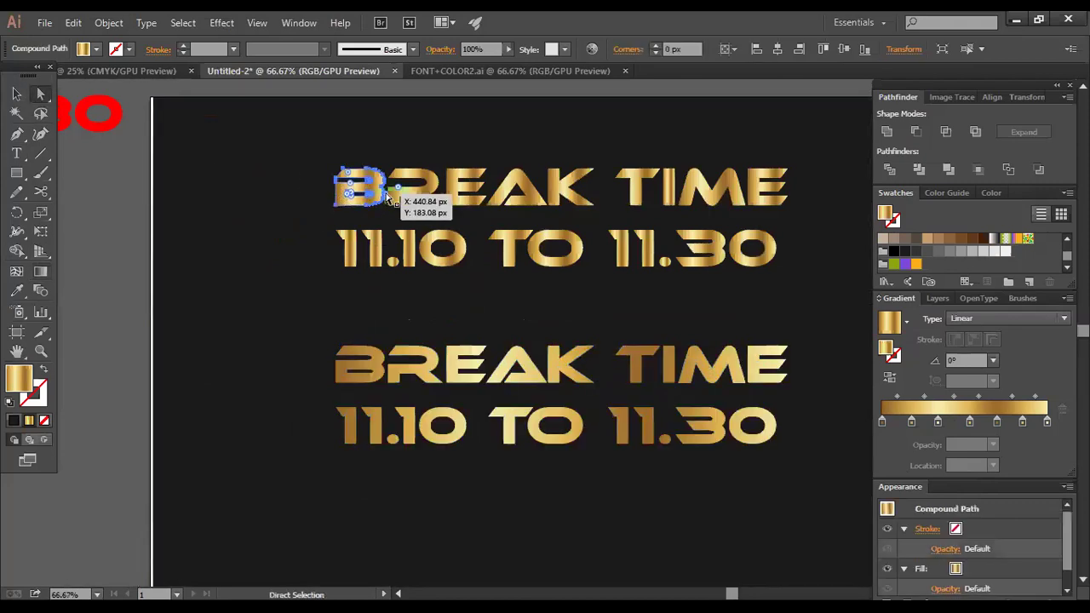
pyautogui.click(416, 184)
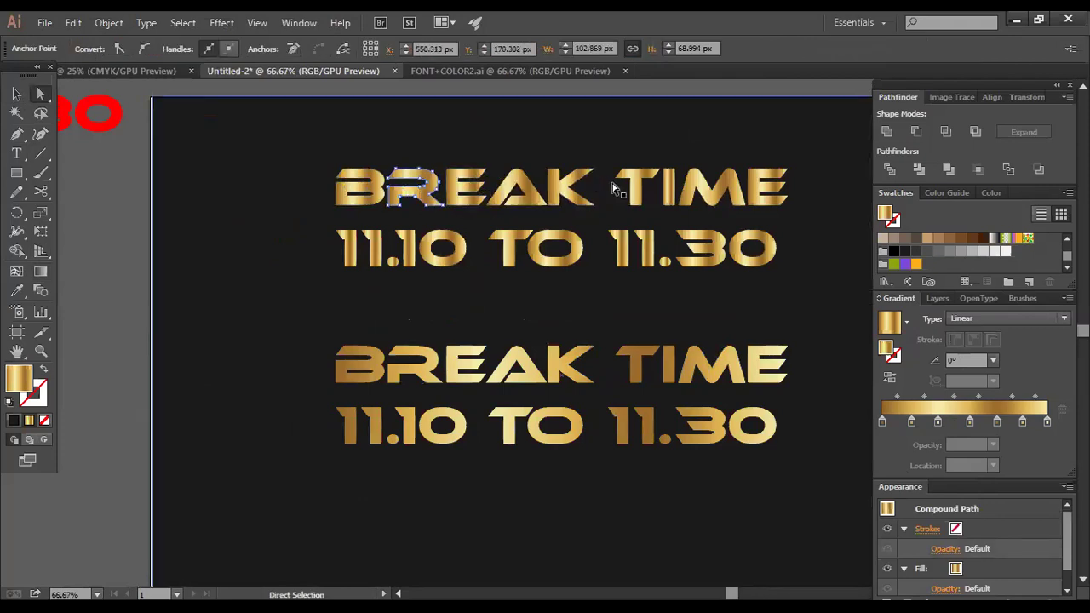
pyautogui.scroll(3, 669, 176)
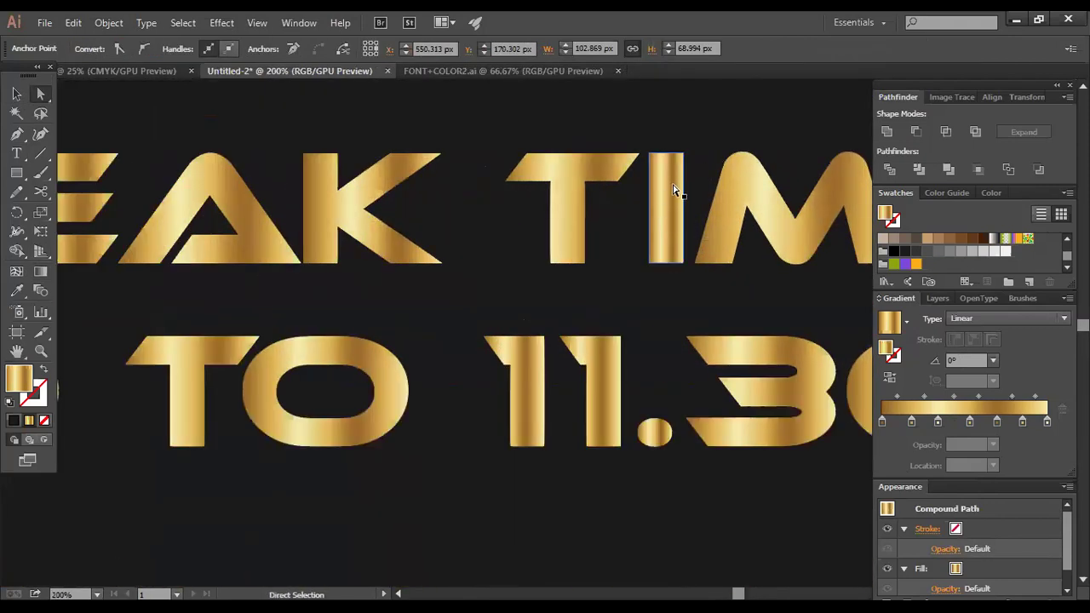
pyautogui.scroll(-5, 673, 190)
pyautogui.click(10, 95)
pyautogui.click(486, 255)
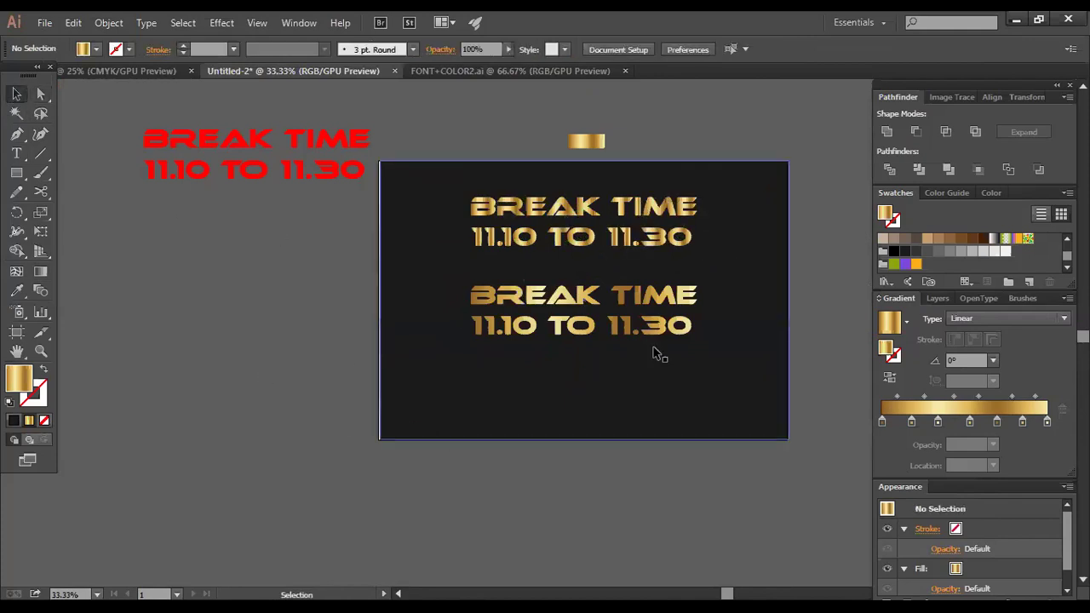
# Step: Redraw the lower lettering's gold gradient vertically from its top to its bottom edge, at an angle of -90°
pyautogui.scroll(2, 670, 345)
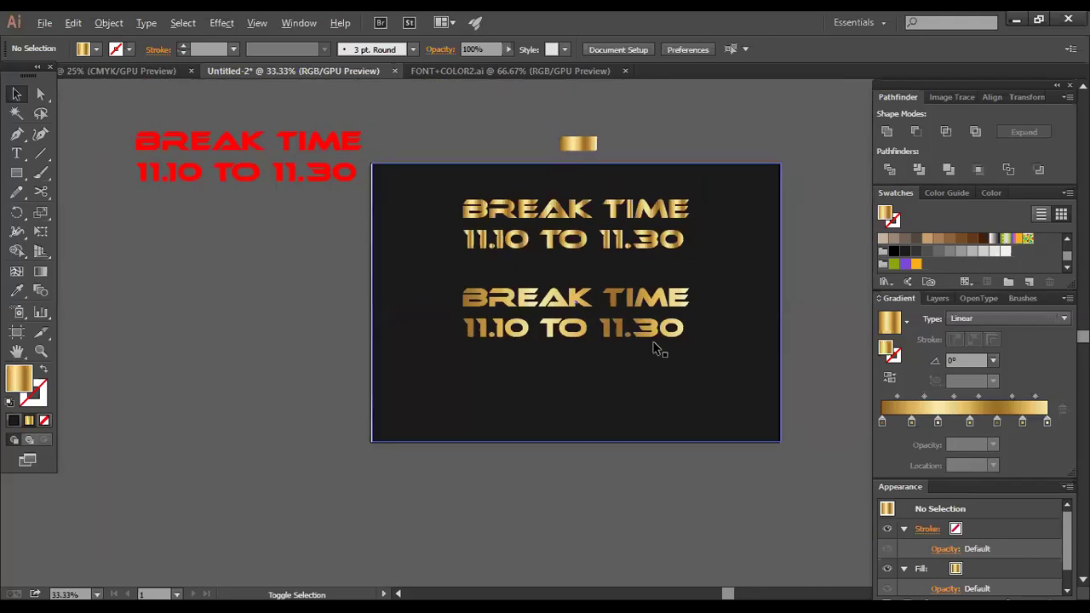
pyautogui.scroll(-2, 656, 345)
pyautogui.click(511, 328)
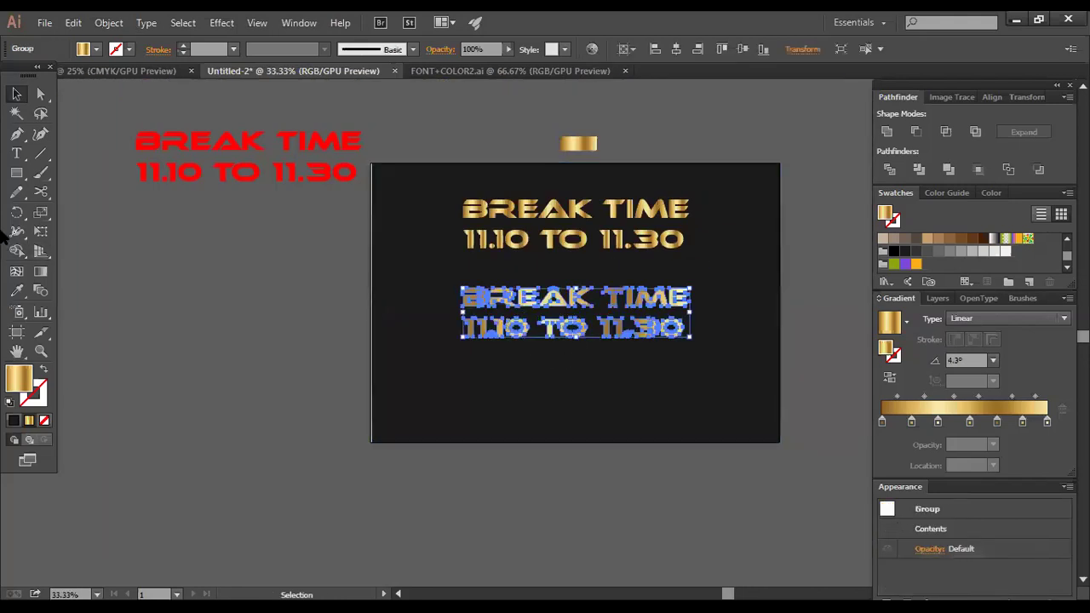
pyautogui.click(42, 272)
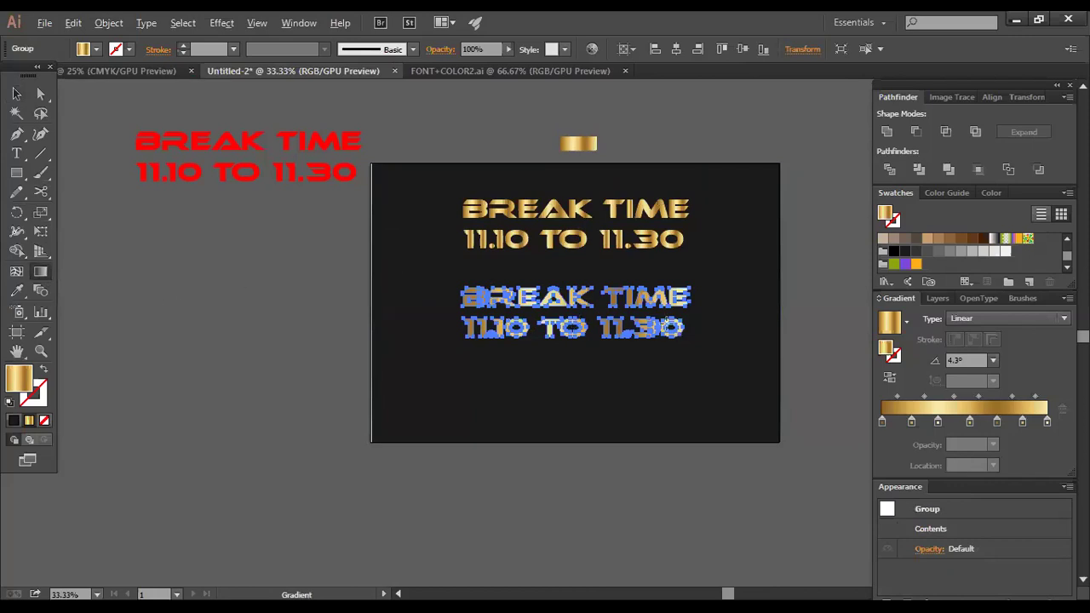
pyautogui.scroll(1, 665, 324)
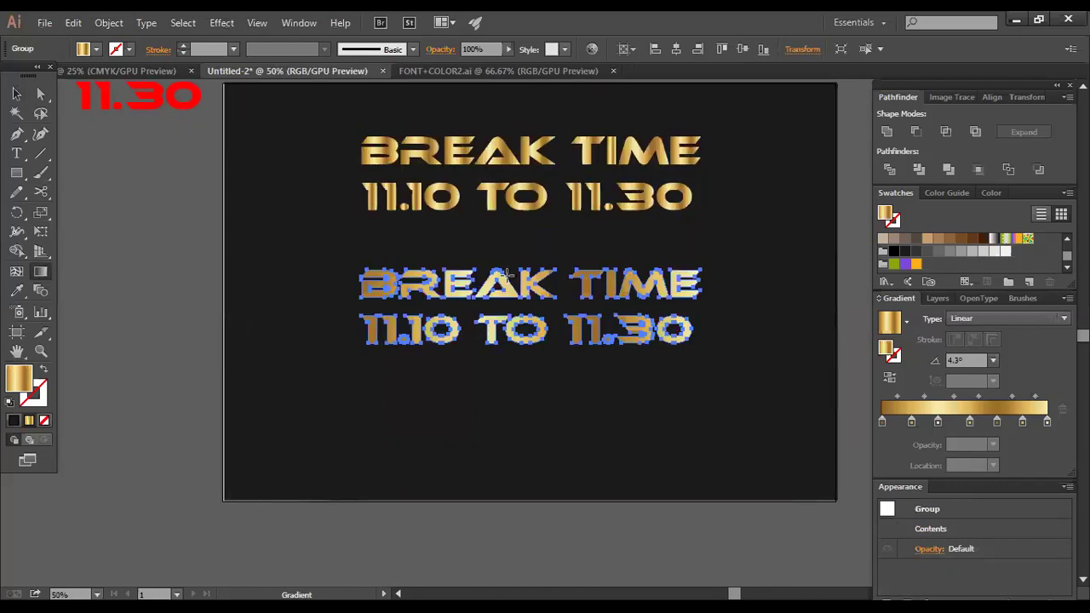
pyautogui.moveTo(500, 275); pyautogui.dragTo(509, 347)
pyautogui.click(17, 93)
pyautogui.click(109, 199)
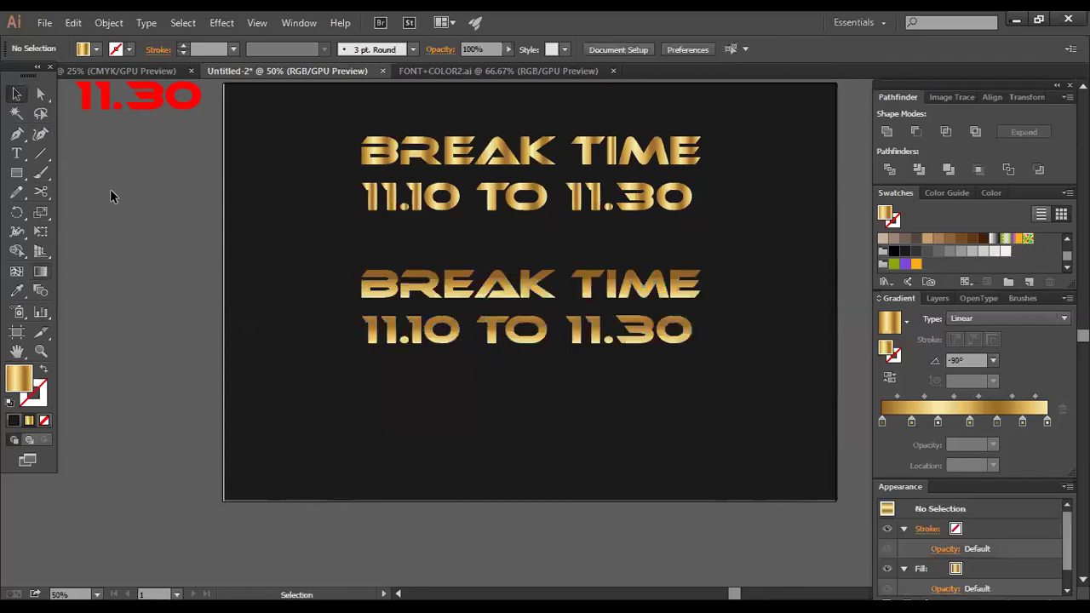
# Step: Compare the upper lettering's per-letter gradients, starting with the B, with the continuous gradient on the lower lettering
pyautogui.scroll(-1, 115, 193)
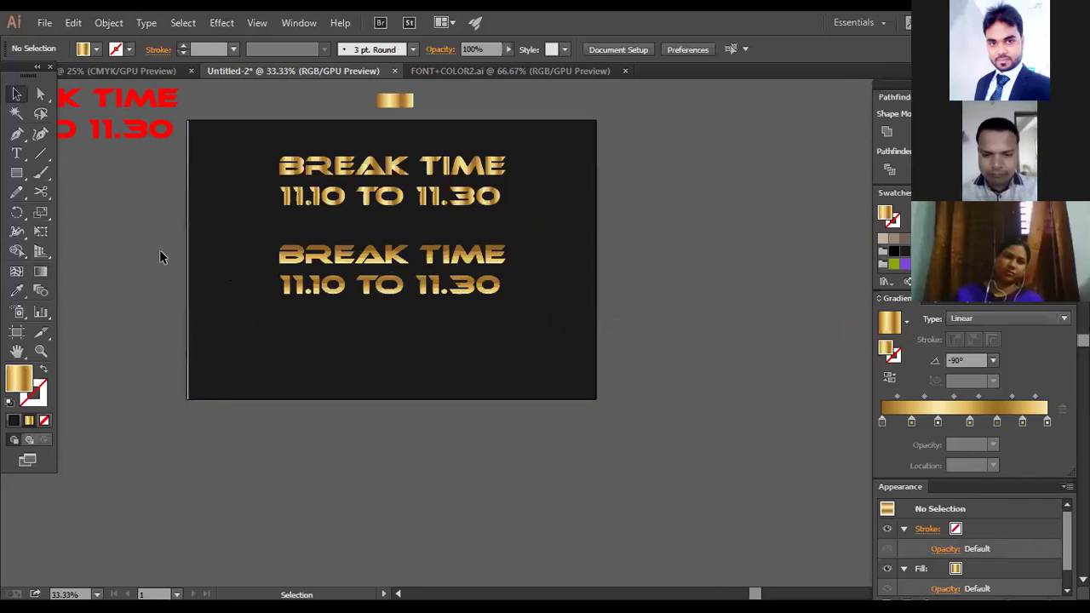
pyautogui.scroll(2, 287, 182)
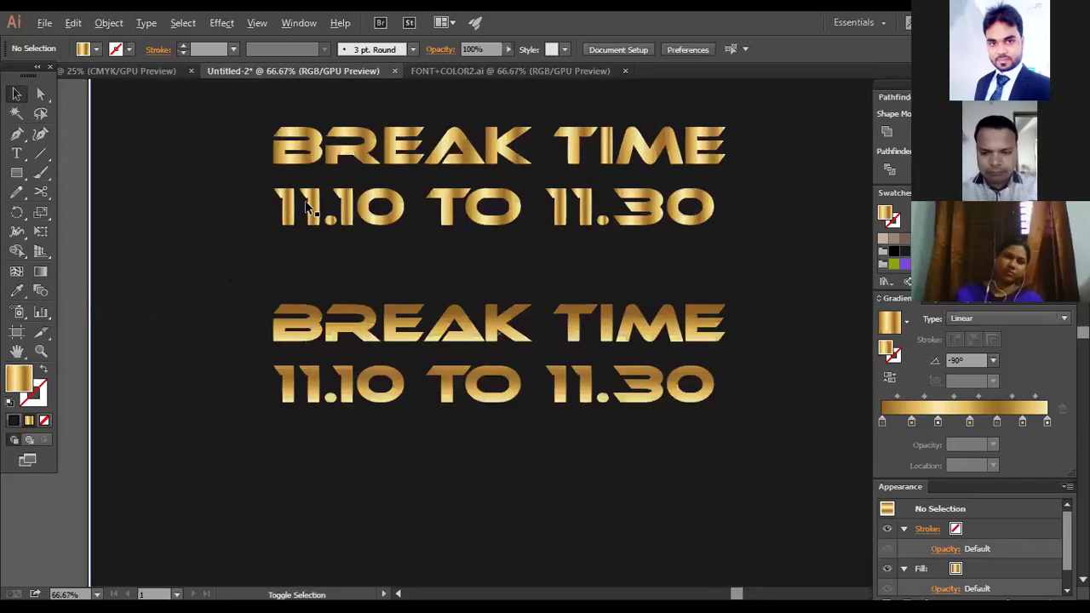
pyautogui.click(42, 94)
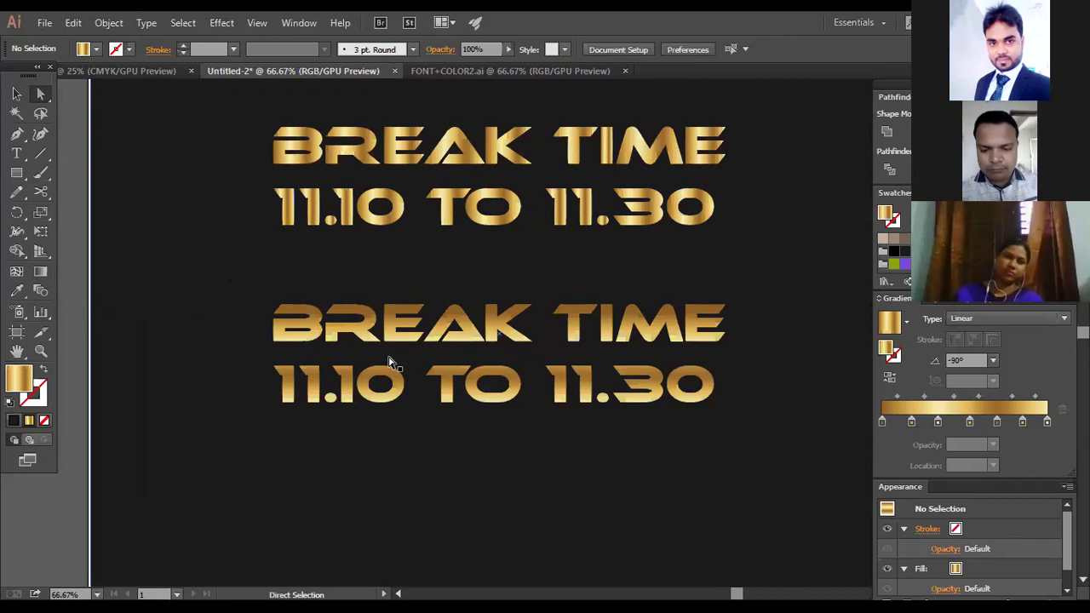
pyautogui.click(286, 154)
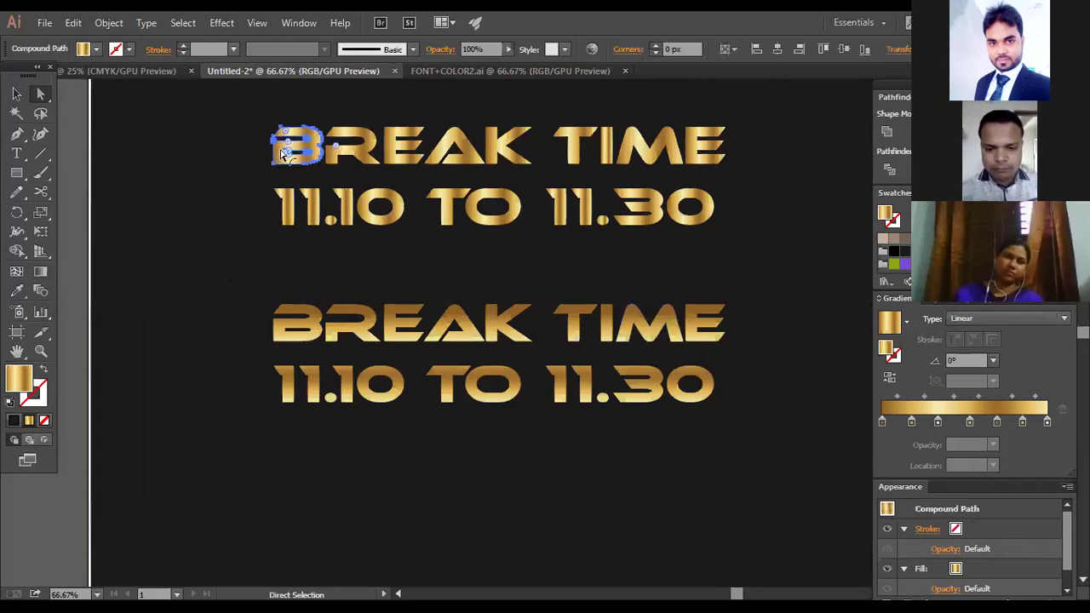
pyautogui.scroll(2, 285, 153)
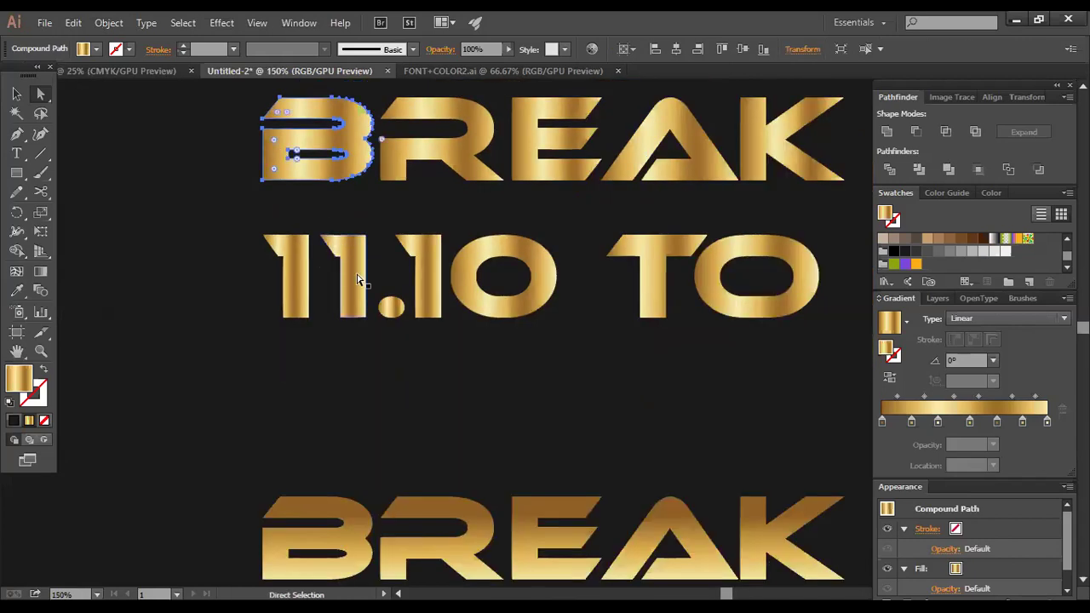
pyautogui.scroll(-2, 475, 165)
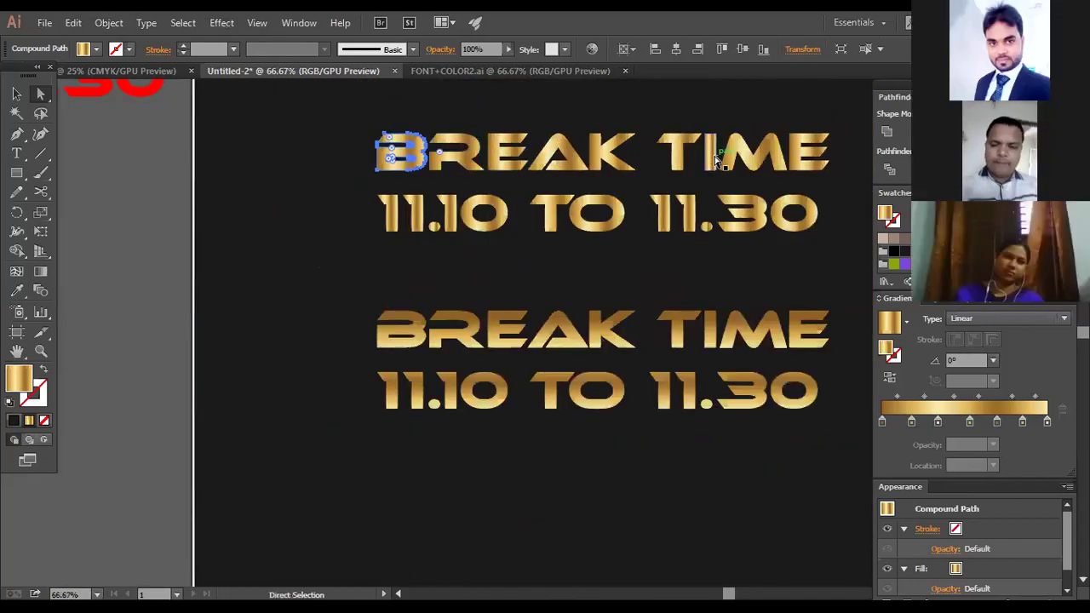
pyautogui.click(563, 160)
pyautogui.click(16, 95)
pyautogui.click(129, 163)
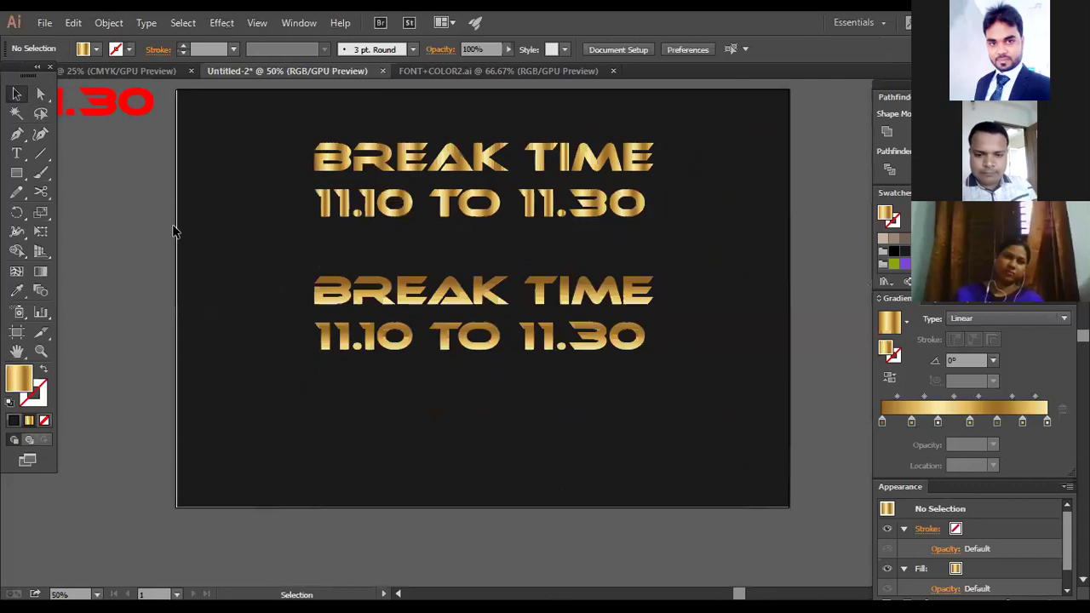
# Step: Redraw the lower lettering's gold gradient diagonally from its lower-left corner to its upper-right corner, at an angle of about 12.1°
pyautogui.click(389, 310)
pyautogui.click(40, 270)
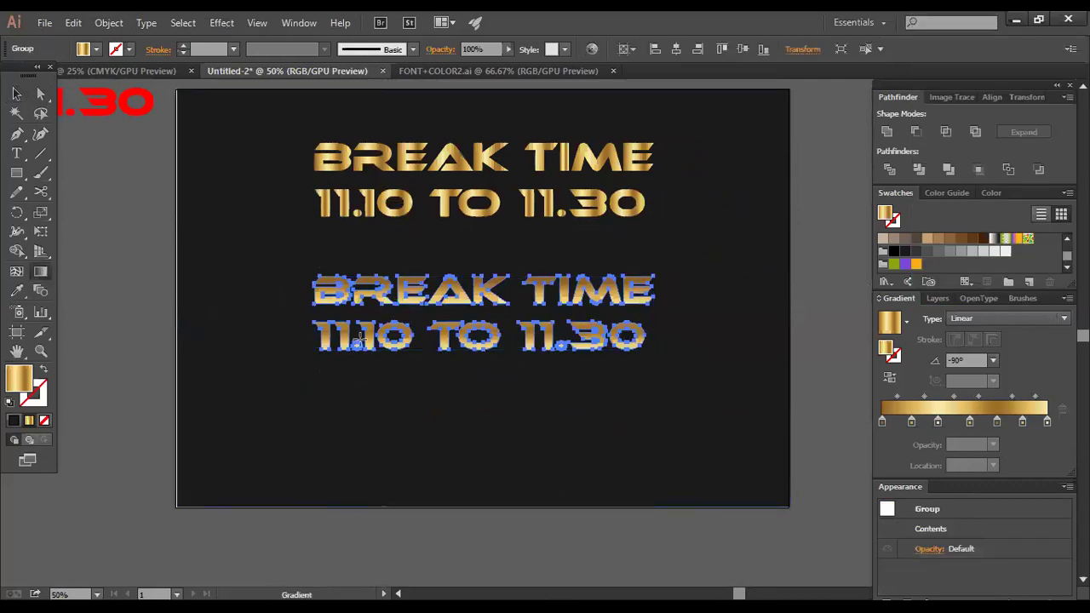
pyautogui.moveTo(312, 349); pyautogui.dragTo(656, 276)
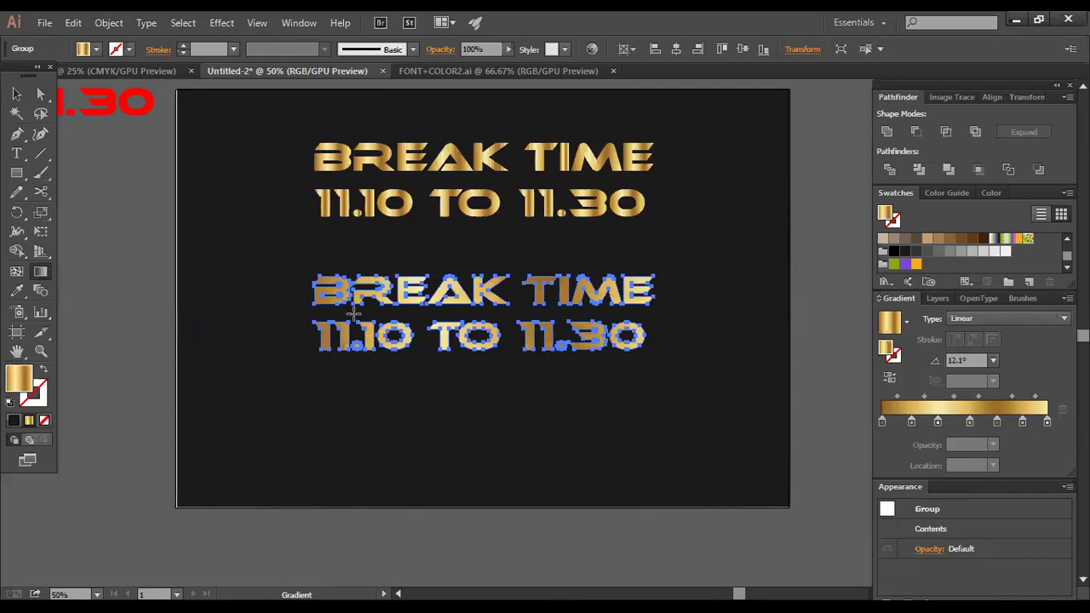
# Step: Compare the upper lettering's per-letter gradients with the lower lettering's diagonal gradient, up close and across the whole artboard
pyautogui.click(16, 94)
pyautogui.click(381, 175)
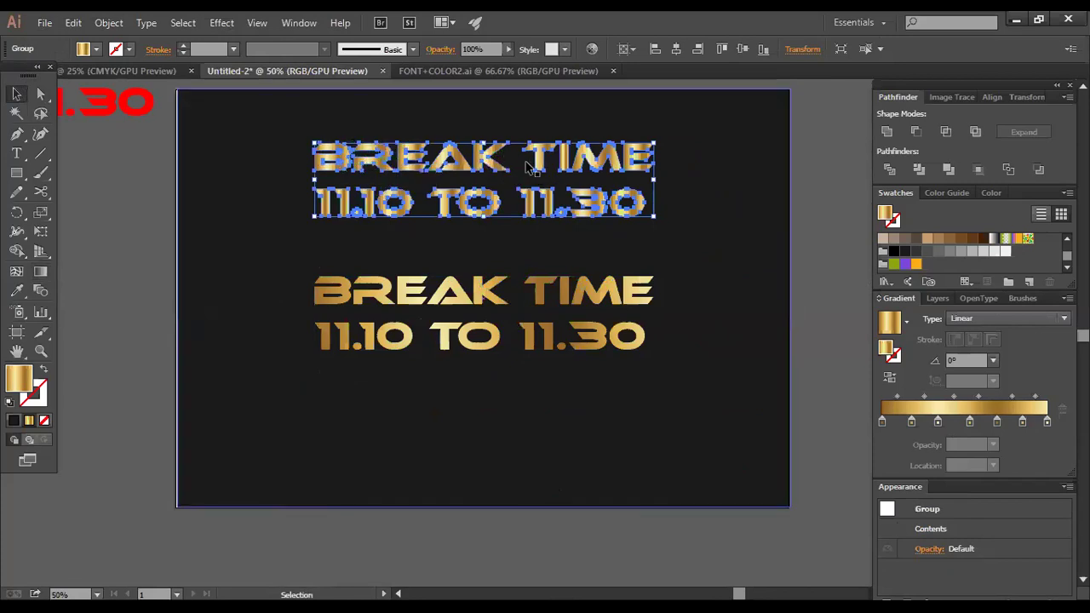
pyautogui.click(387, 292)
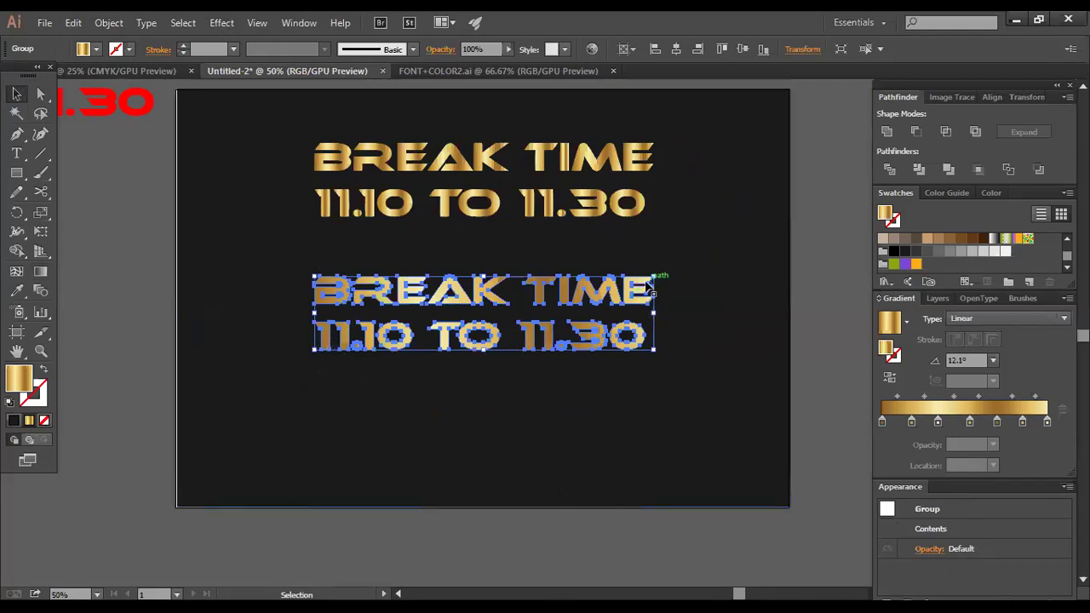
pyautogui.scroll(3, 525, 194)
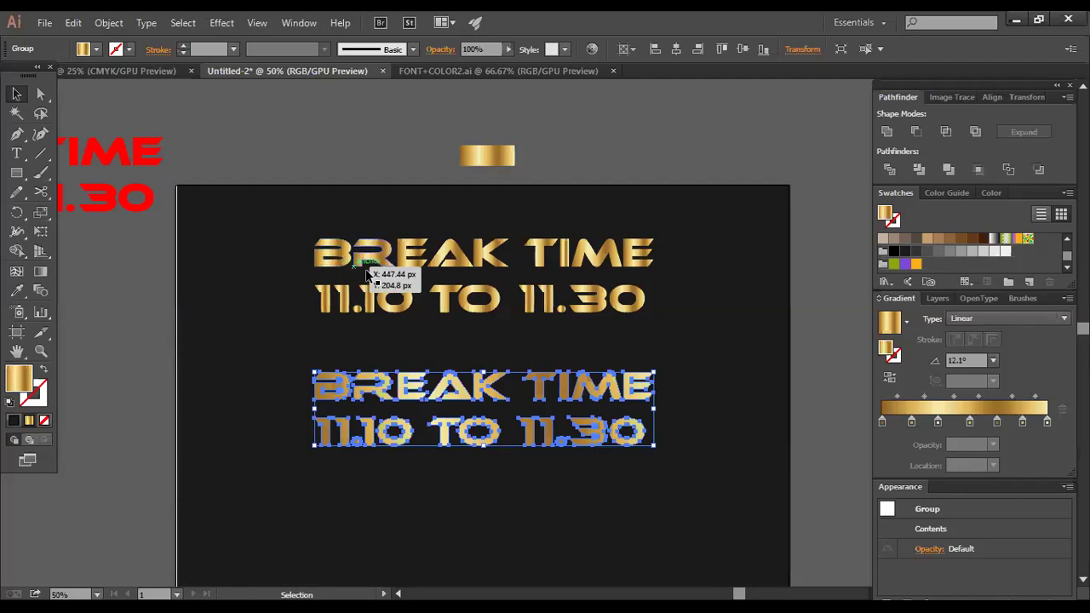
pyautogui.click(199, 117)
pyautogui.scroll(-1, 317, 193)
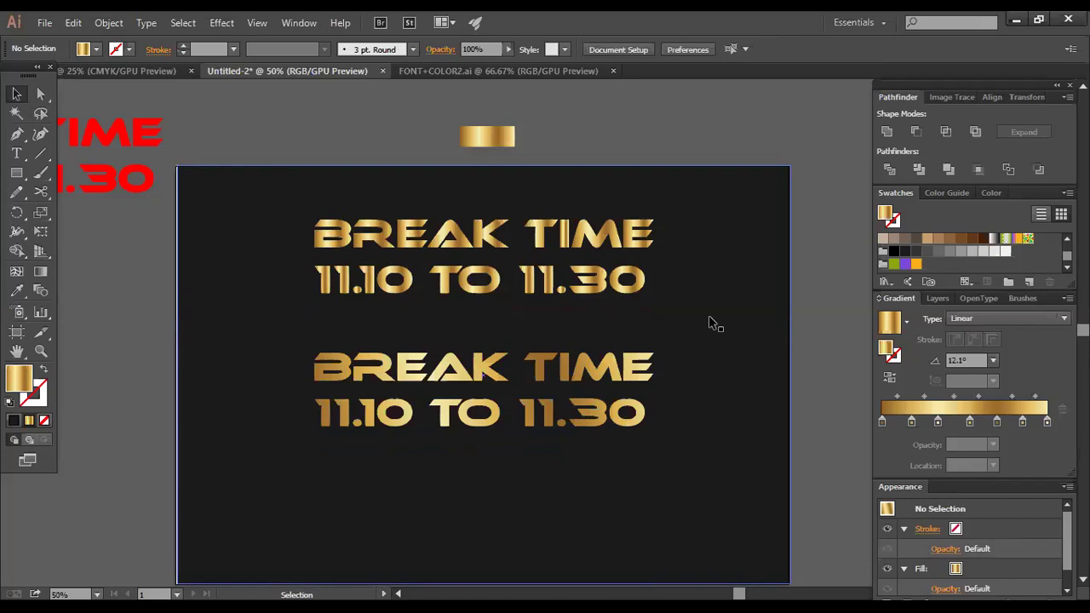
pyautogui.scroll(-3, 714, 323)
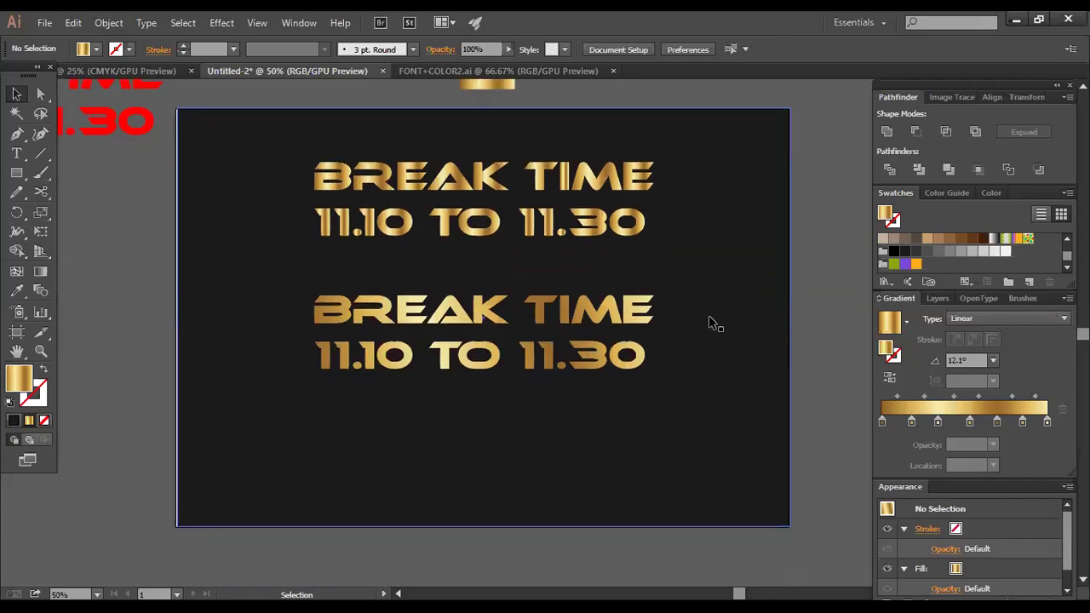
pyautogui.scroll(-2, 714, 324)
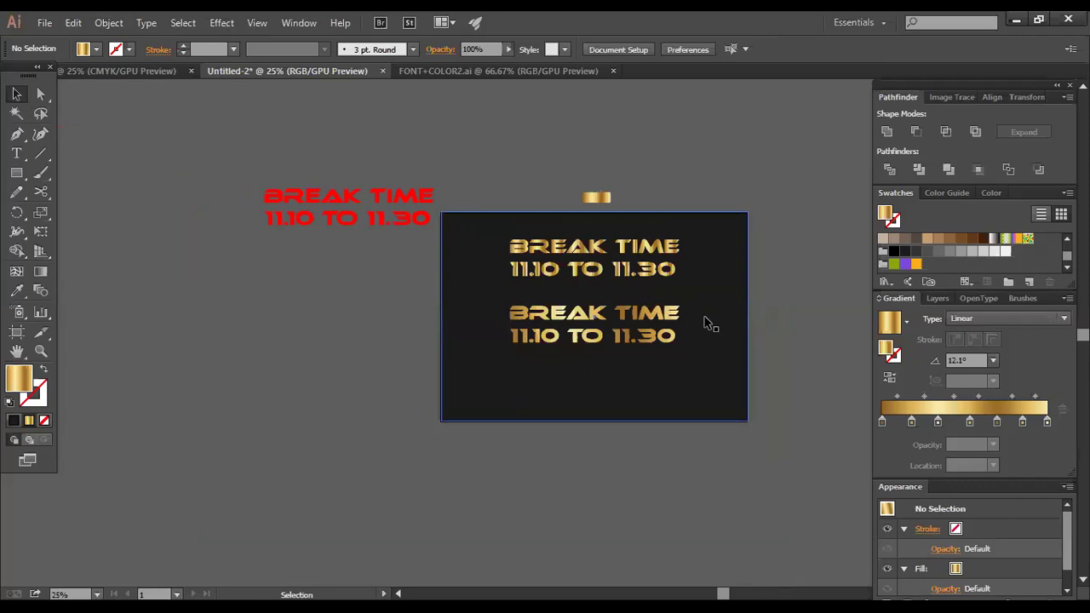
pyautogui.scroll(1, 702, 326)
pyautogui.scroll(1, 698, 333)
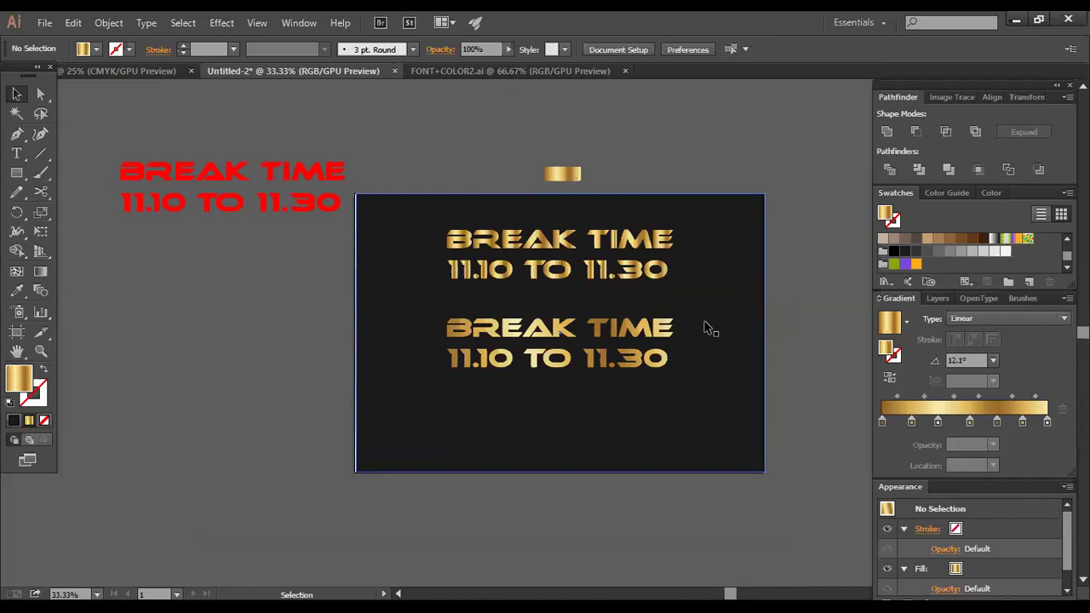
# Step: Check the gold gradient's first stops and recolor the stop at 53.16%, trying blue and dark red before choosing the orange swatch
pyautogui.click(883, 424)
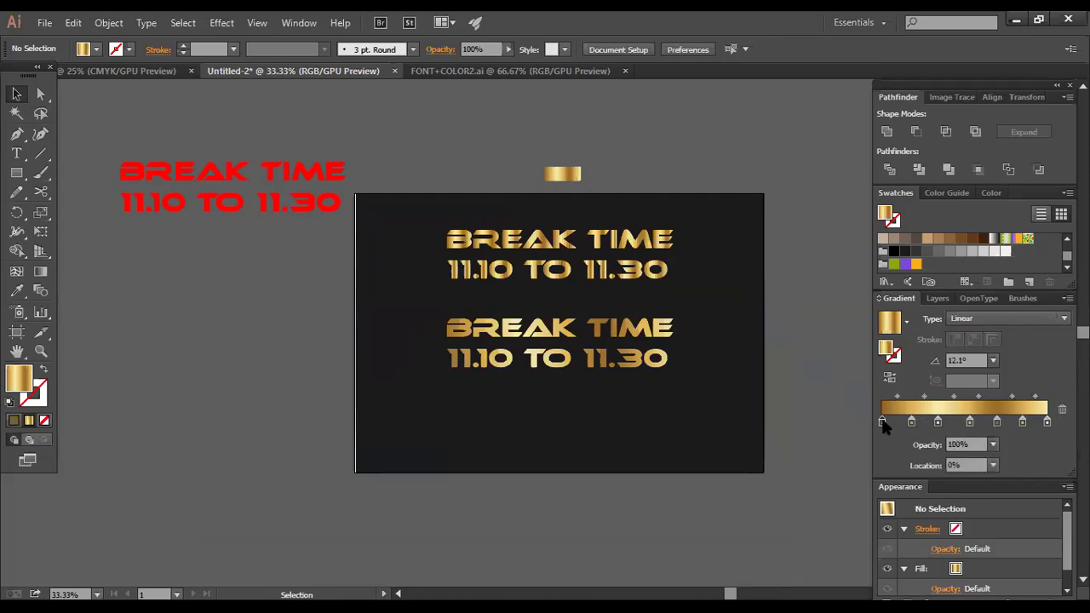
pyautogui.doubleClick(883, 422)
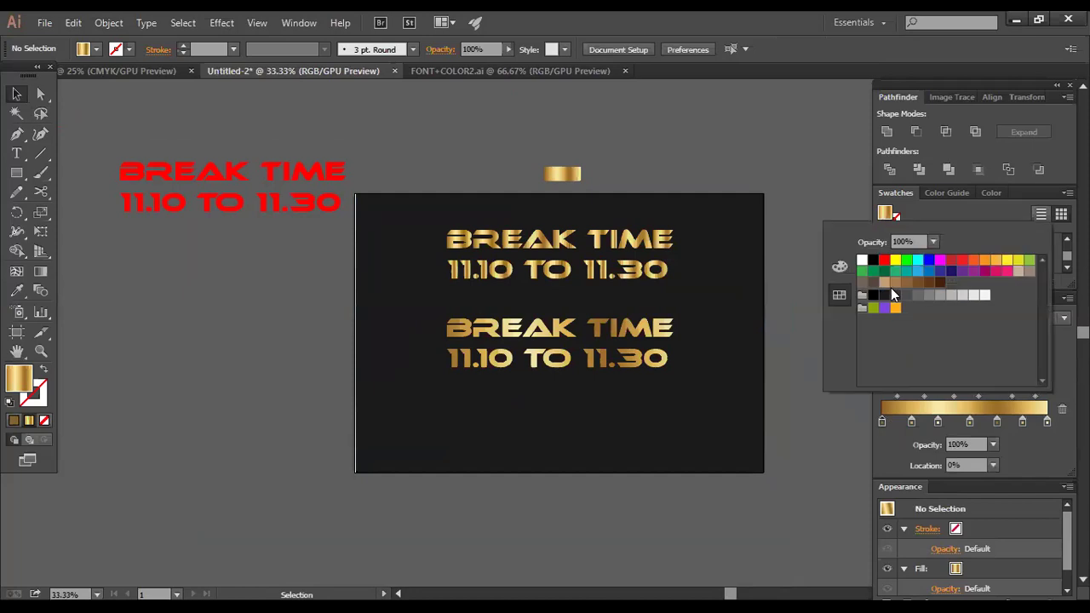
pyautogui.click(910, 420)
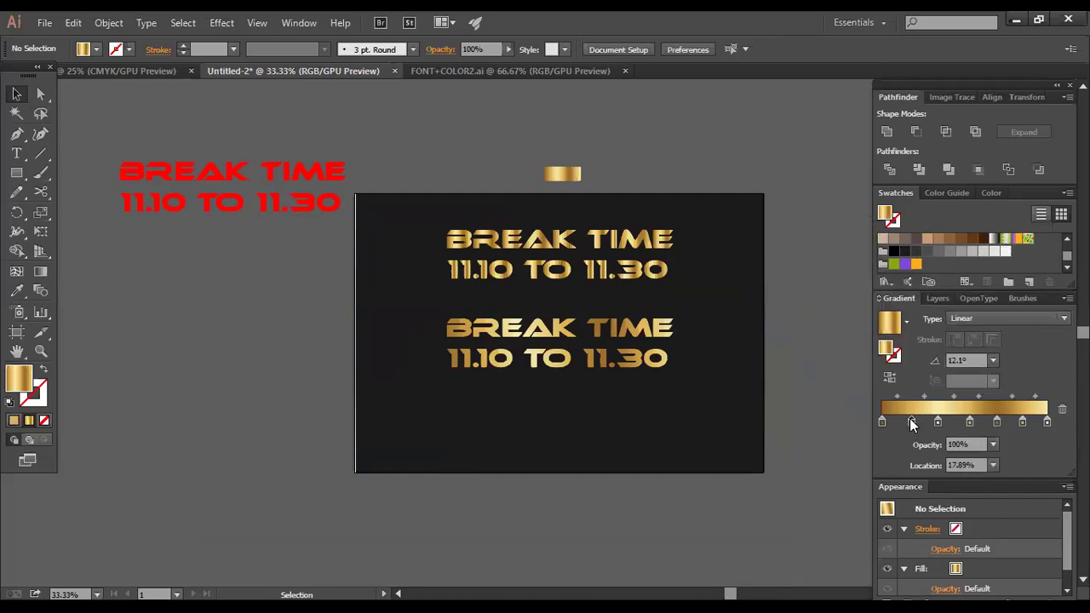
pyautogui.click(938, 424)
pyautogui.doubleClick(938, 423)
pyautogui.click(971, 423)
pyautogui.click(971, 423)
pyautogui.doubleClick(971, 424)
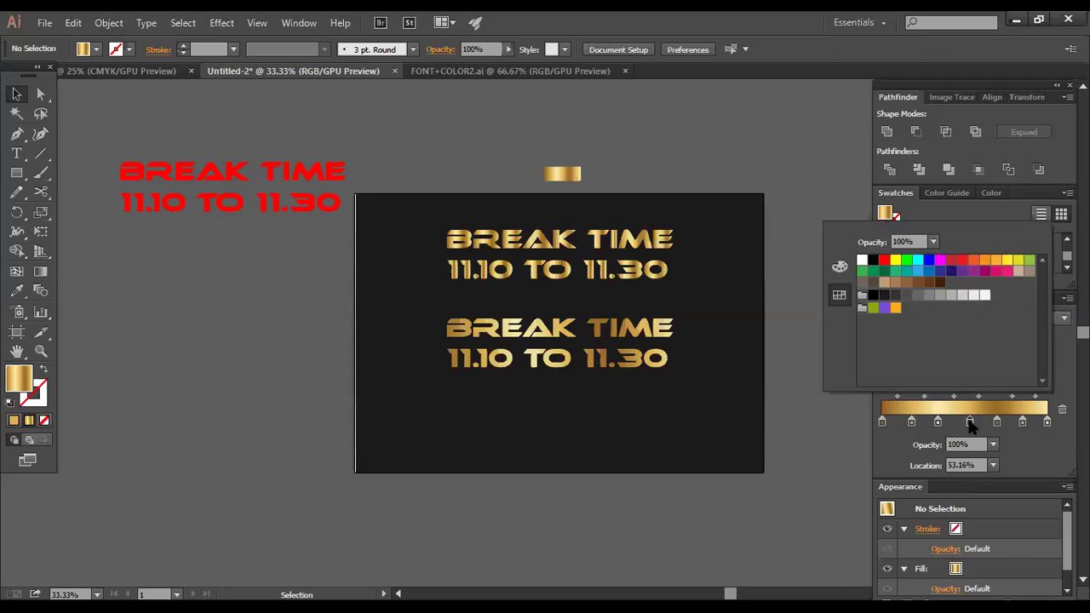
pyautogui.click(919, 270)
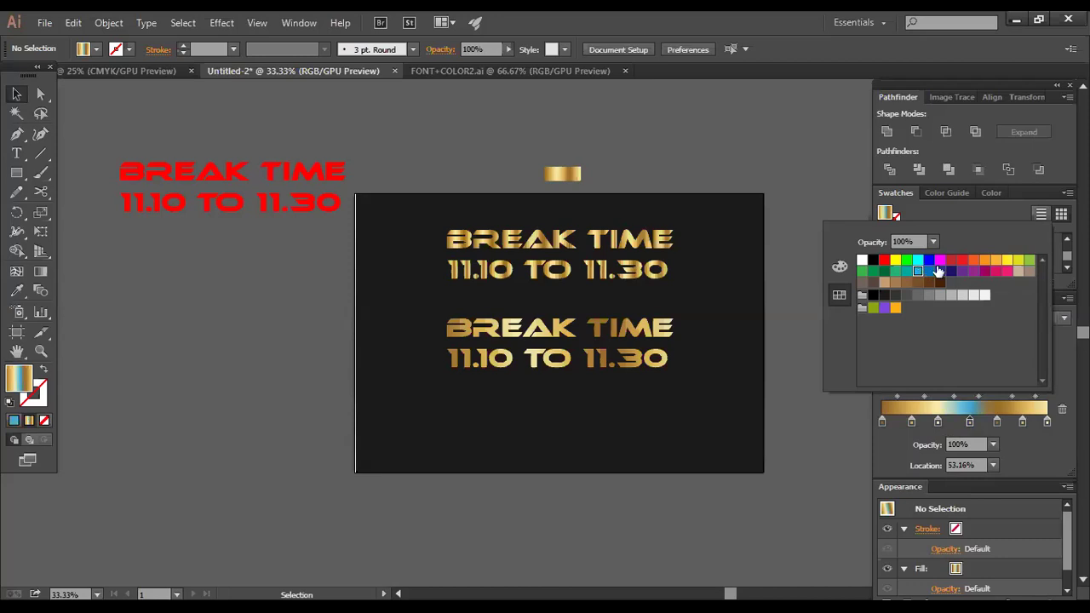
pyautogui.click(953, 260)
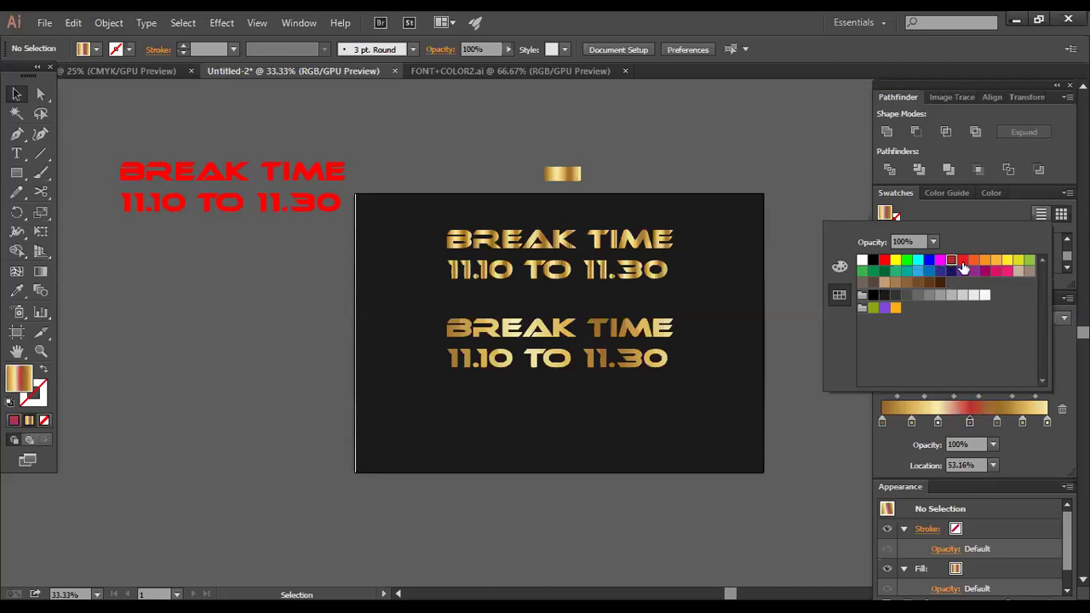
pyautogui.click(985, 260)
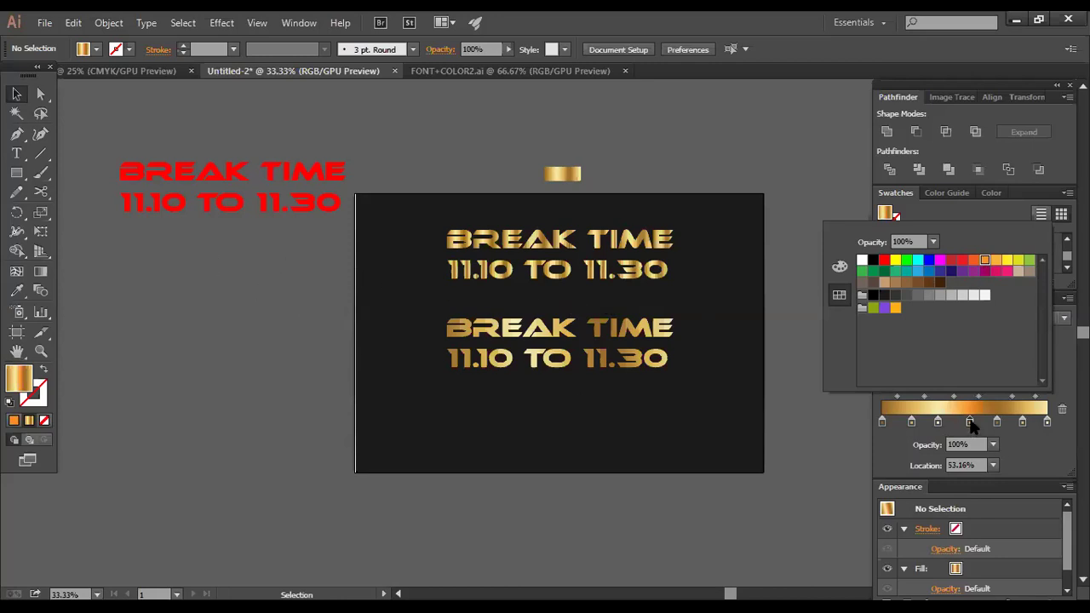
pyautogui.click(491, 283)
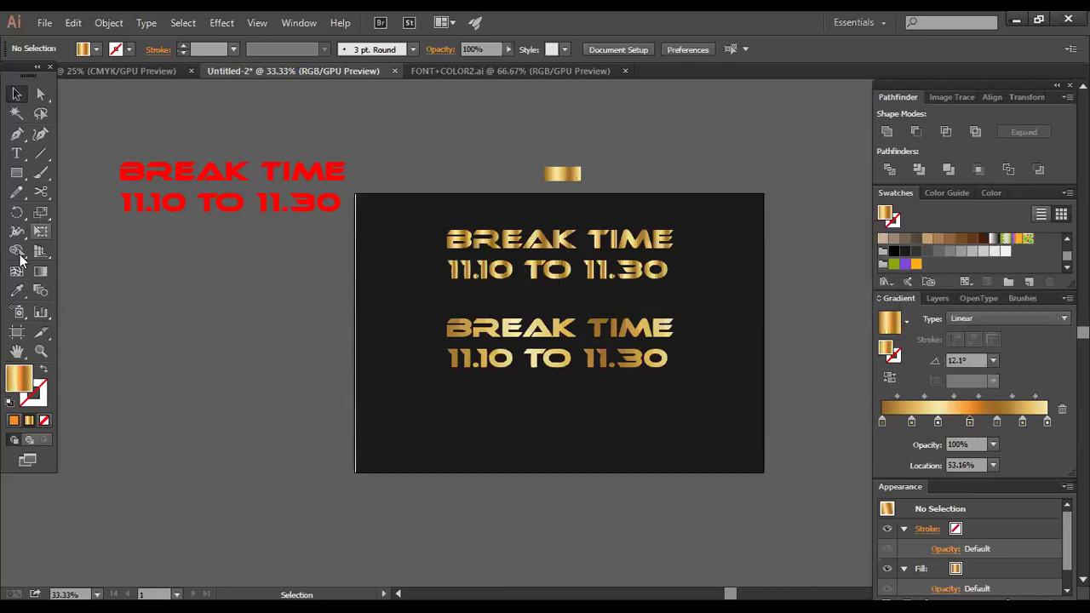
# Step: Try sampling the red lettering's color with the Eyedropper for the gradient stop, and undo the sampling
pyautogui.click(16, 291)
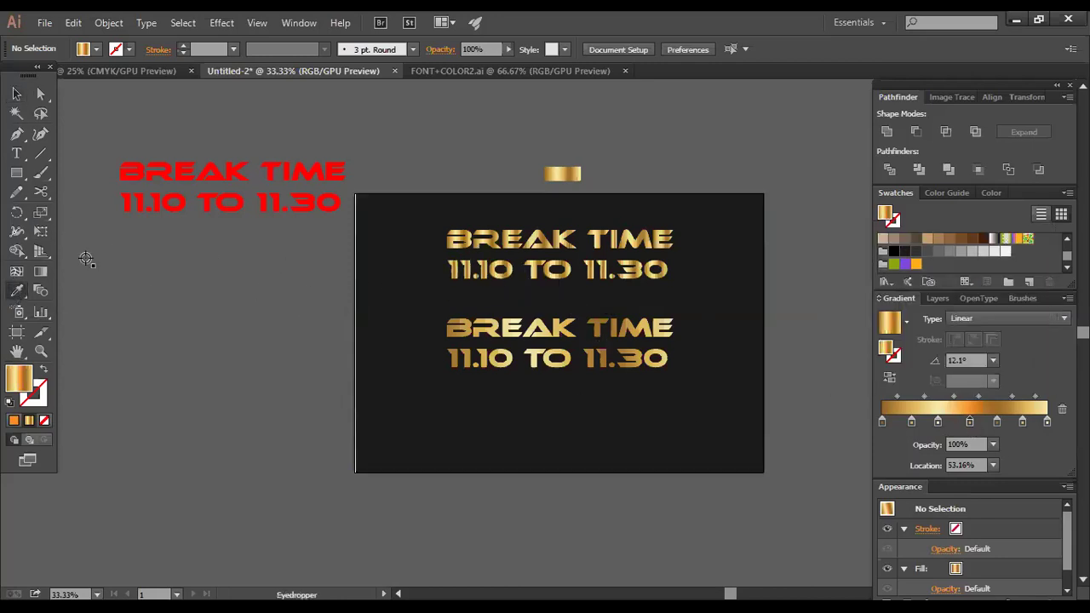
pyautogui.click(232, 172)
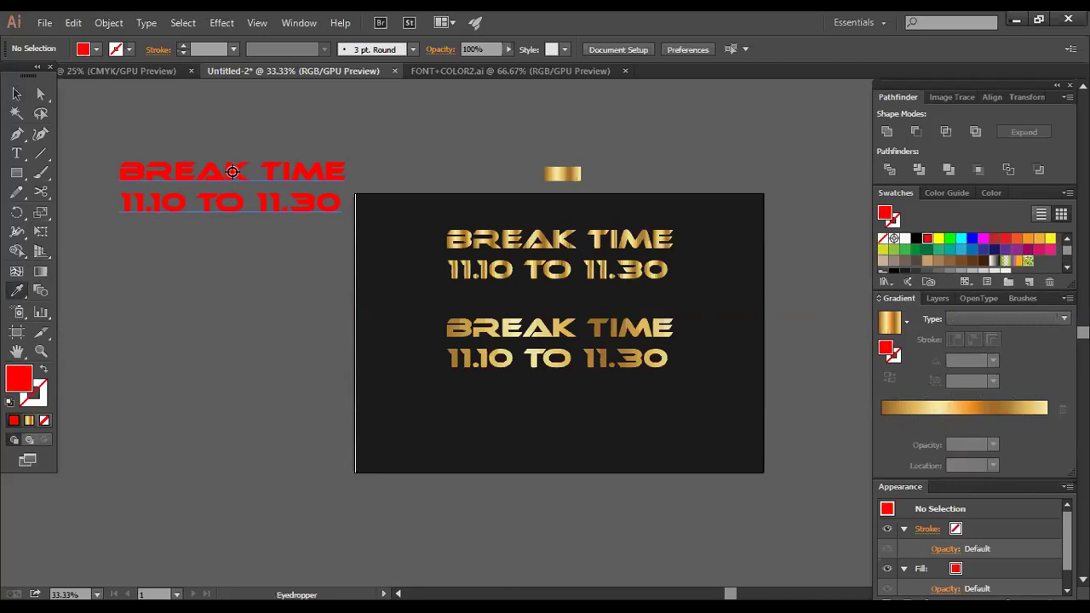
pyautogui.hotkey('ctrl', 'z')
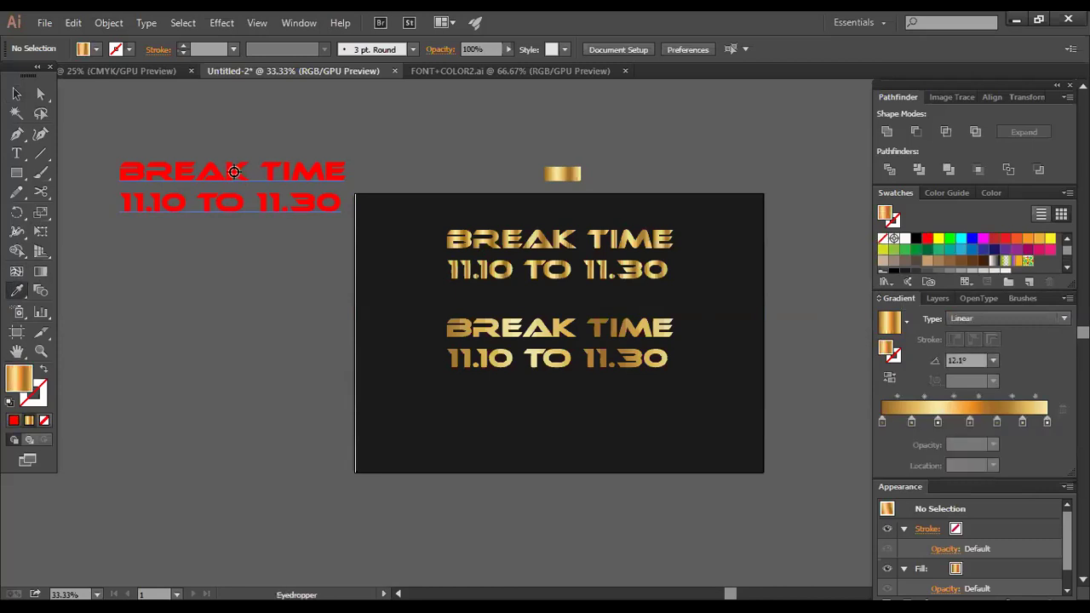
pyautogui.click(16, 94)
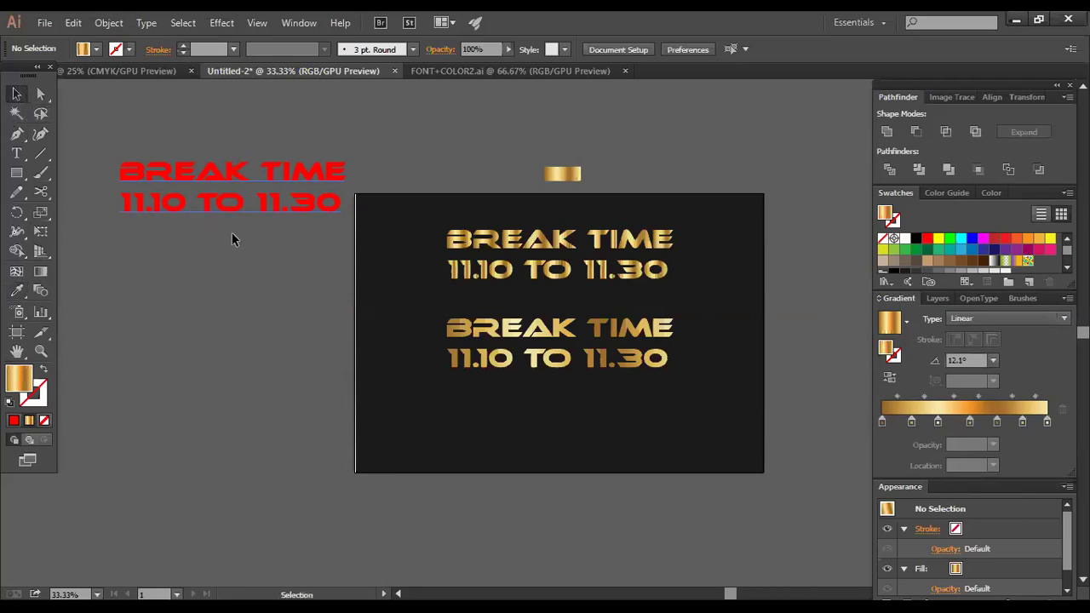
# Step: Draw a rectangle below the red lettering and fill it with the lettering's red using the Eyedropper
pyautogui.scroll(-1, 230, 231)
pyautogui.click(16, 173)
pyautogui.moveTo(118, 216); pyautogui.dragTo(206, 293)
pyautogui.click(17, 290)
pyautogui.click(125, 130)
pyautogui.press('v')
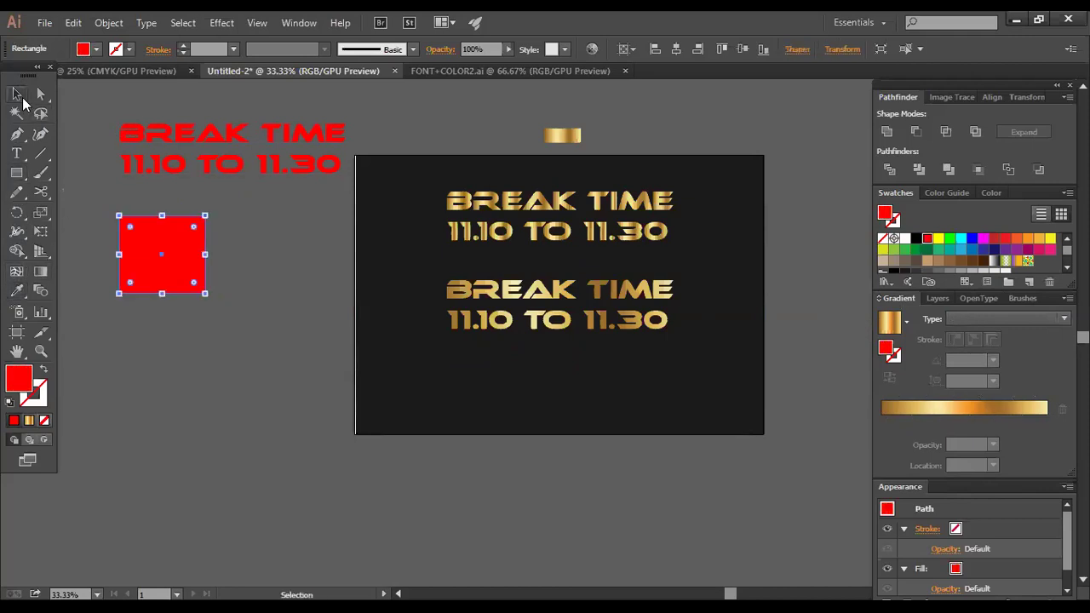
# Step: Try applying the gold-orange gradient to the red rectangle, and undo the fill change
pyautogui.click(227, 236)
pyautogui.click(177, 249)
pyautogui.click(952, 409)
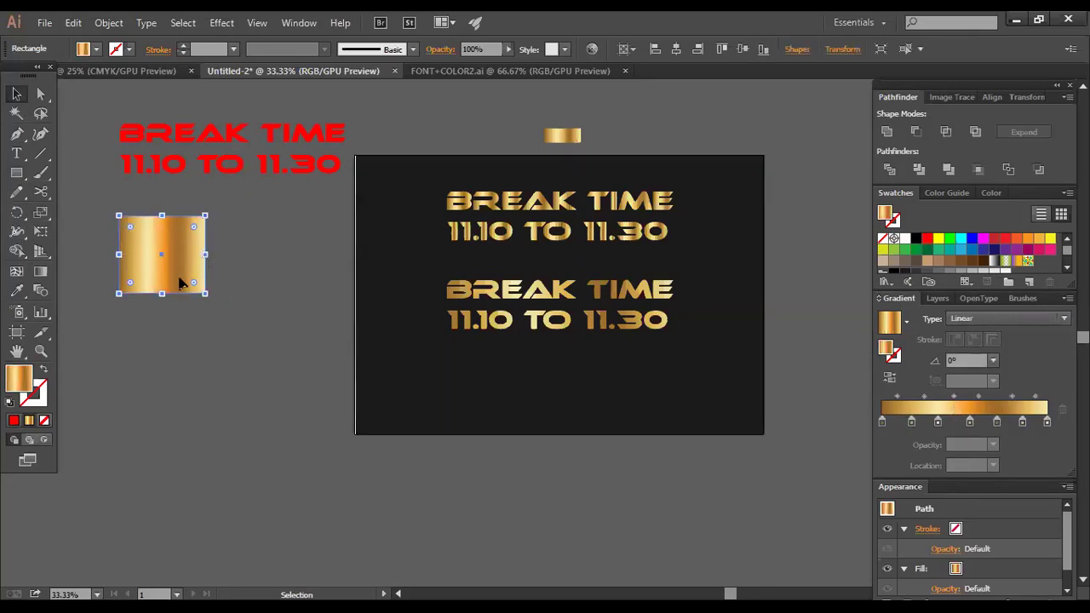
pyautogui.hotkey('ctrl', 'z')
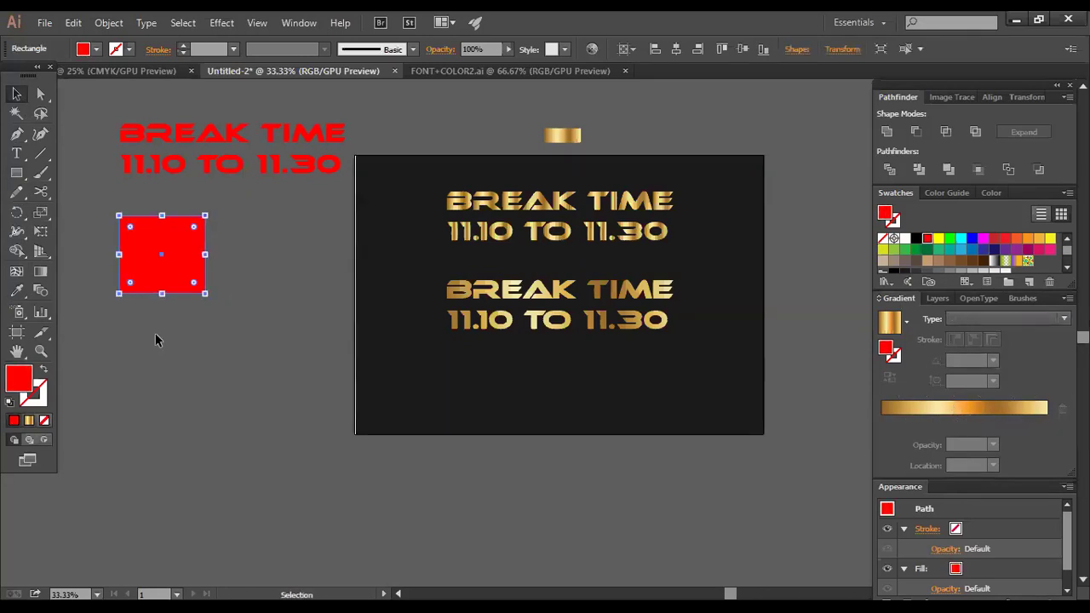
# Step: Duplicate the red rectangle just below the original and fill the copy with the gold-orange linear gradient at 0°
pyautogui.moveTo(146, 256); pyautogui.dragTo(151, 355)
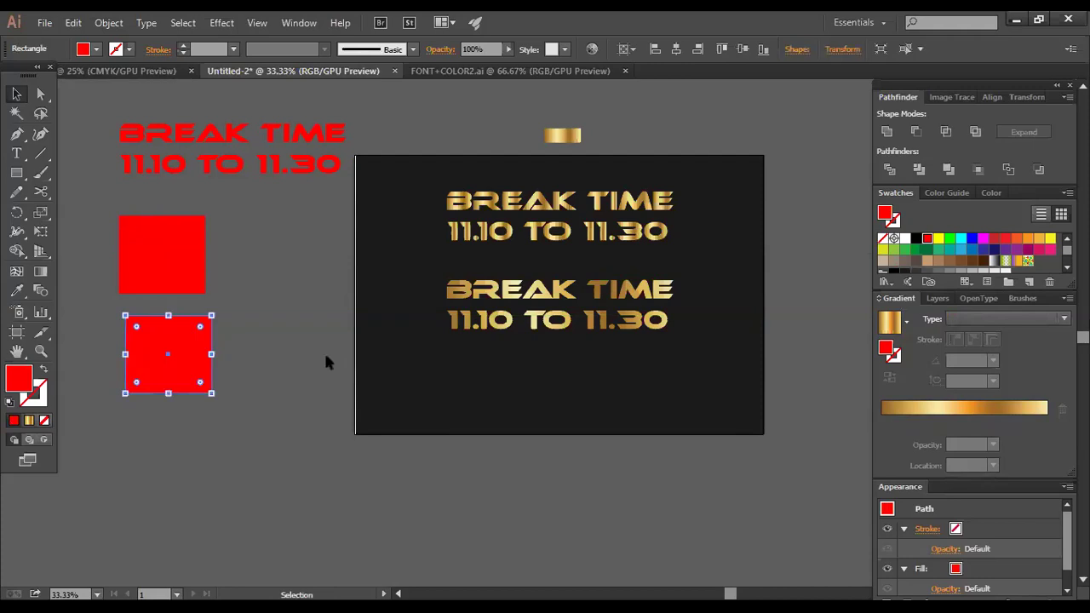
pyautogui.click(939, 410)
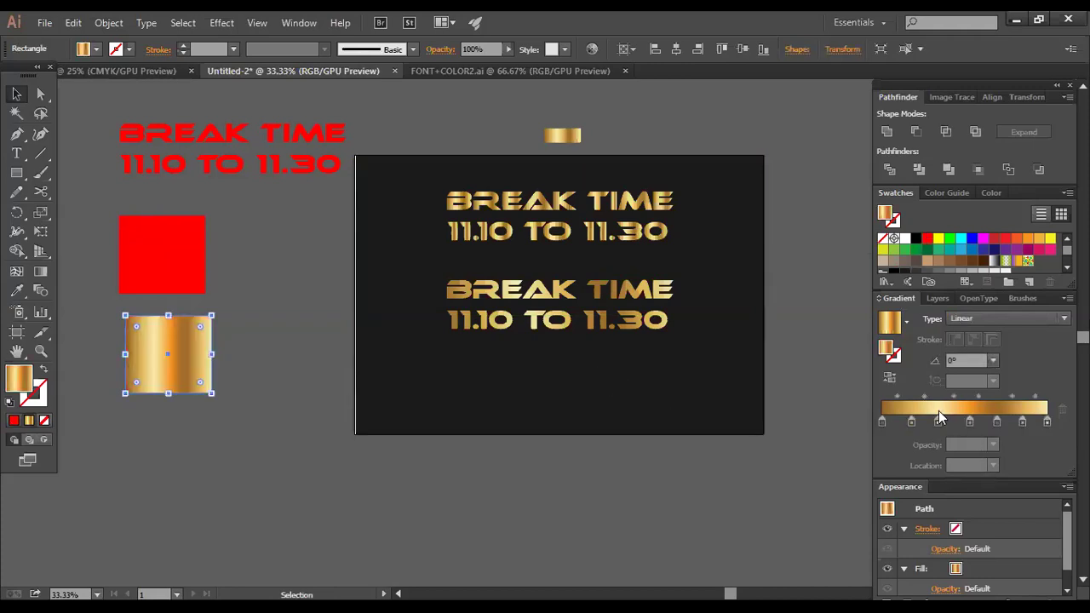
pyautogui.click(250, 279)
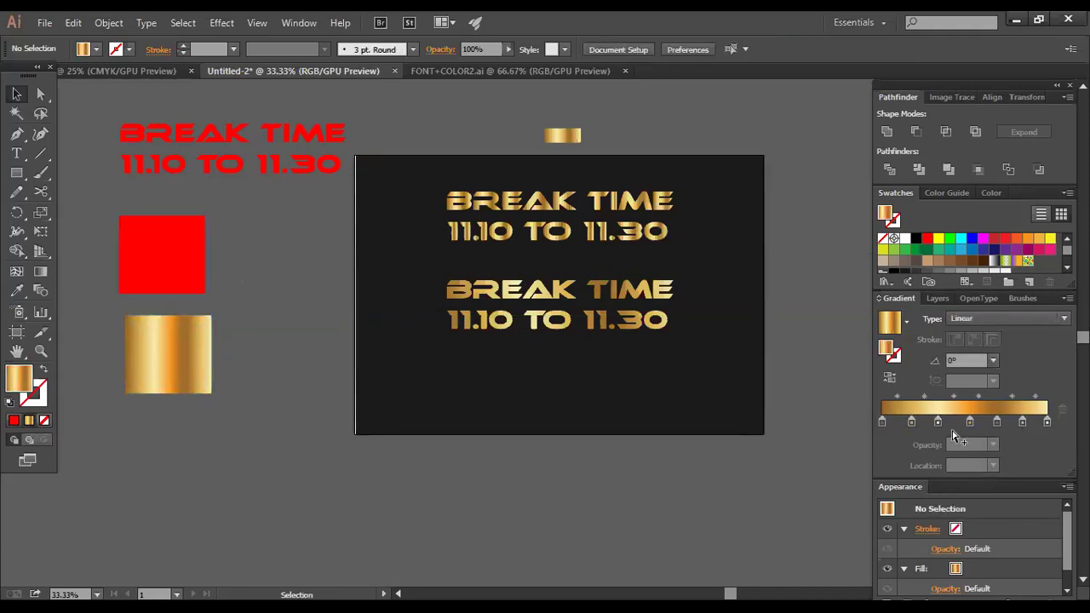
# Step: Try sampling the red rectangle's color with the Eyedropper for the gradient stop at 53.16%
pyautogui.click(969, 421)
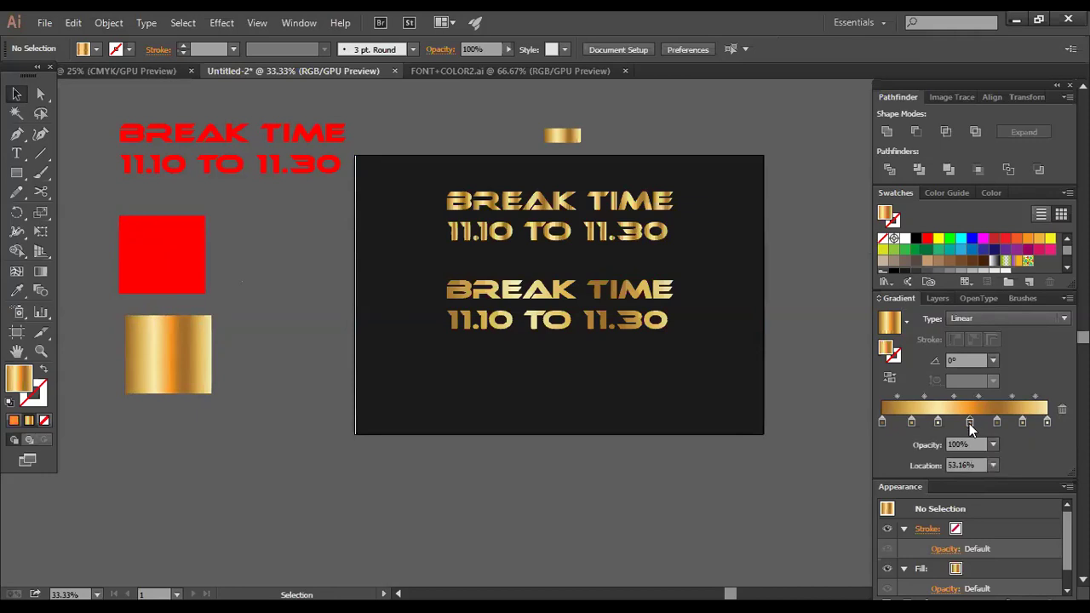
pyautogui.click(24, 292)
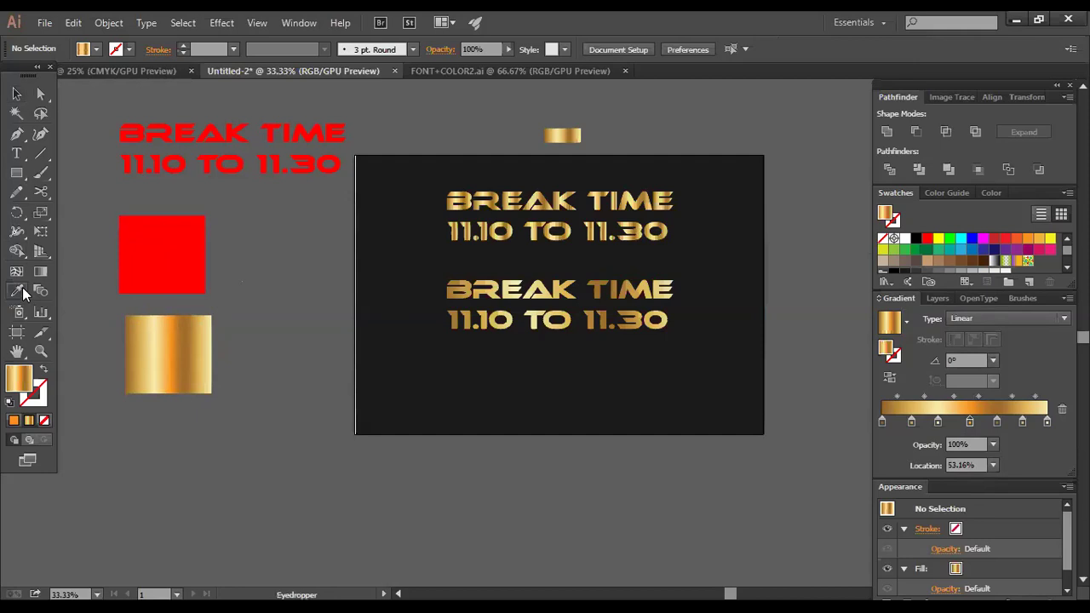
pyautogui.click(158, 255)
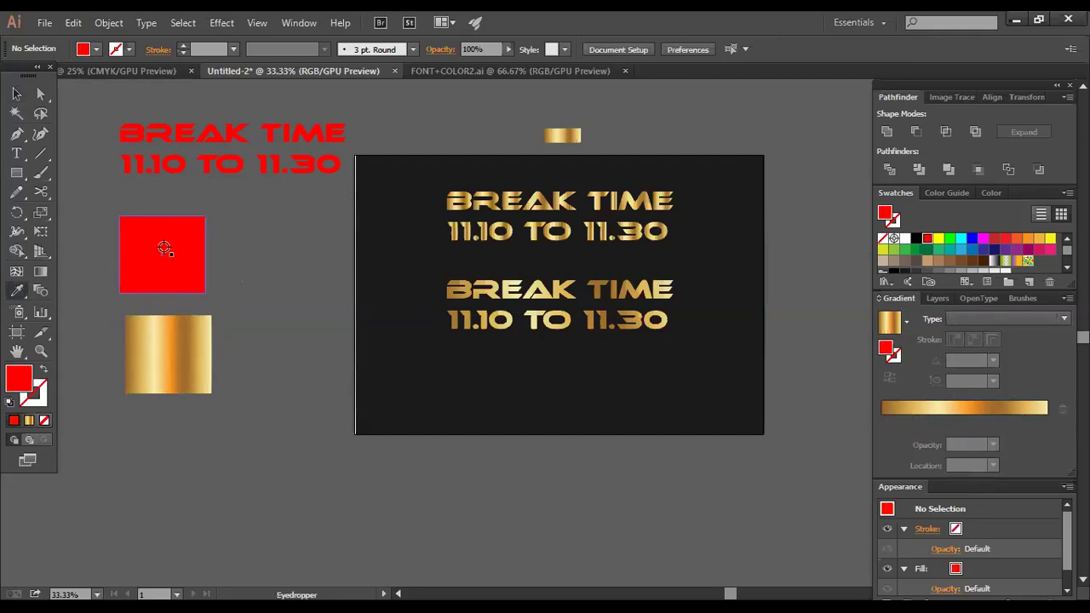
# Step: Move the red BREAK TIME lettering up and to the left, farther away from the rectangles
pyautogui.click(16, 93)
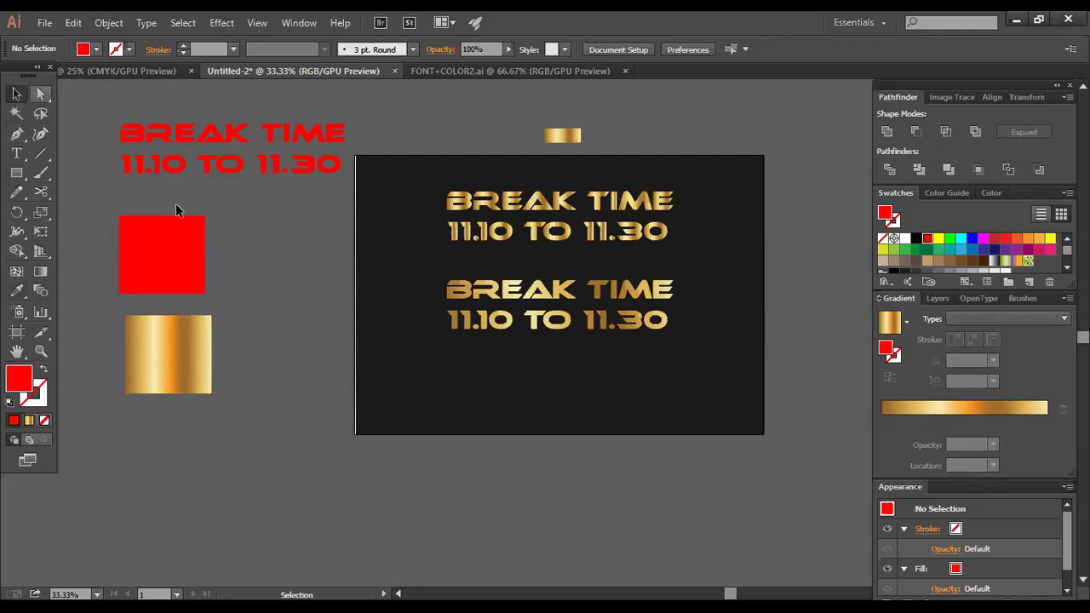
pyautogui.moveTo(238, 176); pyautogui.dragTo(198, 149)
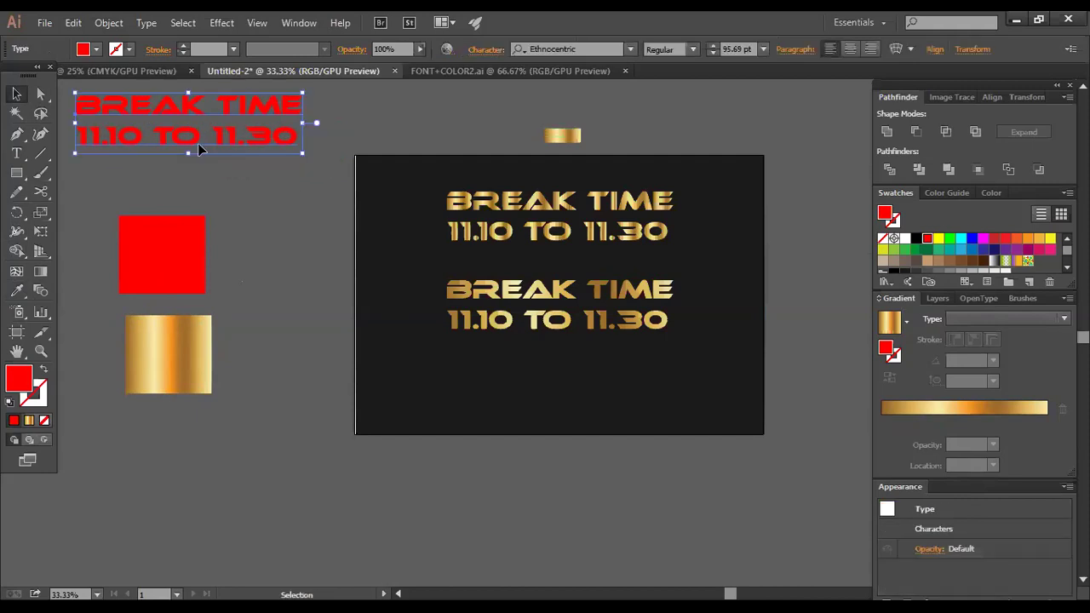
# Step: Fill the red rectangle with the gold-orange gradient and recolor its stop at 53.16% to hex FF0000
pyautogui.click(178, 259)
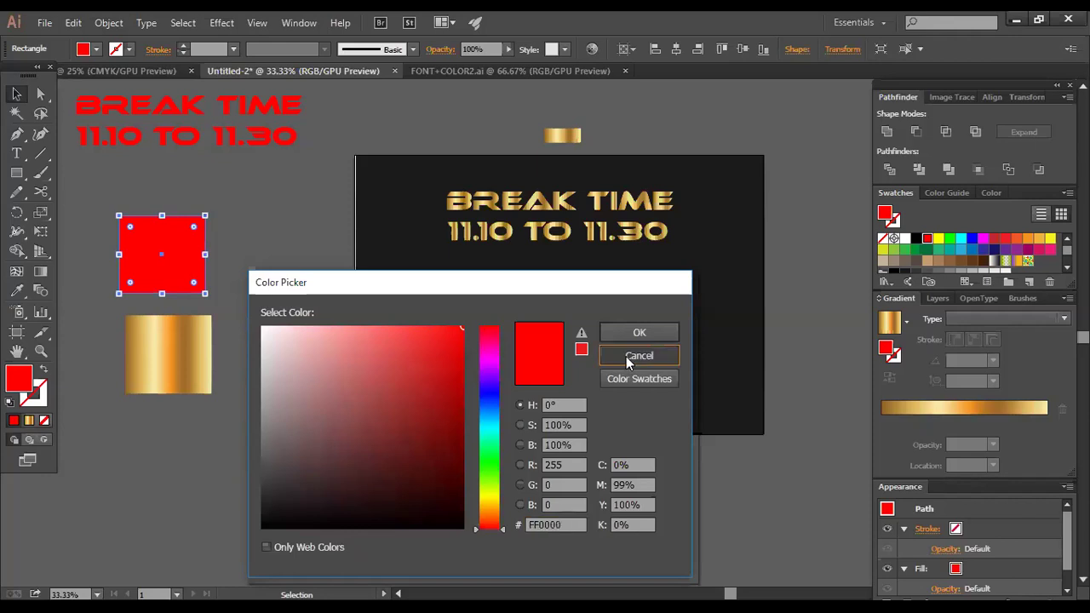
pyautogui.click(639, 355)
pyautogui.click(965, 411)
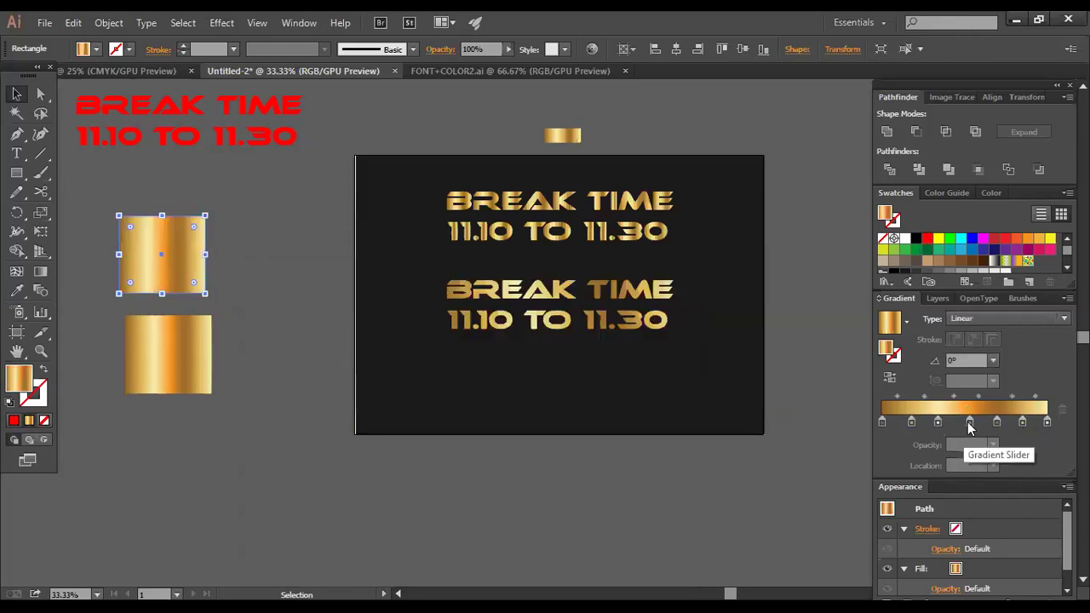
pyautogui.click(970, 421)
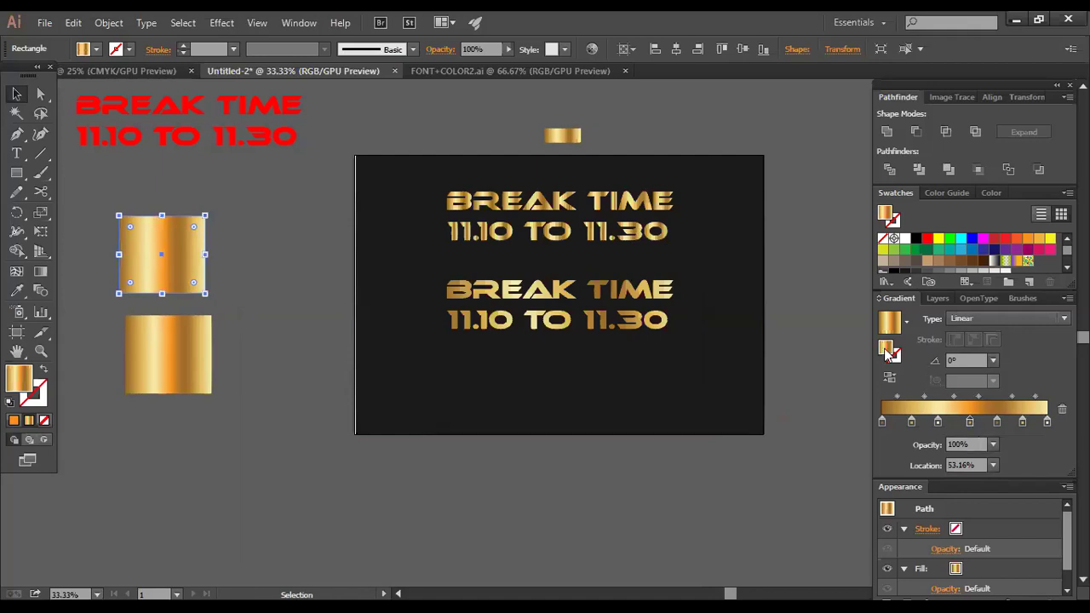
pyautogui.doubleClick(888, 352)
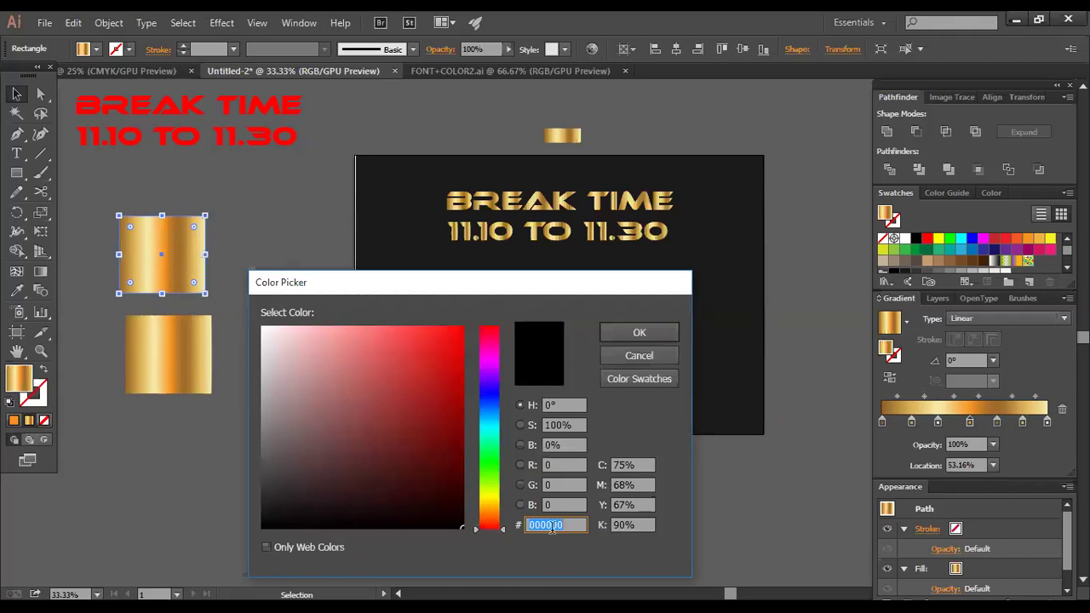
pyautogui.write('FF0000')
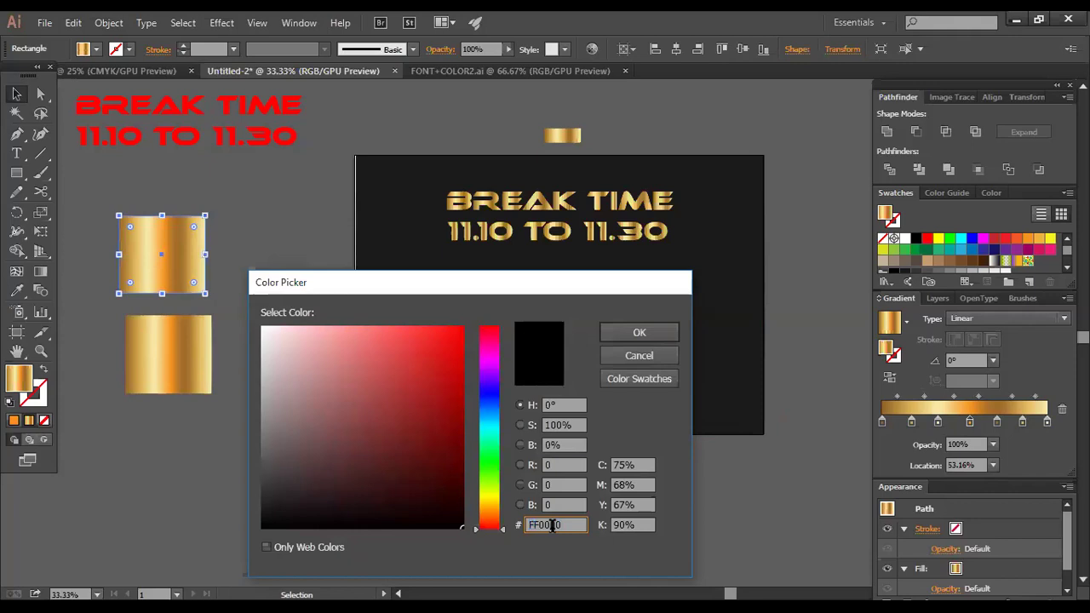
pyautogui.click(632, 333)
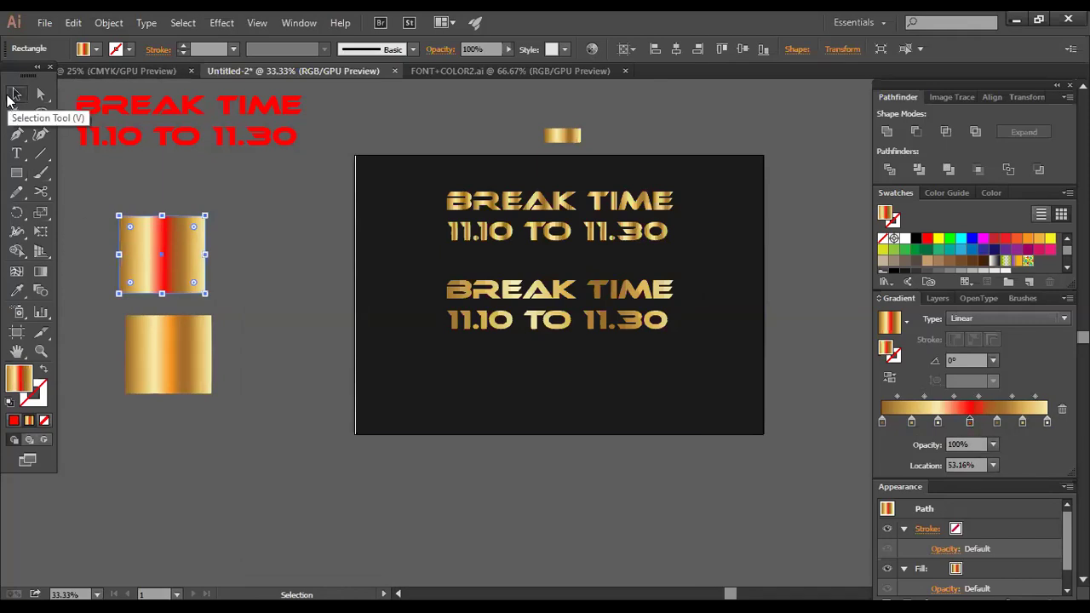
# Step: Undo the red recoloring of the gradient stop and fill the upper rectangle with the cyan swatch
pyautogui.press('Delete')
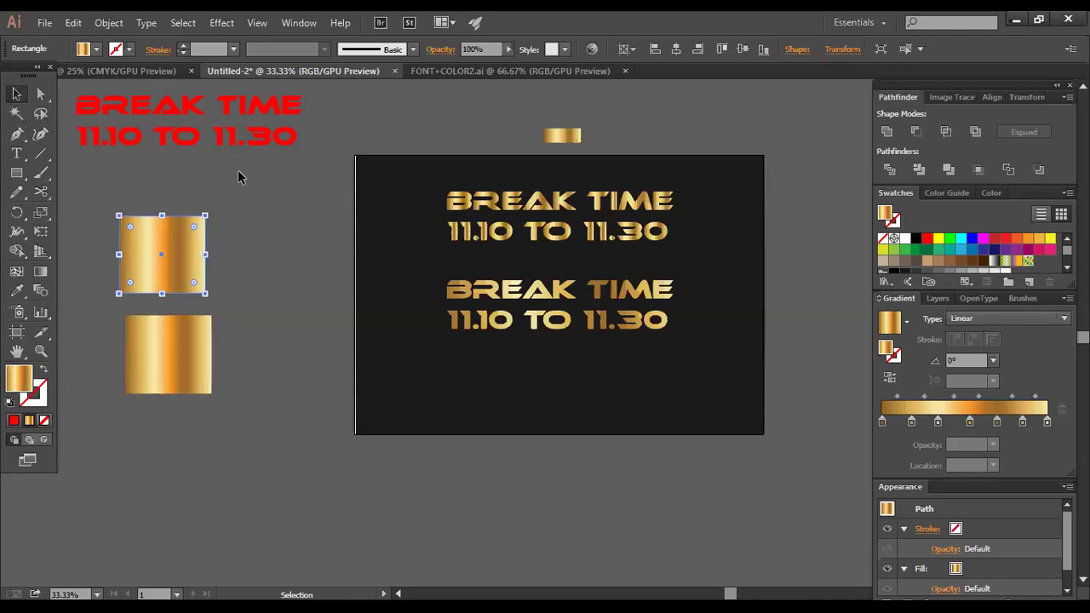
pyautogui.click(961, 239)
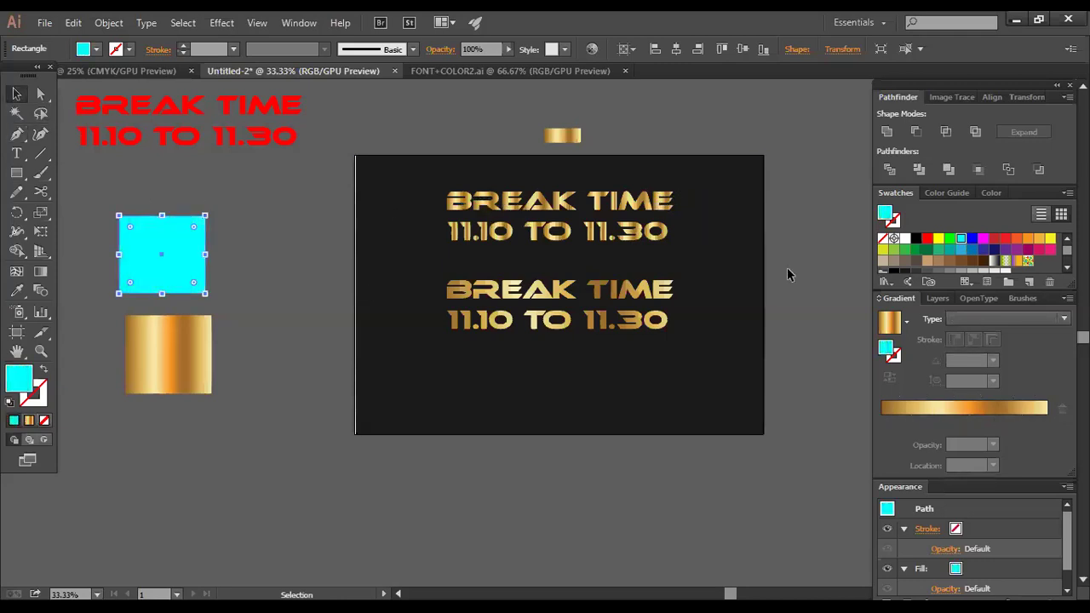
pyautogui.click(243, 257)
# Step: Copy the hex code 00FFFF from the cyan rectangle's fill color and deselect the rectangle
pyautogui.click(161, 262)
pyautogui.doubleClick(17, 377)
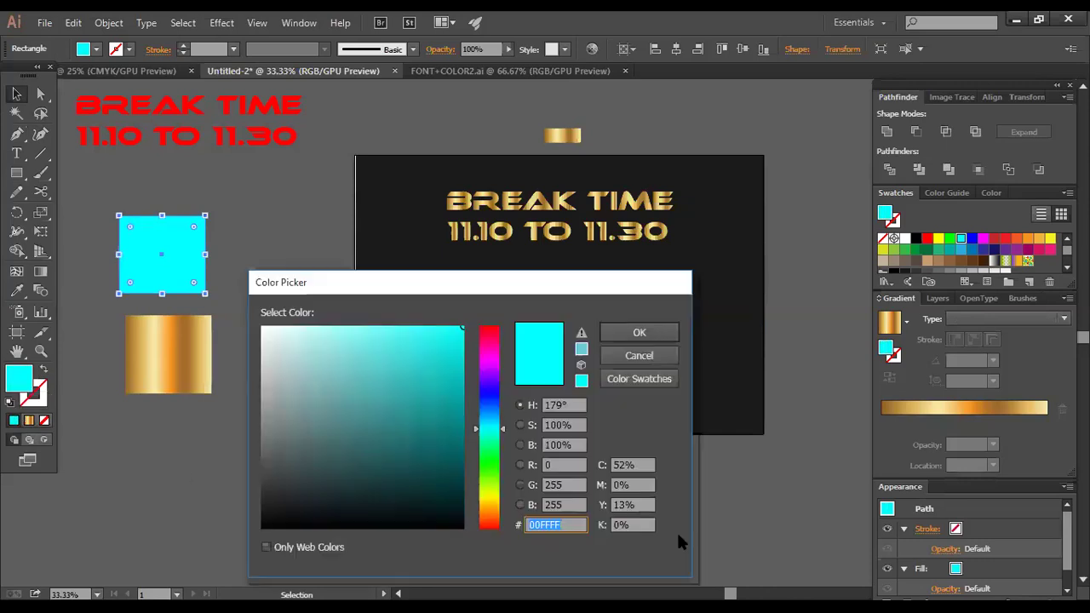
pyautogui.click(564, 517)
pyautogui.doubleClick(569, 523)
pyautogui.click(647, 356)
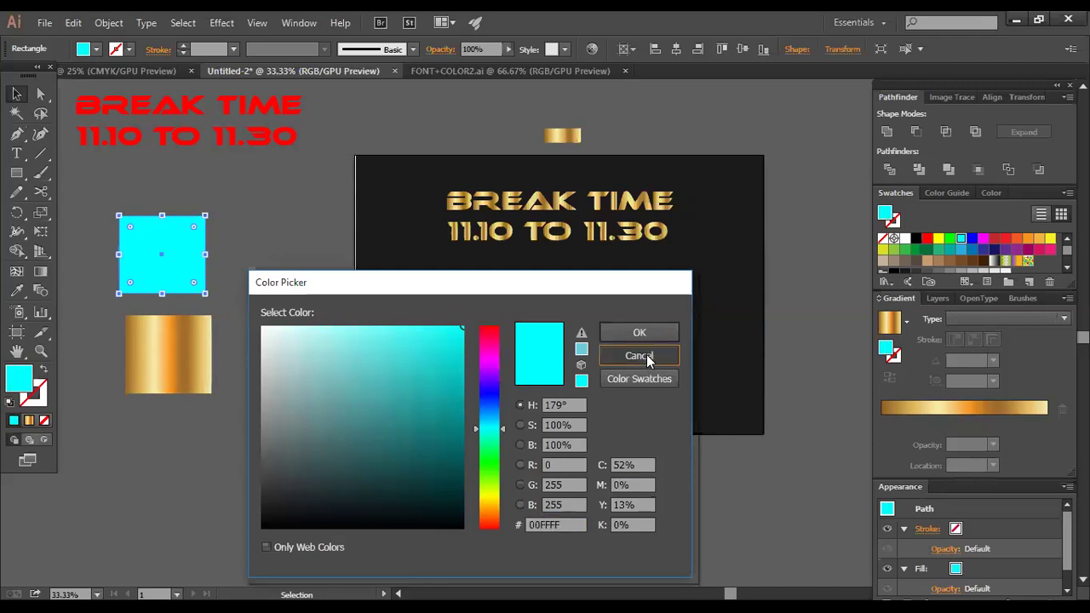
pyautogui.click(308, 386)
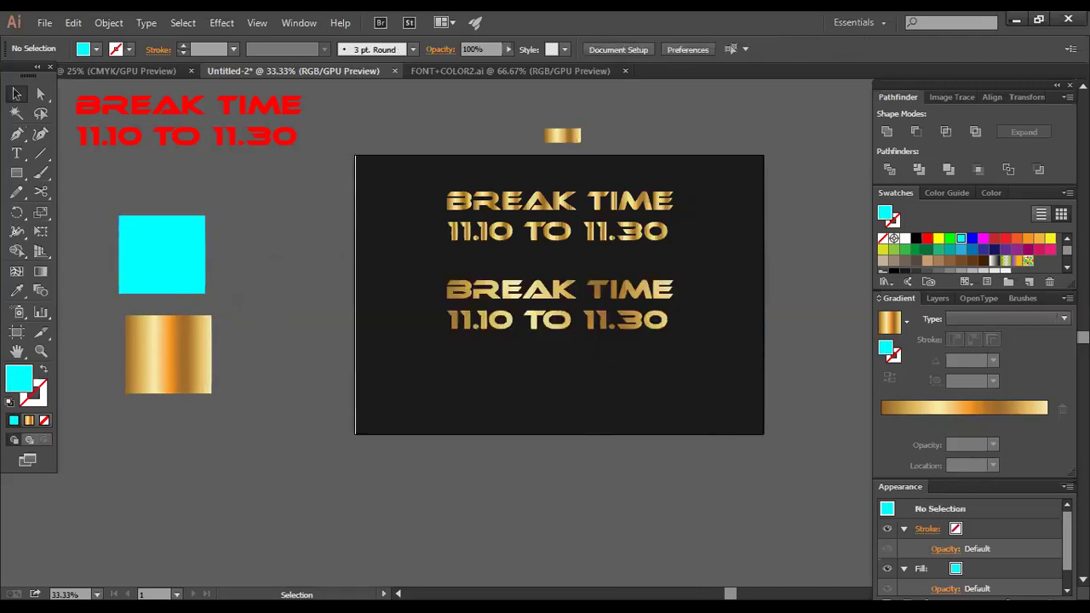
# Step: With nothing selected, recolor the gold gradient's stop at 69.47% to hex 00FFFF
pyautogui.click(975, 407)
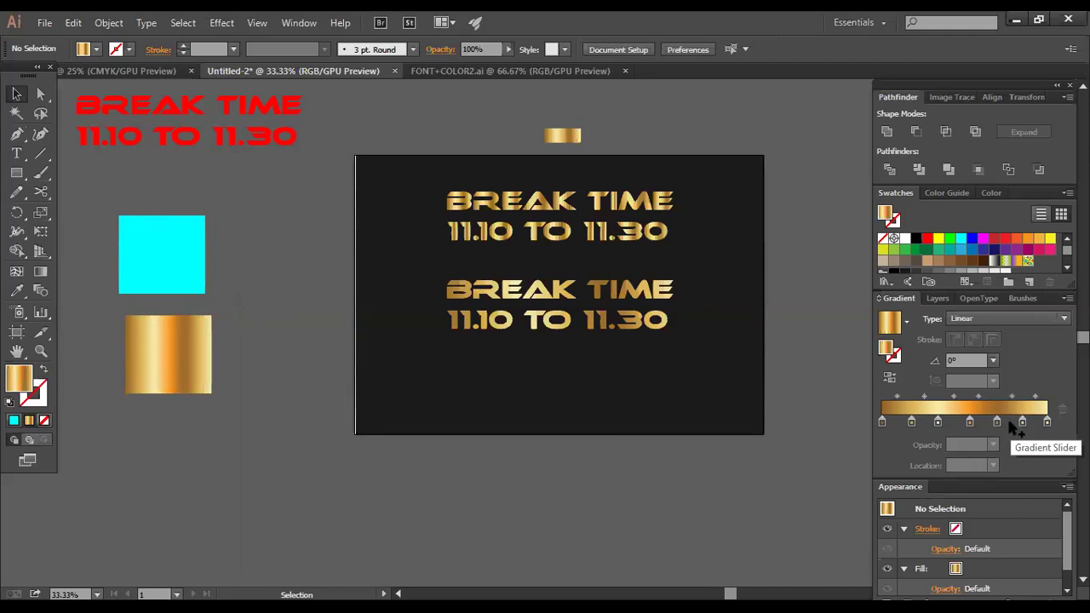
pyautogui.click(998, 423)
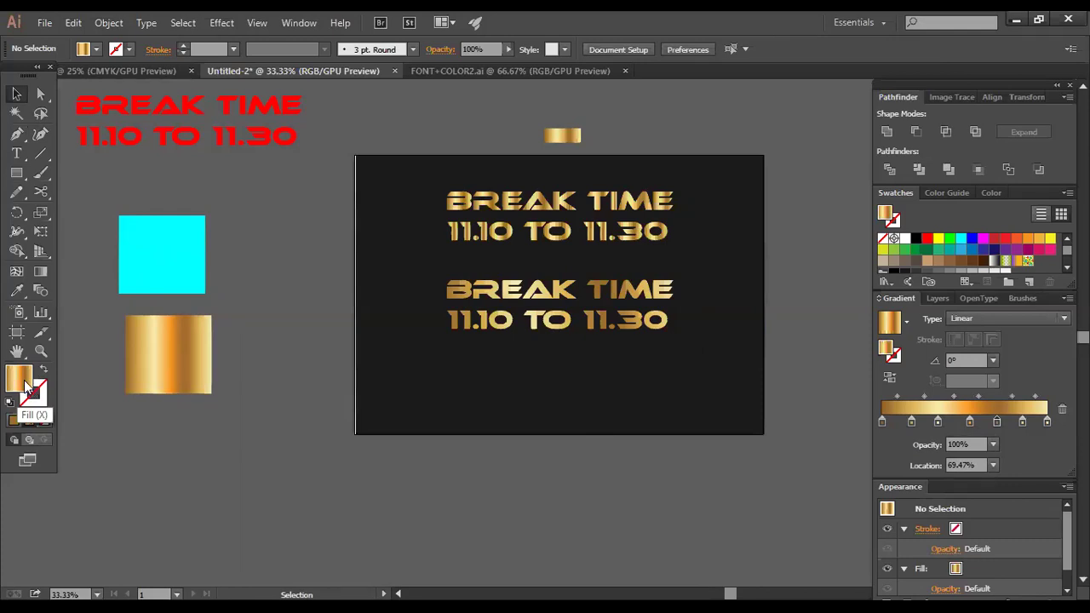
pyautogui.doubleClick(885, 353)
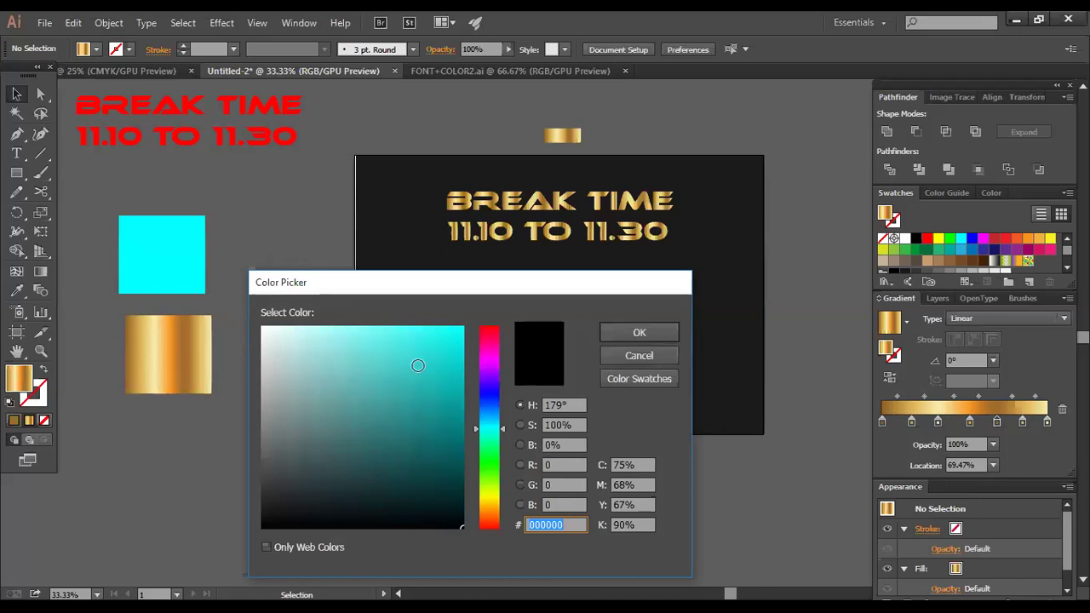
pyautogui.click(638, 355)
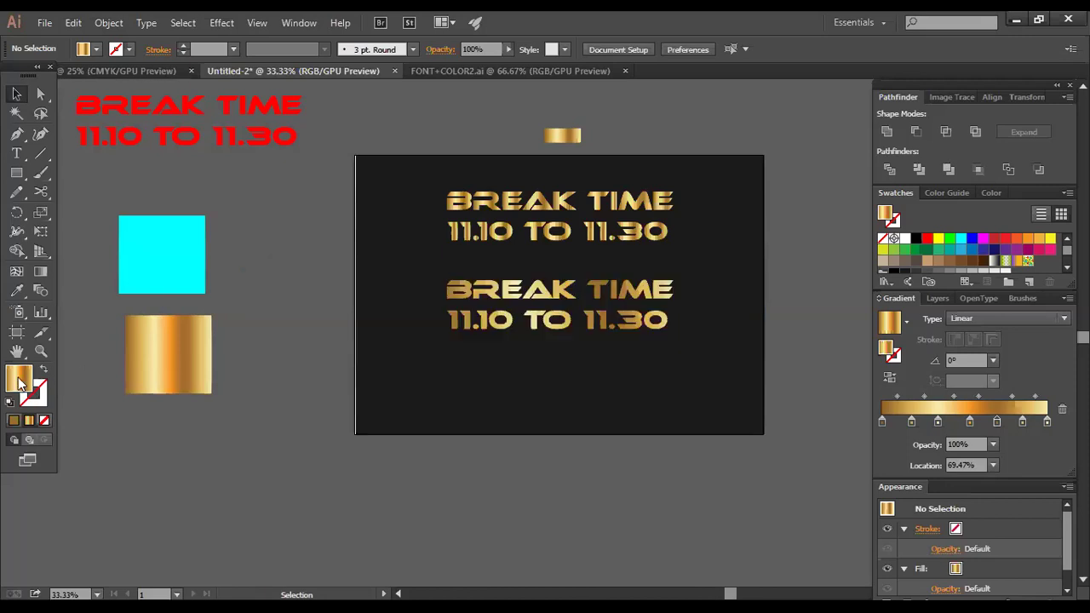
pyautogui.doubleClick(18, 379)
pyautogui.click(640, 356)
pyautogui.doubleClick(889, 353)
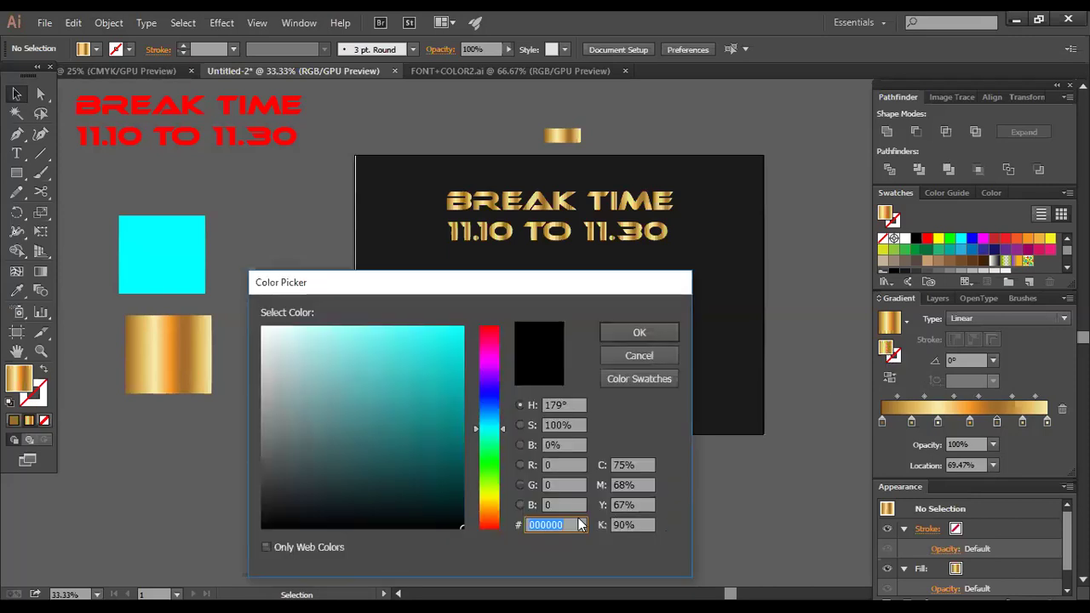
pyautogui.write('00FFFF')
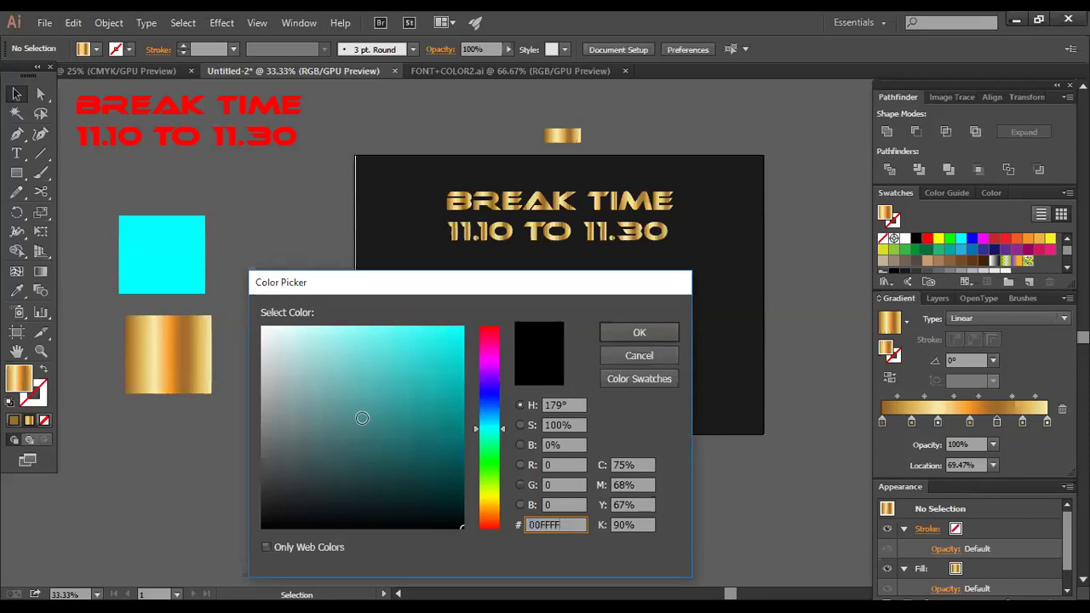
pyautogui.click(638, 333)
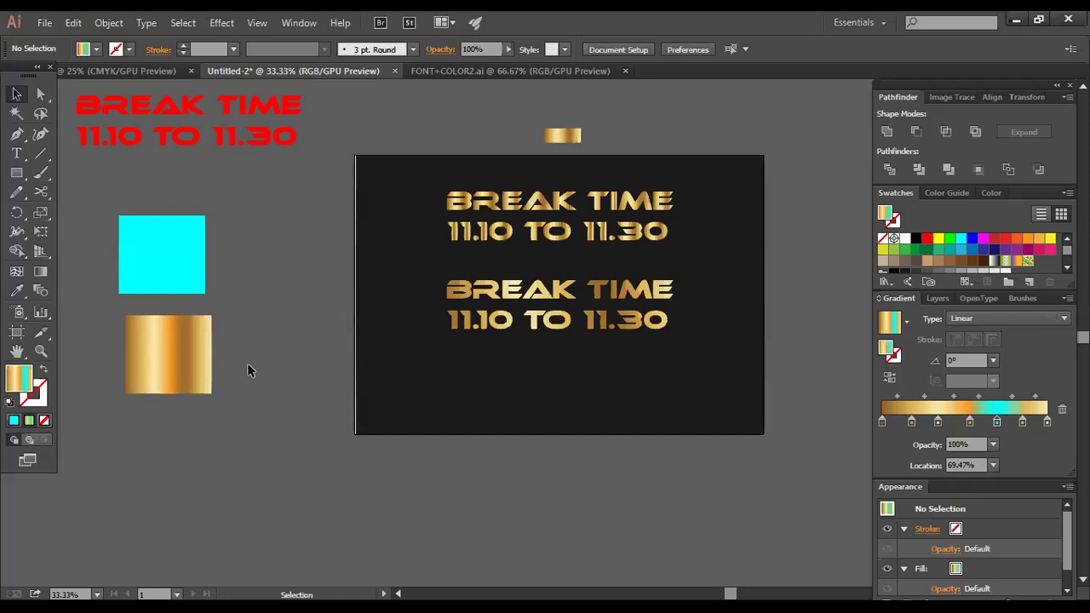
# Step: Delete the cyan rectangle above the gold gradient rectangle
pyautogui.click(191, 289)
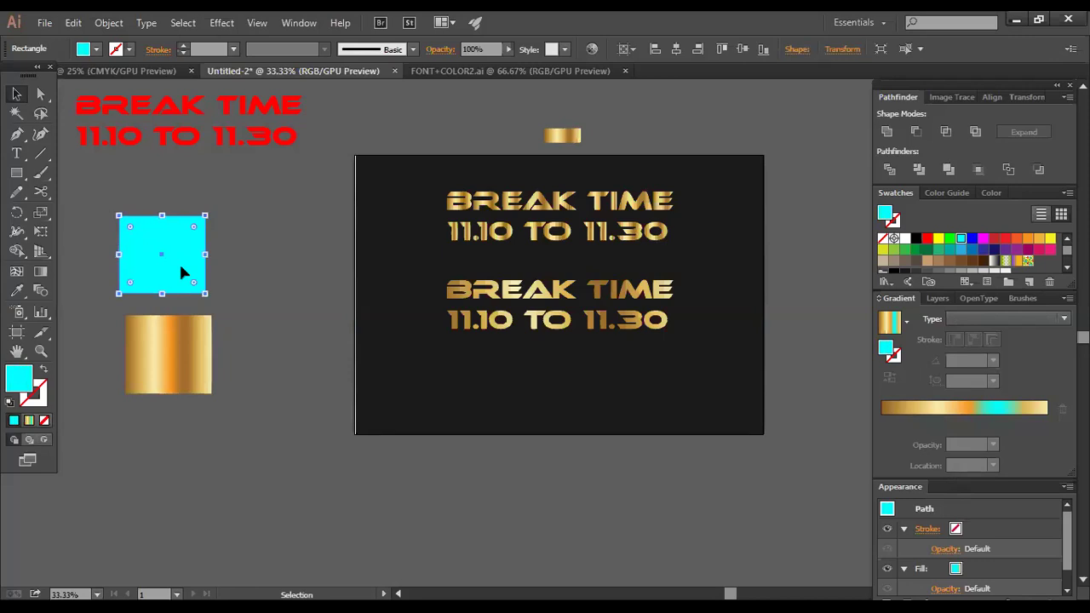
pyautogui.press('Delete')
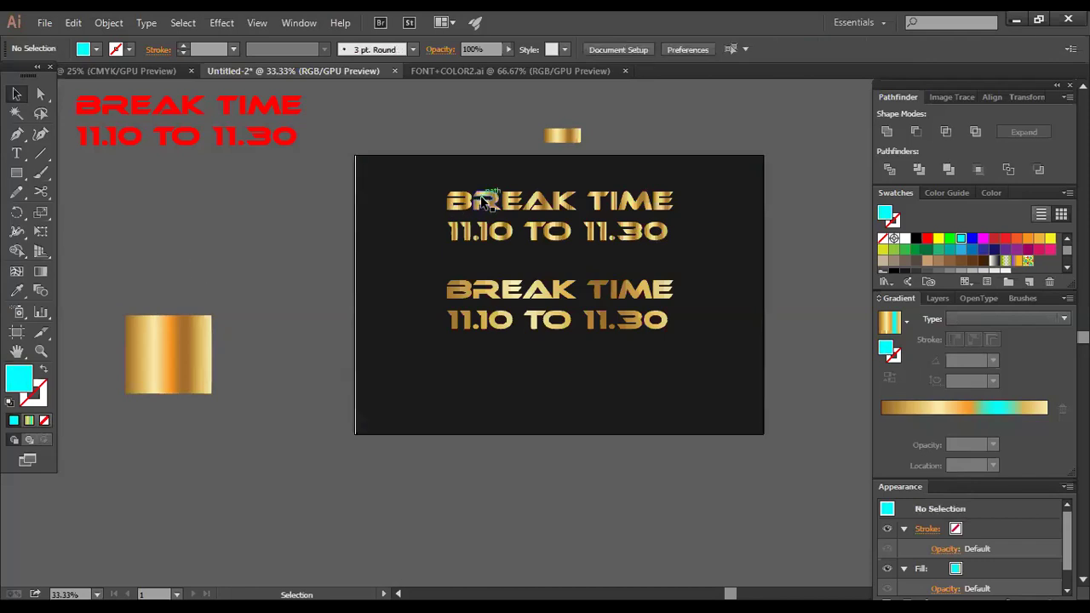
# Step: Switch to the L4RJGD101 Facebook group in the browser and examine the Capital Group logo homework posts
pyautogui.scroll(-1, 552, 256)
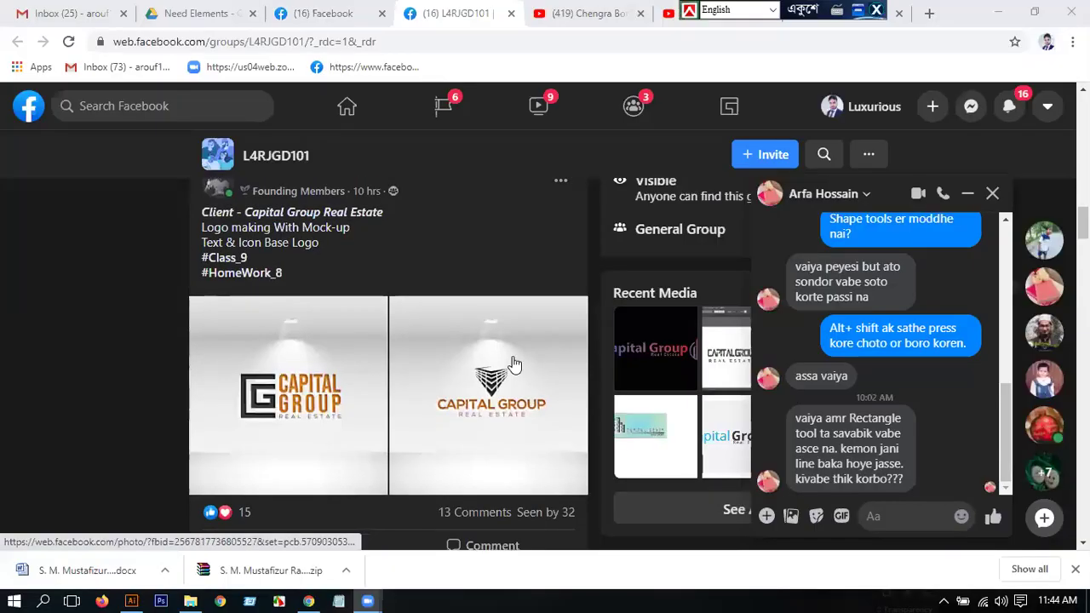
pyautogui.scroll(-2, 503, 364)
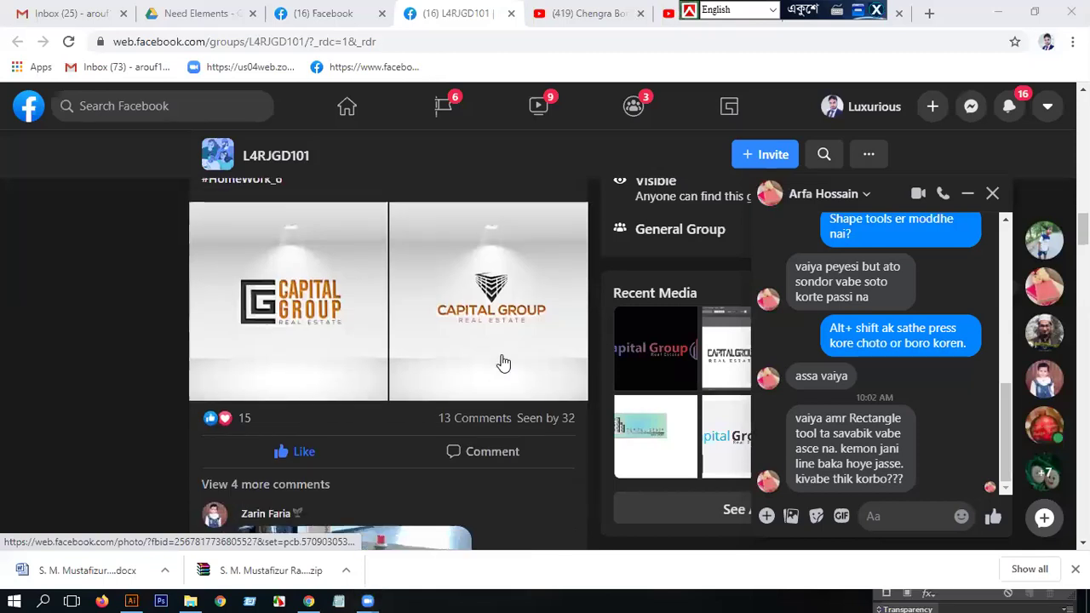
pyautogui.scroll(-2, 503, 364)
pyautogui.scroll(3, 494, 360)
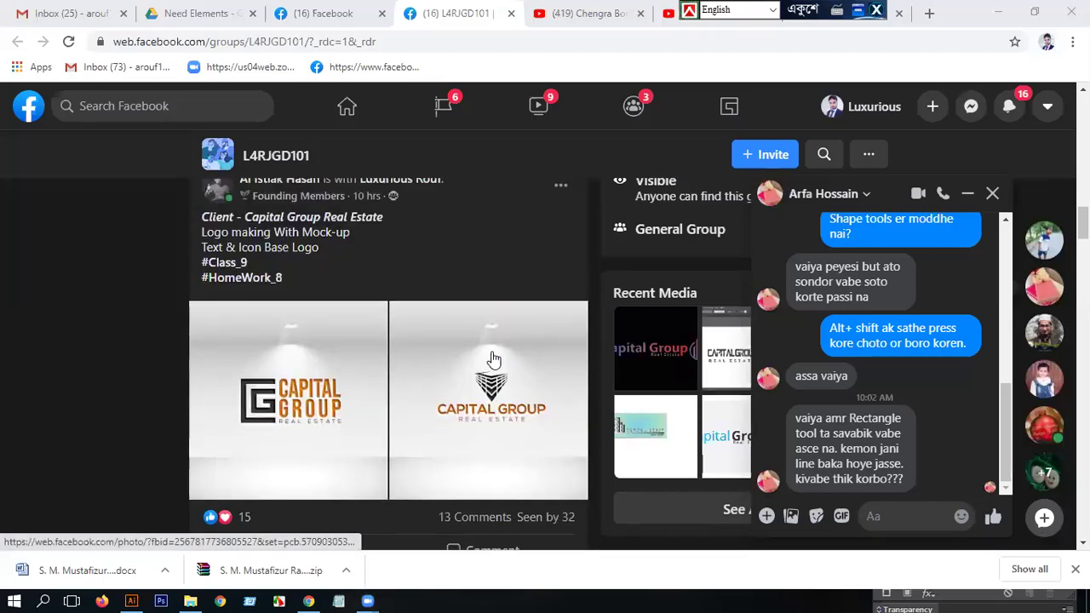
pyautogui.scroll(4, 493, 361)
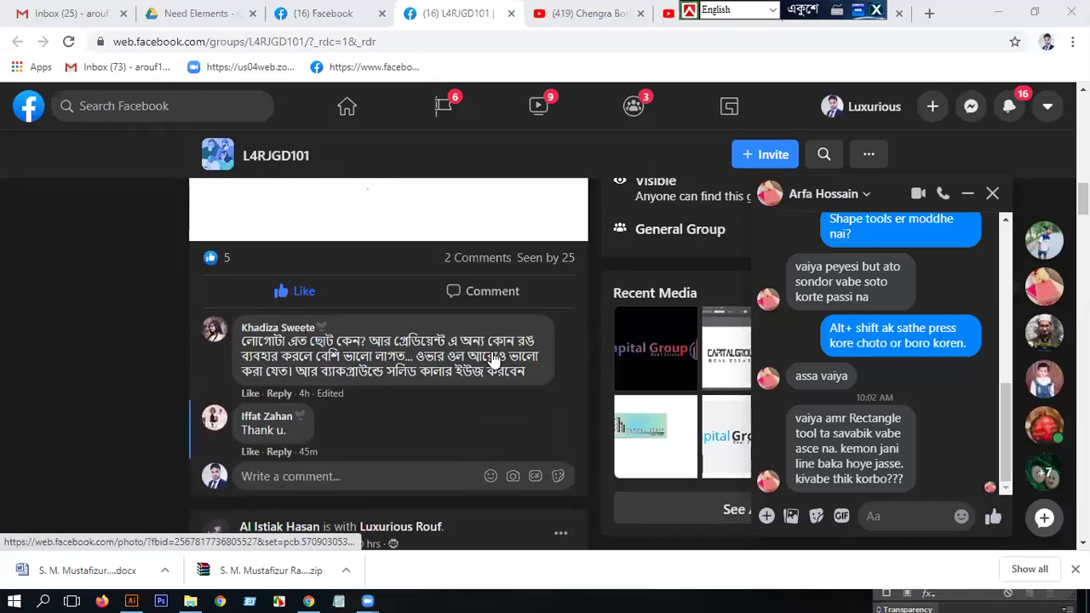
pyautogui.scroll(8, 494, 360)
pyautogui.scroll(-5, 494, 360)
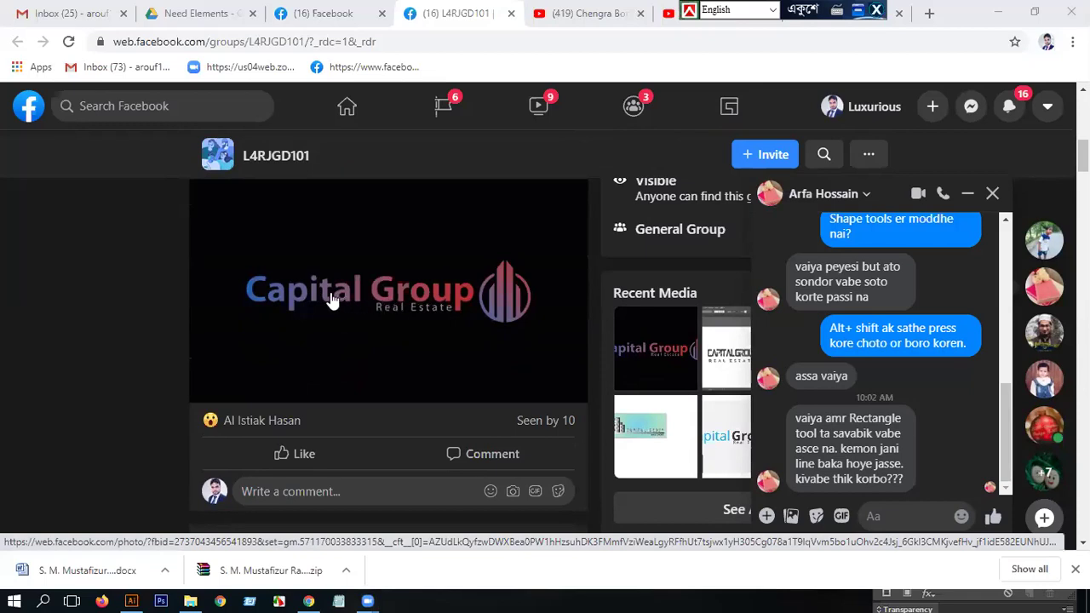
pyautogui.scroll(-5, 461, 301)
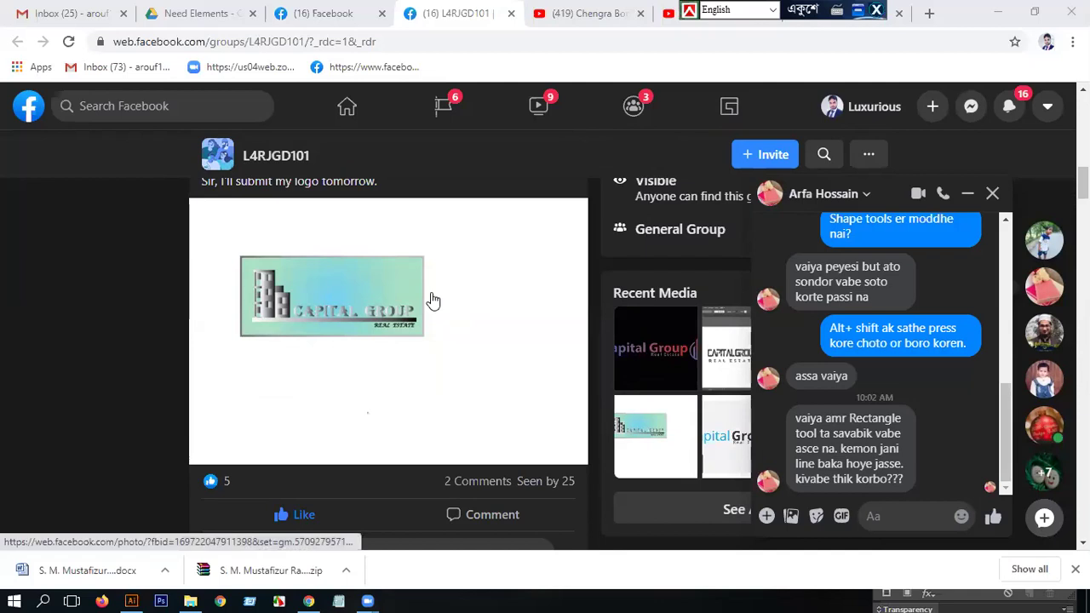
pyautogui.scroll(-10, 396, 293)
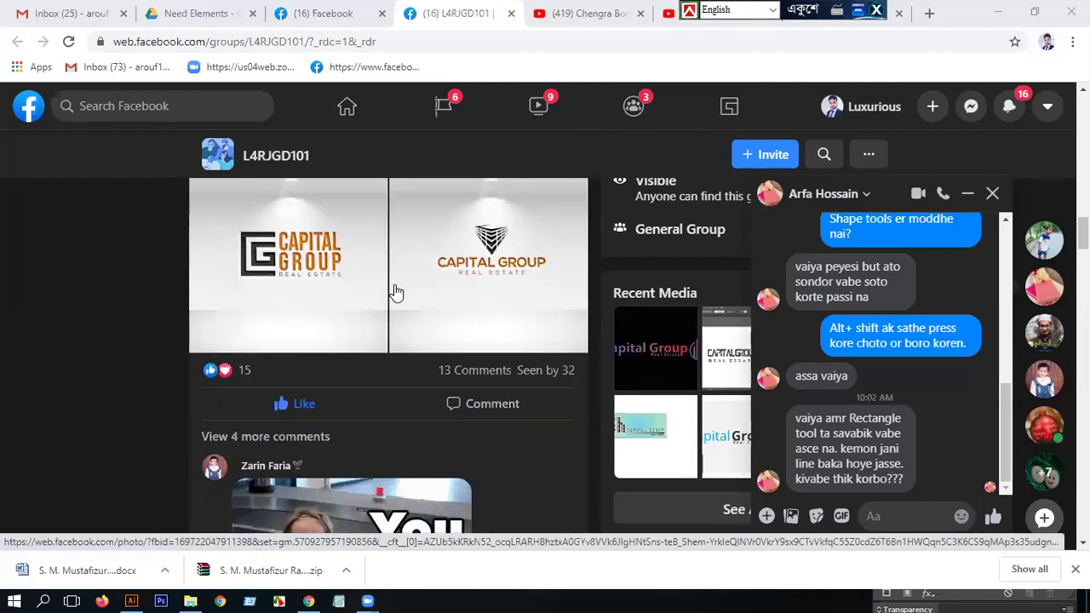
pyautogui.scroll(-6, 397, 293)
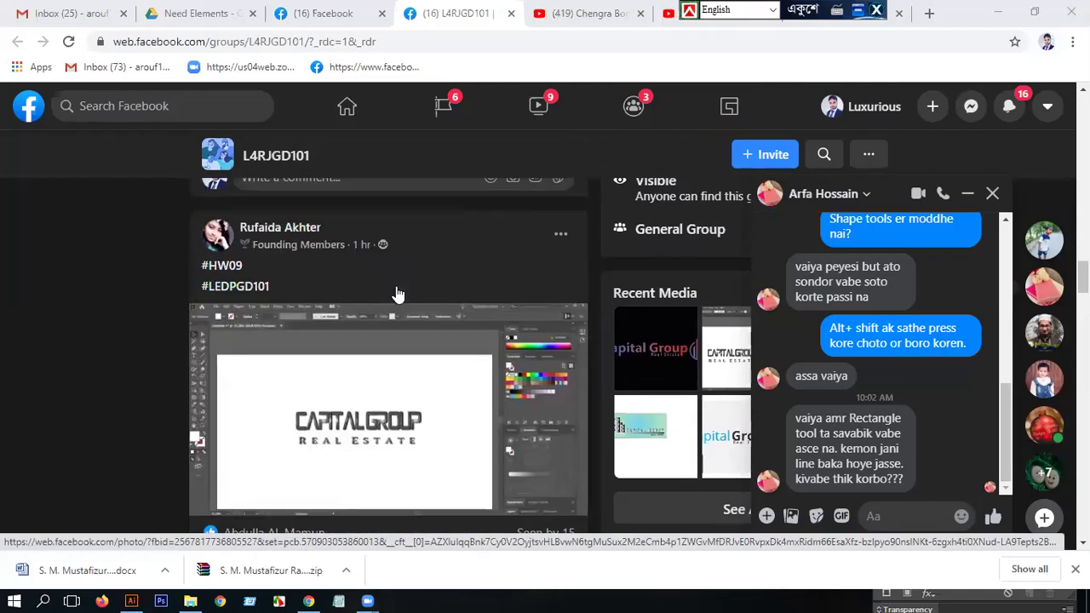
pyautogui.scroll(-3, 397, 293)
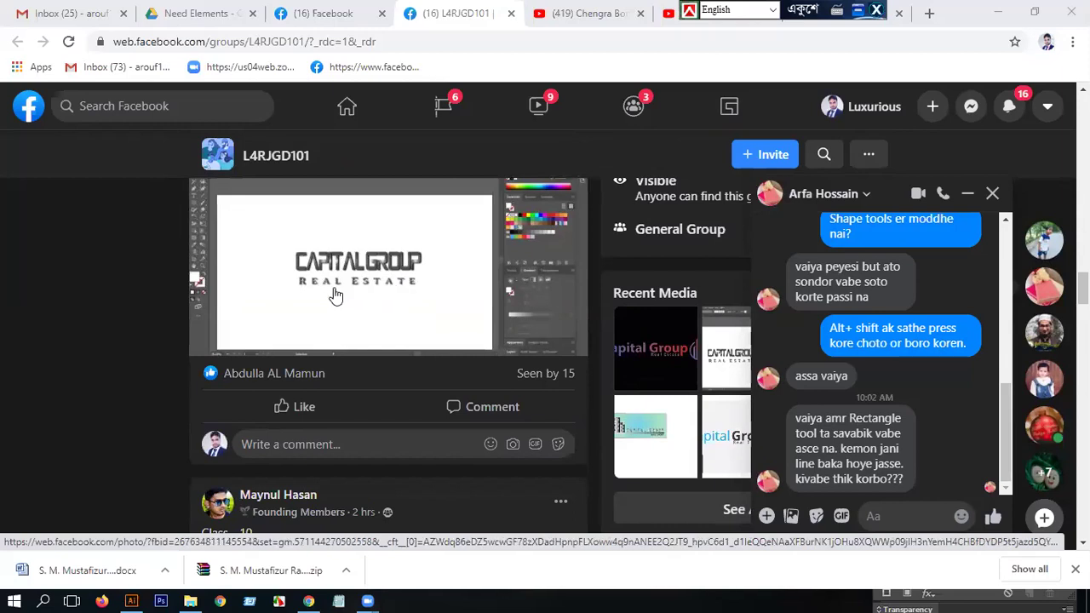
pyautogui.scroll(1, 308, 302)
pyautogui.scroll(3, 307, 304)
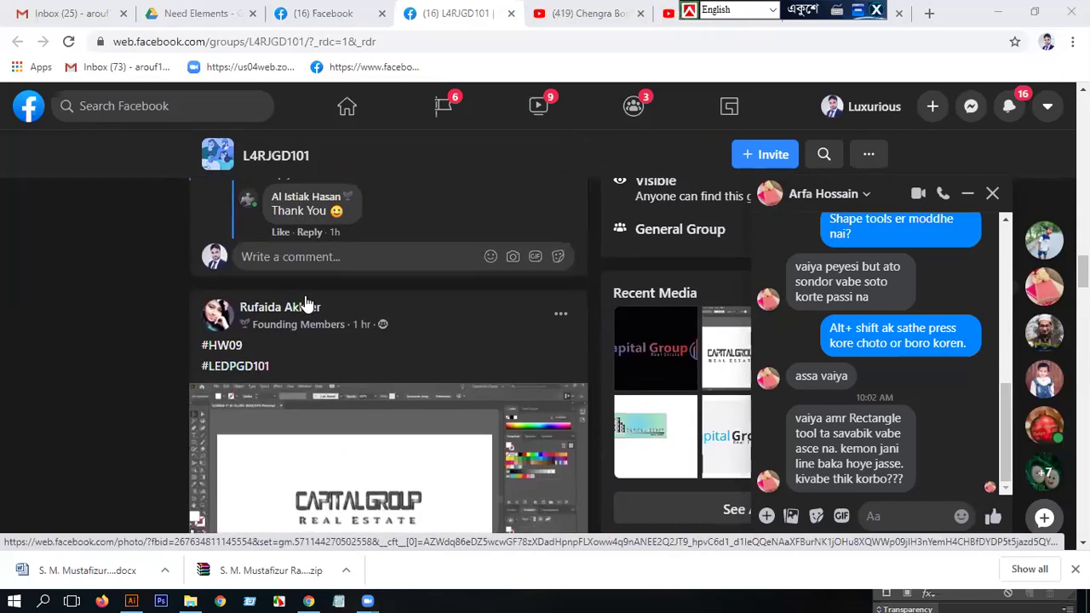
# Step: View the gray CAPITALGROUP Real Estate logo image from the #HW09 post enlarged, close it, and look through the homework posts below
pyautogui.scroll(-2, 414, 322)
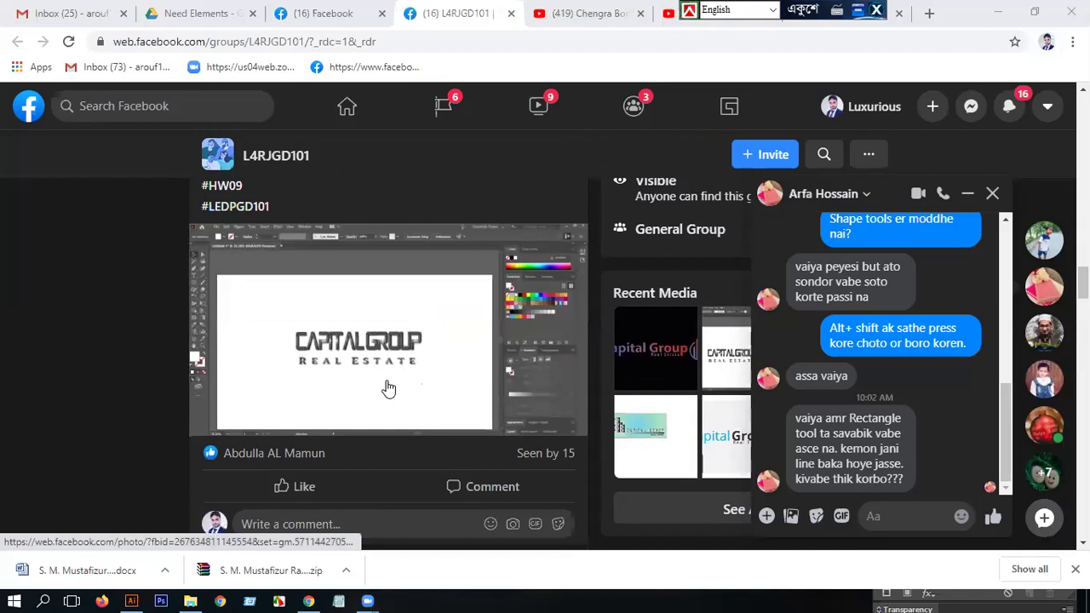
pyautogui.click(386, 386)
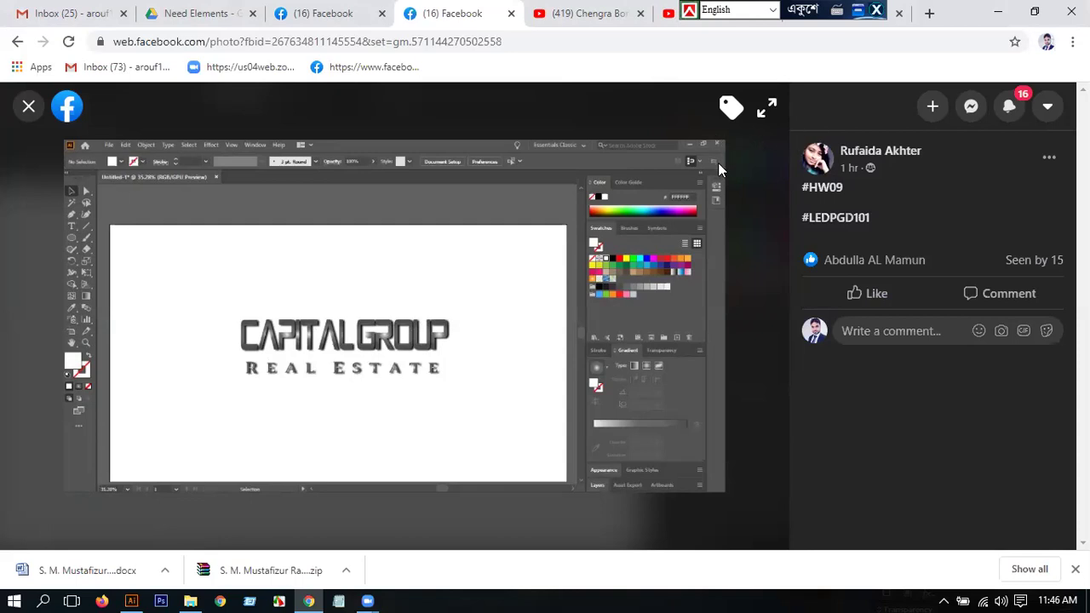
pyautogui.click(28, 107)
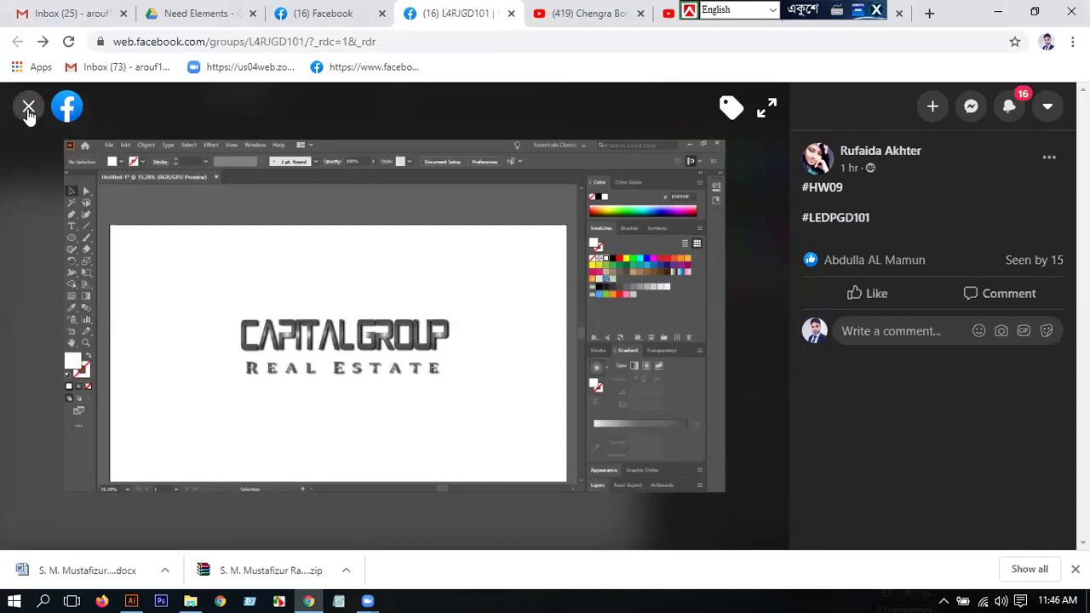
pyautogui.scroll(-4, 379, 265)
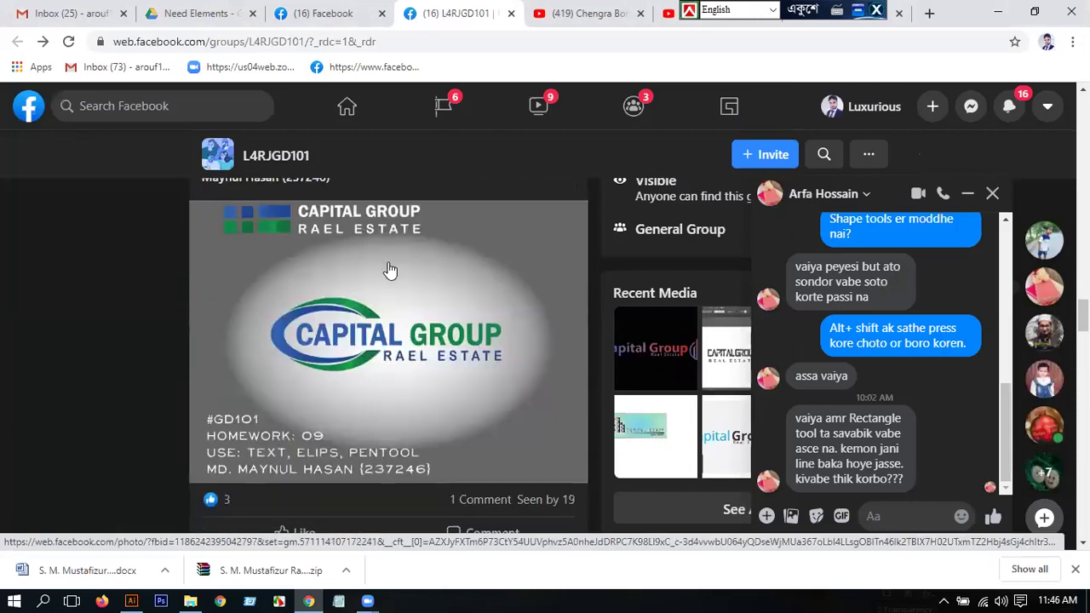
pyautogui.scroll(-7, 389, 270)
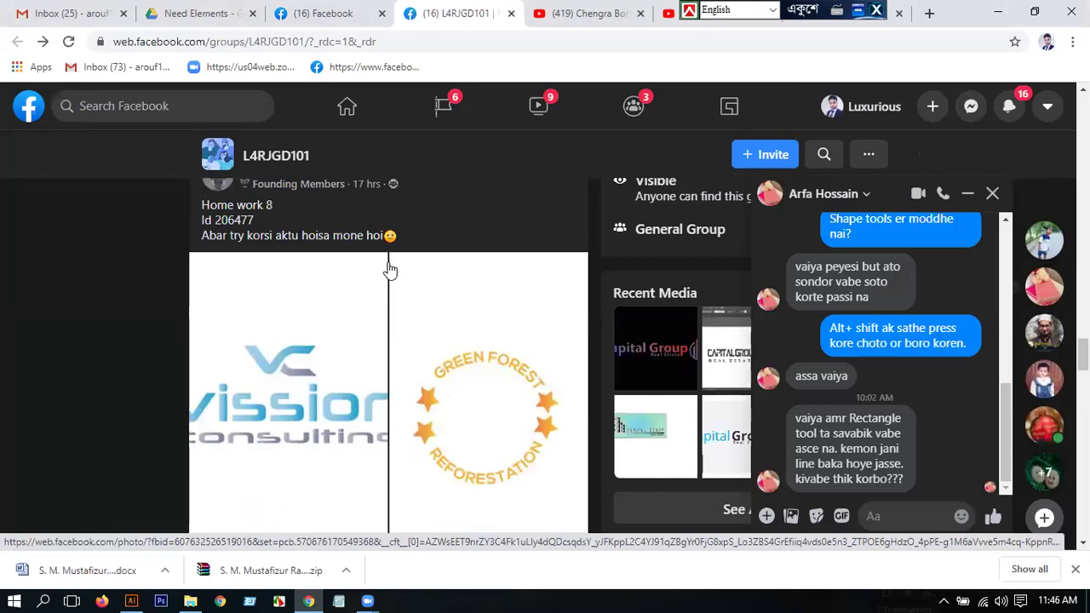
# Step: View the Vission consulting logo from the Home work 8 post enlarged, close it, and examine the green-and-blue Capital Group logo post above
pyautogui.click(333, 278)
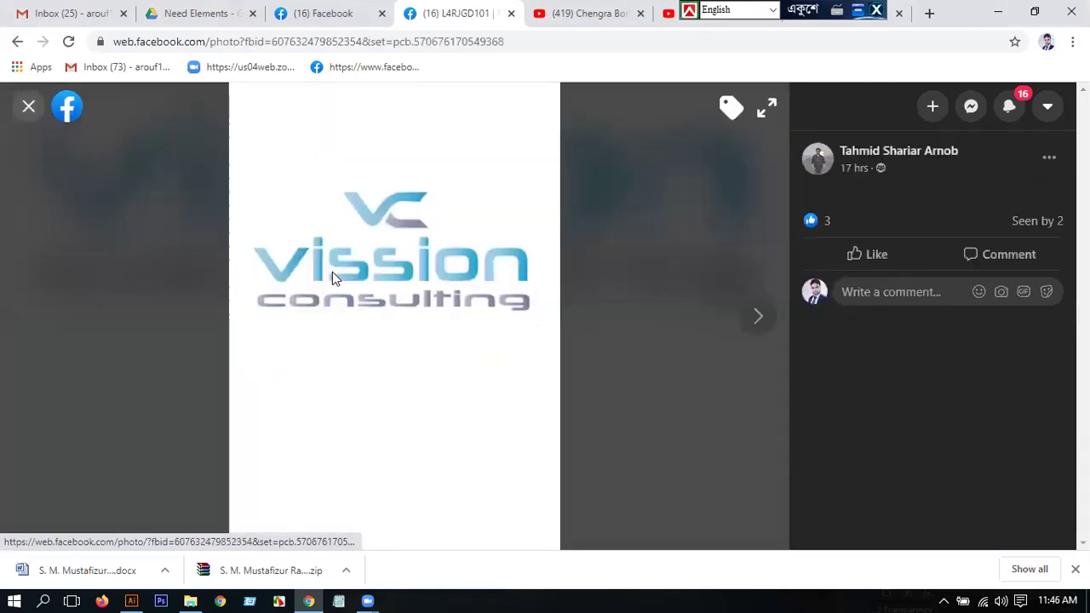
pyautogui.click(27, 109)
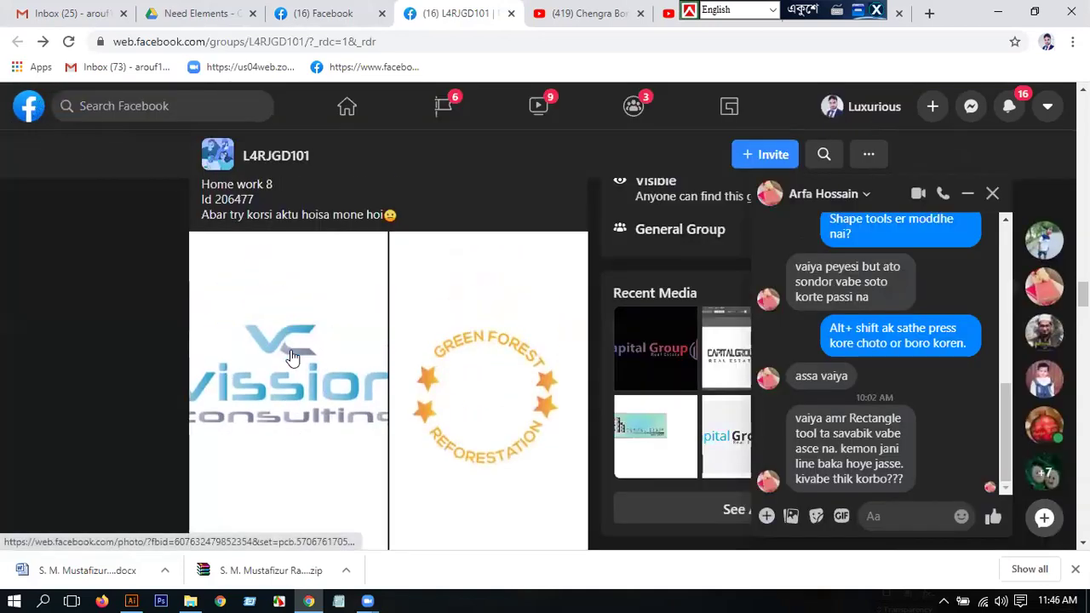
pyautogui.scroll(5, 293, 357)
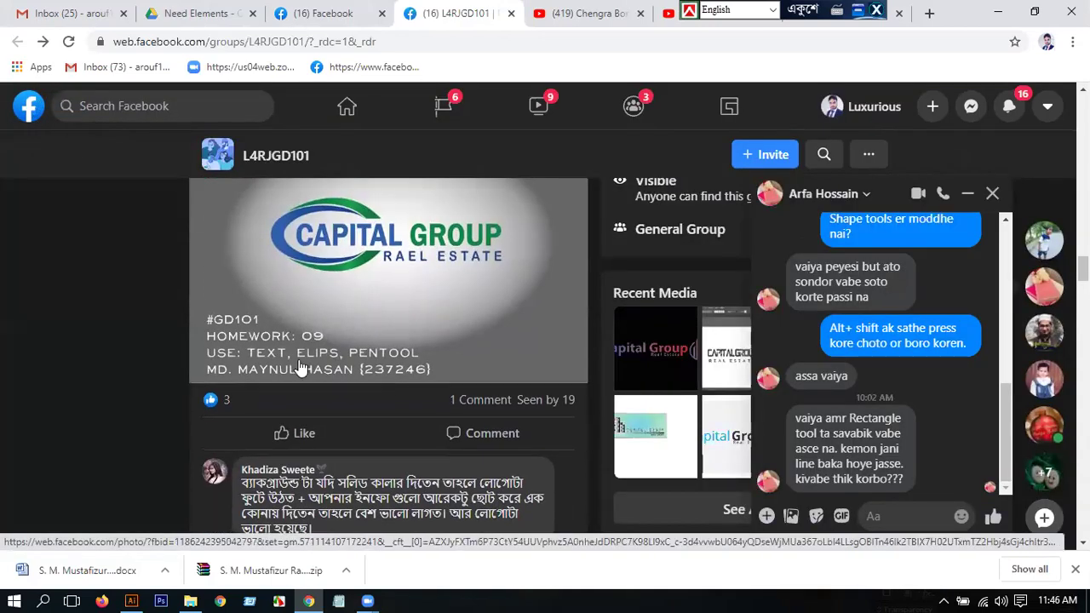
pyautogui.scroll(1, 300, 367)
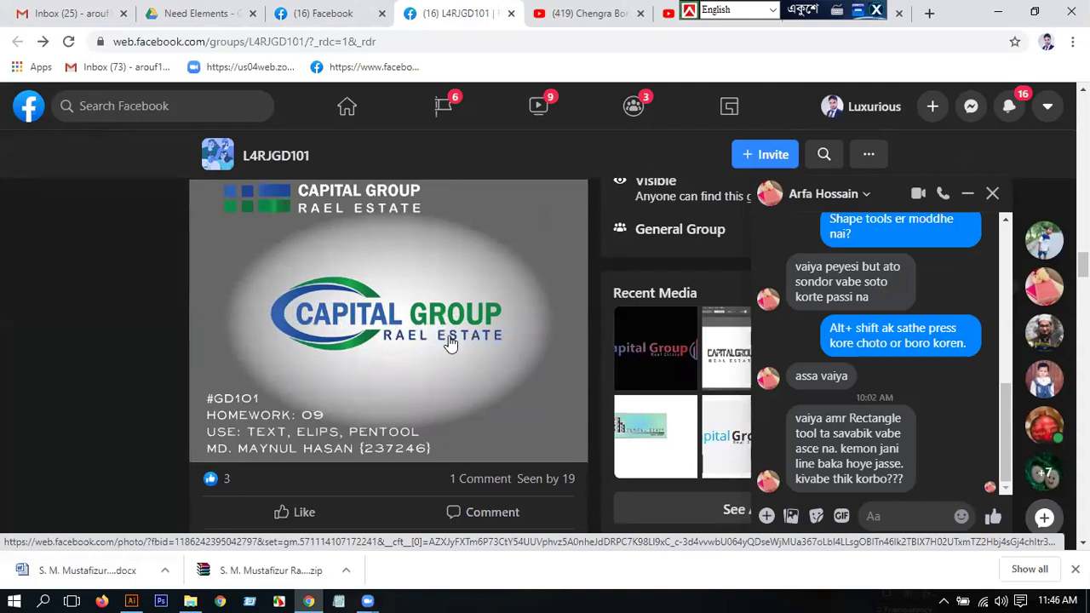
pyautogui.scroll(-1, 451, 343)
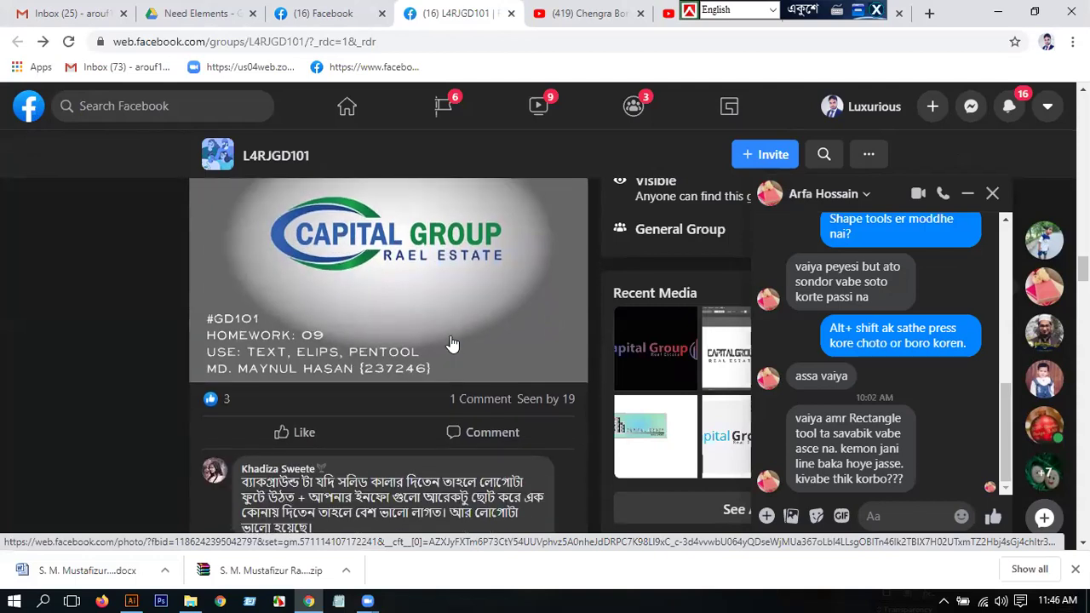
pyautogui.scroll(1, 453, 343)
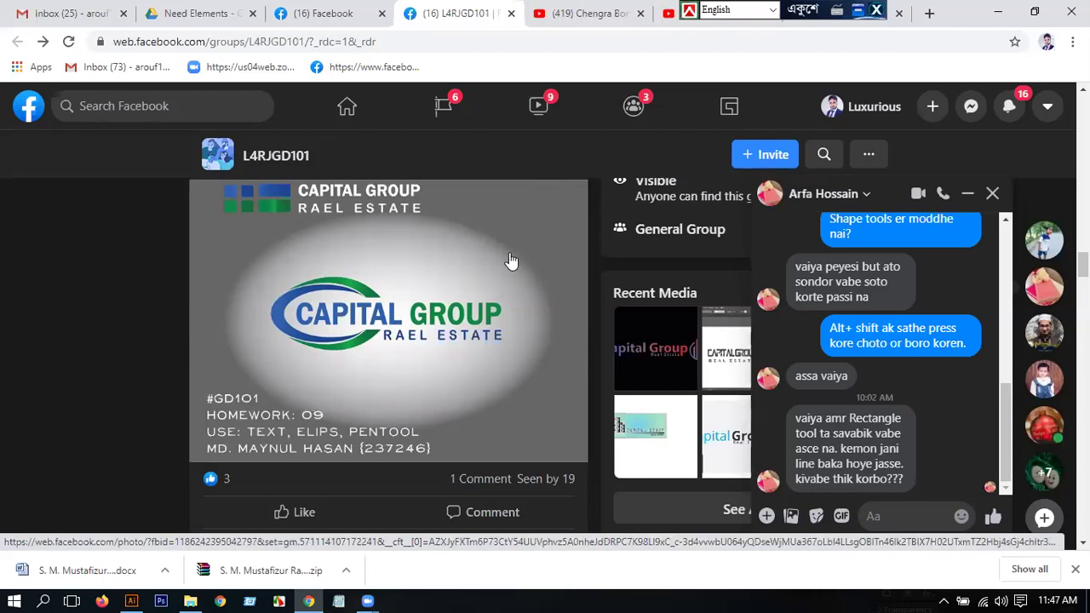
pyautogui.scroll(-1, 509, 261)
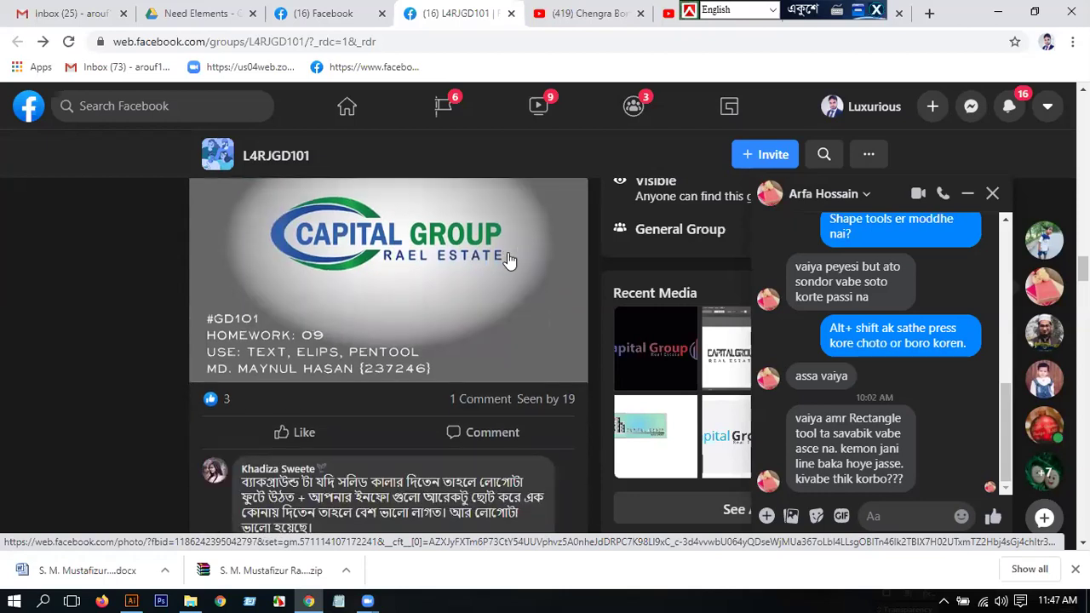
# Step: Go back to the Home work 8 post, view its Vission consulting logo enlarged again, close it, and read the post's comments
pyautogui.scroll(-8, 509, 261)
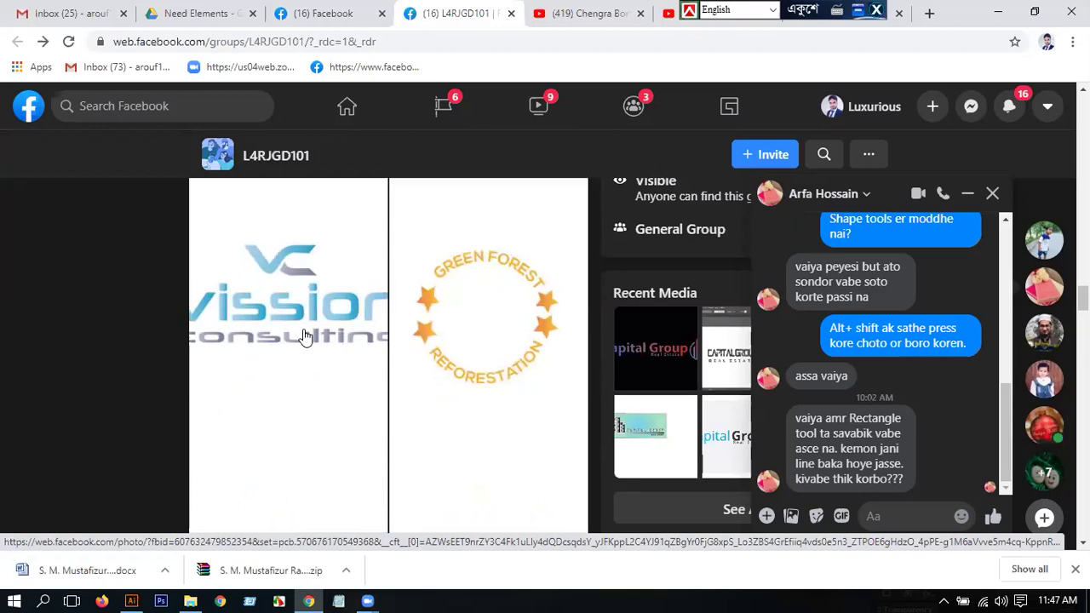
pyautogui.click(295, 370)
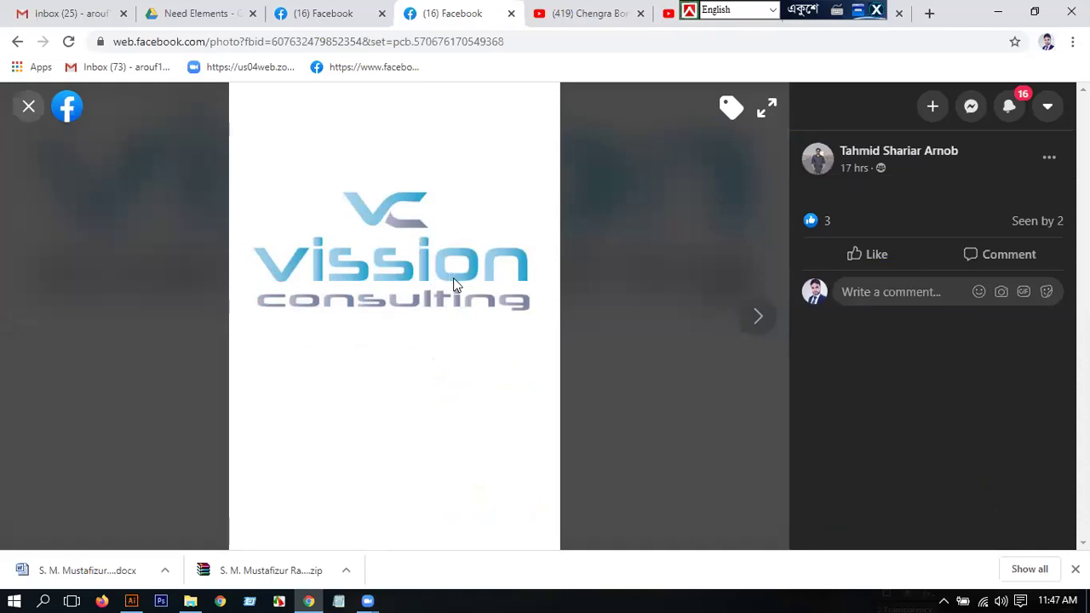
pyautogui.click(28, 108)
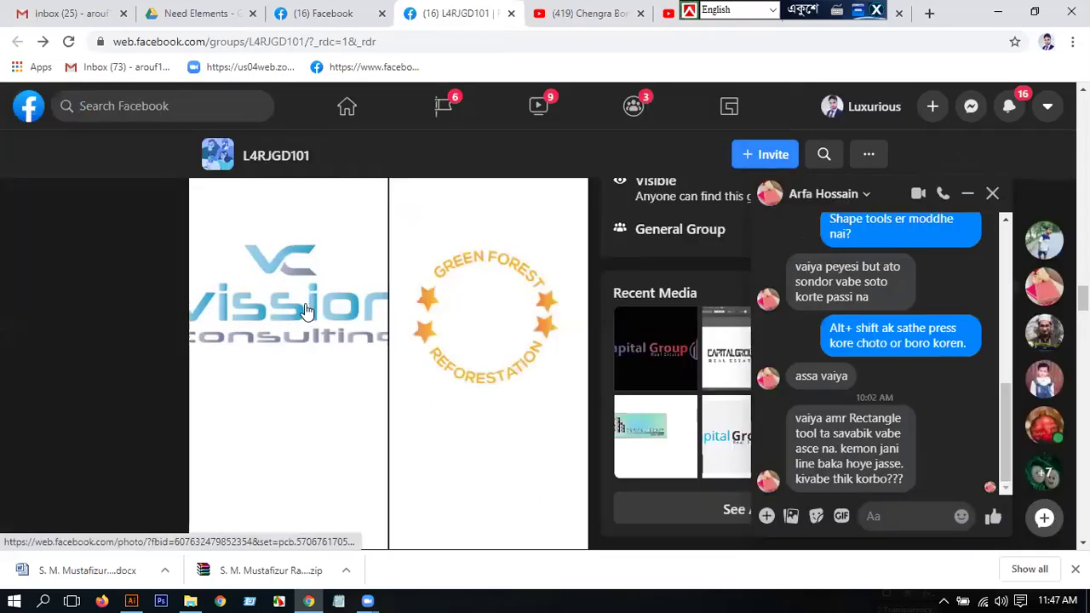
pyautogui.scroll(-4, 311, 315)
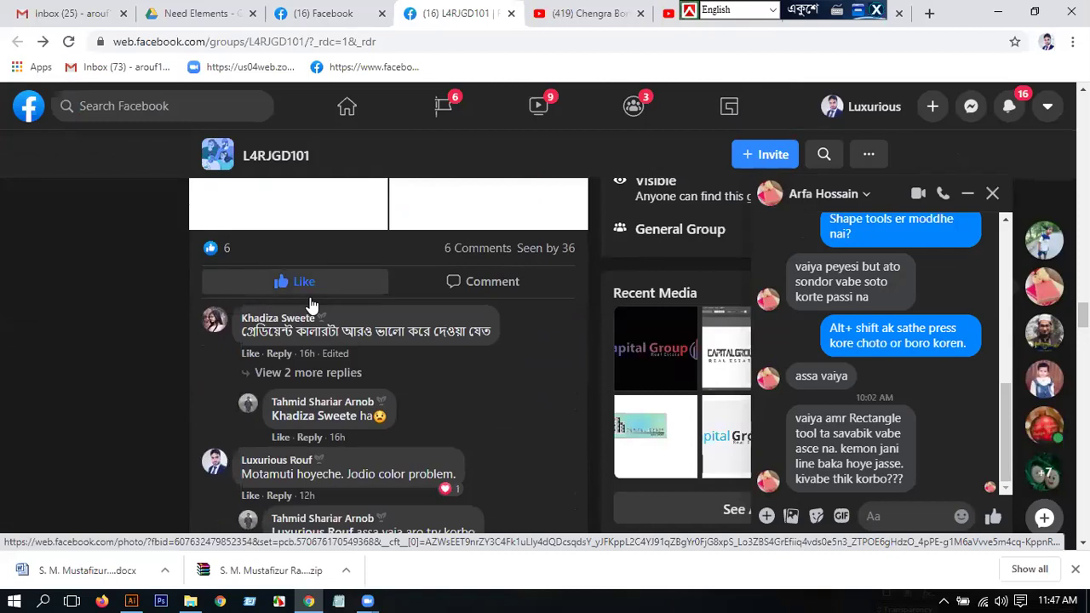
pyautogui.scroll(-1, 311, 298)
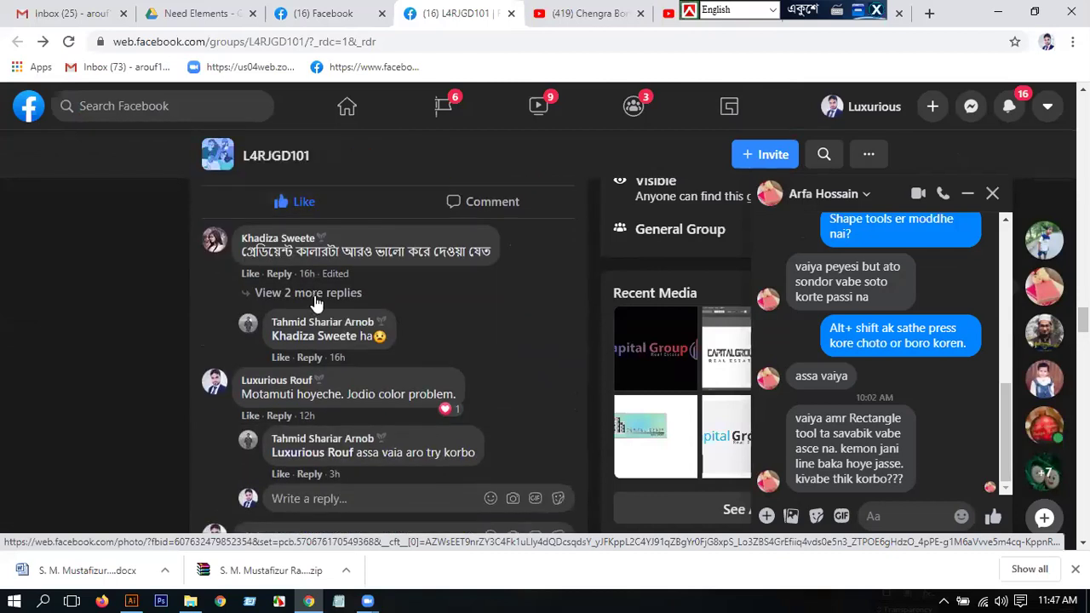
# Step: Examine the blue and black Capital Group Real Estate logo in the Class - 10, Home work - 9 post
pyautogui.scroll(-5, 316, 303)
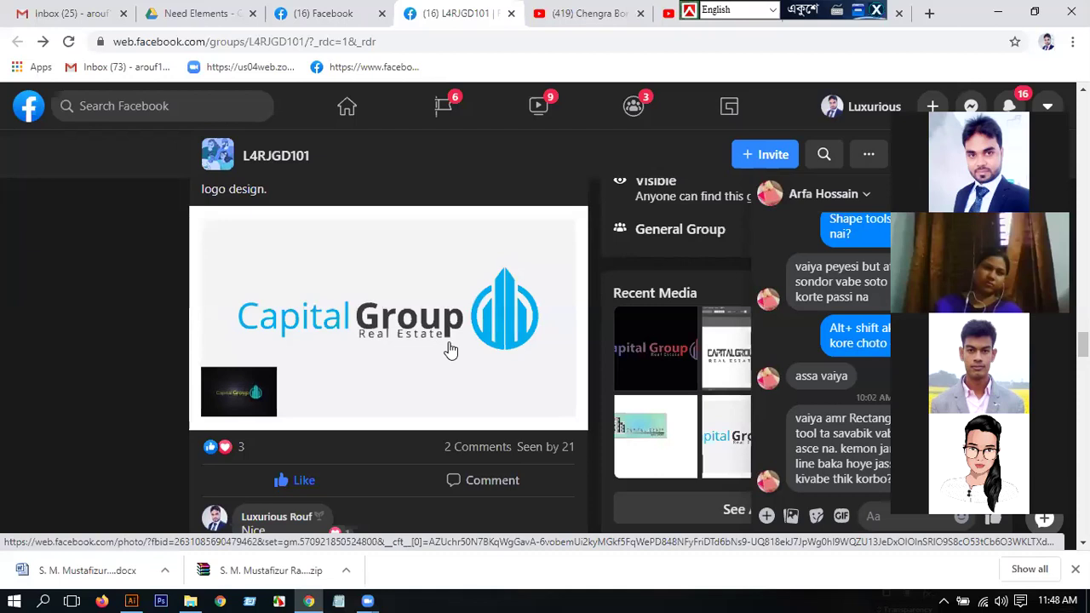
pyautogui.scroll(1, 398, 340)
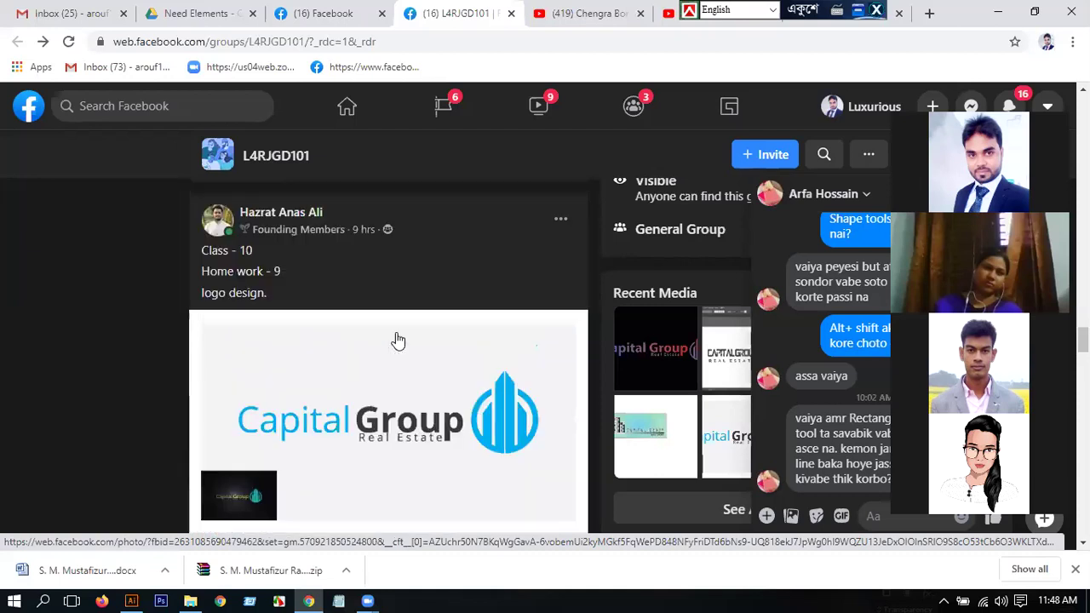
pyautogui.scroll(2, 398, 339)
pyautogui.scroll(-2, 397, 340)
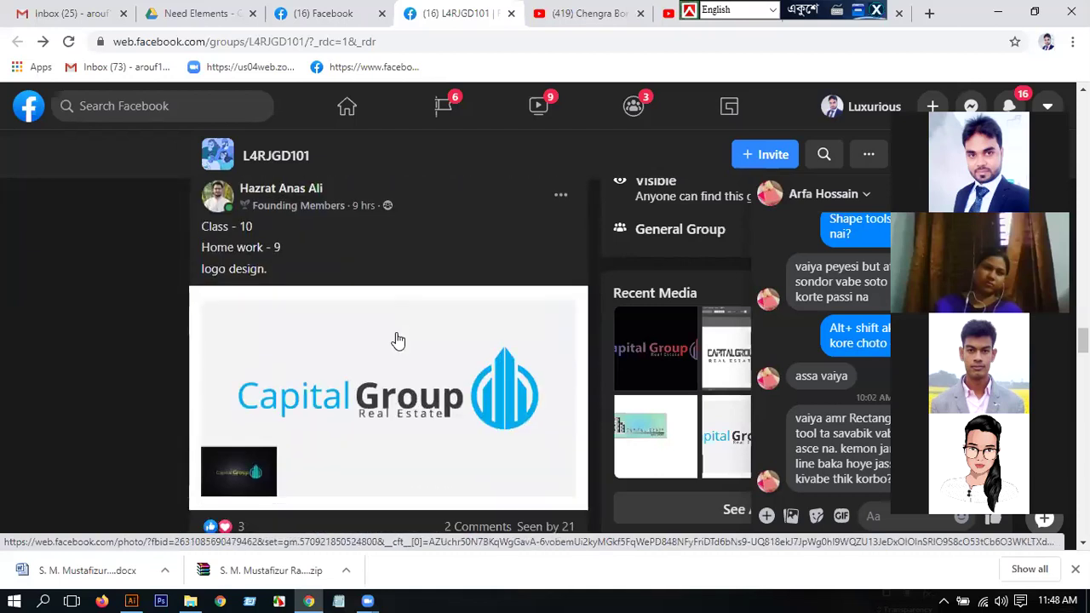
pyautogui.scroll(-2, 398, 340)
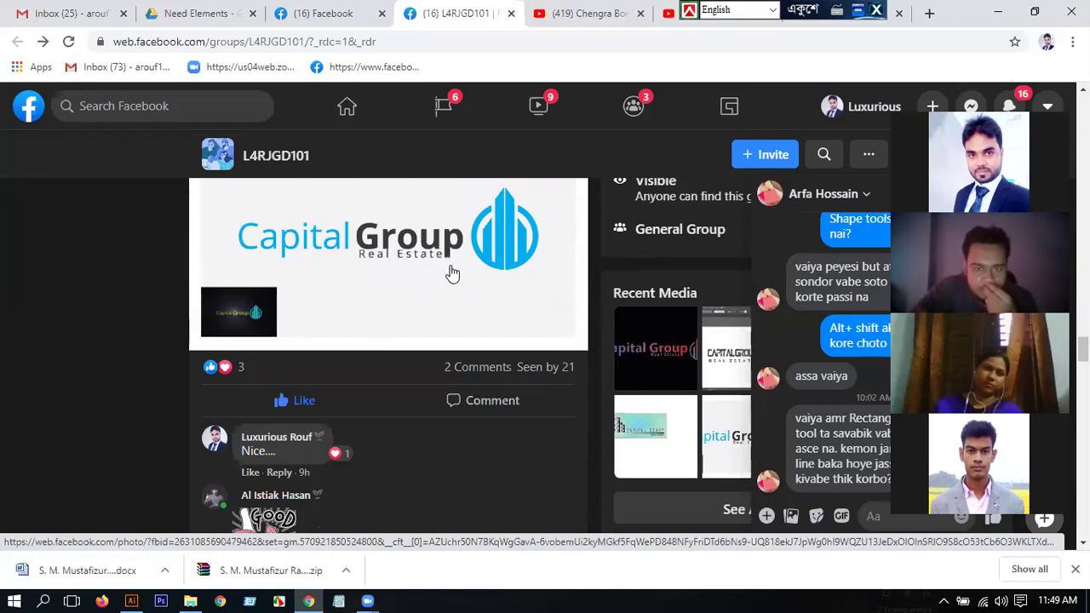
pyautogui.scroll(-3, 452, 272)
# Step: Compare the gold-on-black Capital Group Real Estate logo post with the neighbouring blue Capital Group logo post
pyautogui.scroll(-5, 451, 272)
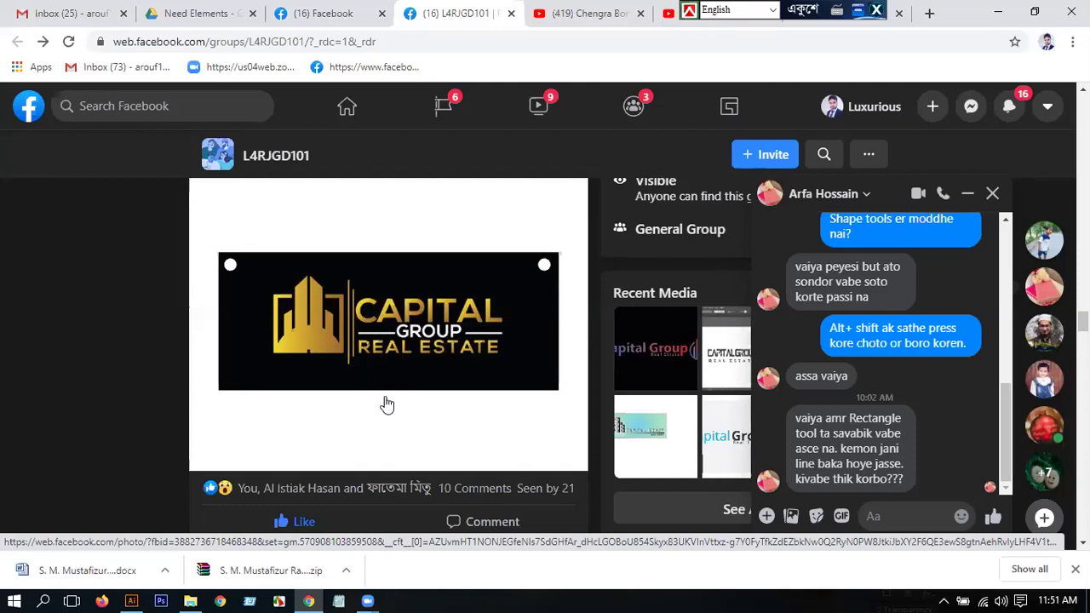
pyautogui.scroll(-2, 394, 397)
pyautogui.scroll(2, 395, 397)
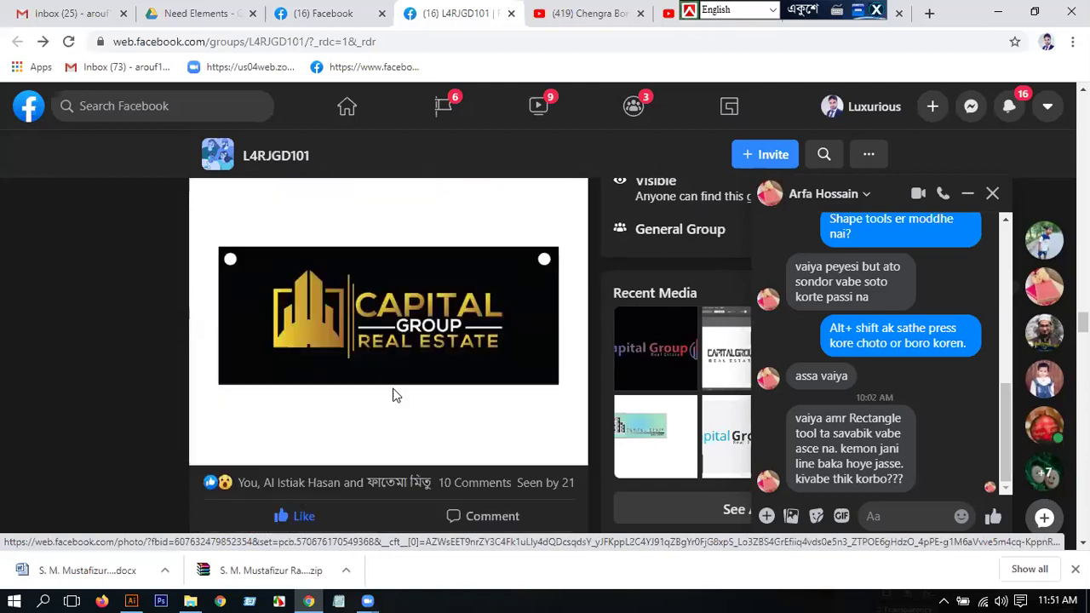
pyautogui.scroll(-5, 359, 394)
pyautogui.scroll(4, 359, 387)
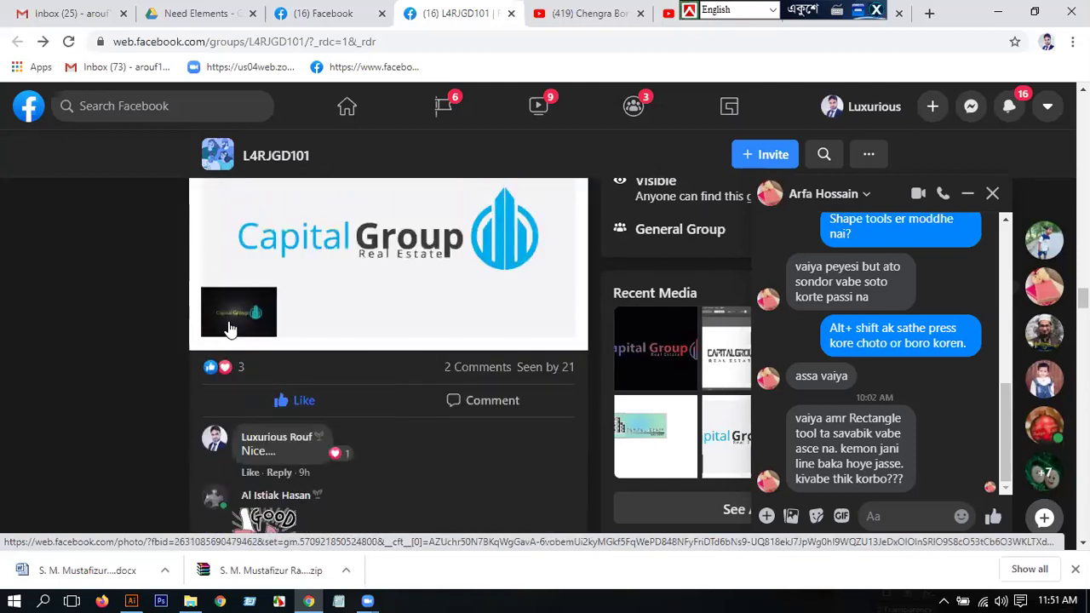
pyautogui.scroll(-2, 367, 317)
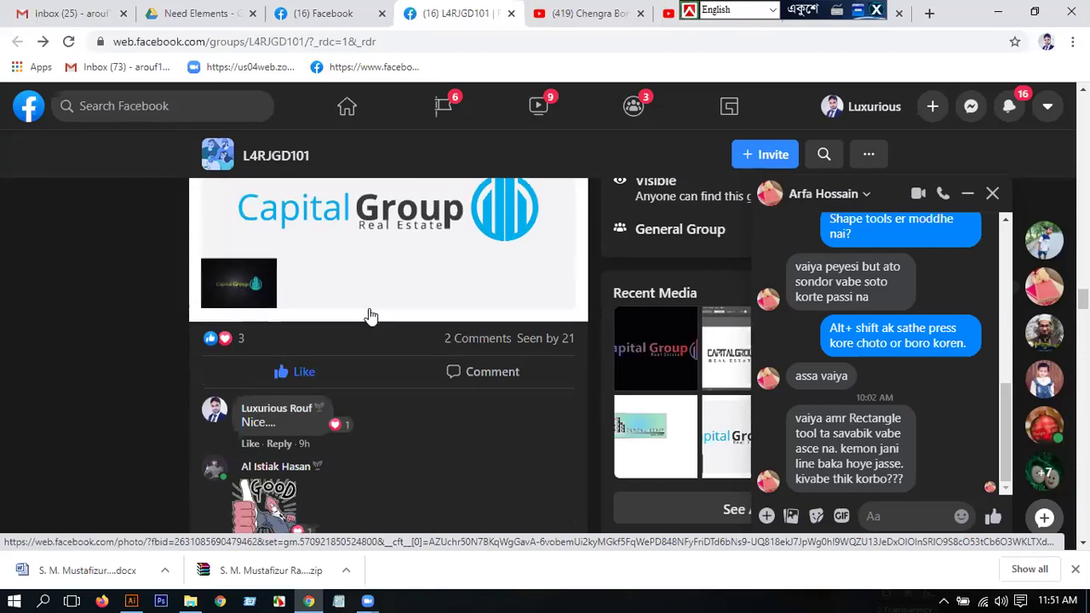
pyautogui.scroll(-2, 367, 317)
pyautogui.scroll(5, 367, 321)
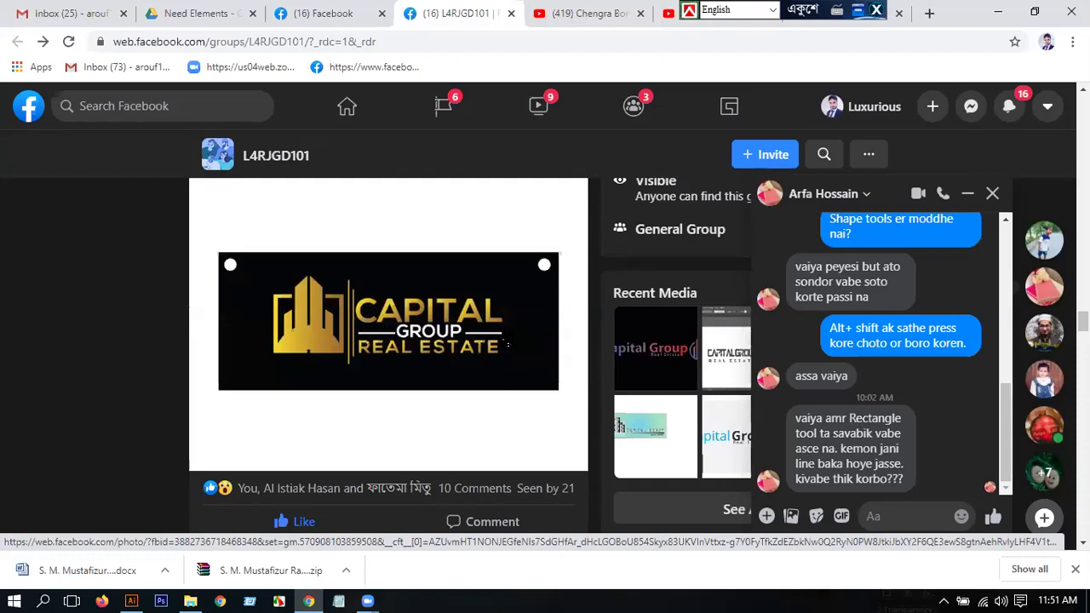
pyautogui.scroll(-5, 503, 341)
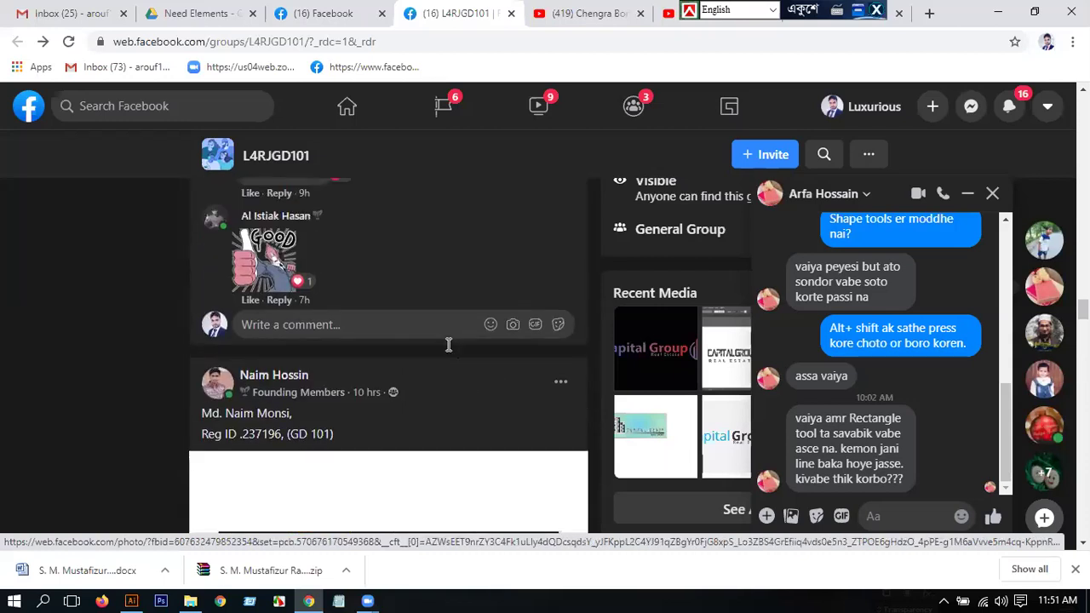
pyautogui.scroll(3, 448, 344)
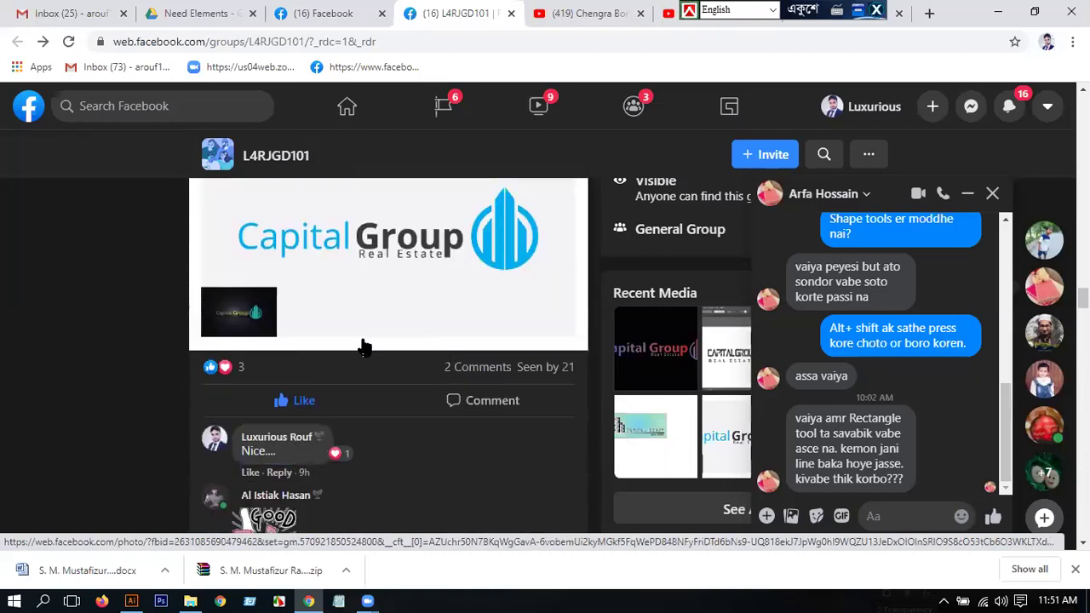
# Step: Examine the Backbencher Group Real Estate logo variants in the hw -09 post and the green reforestation badge post above it
pyautogui.scroll(-7, 364, 345)
pyautogui.scroll(-10, 363, 342)
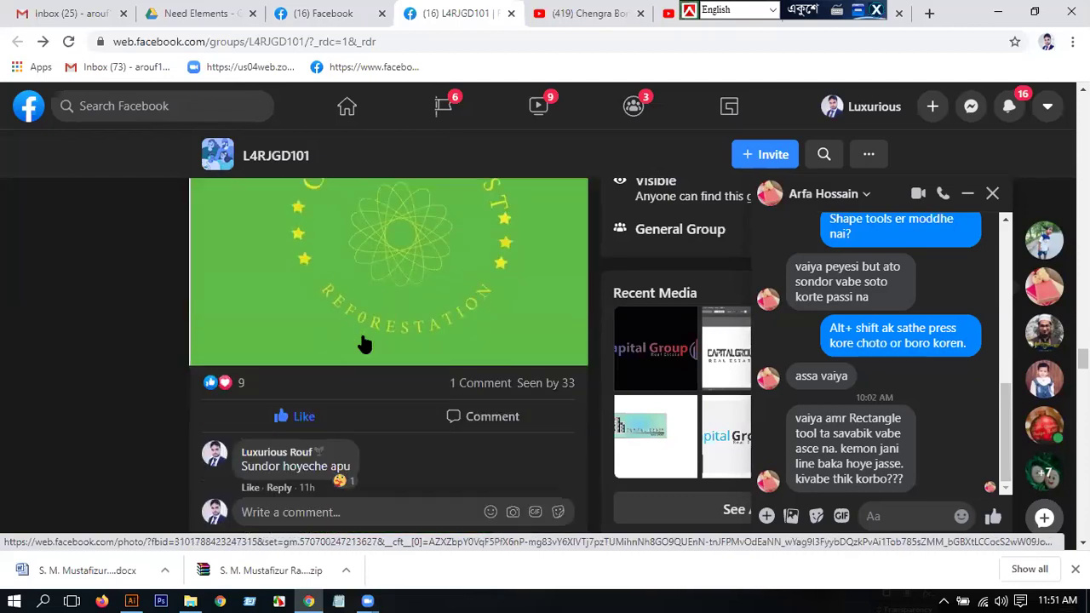
pyautogui.scroll(-6, 364, 343)
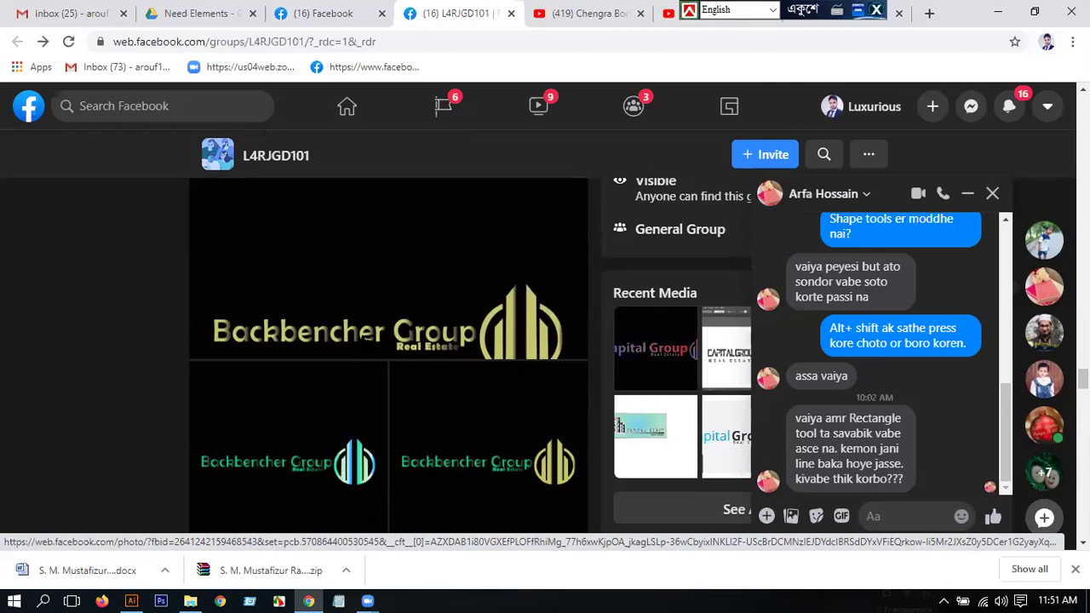
pyautogui.scroll(2, 322, 312)
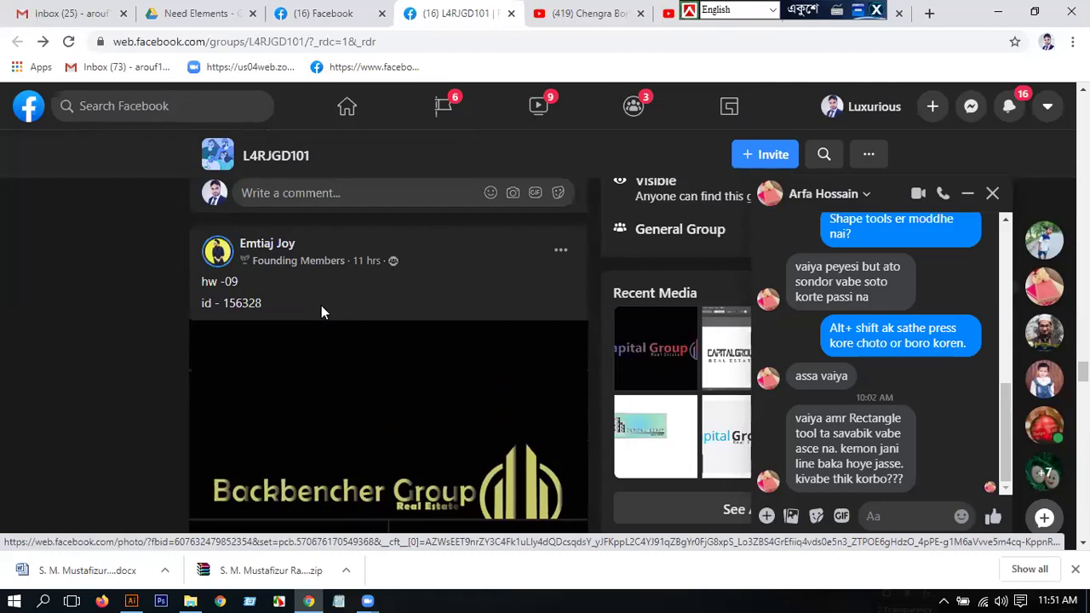
pyautogui.scroll(-1, 321, 312)
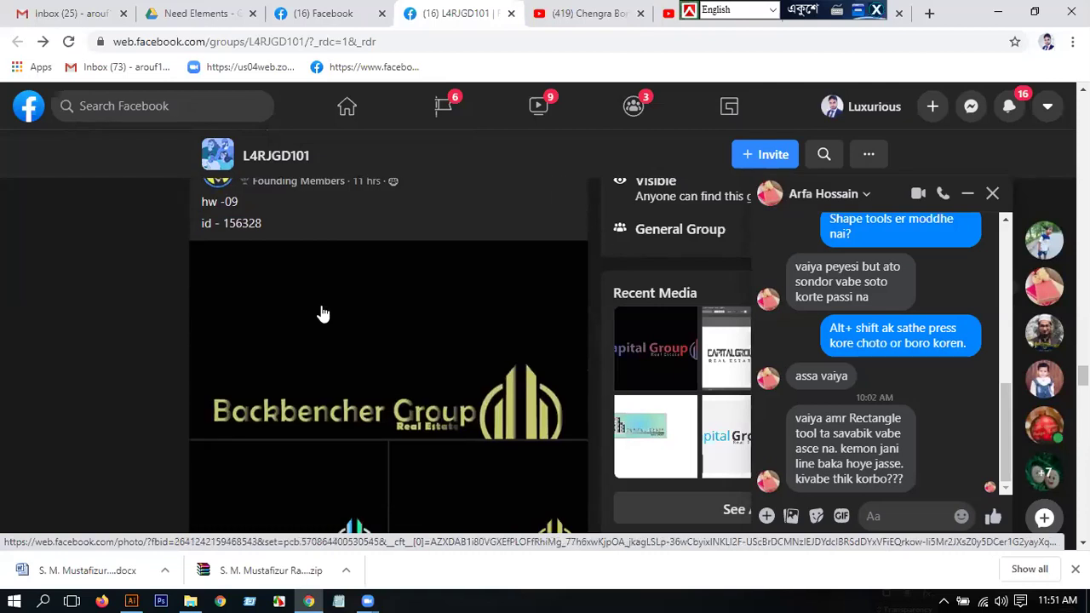
pyautogui.scroll(-1, 322, 313)
pyautogui.scroll(2, 322, 314)
pyautogui.scroll(4, 322, 310)
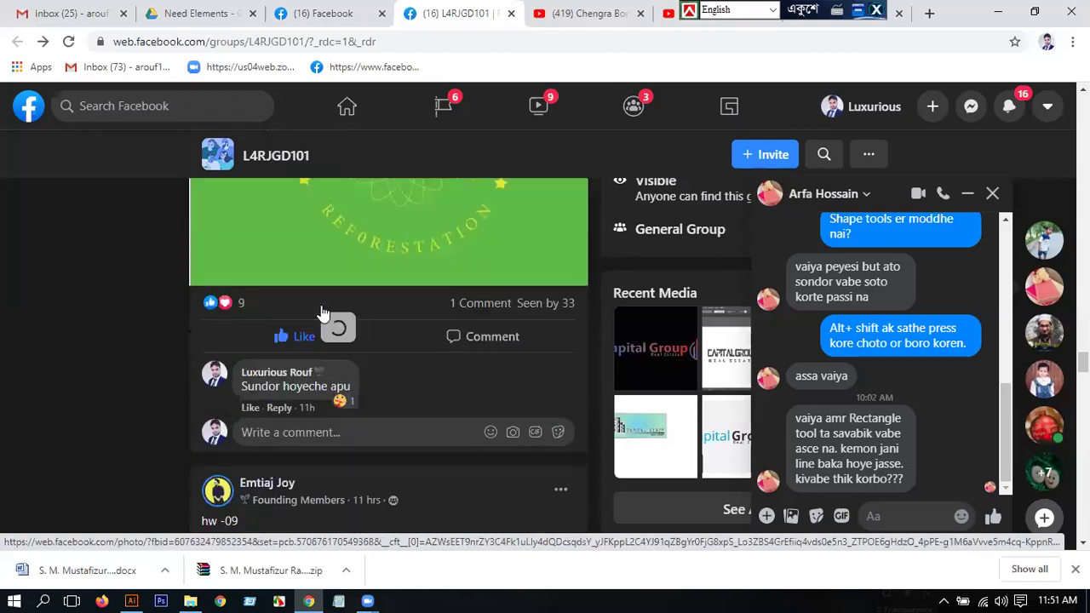
pyautogui.scroll(-6, 320, 312)
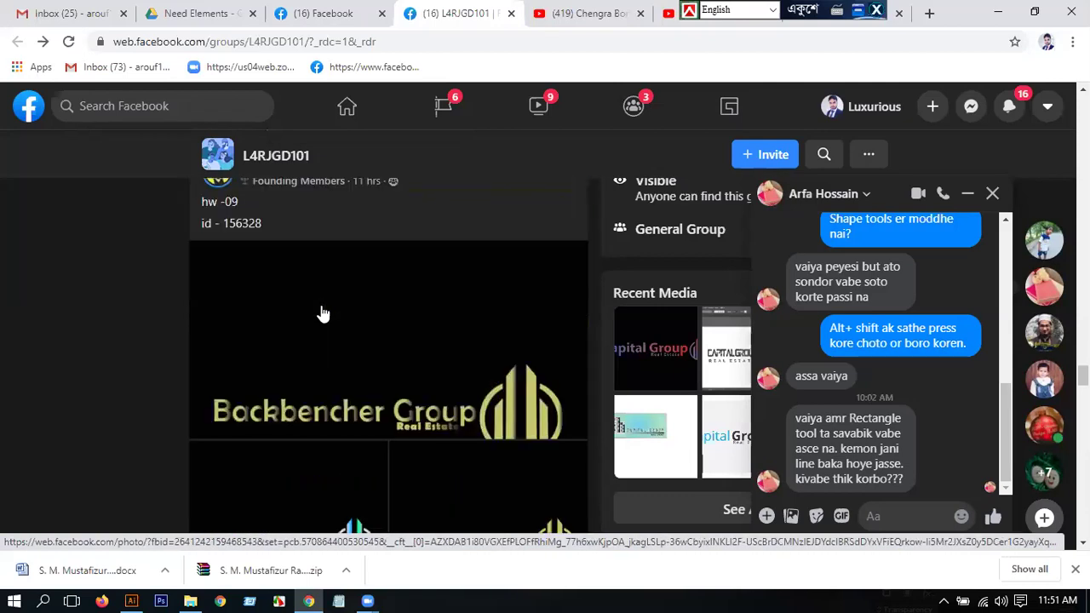
pyautogui.scroll(3, 290, 311)
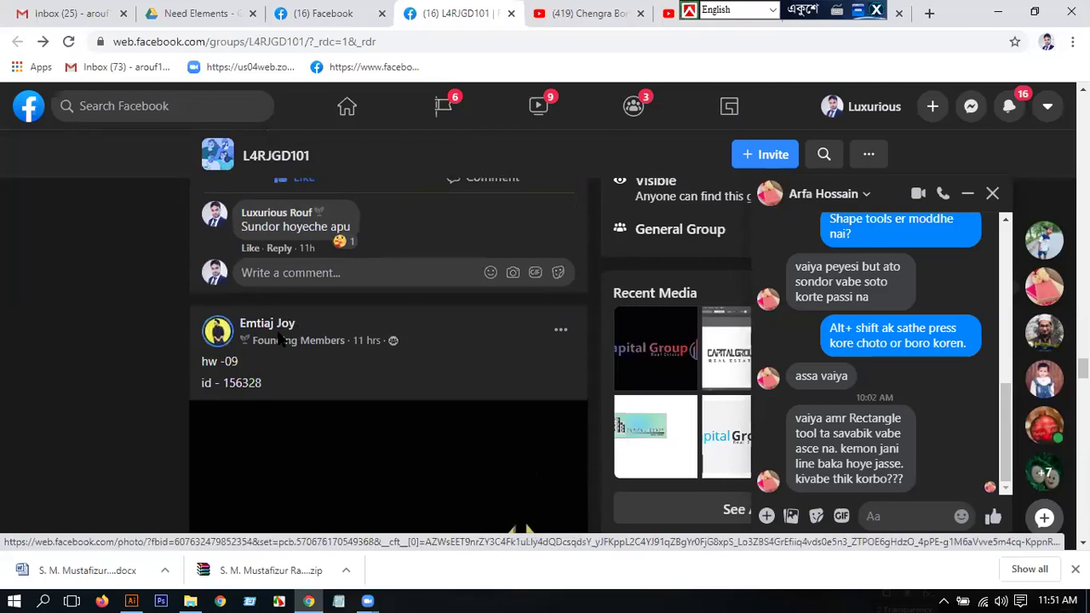
pyautogui.scroll(-3, 276, 339)
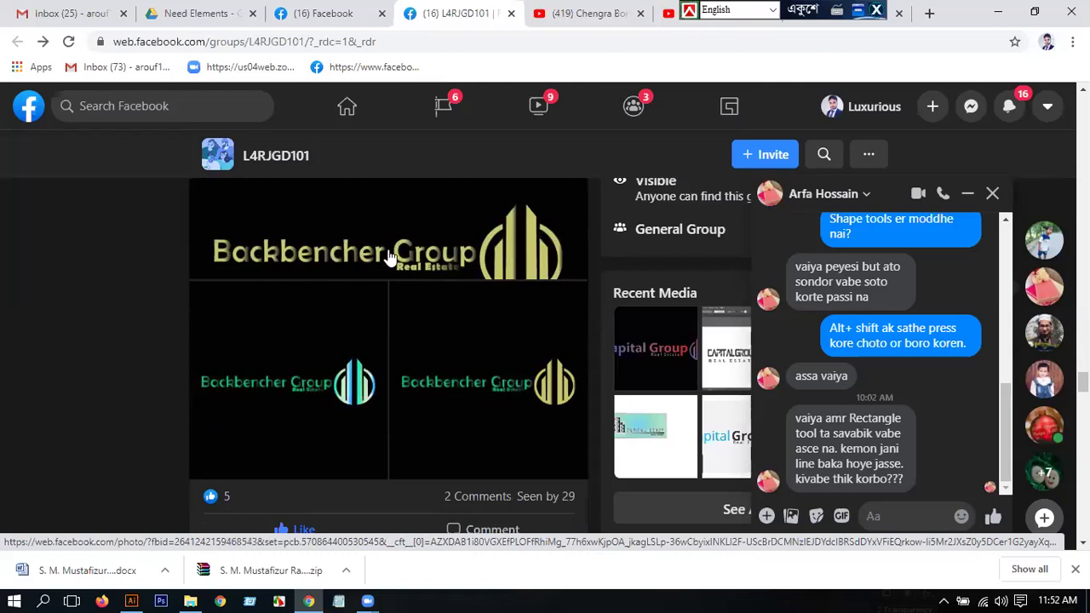
# Step: View the gold Backbencher Group Real Estate logo image enlarged and close the photo view
pyautogui.click(439, 279)
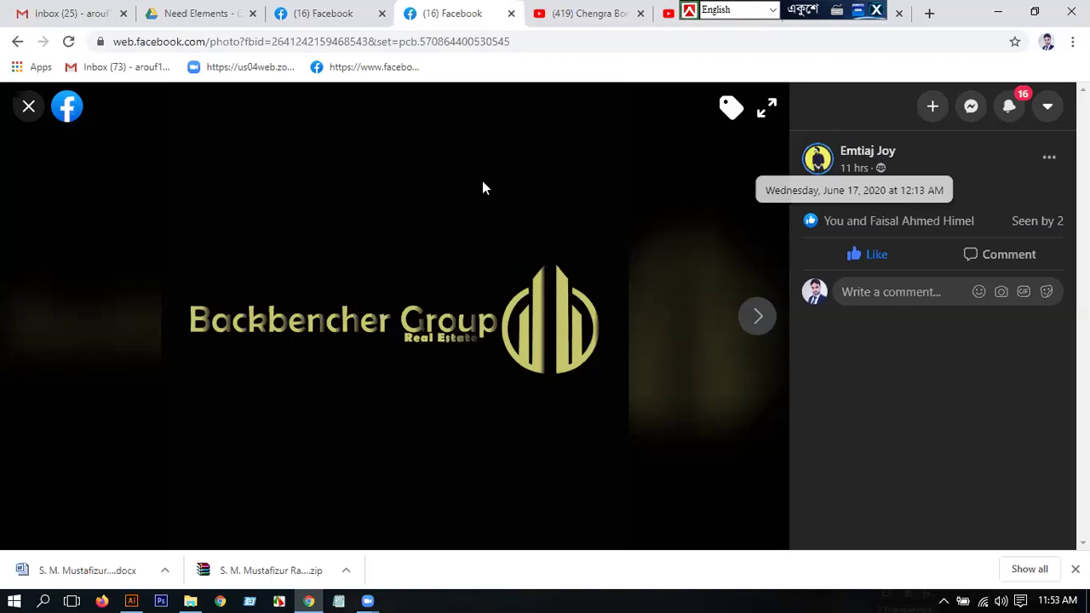
pyautogui.click(28, 106)
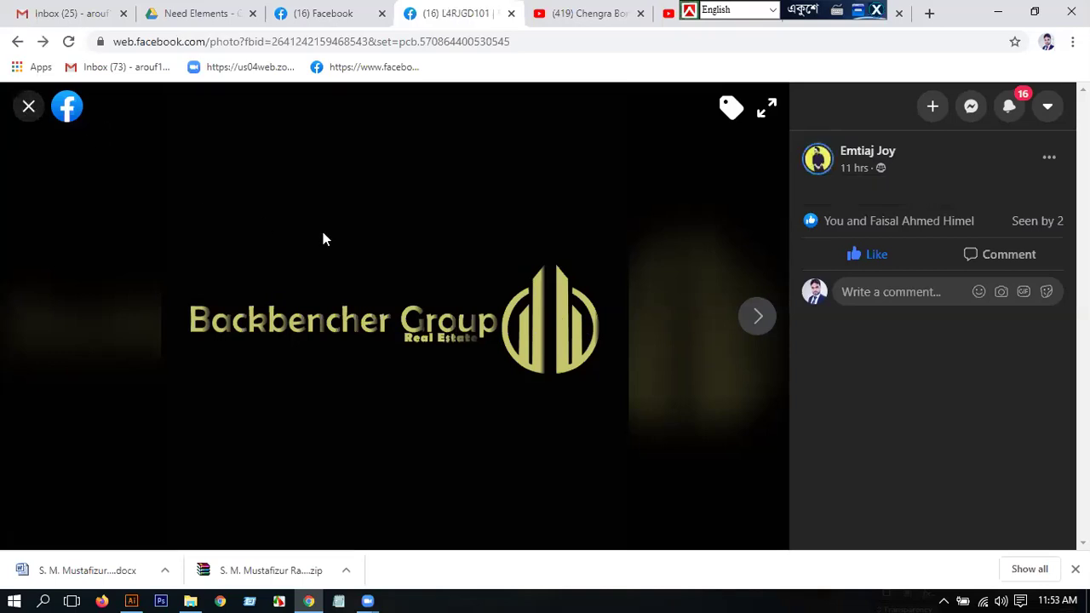
pyautogui.click(28, 106)
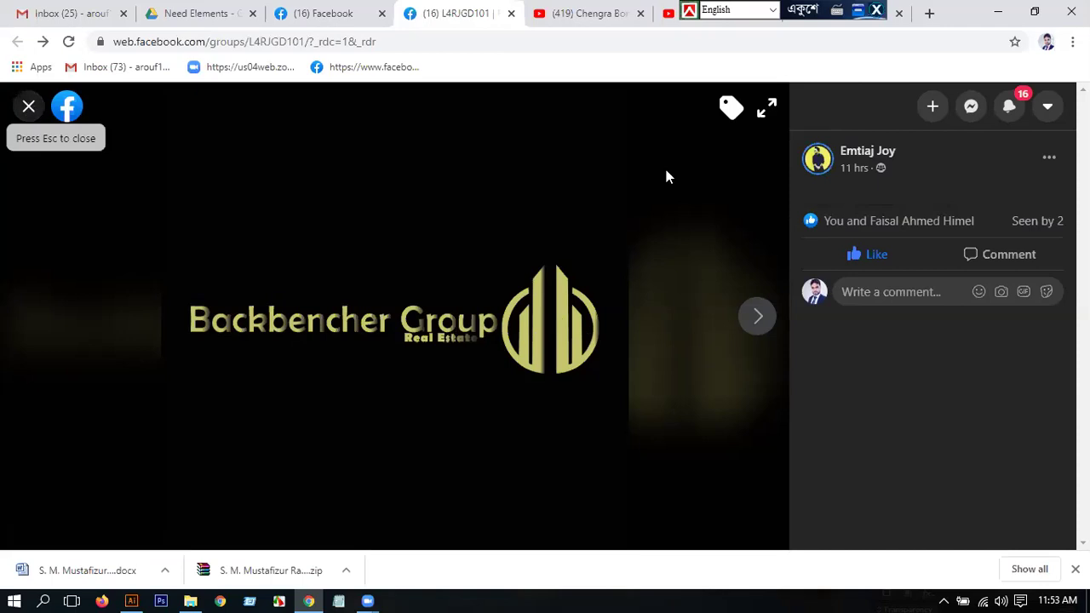
# Step: Look through the group feed for the Capital Group logo with the blue-to-red gradient on a black background
pyautogui.scroll(-10, 530, 260)
pyautogui.scroll(-15, 533, 258)
pyautogui.scroll(20, 535, 245)
pyautogui.scroll(-10, 533, 245)
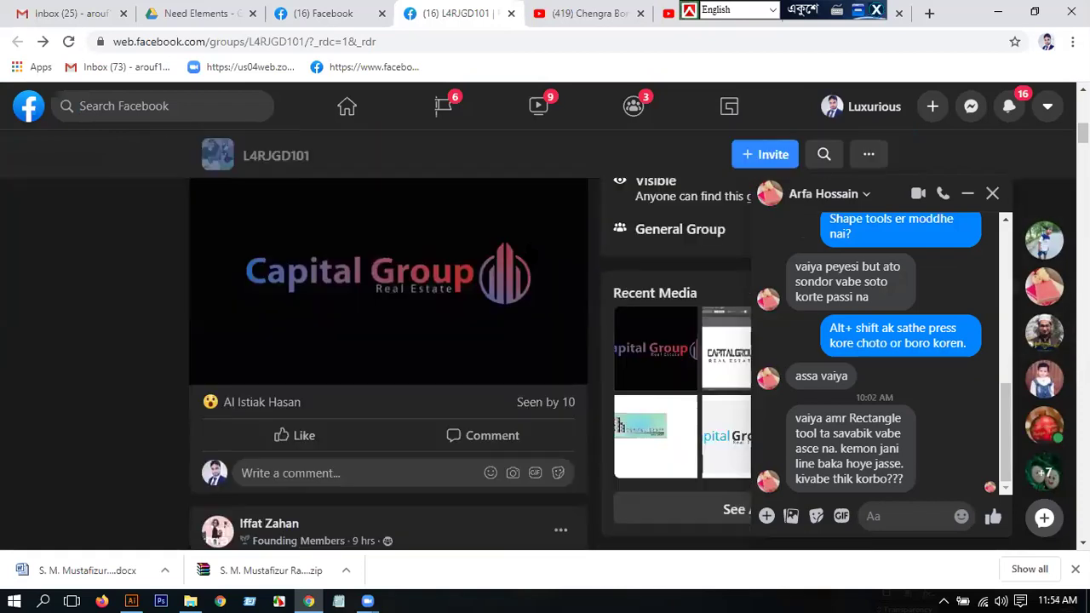
# Step: View the Capital Group logo on the green-blue gradient rectangle enlarged with its comments, and close the photo view
pyautogui.scroll(-3, 532, 244)
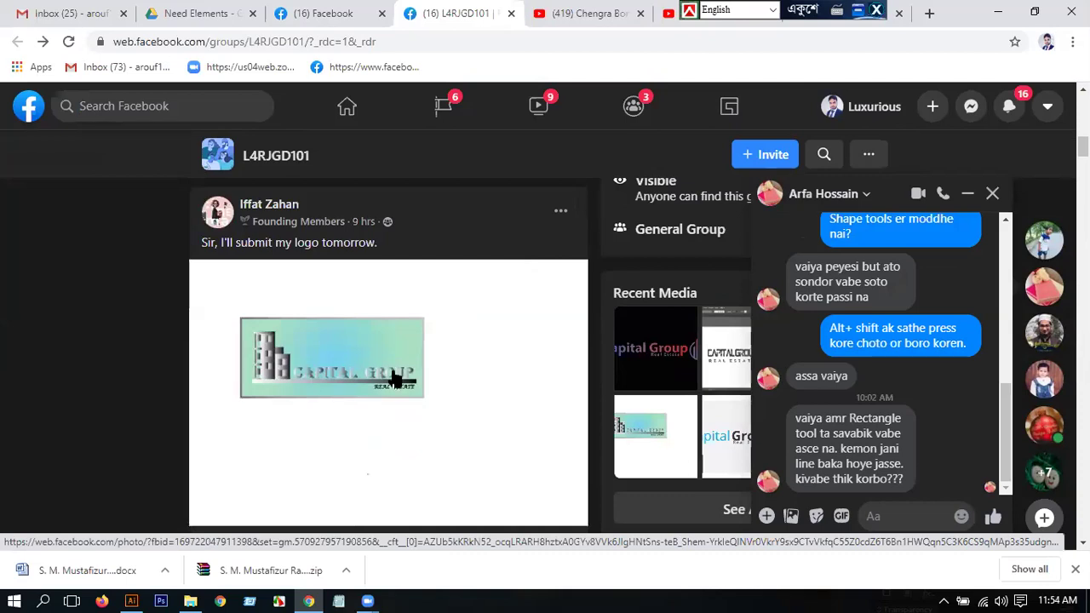
pyautogui.click(341, 358)
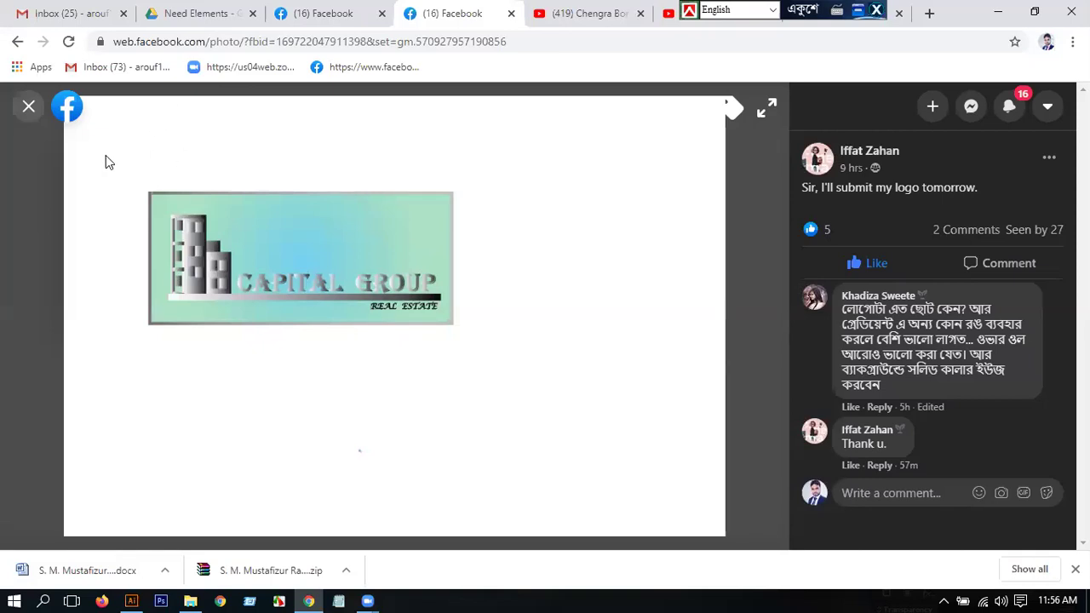
pyautogui.click(30, 111)
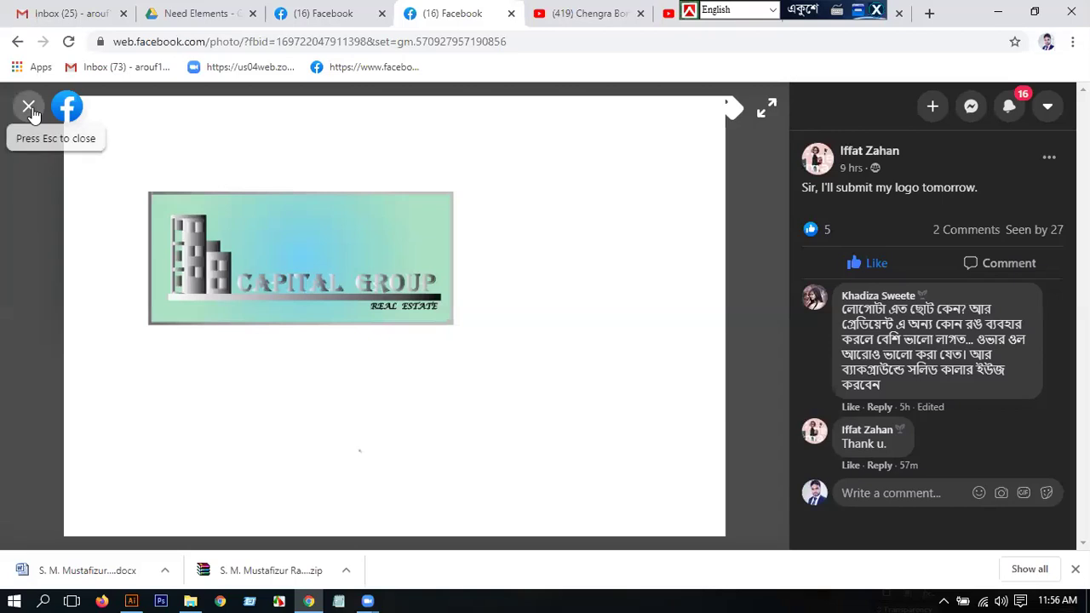
pyautogui.click(30, 111)
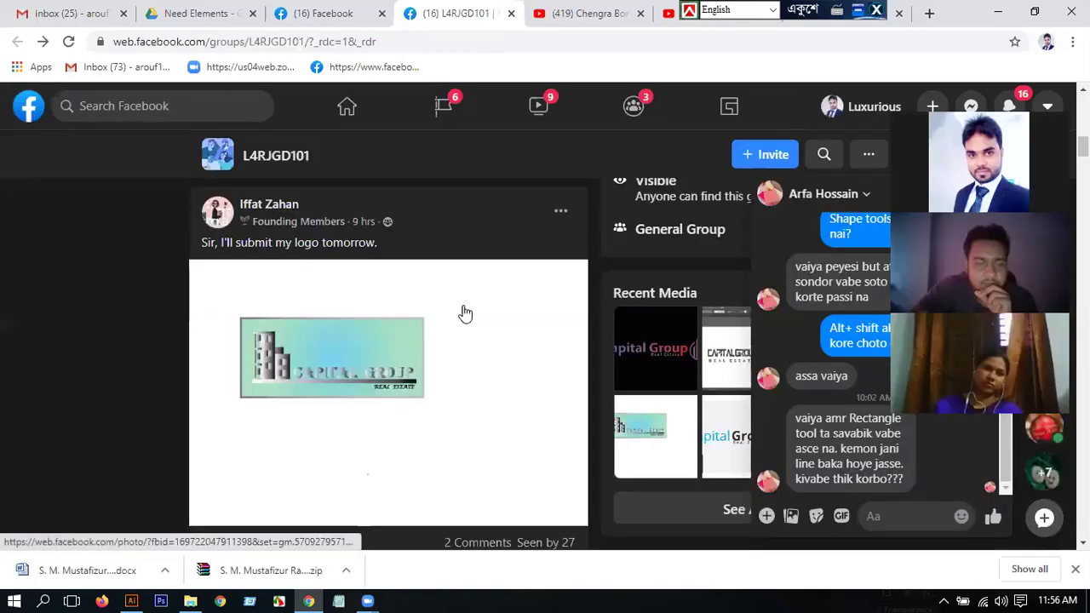
# Step: Find the Capital Group logo mockup with the black building emblem on a spotlit white wall and view it enlarged
pyautogui.scroll(-6, 465, 313)
pyautogui.scroll(-10, 495, 313)
pyautogui.scroll(8, 495, 313)
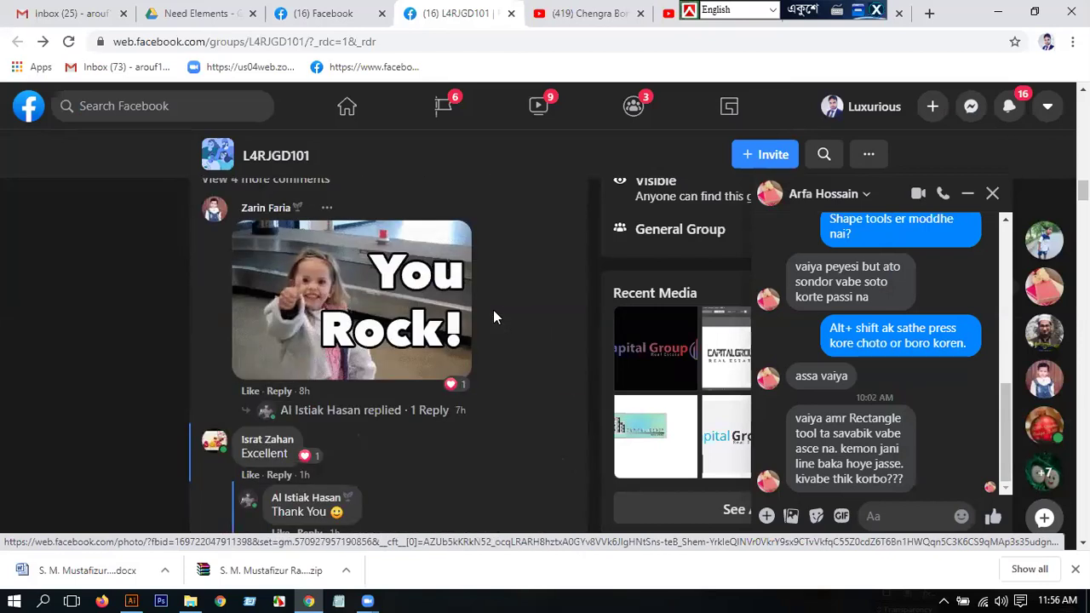
pyautogui.scroll(1, 493, 316)
pyautogui.scroll(3, 493, 317)
pyautogui.click(467, 298)
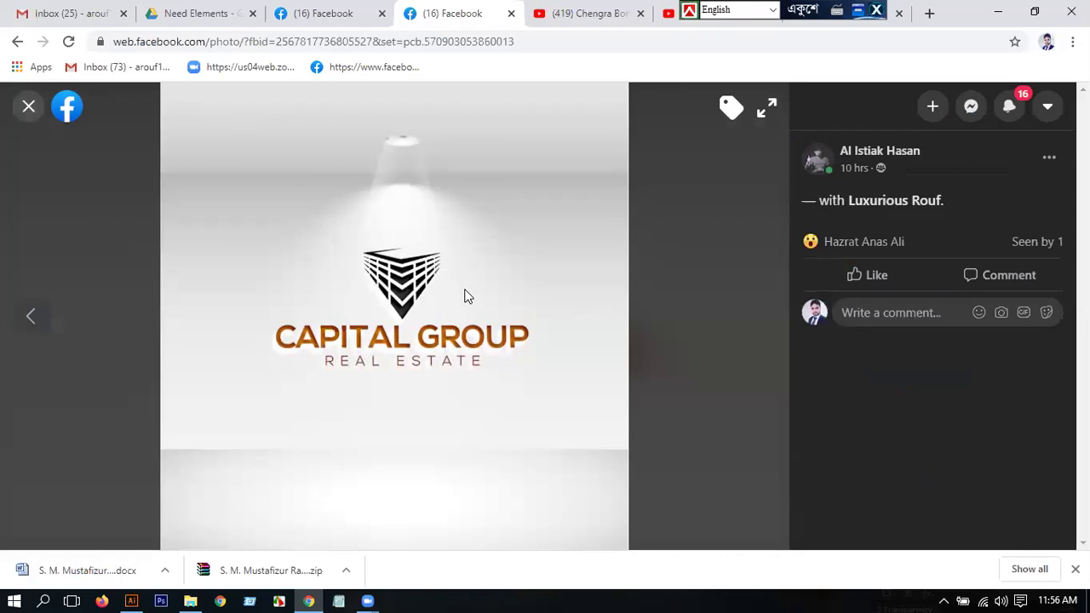
pyautogui.hotkey('alt', 'Tab')
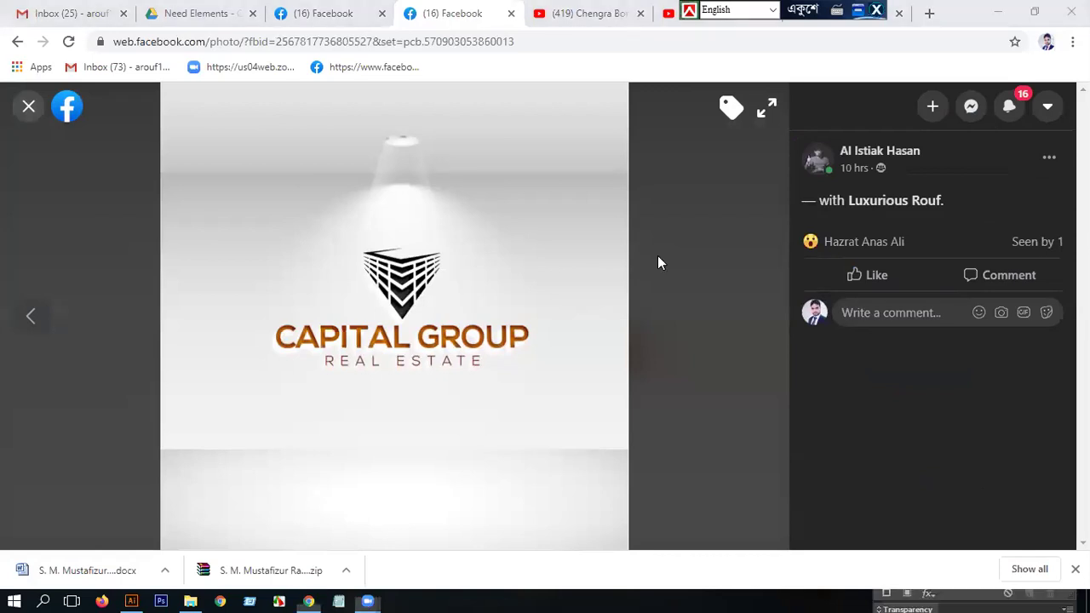
pyautogui.click(657, 258)
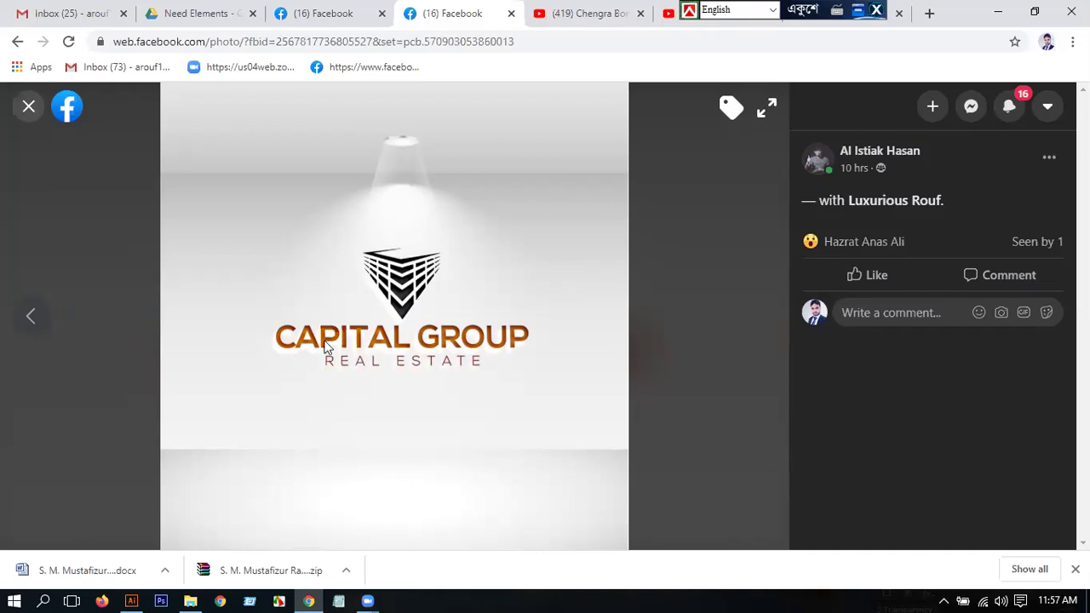
# Step: Close the floating language toolbar and search Google Images for "real estate logo" in place of the LD logo search
pyautogui.click(875, 14)
pyautogui.click(826, 12)
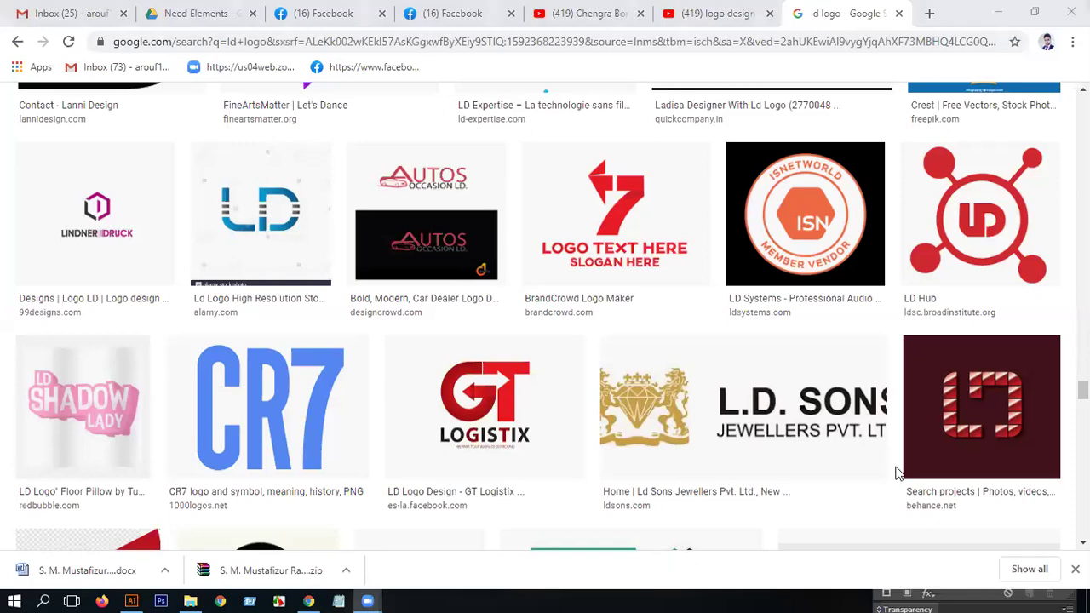
pyautogui.click(674, 40)
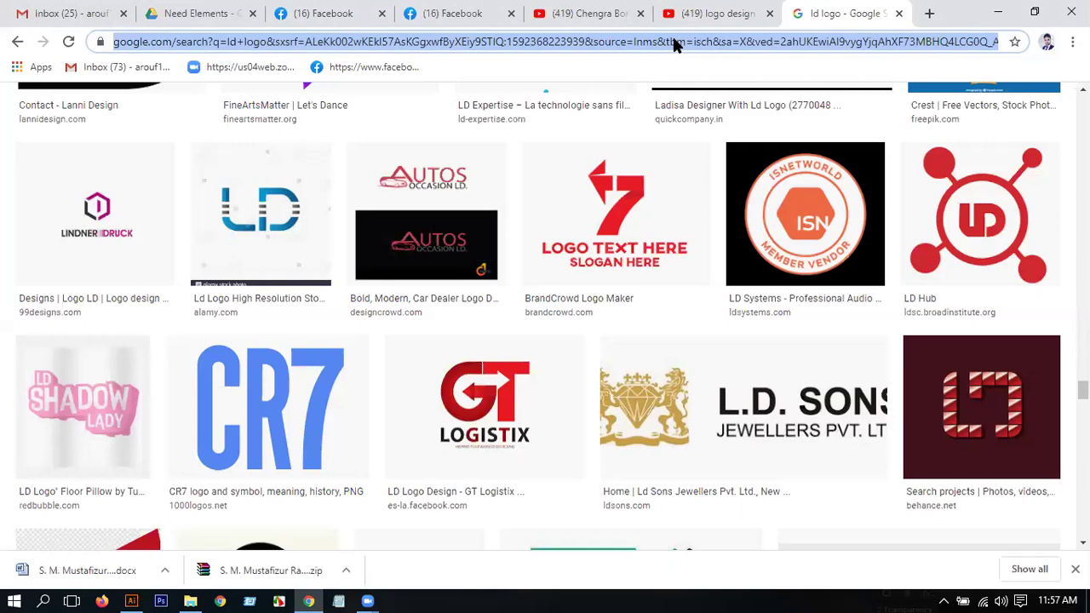
pyautogui.write('real')
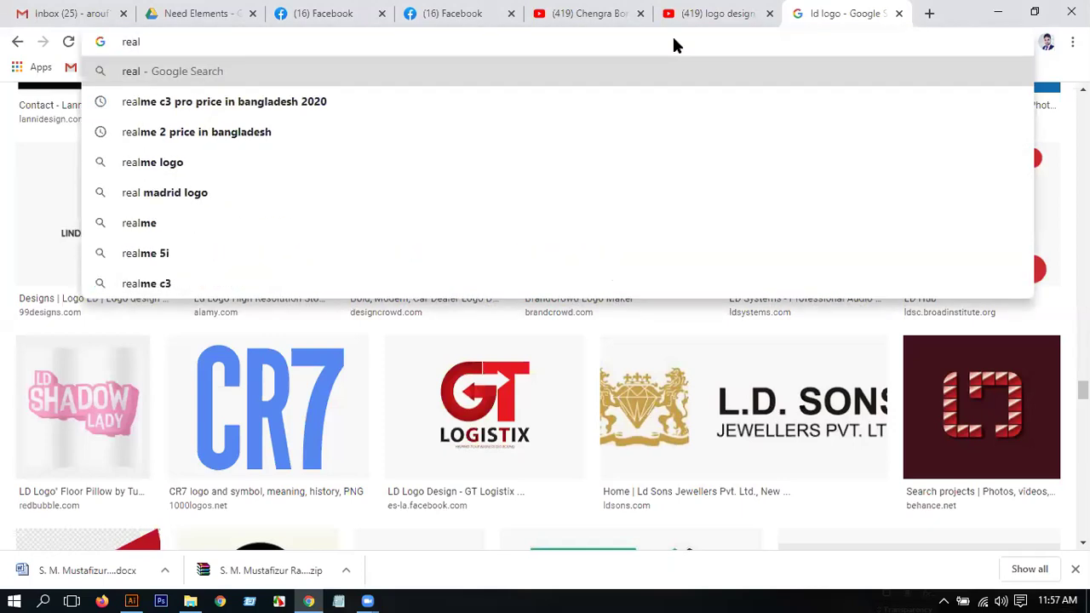
pyautogui.write(' e')
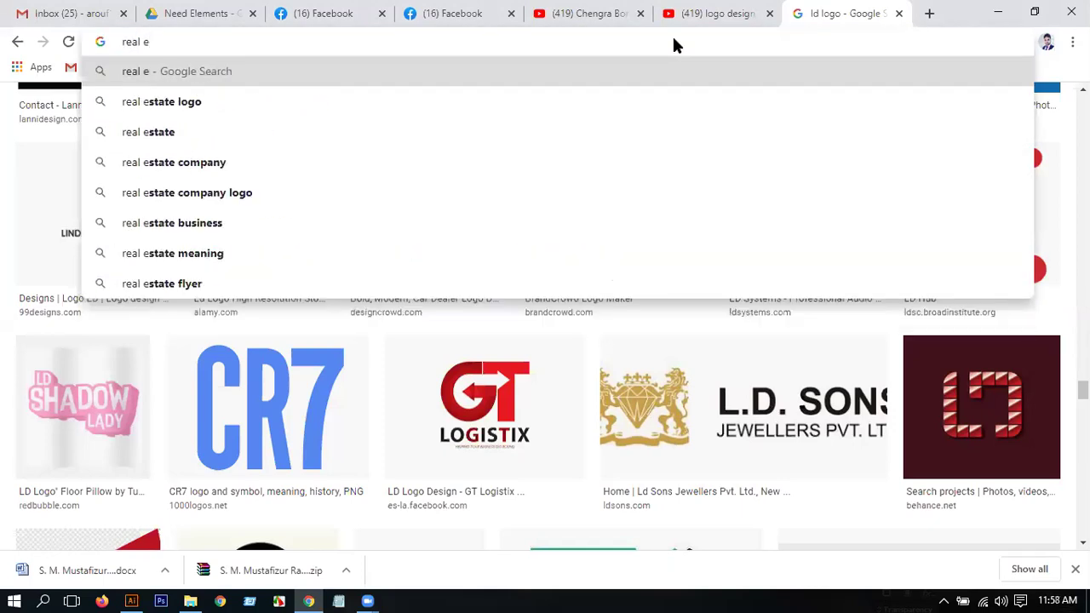
pyautogui.write('s')
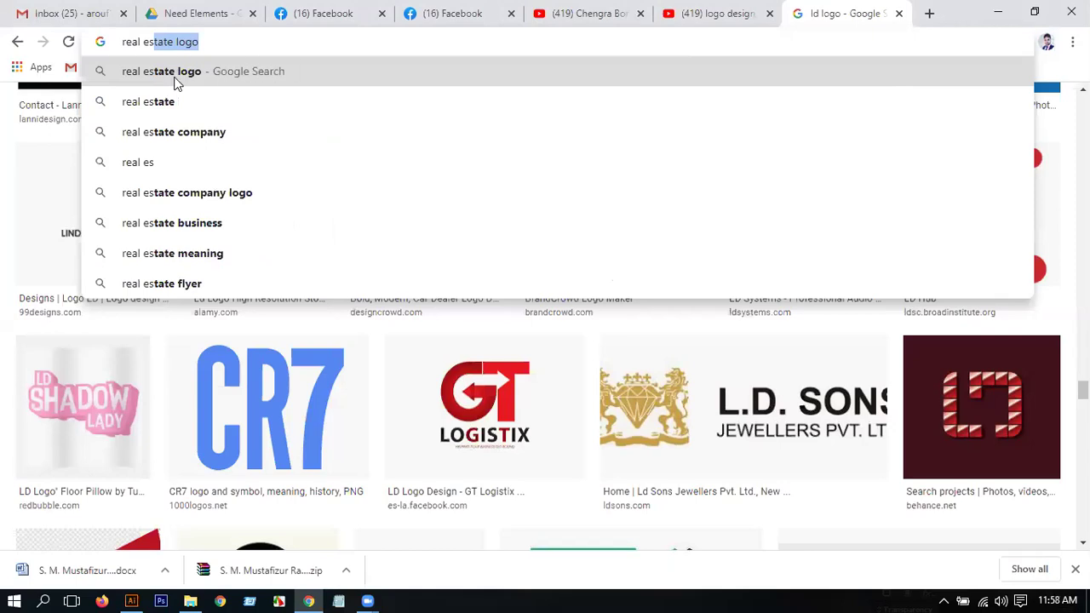
pyautogui.click(176, 75)
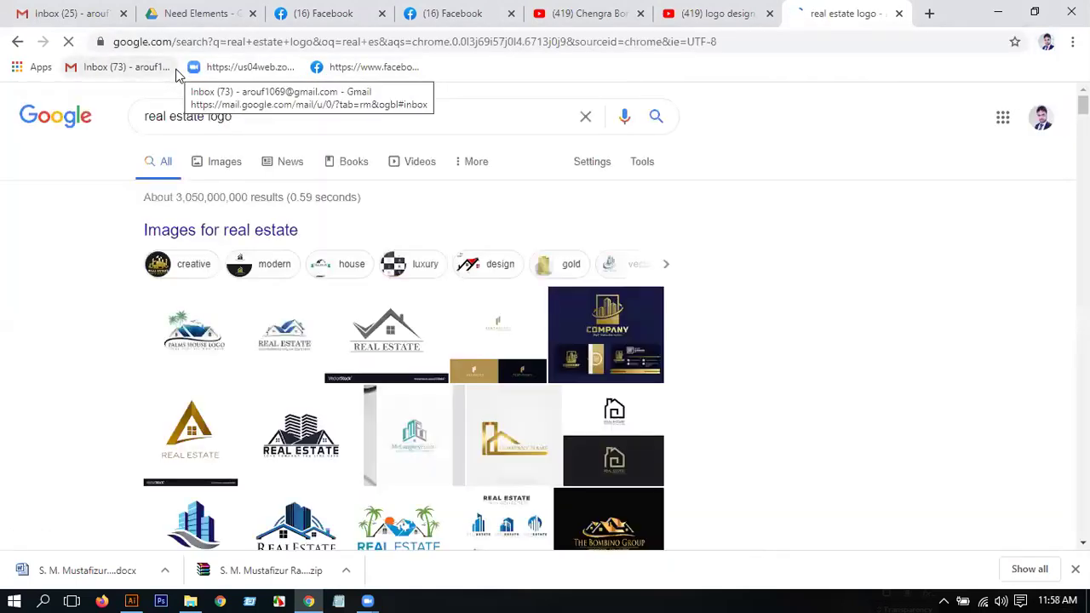
pyautogui.click(220, 169)
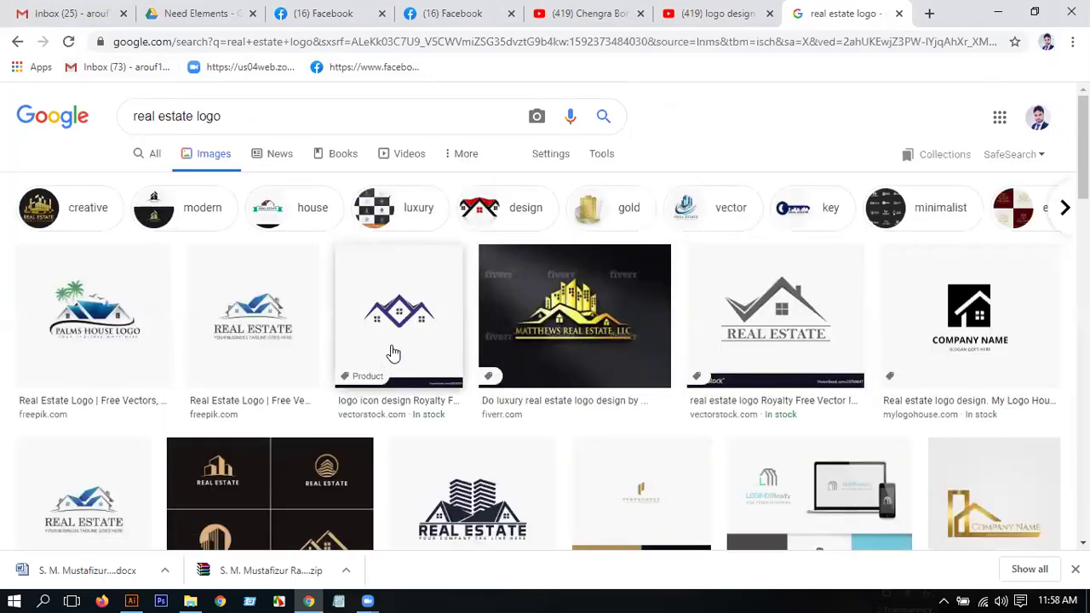
# Step: Examine the real estate logo image results for building, roof and key emblems and for gold, blue and dark colour treatments
pyautogui.scroll(-2, 390, 351)
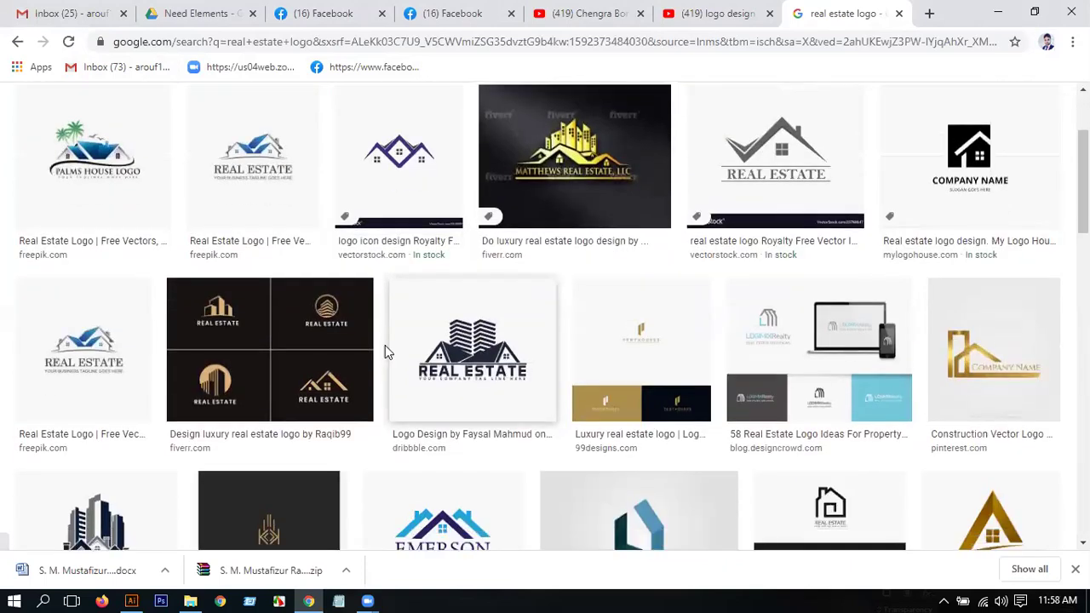
pyautogui.scroll(-1, 426, 342)
pyautogui.scroll(-2, 449, 344)
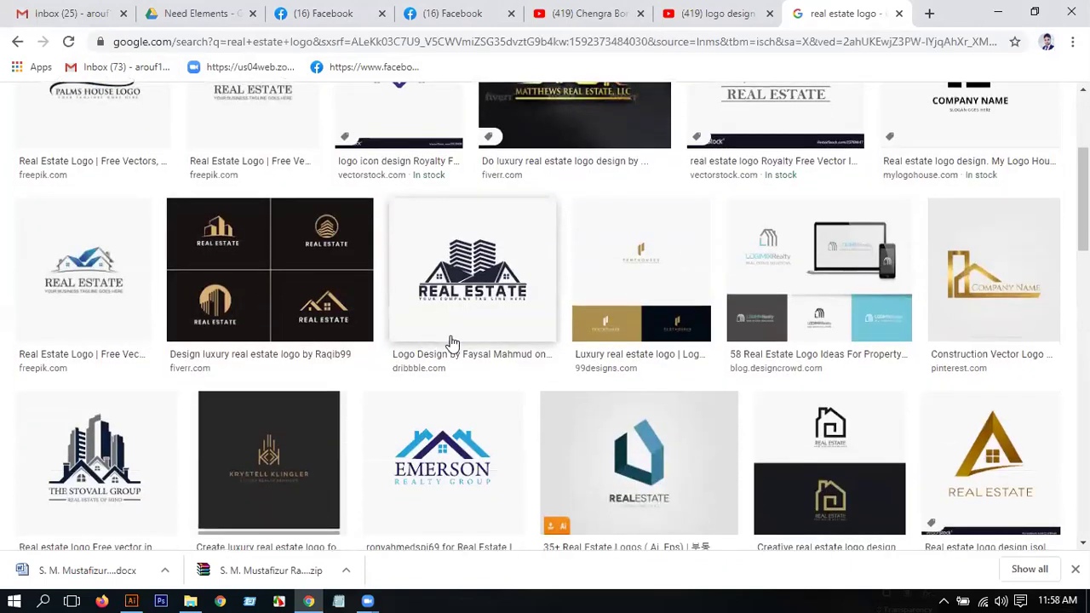
pyautogui.scroll(-1, 452, 343)
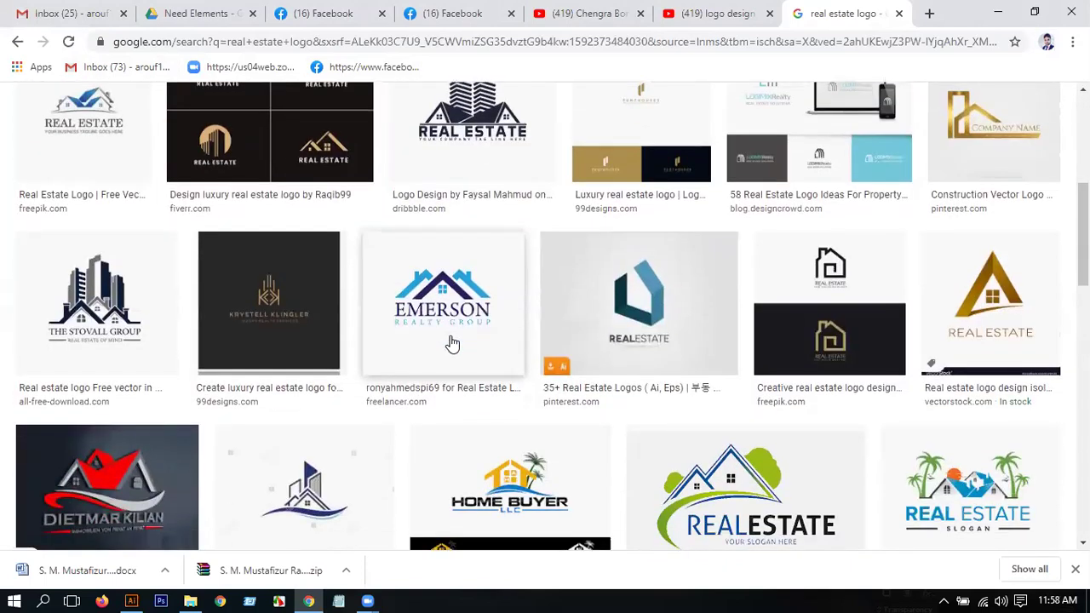
pyautogui.scroll(-4, 452, 343)
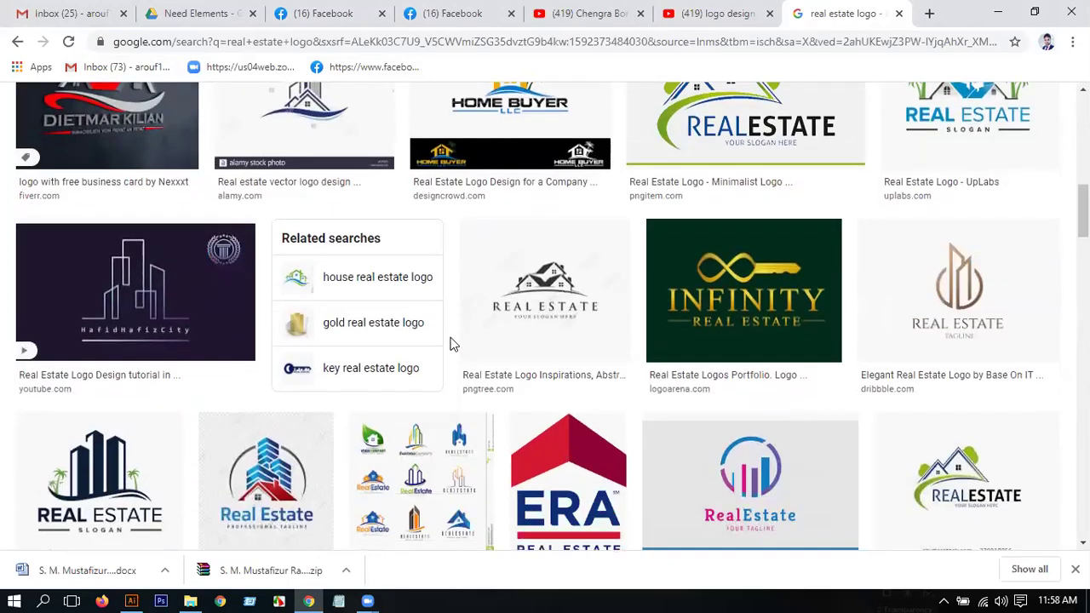
pyautogui.scroll(-2, 452, 343)
pyautogui.scroll(-2, 451, 344)
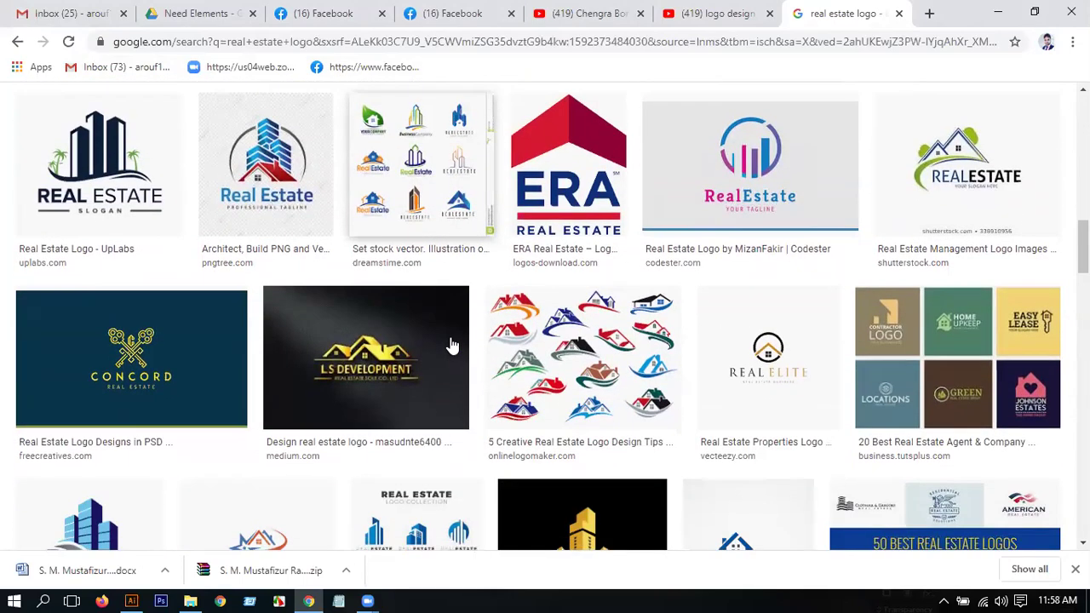
pyautogui.scroll(-3, 452, 344)
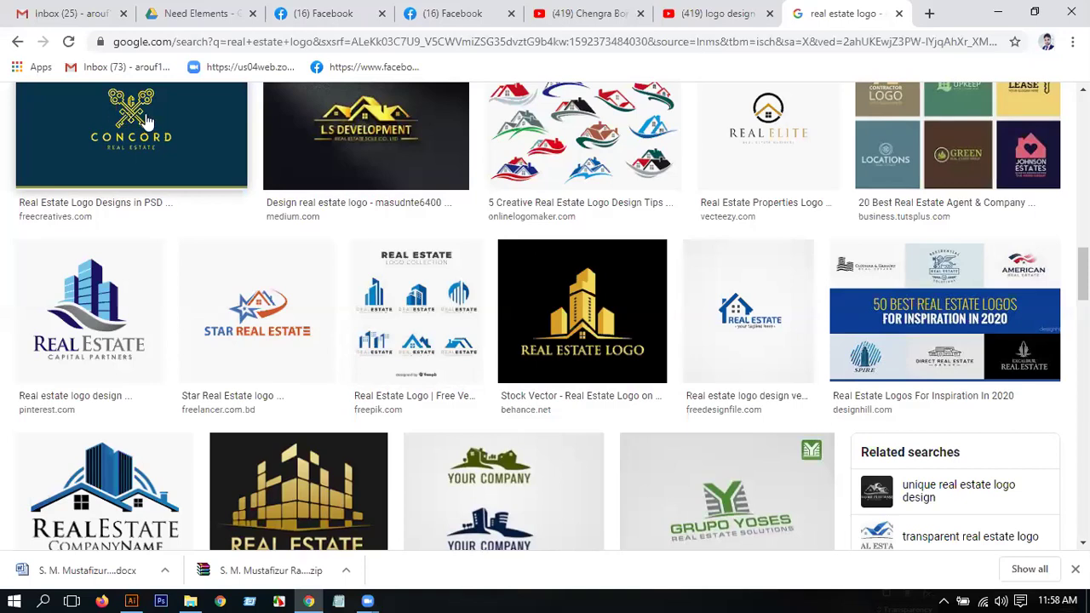
pyautogui.scroll(-1, 511, 149)
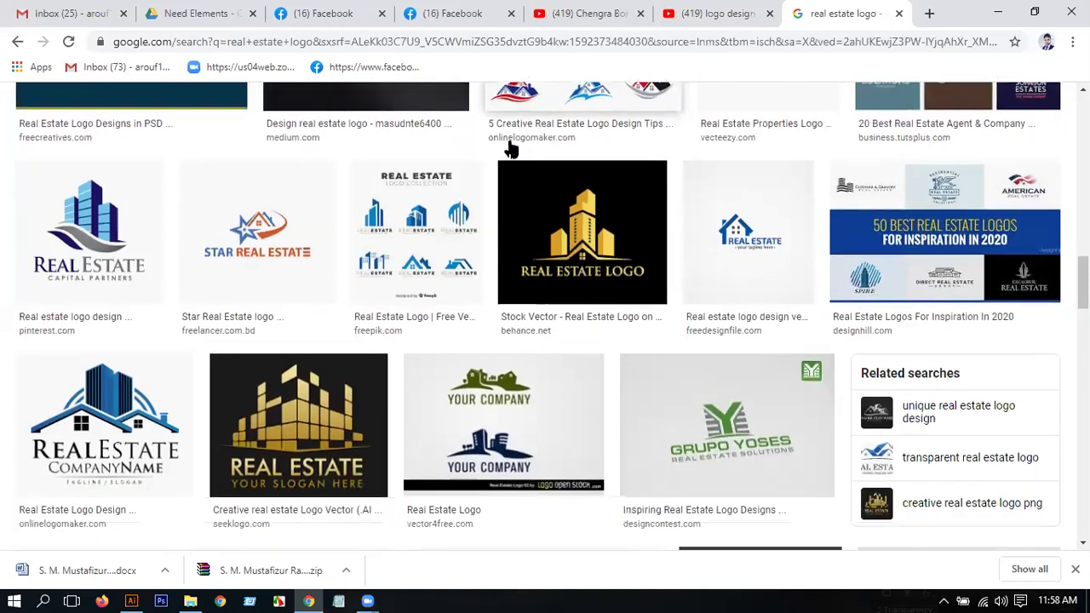
pyautogui.scroll(-1, 511, 149)
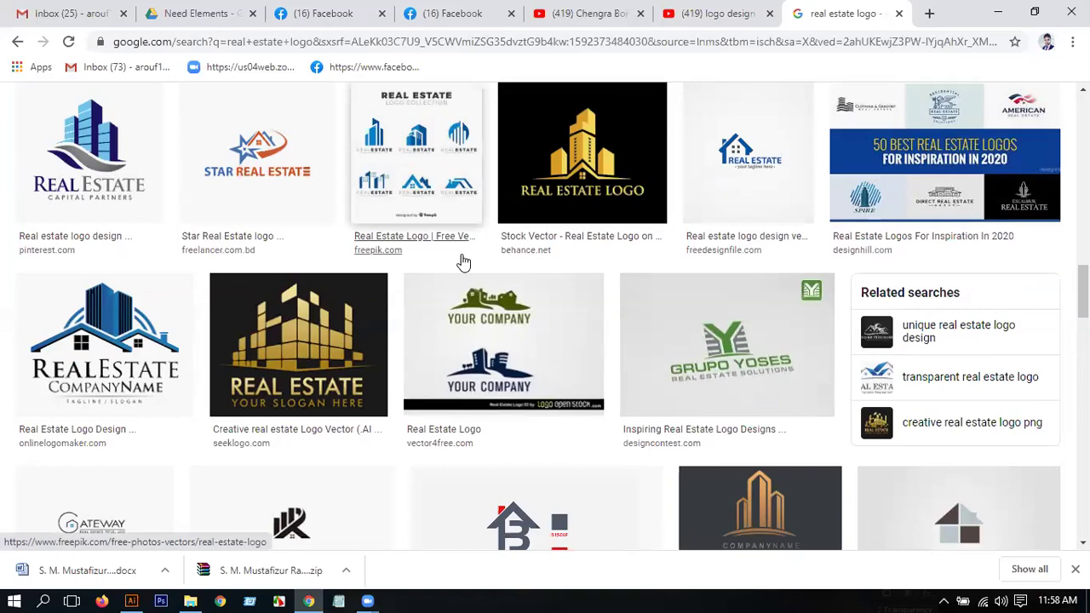
pyautogui.scroll(3, 550, 260)
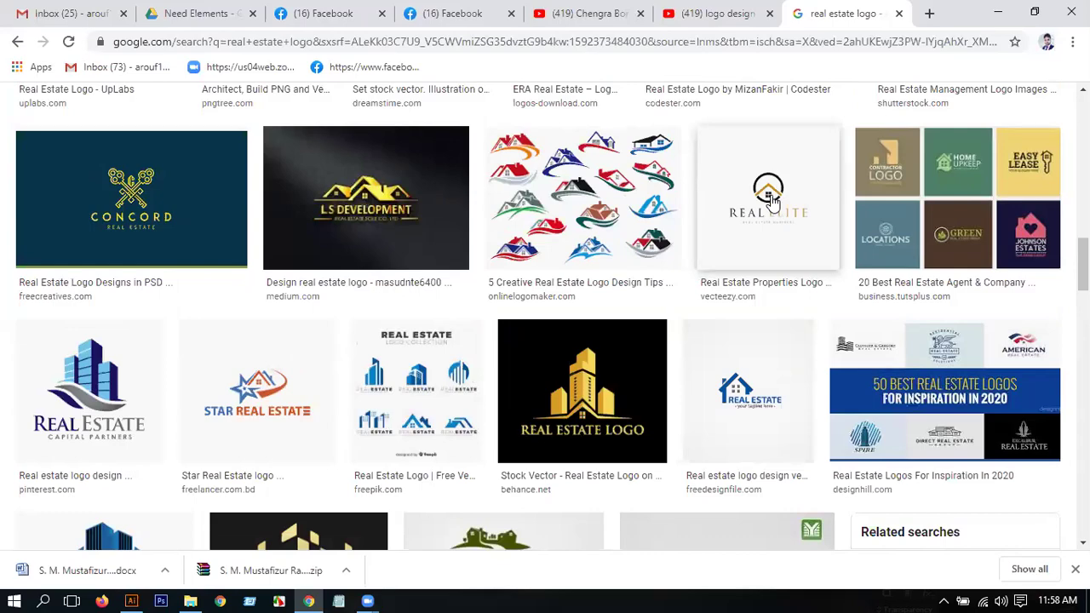
pyautogui.scroll(-5, 771, 198)
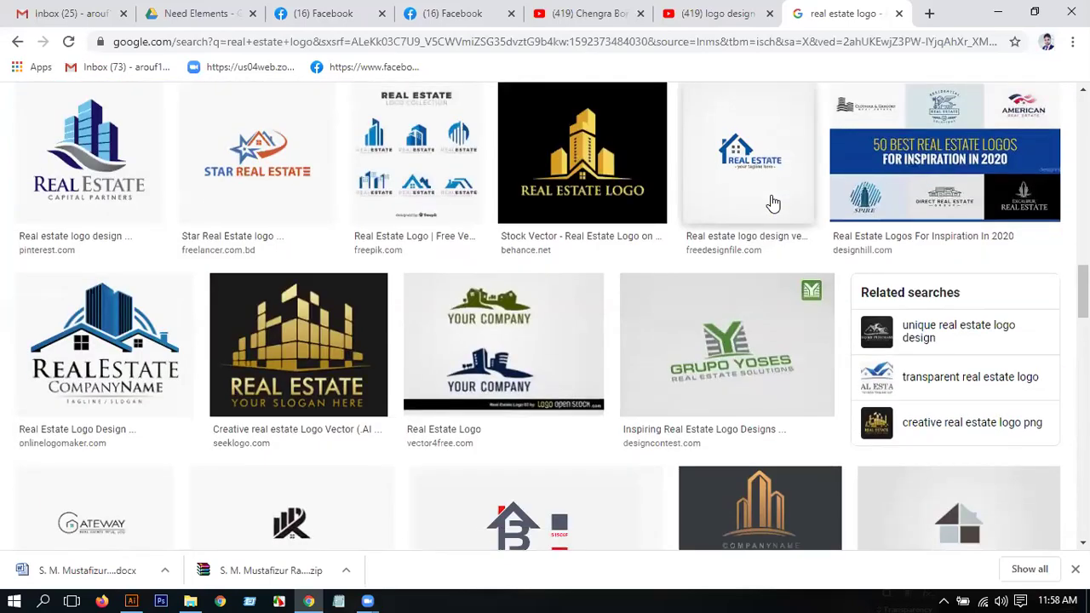
pyautogui.scroll(-1, 712, 244)
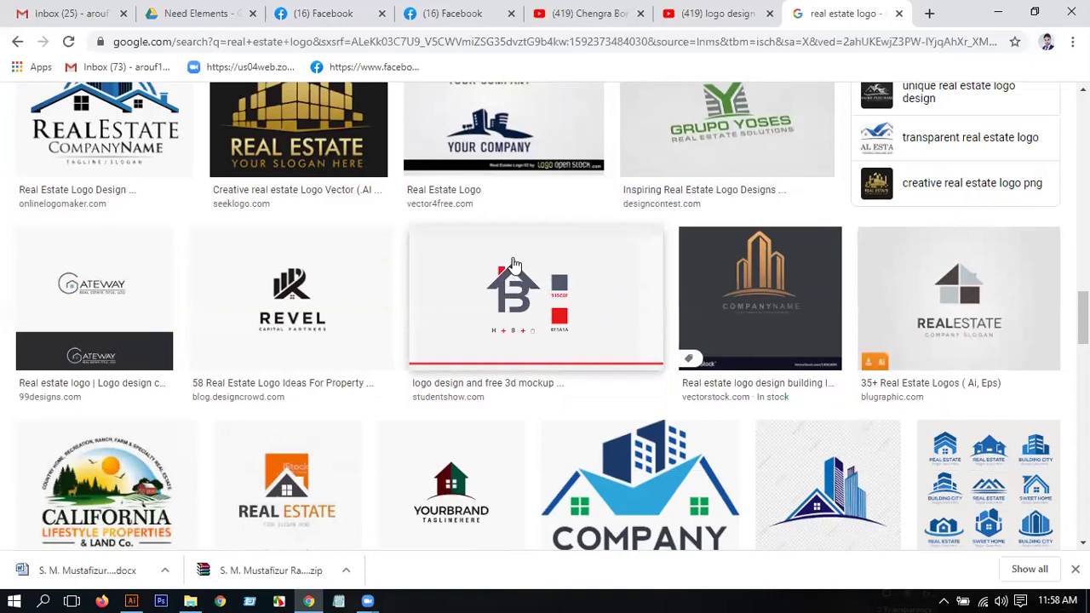
pyautogui.scroll(-1, 532, 247)
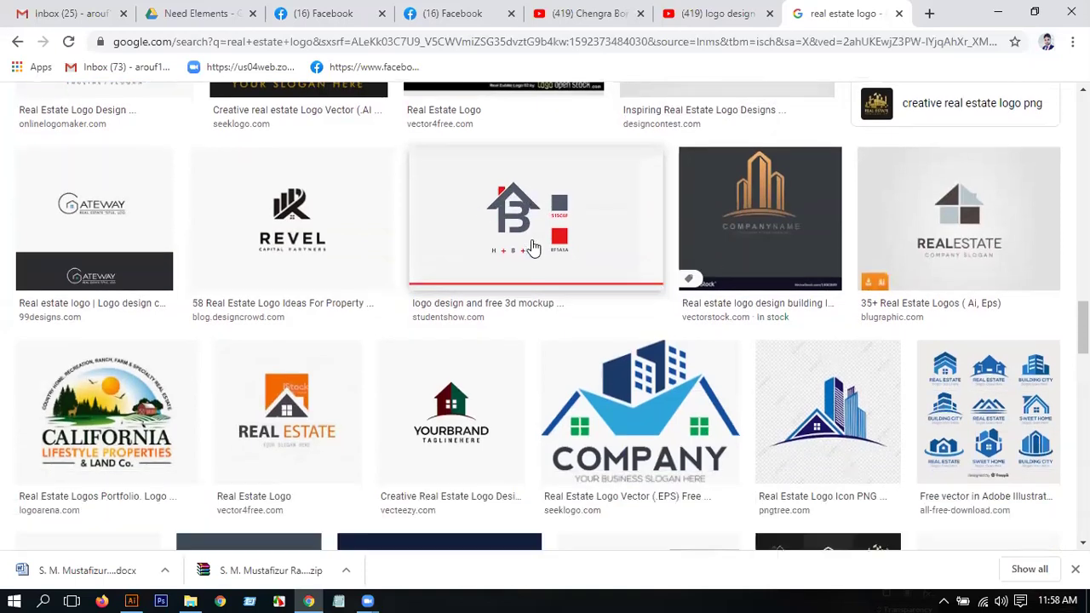
pyautogui.scroll(-1, 531, 245)
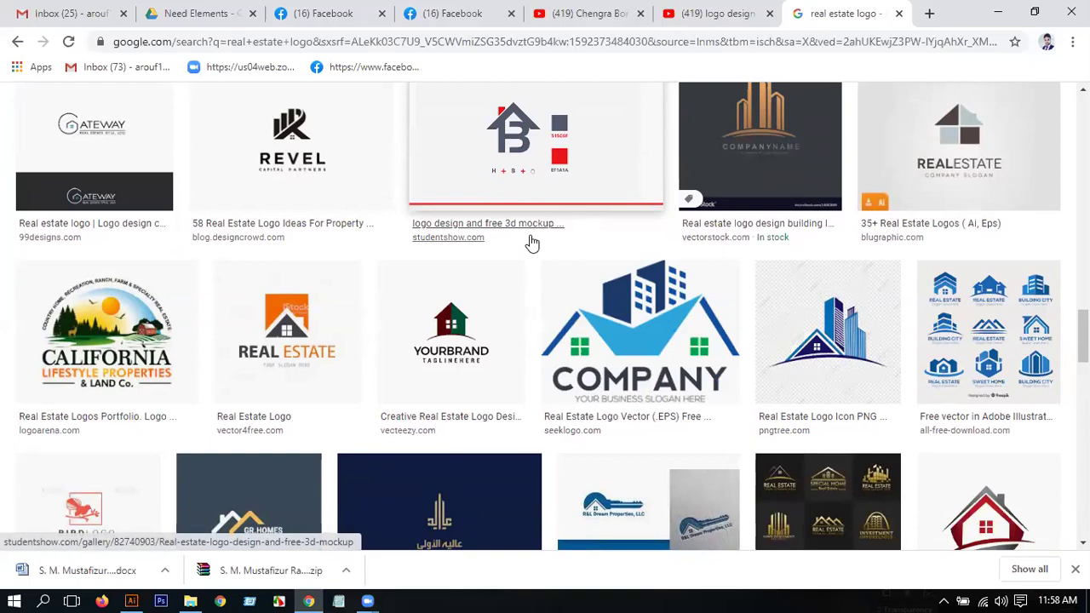
pyautogui.scroll(-1, 529, 243)
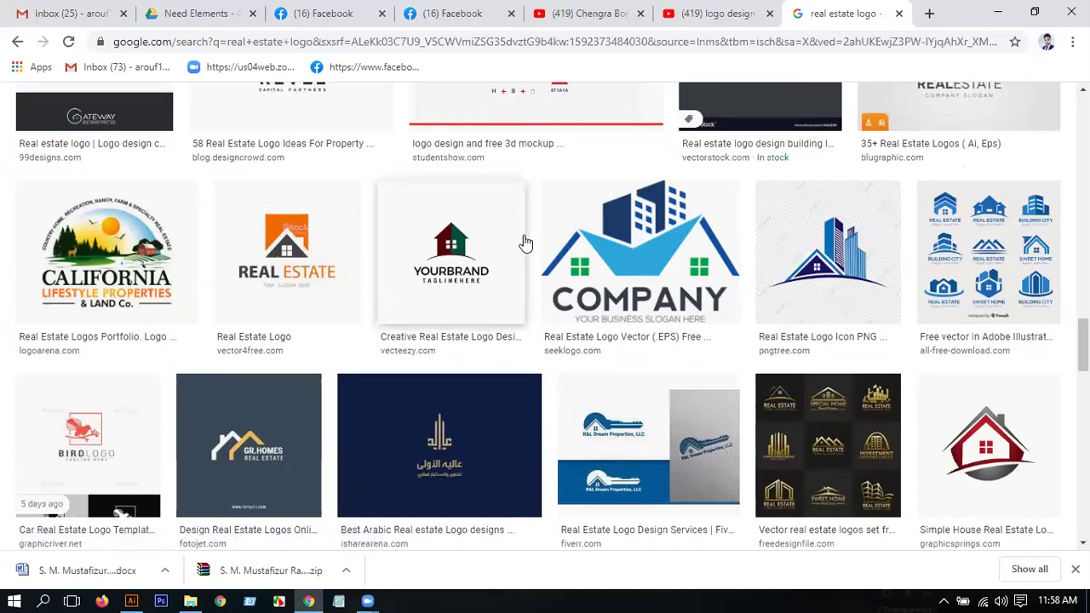
pyautogui.scroll(-3, 525, 243)
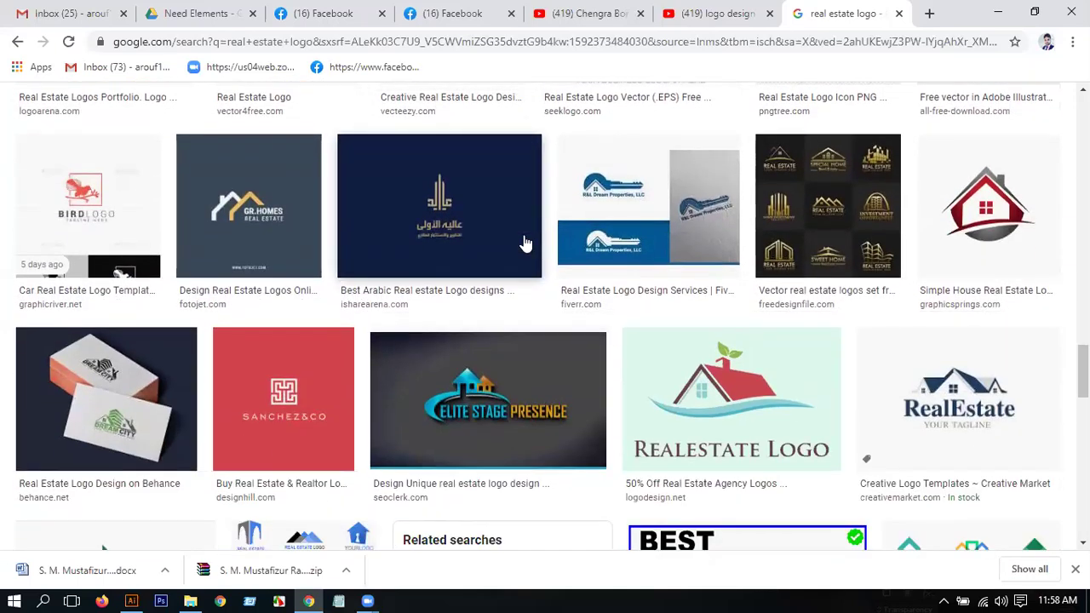
# Step: Change the image search to "real estate icon" and look over the first rows of icon sets
pyautogui.scroll(15, 526, 244)
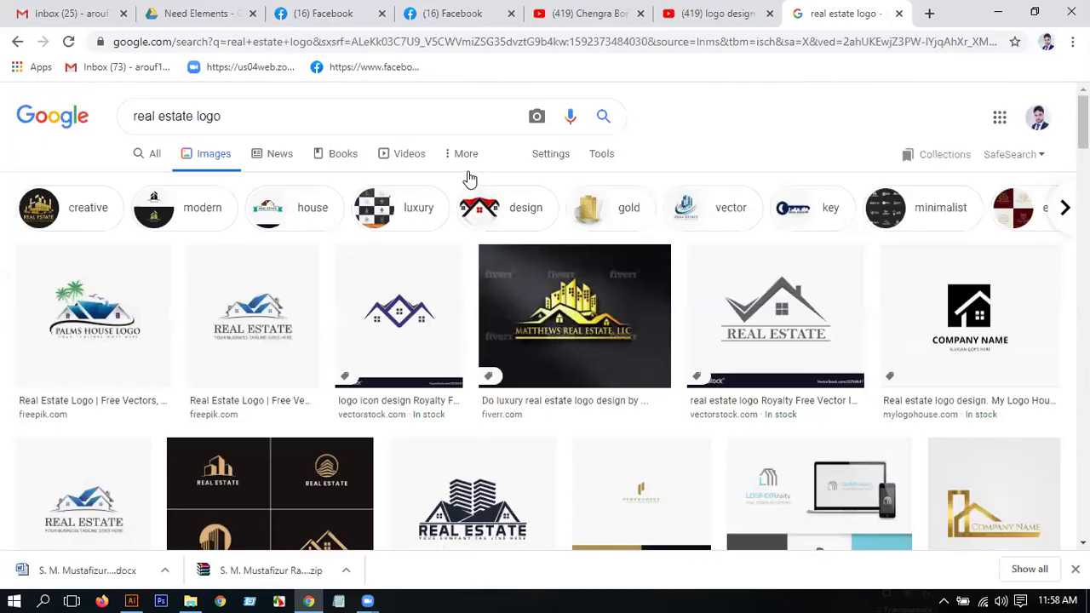
pyautogui.click(197, 115)
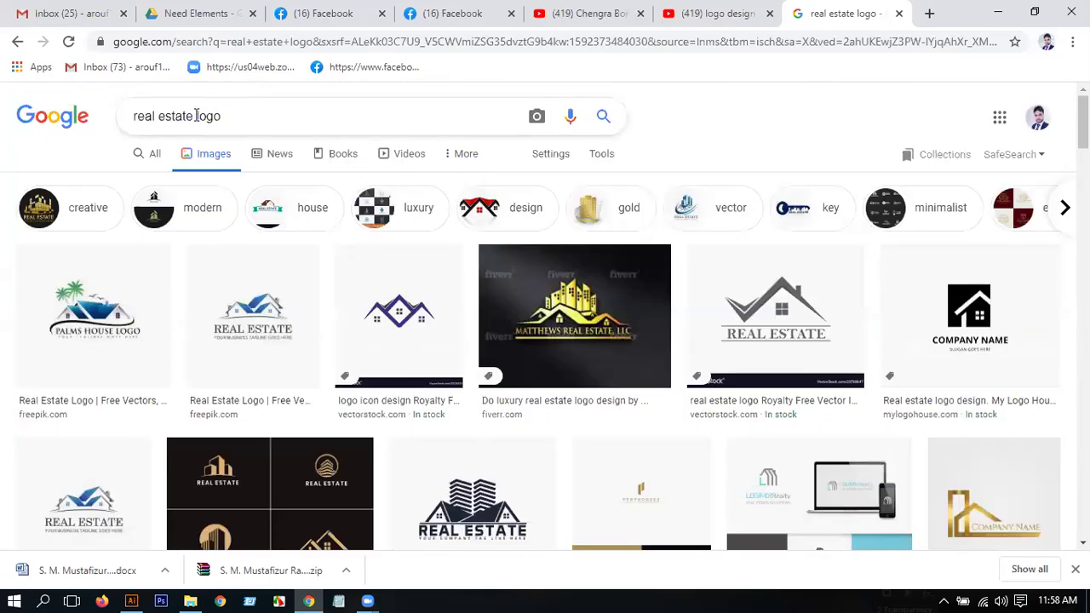
pyautogui.doubleClick(208, 116)
pyautogui.press('BackSpace')
pyautogui.write('icon')
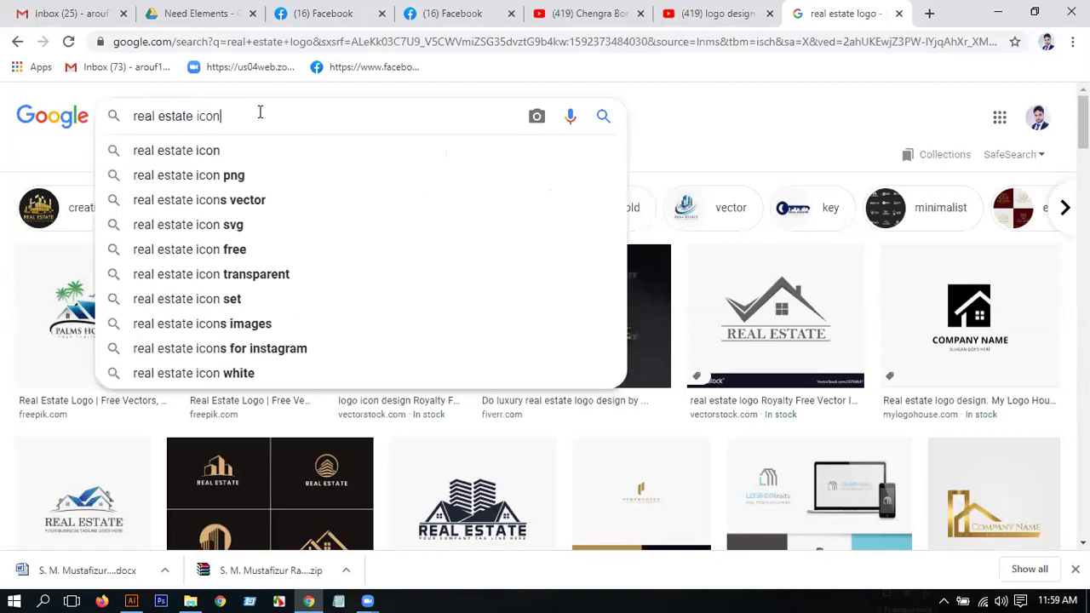
pyautogui.press('Return')
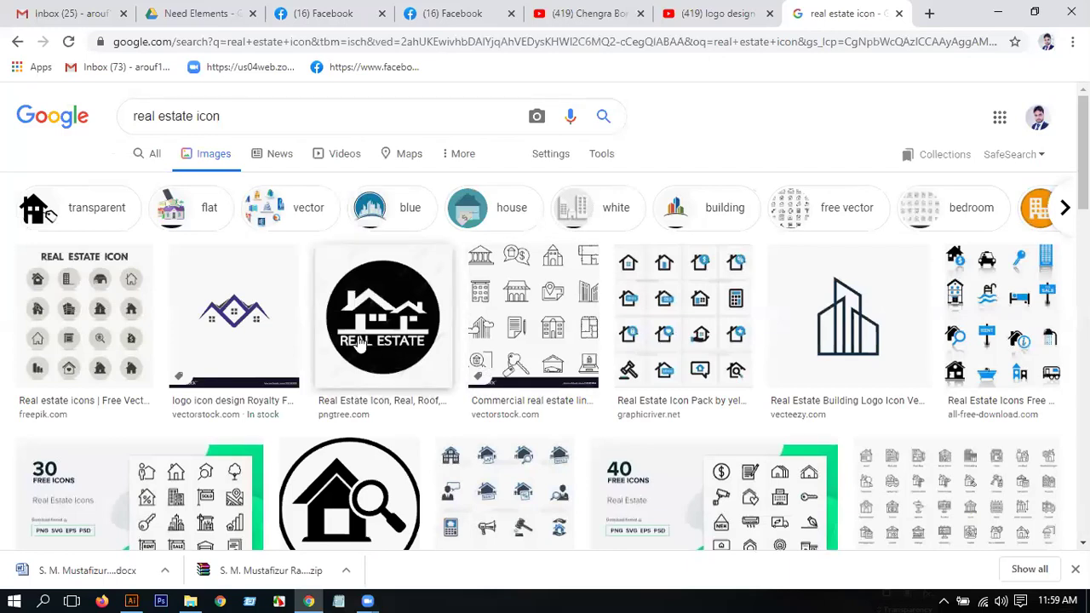
pyautogui.scroll(-1, 359, 341)
pyautogui.scroll(-3, 361, 334)
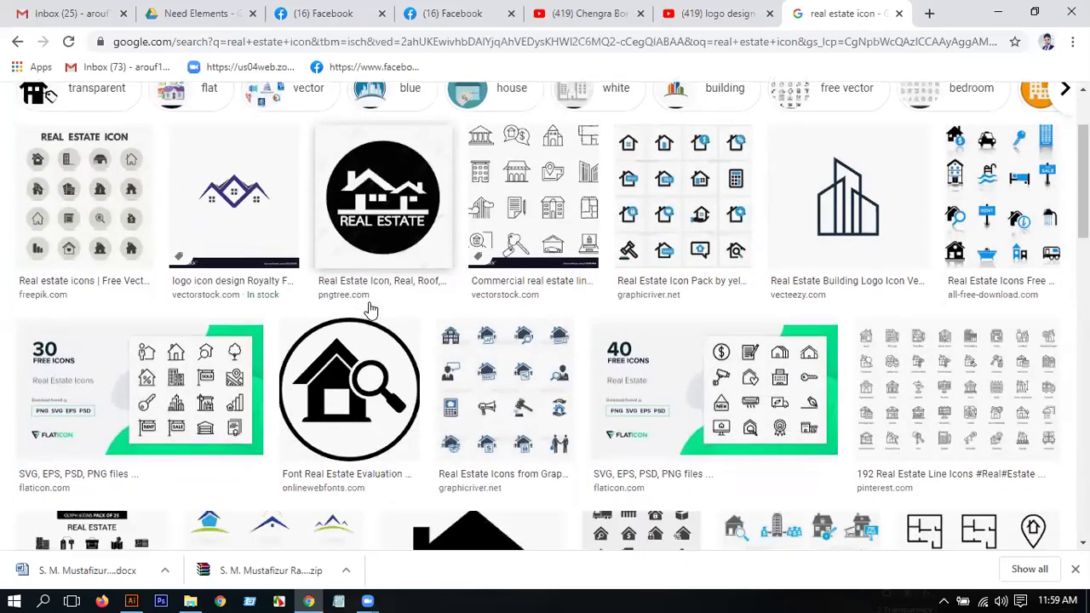
# Step: Look through the real estate icon image results, filter them to vector images, and examine the house, key and sign icon sets
pyautogui.scroll(-2, 374, 308)
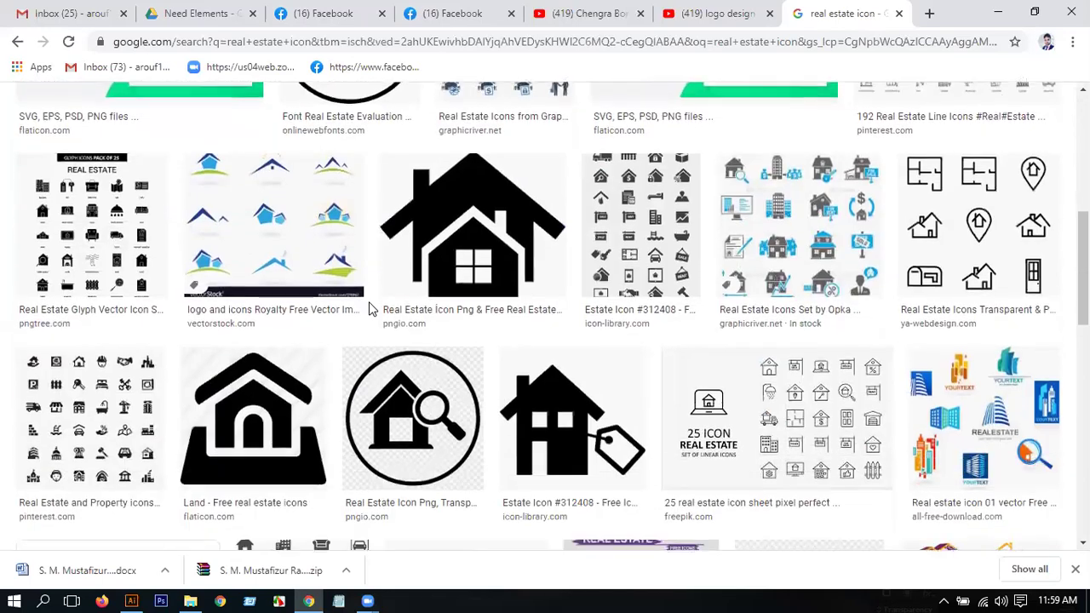
pyautogui.scroll(7, 455, 346)
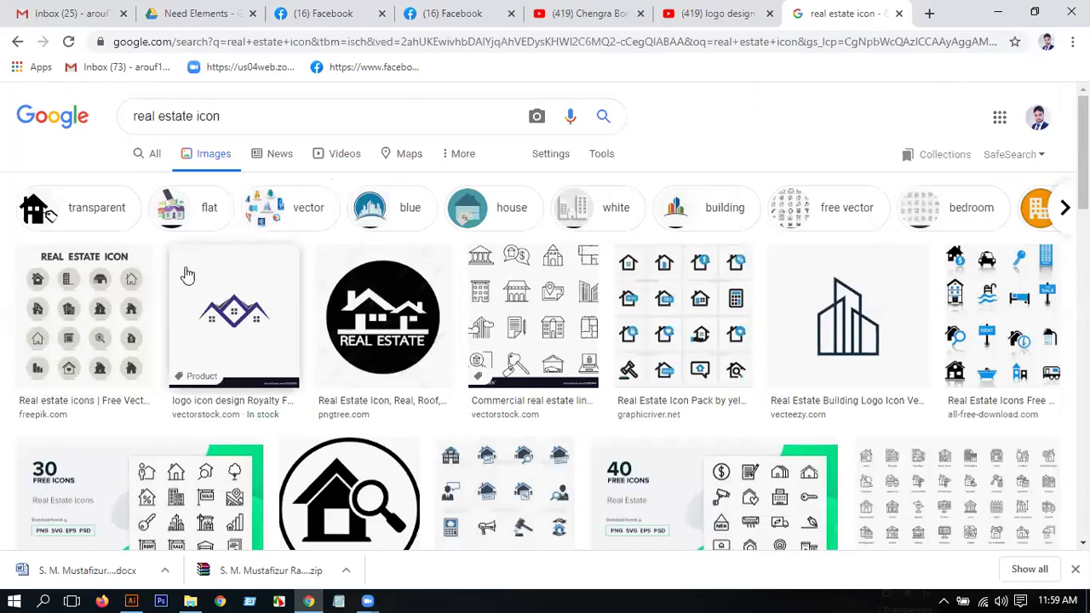
pyautogui.click(270, 224)
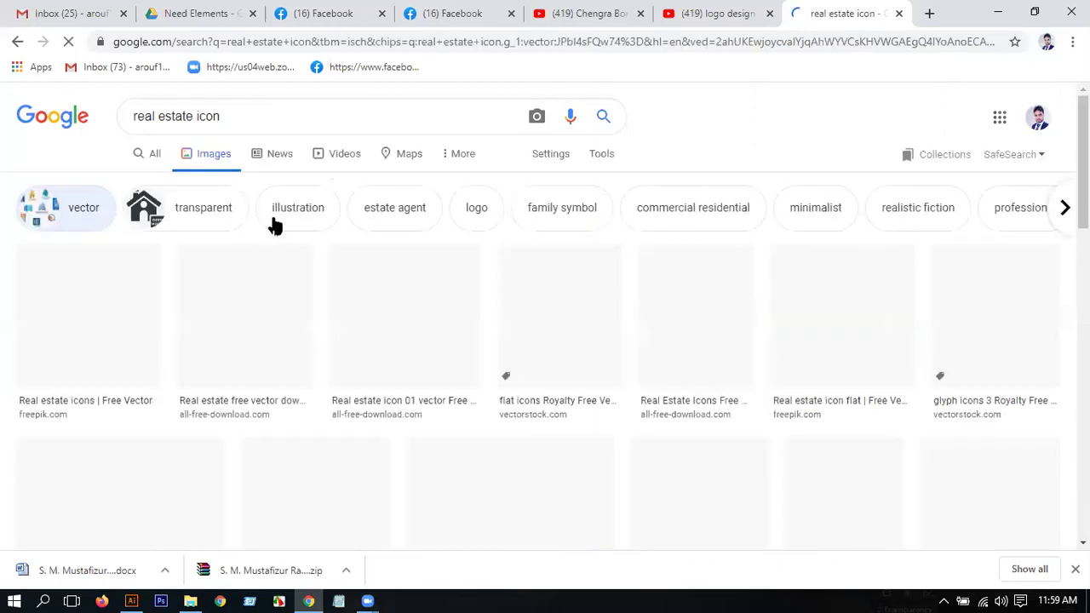
pyautogui.scroll(-4, 417, 293)
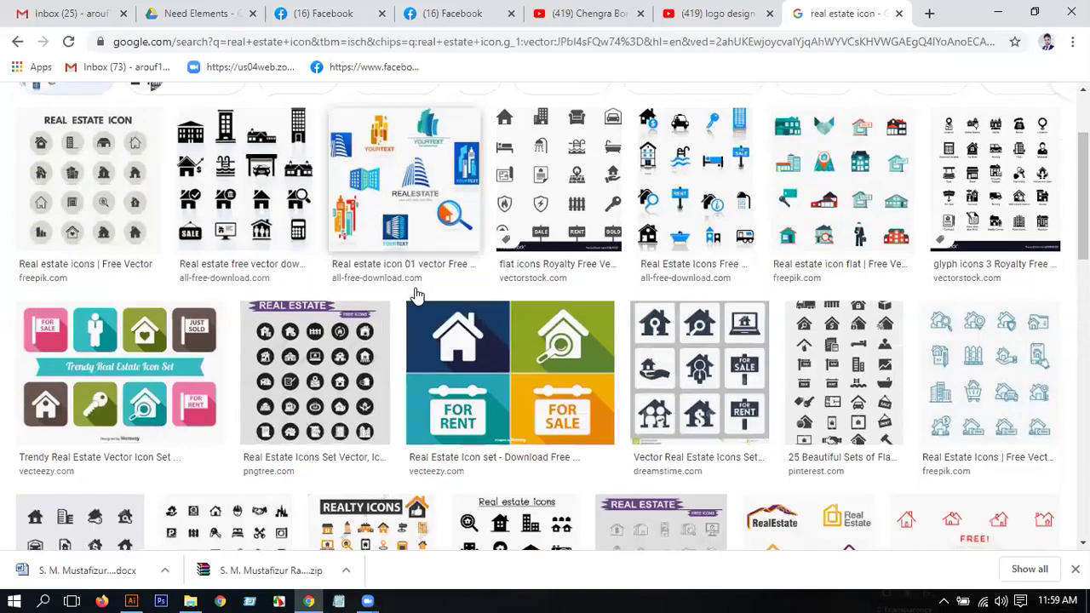
pyautogui.scroll(-2, 417, 294)
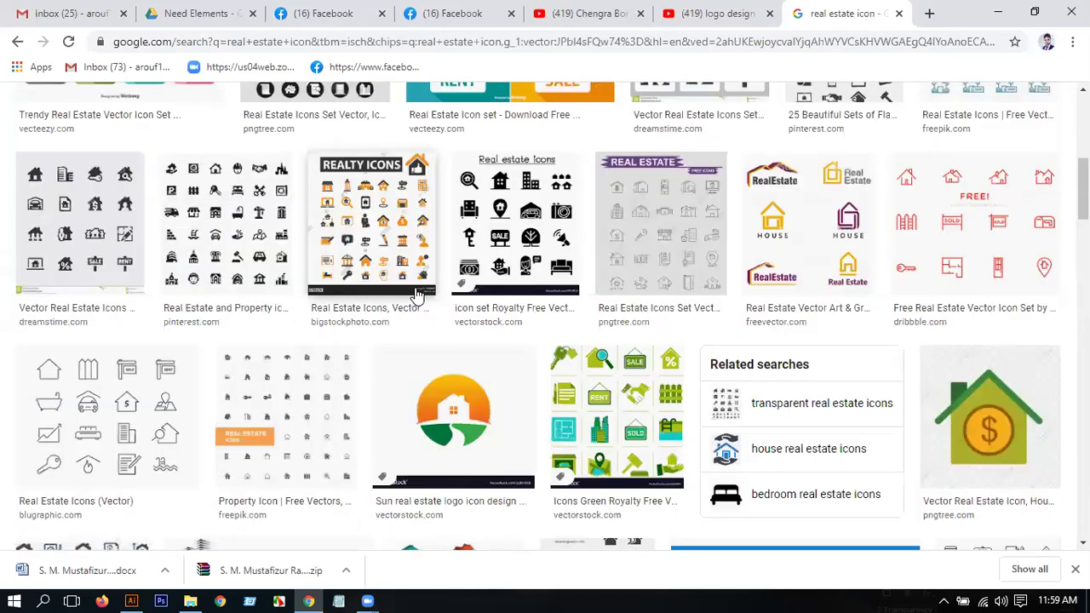
pyautogui.scroll(-2, 418, 294)
pyautogui.scroll(5, 409, 300)
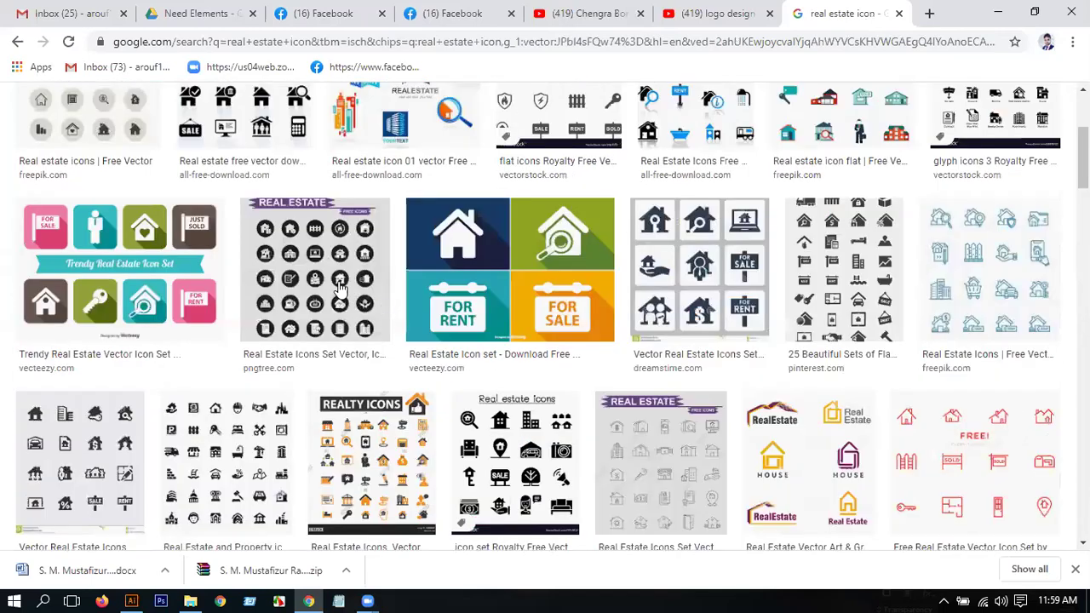
# Step: Change the image search to "real estate logo"
pyautogui.scroll(3, 382, 309)
pyautogui.moveTo(196, 116); pyautogui.dragTo(243, 114)
pyautogui.press('BackSpace')
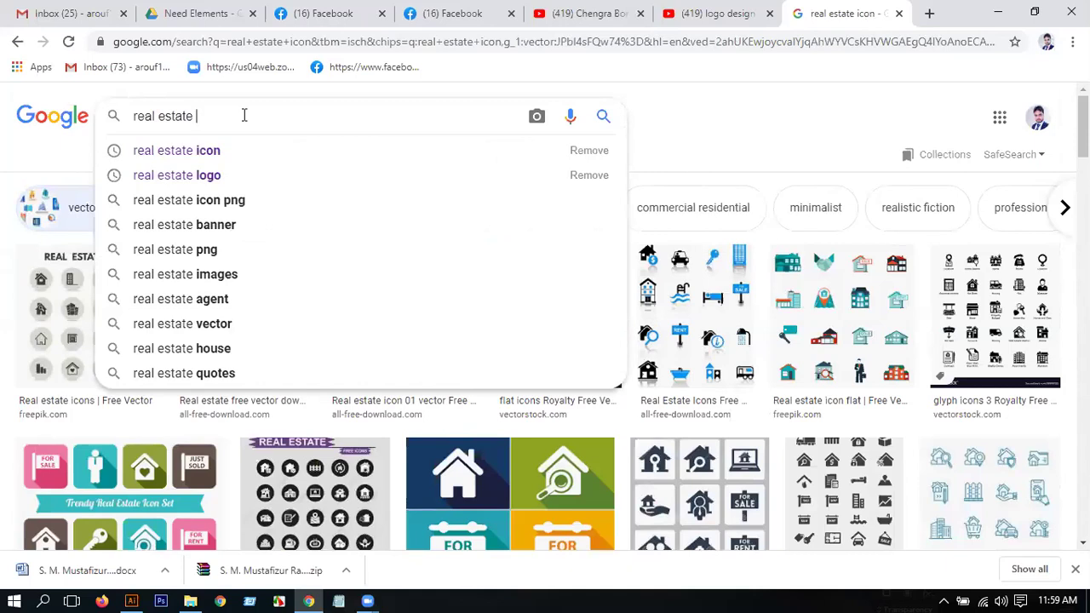
pyautogui.write('logo')
pyautogui.press('Return')
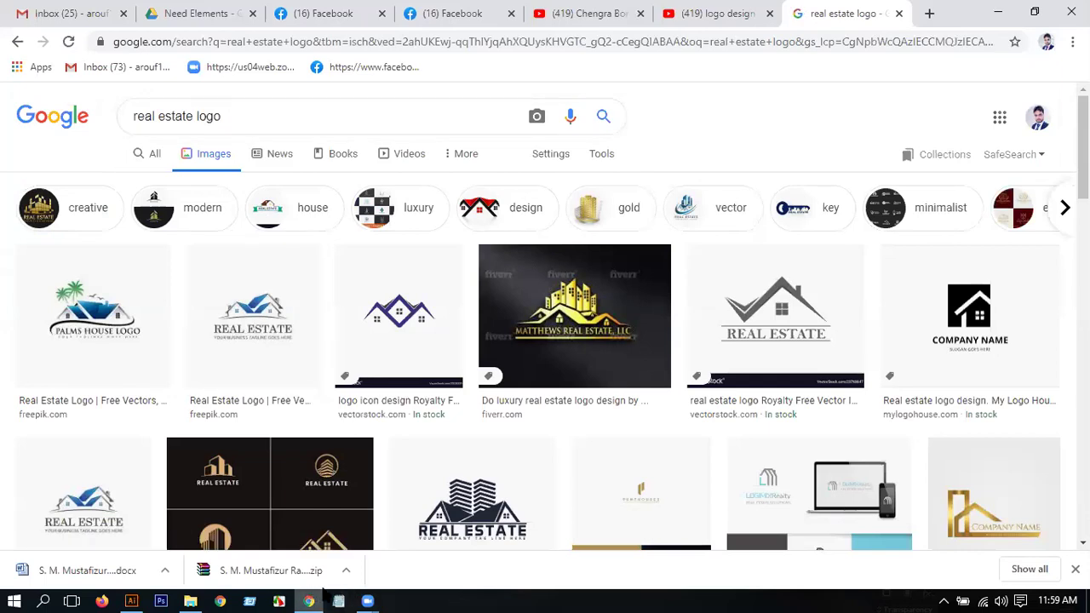
# Step: Return to the Facebook group's homework post and view its Capital Group mockup with the square CG monogram enlarged
pyautogui.click(460, 16)
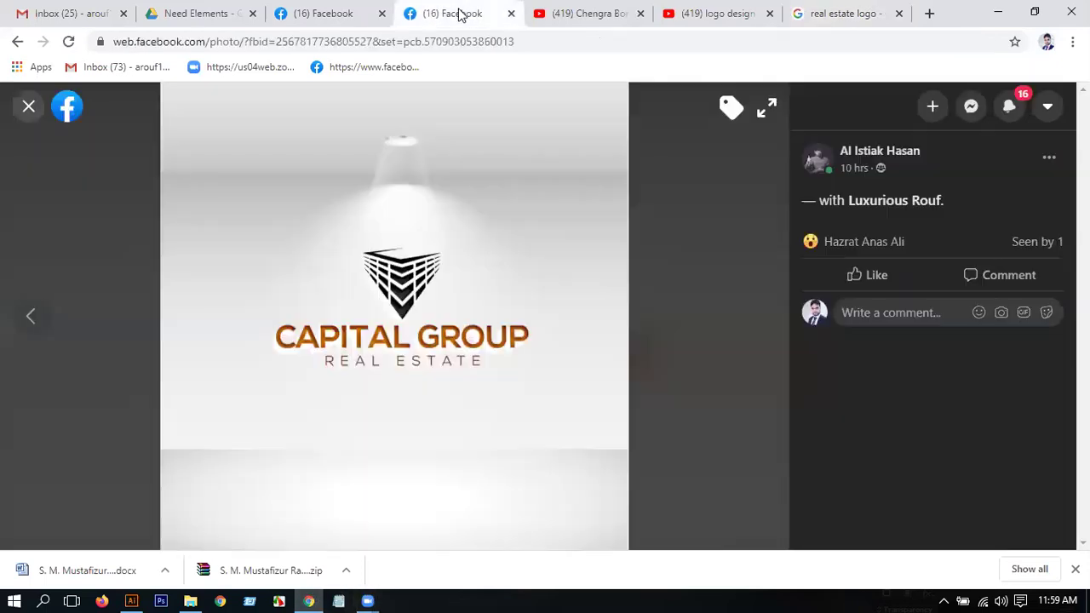
pyautogui.click(26, 106)
pyautogui.click(29, 107)
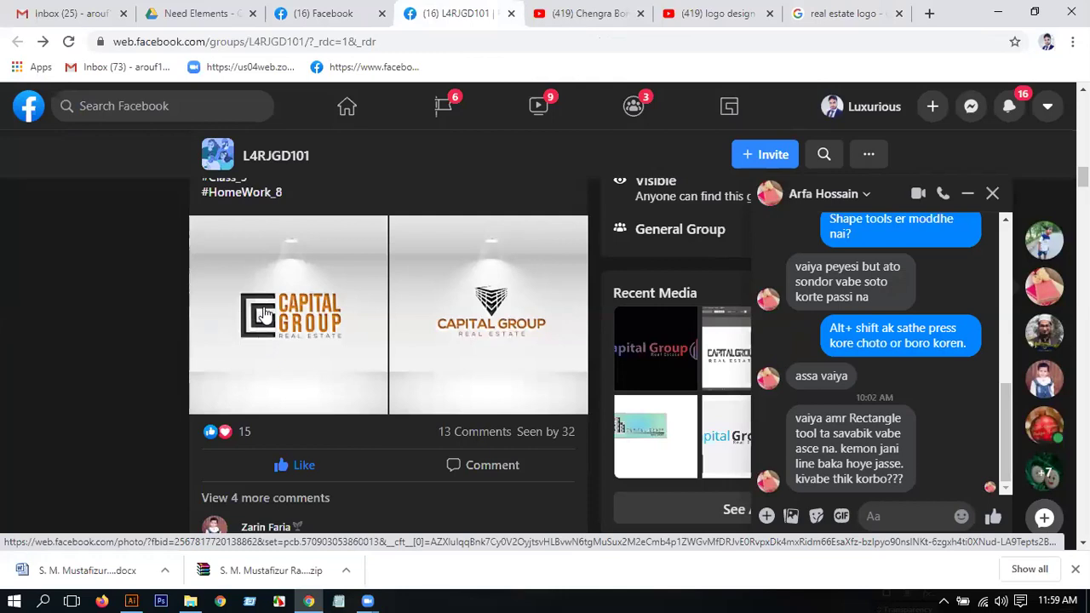
pyautogui.click(362, 302)
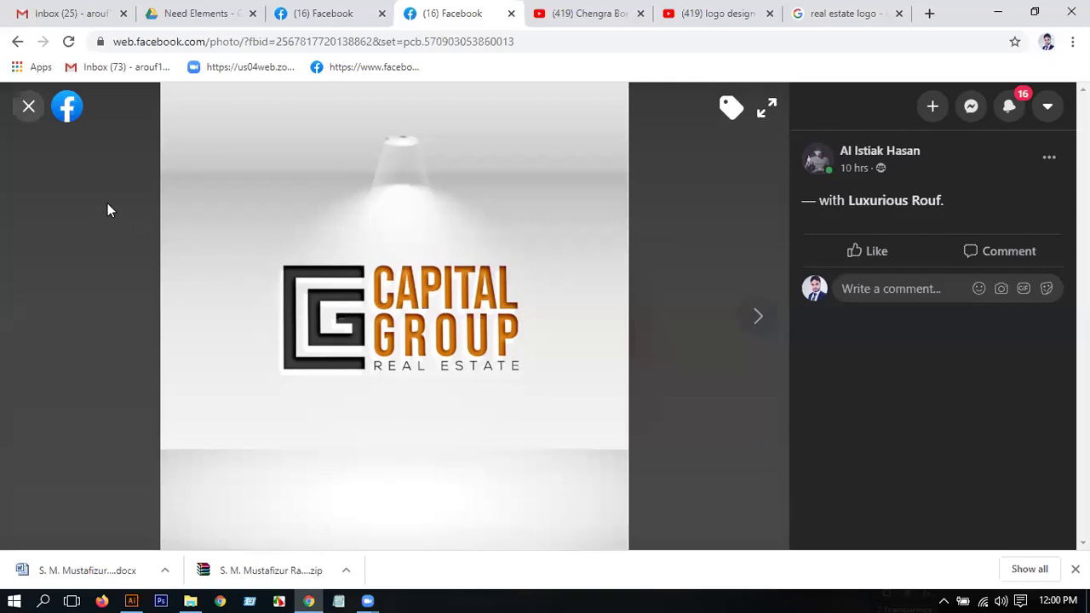
# Step: Close the enlarged mockup and examine the following homework posts, including the blue Capital Group building logo and the green Green Forest badge
pyautogui.click(28, 104)
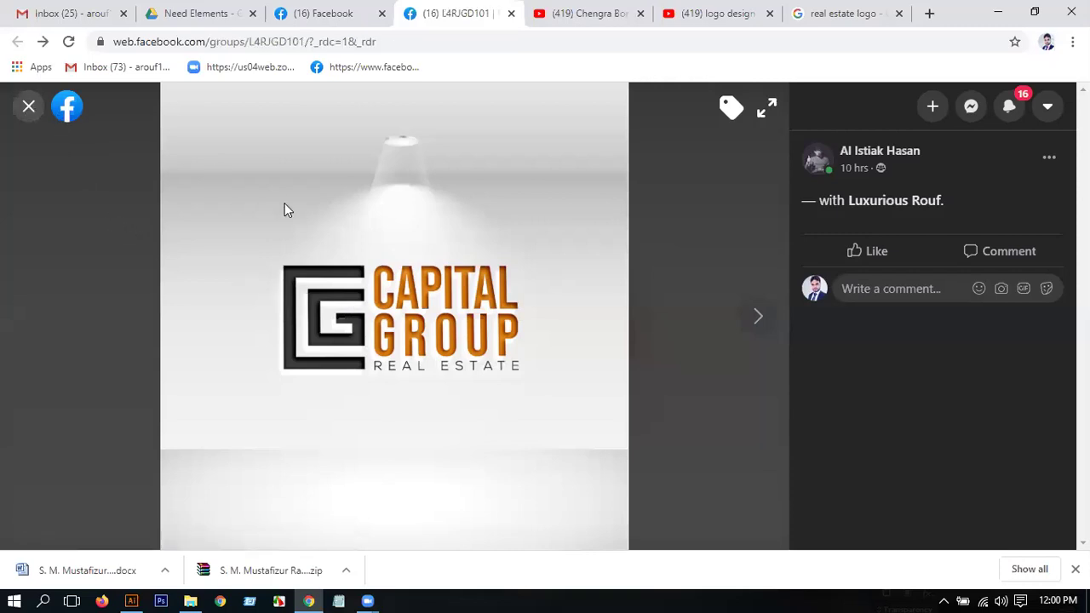
pyautogui.scroll(-3, 285, 207)
pyautogui.scroll(-5, 371, 275)
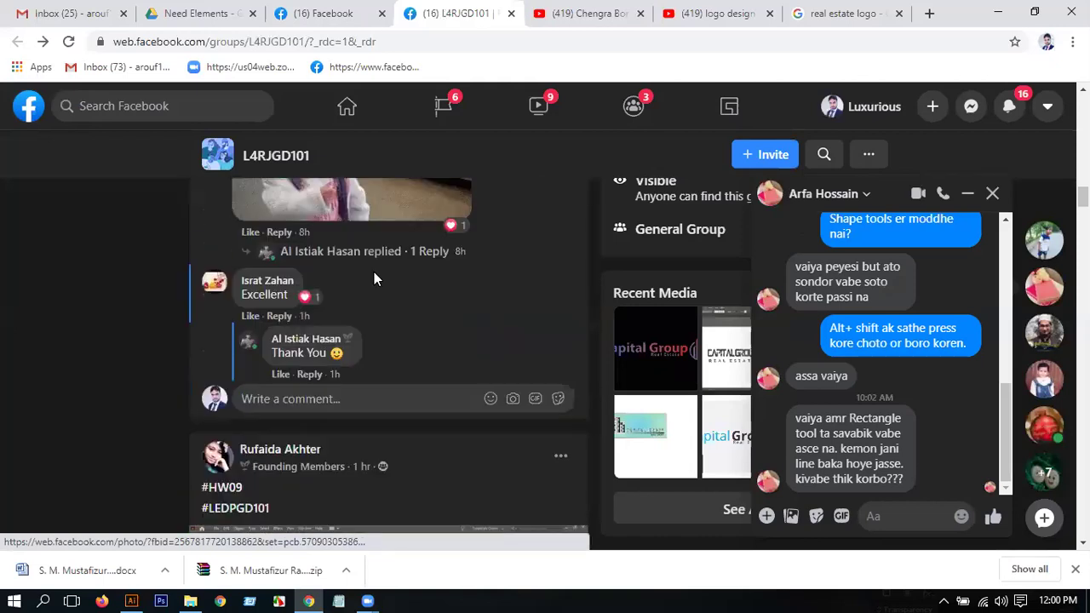
pyautogui.scroll(-10, 380, 280)
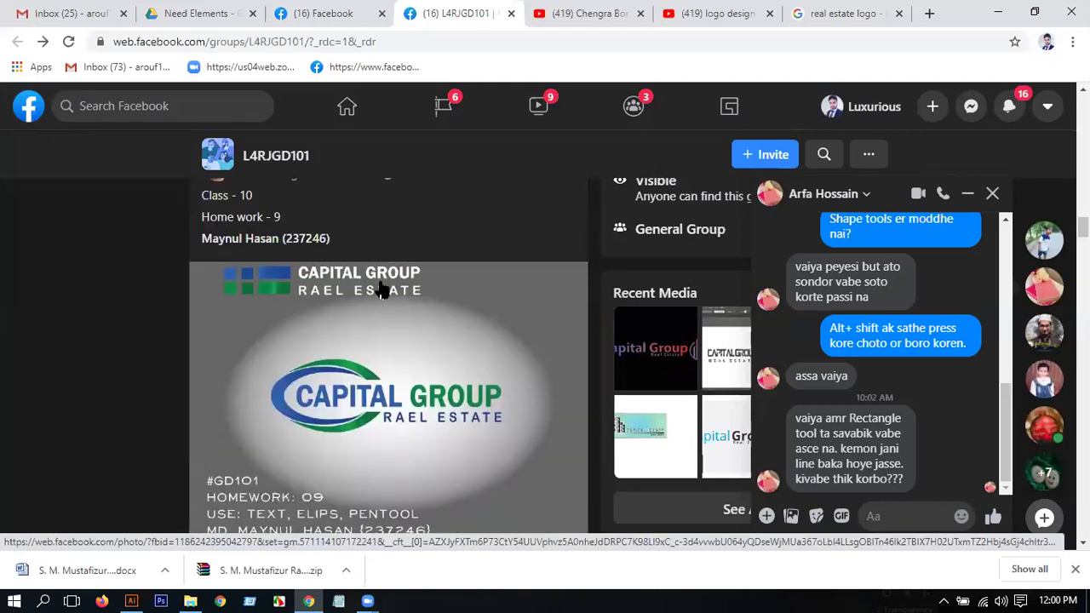
pyautogui.scroll(-10, 381, 289)
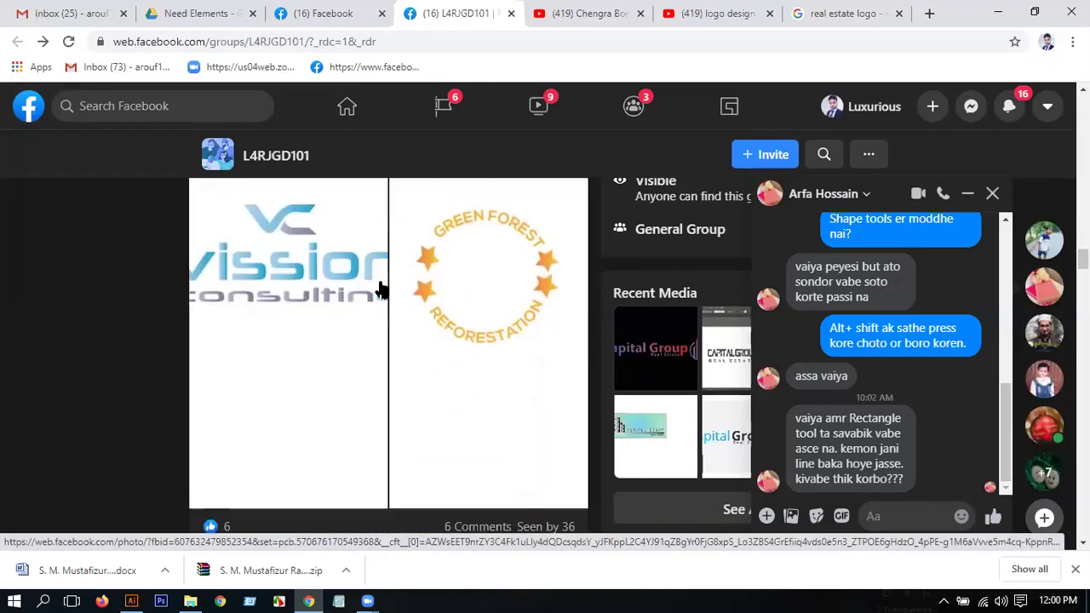
pyautogui.scroll(-2, 381, 286)
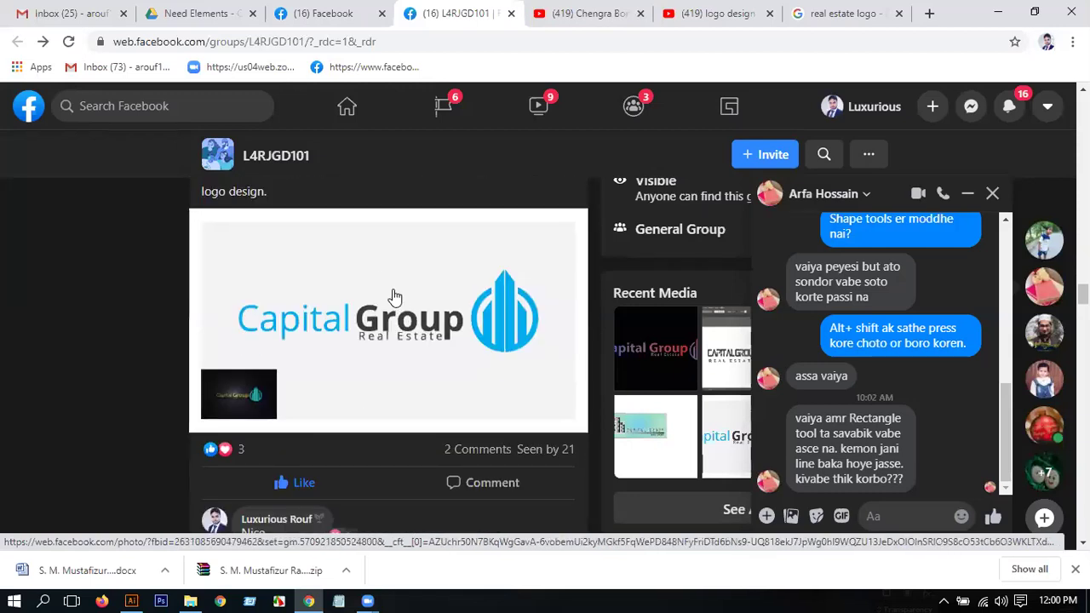
pyautogui.scroll(3, 394, 296)
pyautogui.scroll(-6, 393, 296)
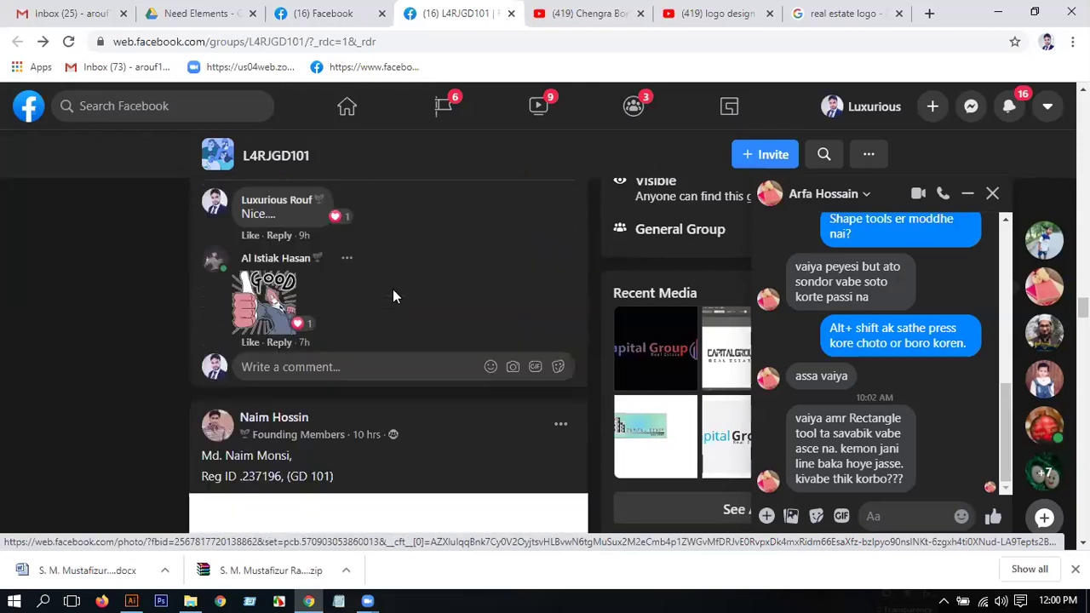
pyautogui.scroll(5, 393, 292)
pyautogui.scroll(-2, 402, 320)
pyautogui.scroll(-8, 407, 328)
pyautogui.scroll(2, 409, 332)
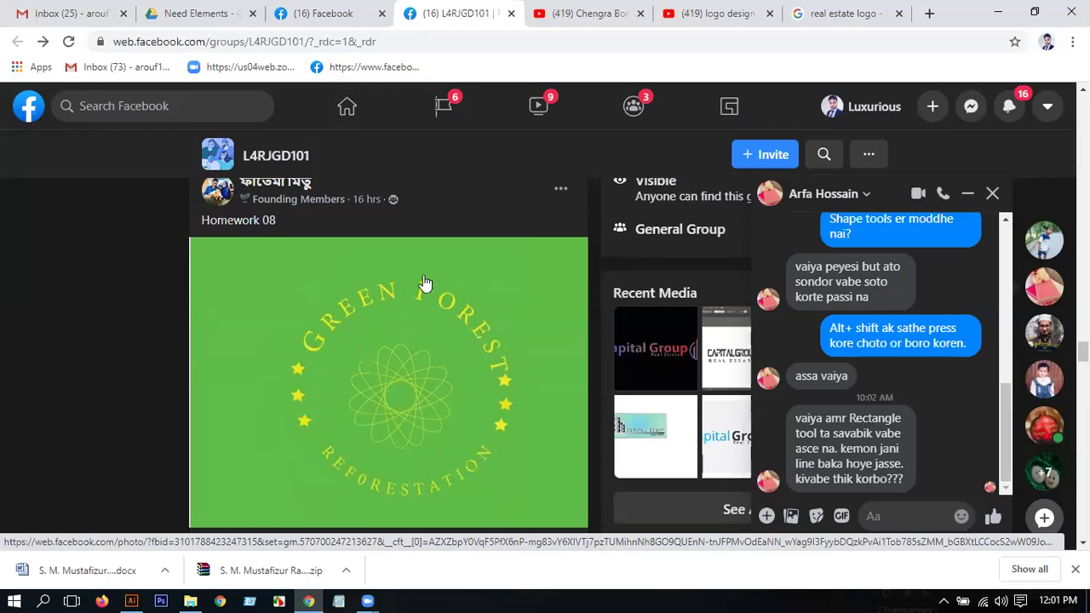
# Step: Review further homework posts in the group feed, including the gold Backbencher Group logos and the black Green Forest Reforestation badge
pyautogui.scroll(-8, 400, 277)
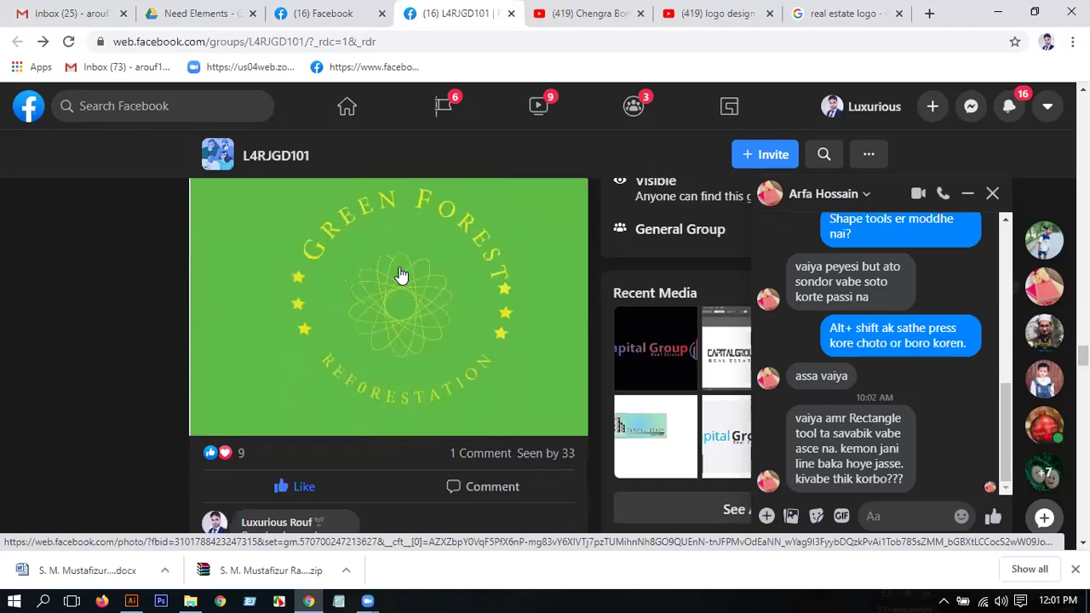
pyautogui.scroll(-2, 400, 284)
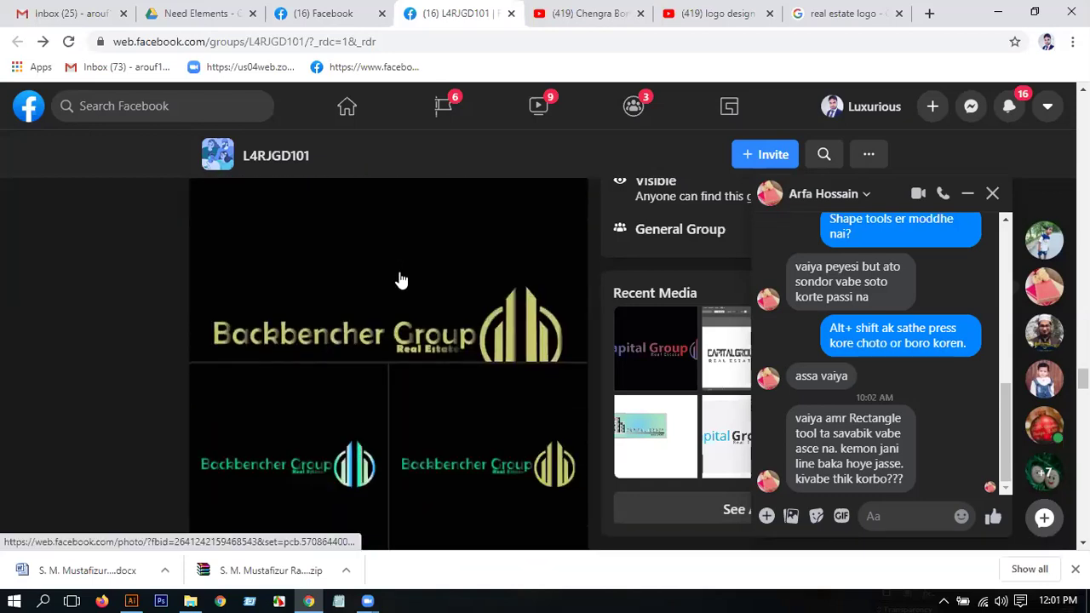
pyautogui.scroll(-2, 375, 281)
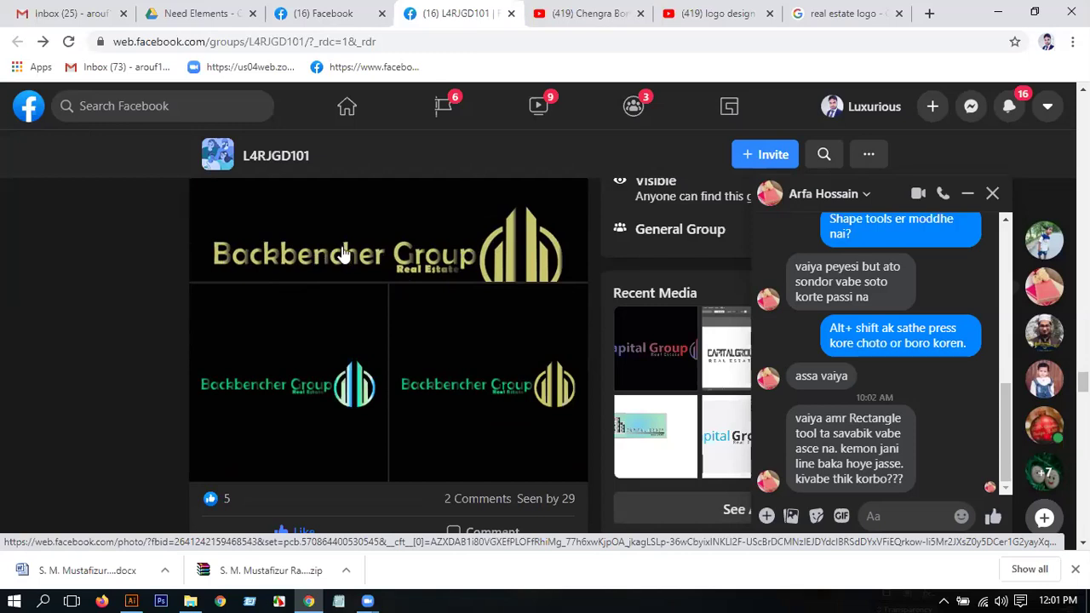
pyautogui.scroll(-10, 347, 253)
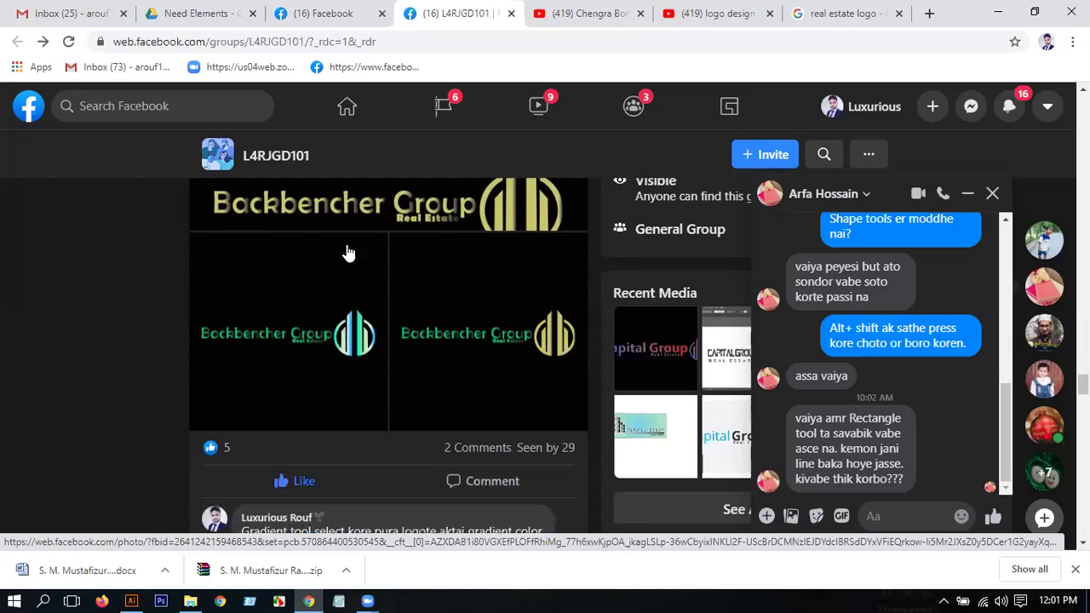
pyautogui.scroll(-15, 346, 251)
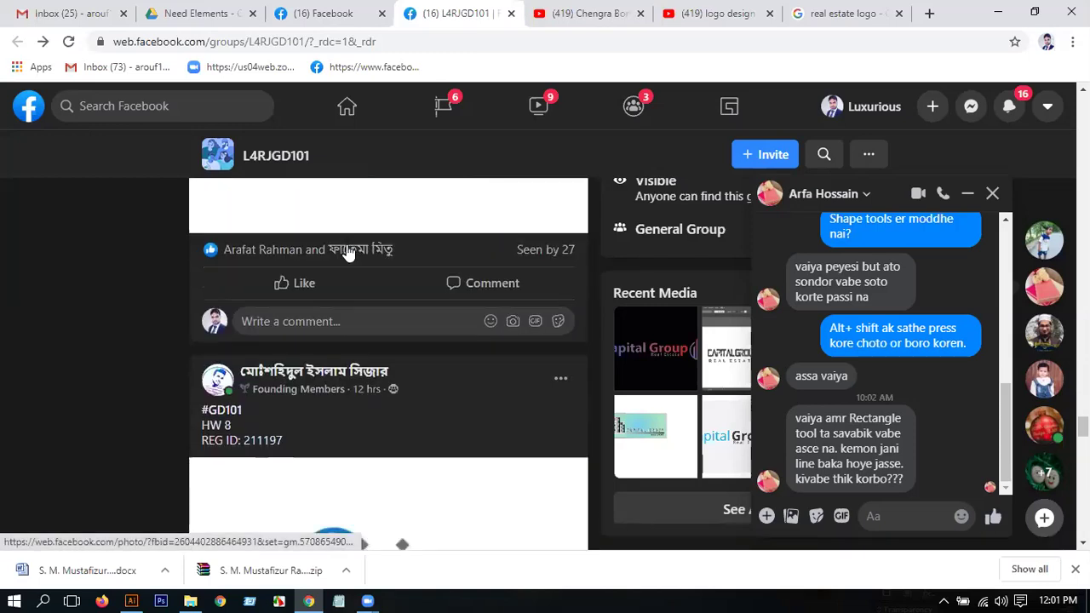
pyautogui.scroll(-10, 358, 264)
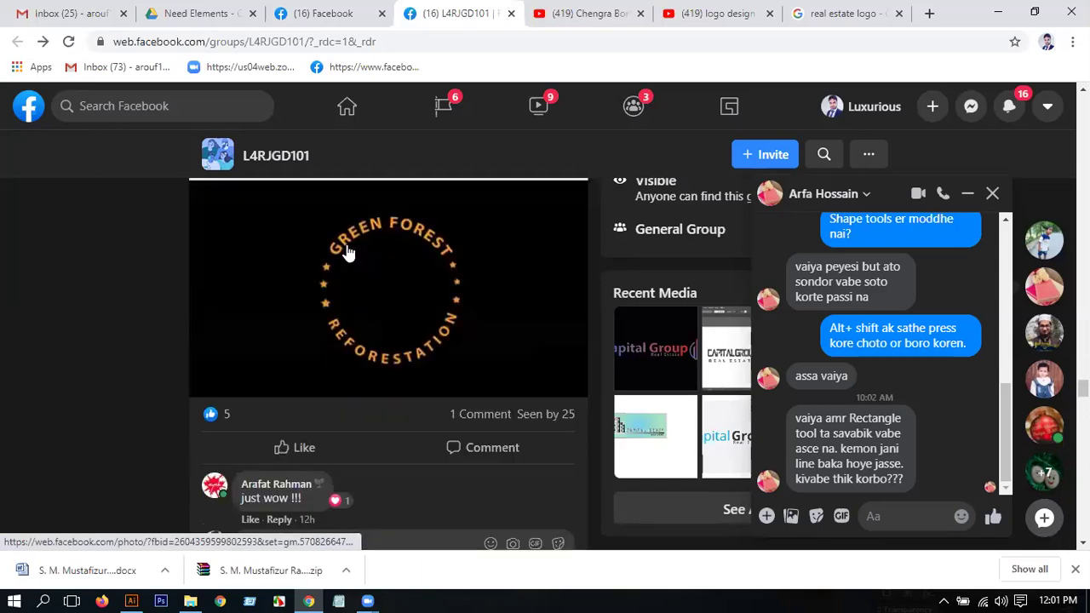
pyautogui.scroll(15, 372, 274)
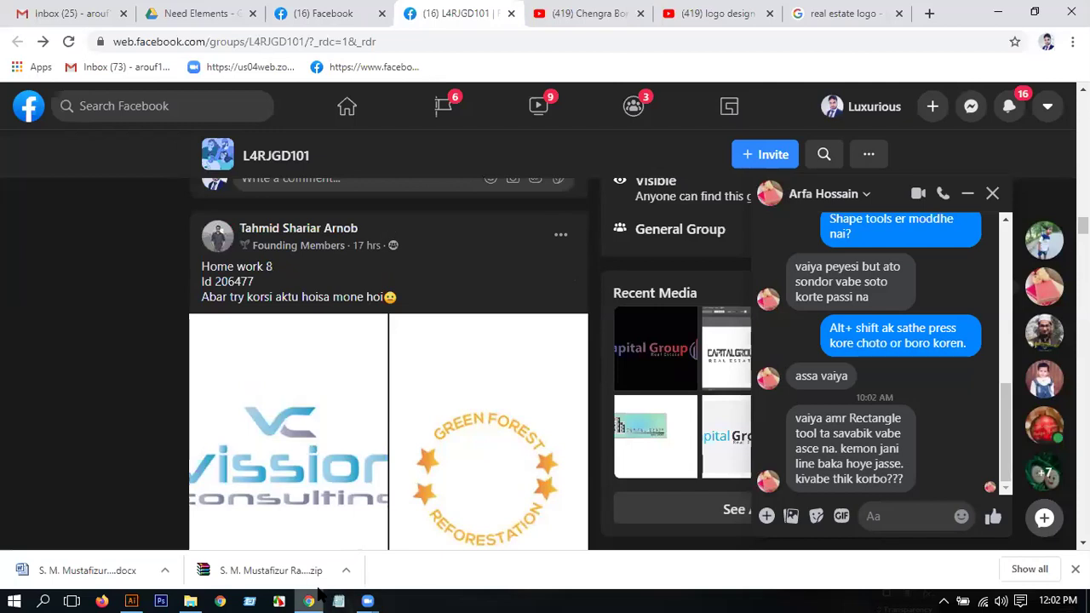
# Step: Switch to Illustrator's CMYK document and move the LOGO DESIGN lettering up near the artboard's upper edge
pyautogui.moveTo(367, 593)
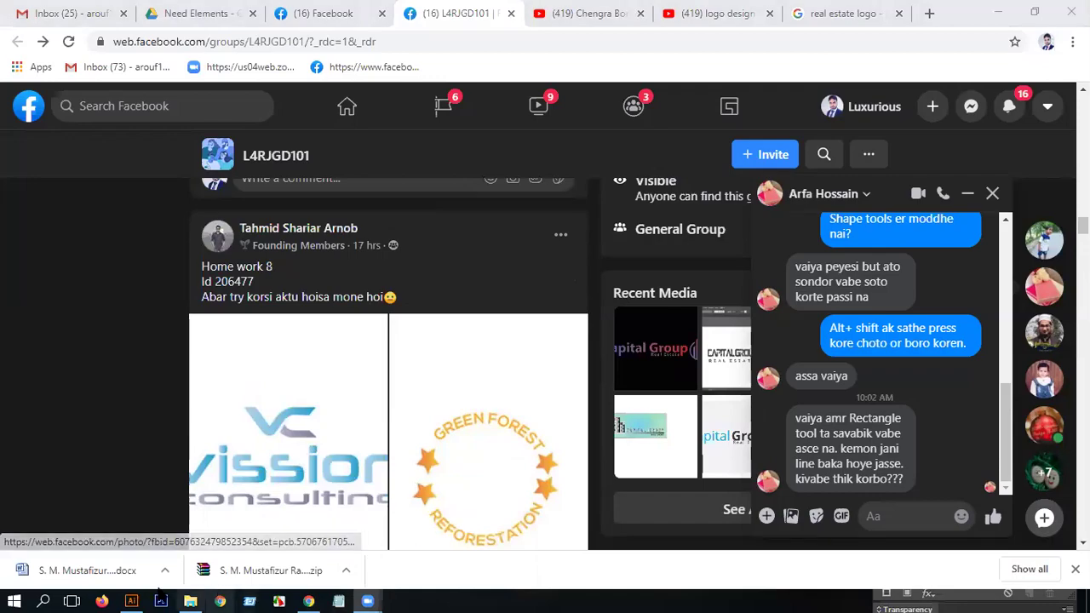
pyautogui.click(132, 602)
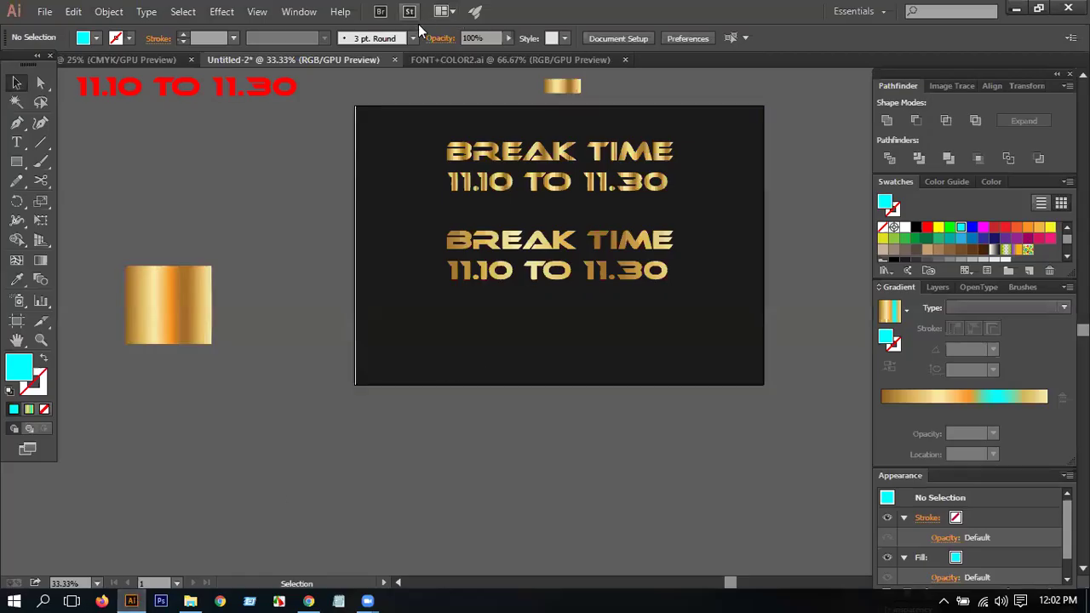
pyautogui.click(131, 58)
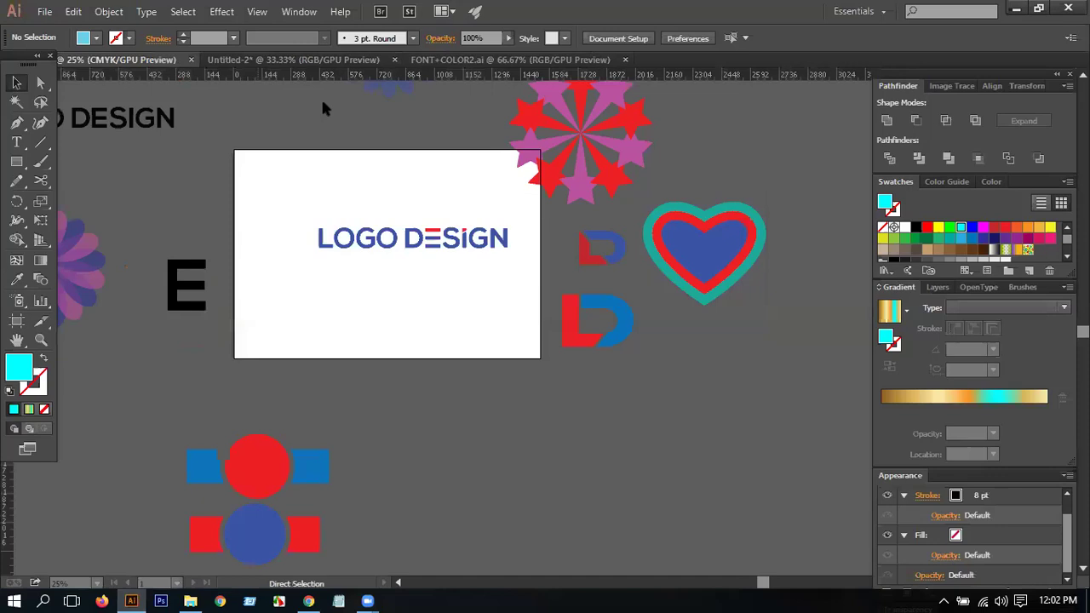
pyautogui.click(16, 82)
pyautogui.moveTo(284, 202); pyautogui.dragTo(524, 306)
pyautogui.moveTo(462, 236); pyautogui.dragTo(430, 189)
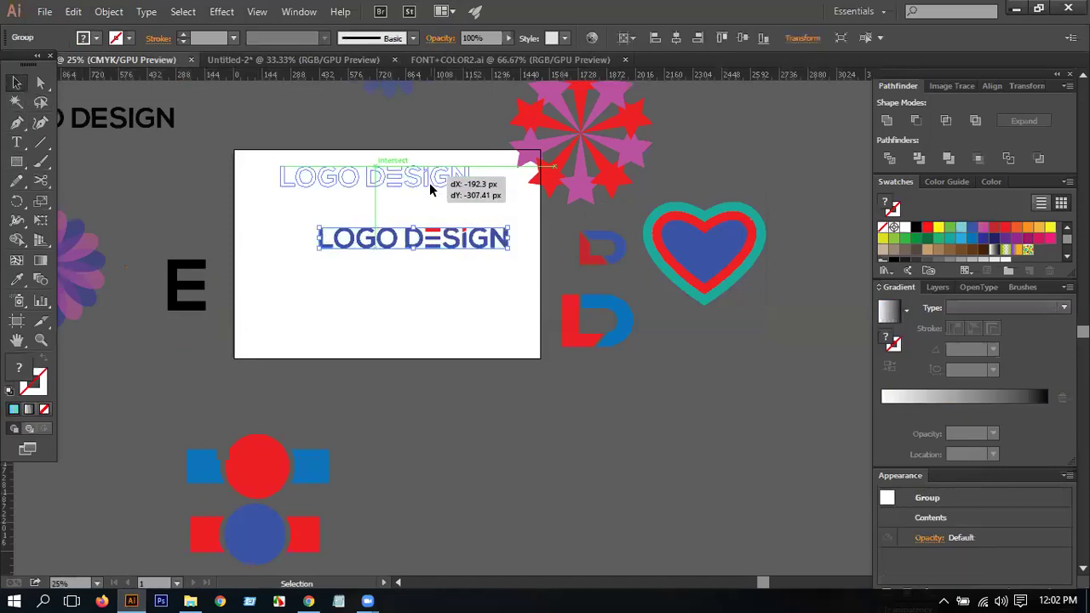
pyautogui.moveTo(350, 272); pyautogui.dragTo(352, 271)
pyautogui.keyDown('alt'); pyautogui.scroll(2, 353, 268); pyautogui.keyUp('alt')
pyautogui.keyDown('alt'); pyautogui.scroll(-1, 358, 267); pyautogui.keyUp('alt')
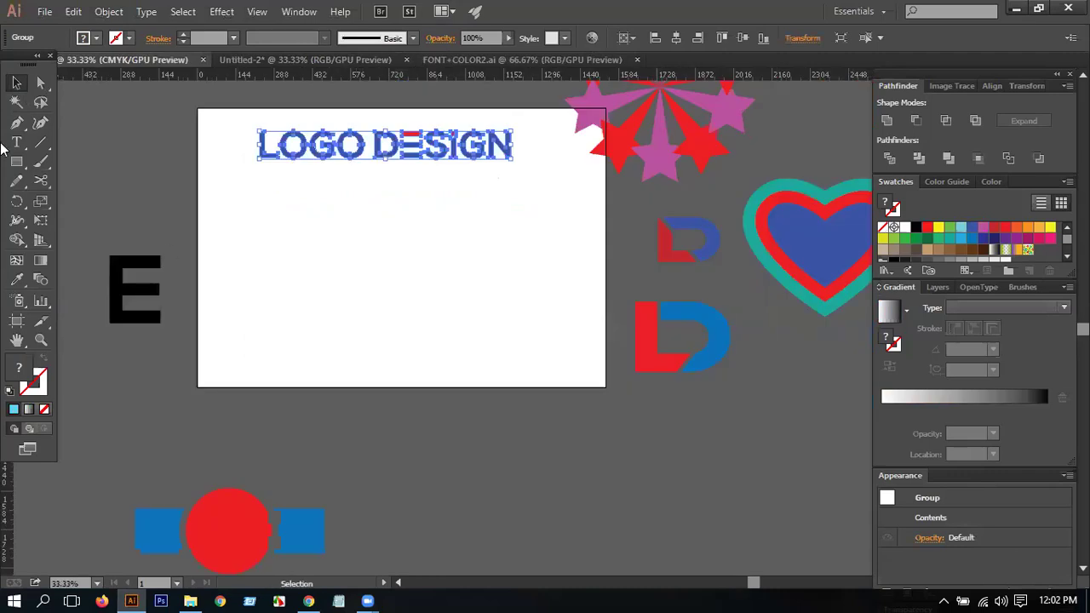
# Step: Draw a square with the Rectangle tool in the empty artboard area below the LOGO DESIGN lettering
pyautogui.click(16, 161)
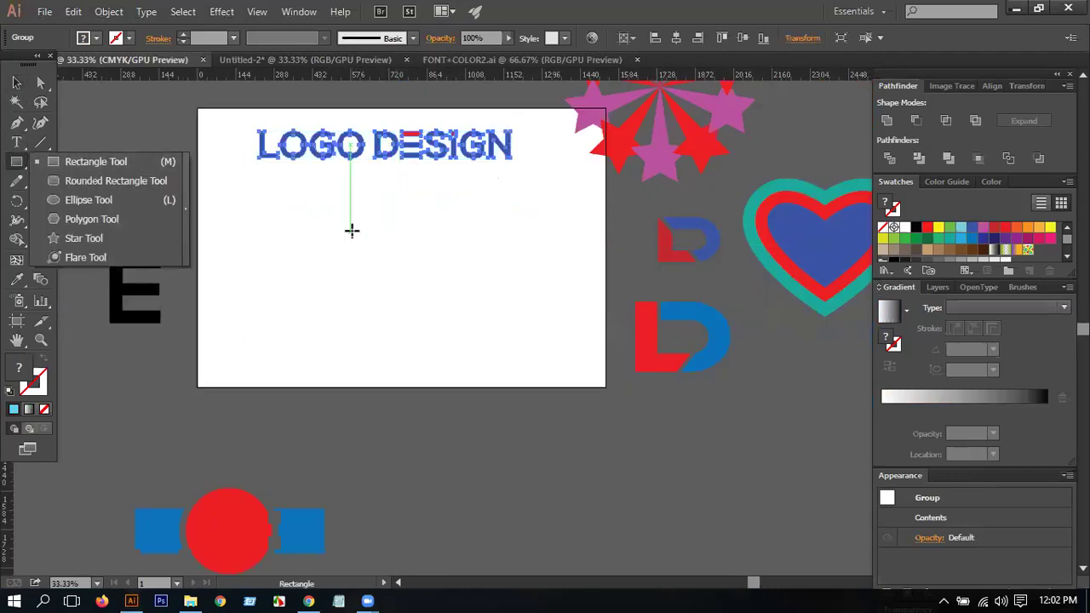
pyautogui.press('alt')
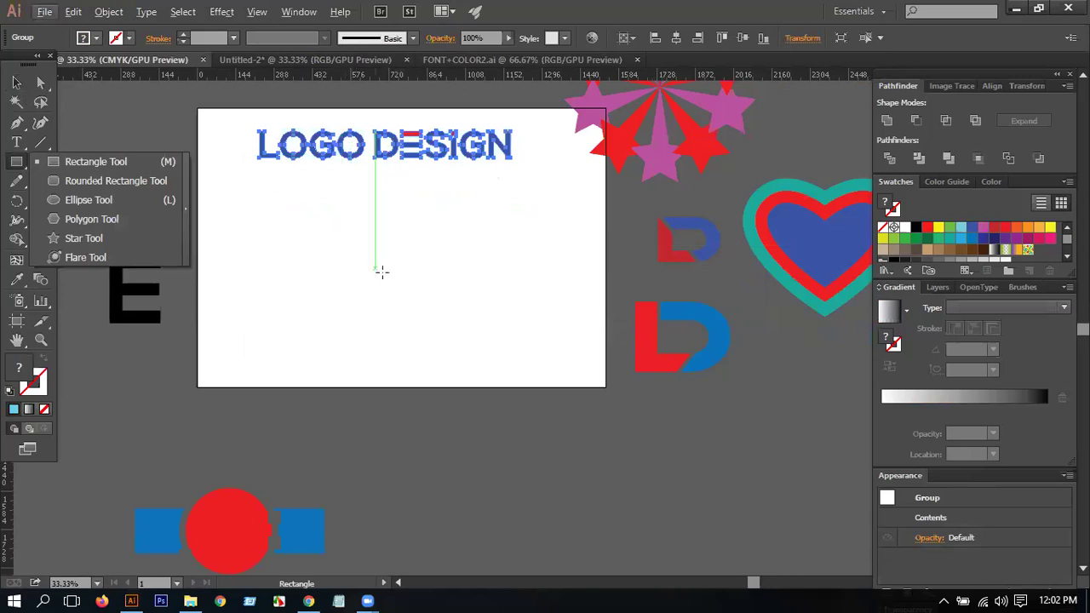
pyautogui.hotkey('alt', 'Tab')
pyautogui.hotkey('alt', 'Tab')
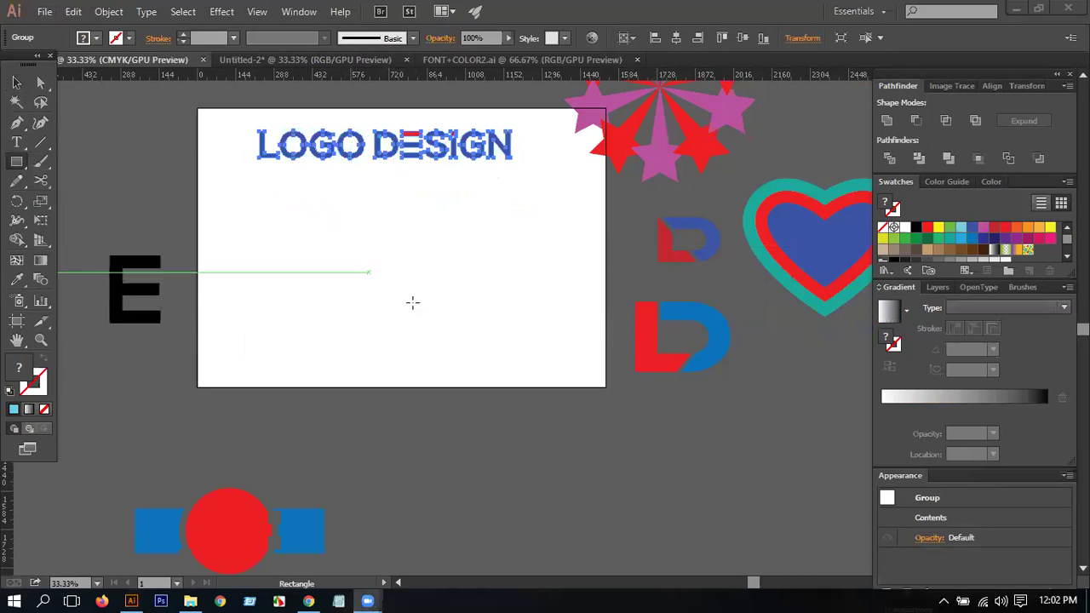
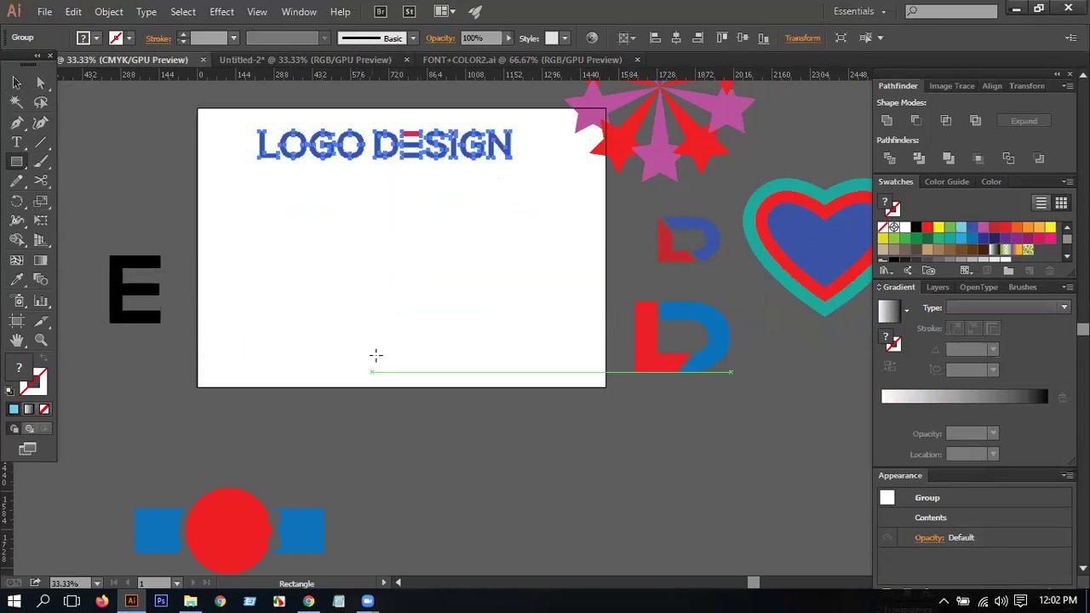
pyautogui.moveTo(359, 254); pyautogui.dragTo(402, 269)
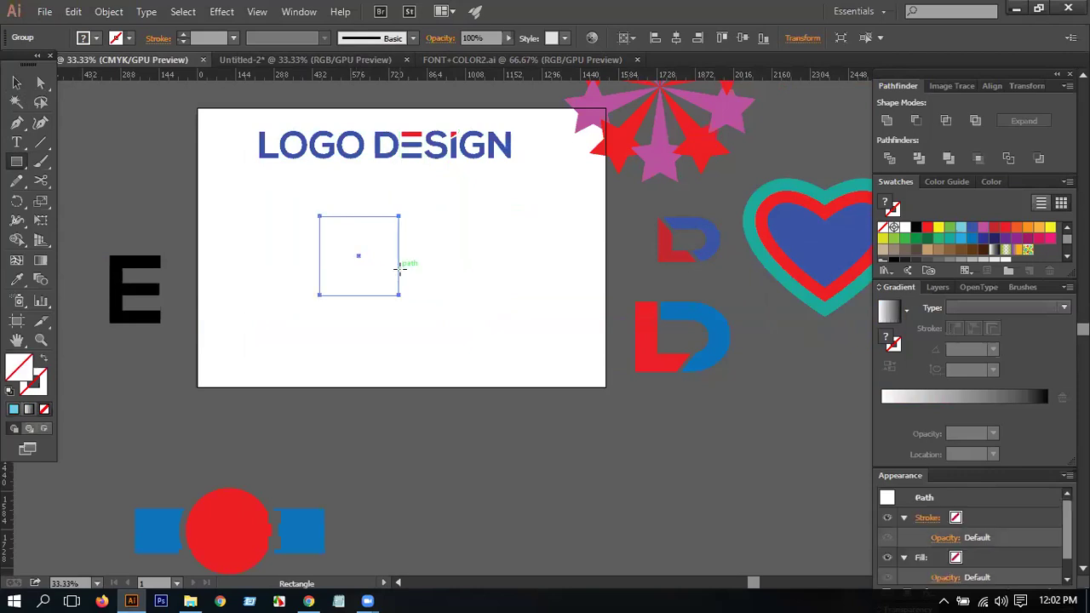
# Step: Set the square's stroke weight to 40 pt
pyautogui.scroll(1, 365, 242)
pyautogui.click(208, 38)
pyautogui.scroll(20, 208, 36)
pyautogui.scroll(15, 207, 32)
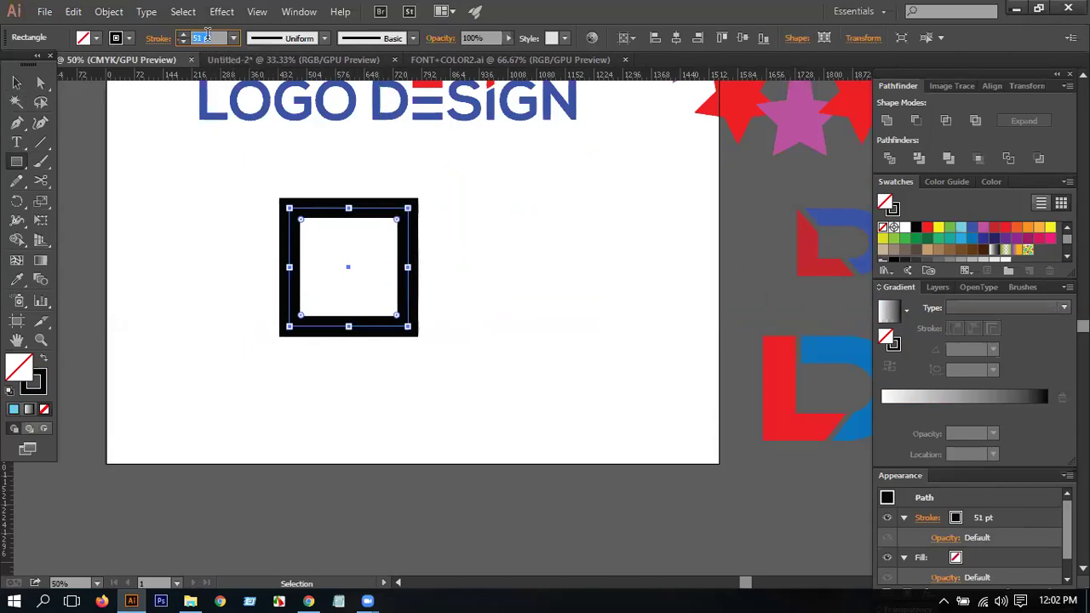
pyautogui.scroll(-10, 207, 33)
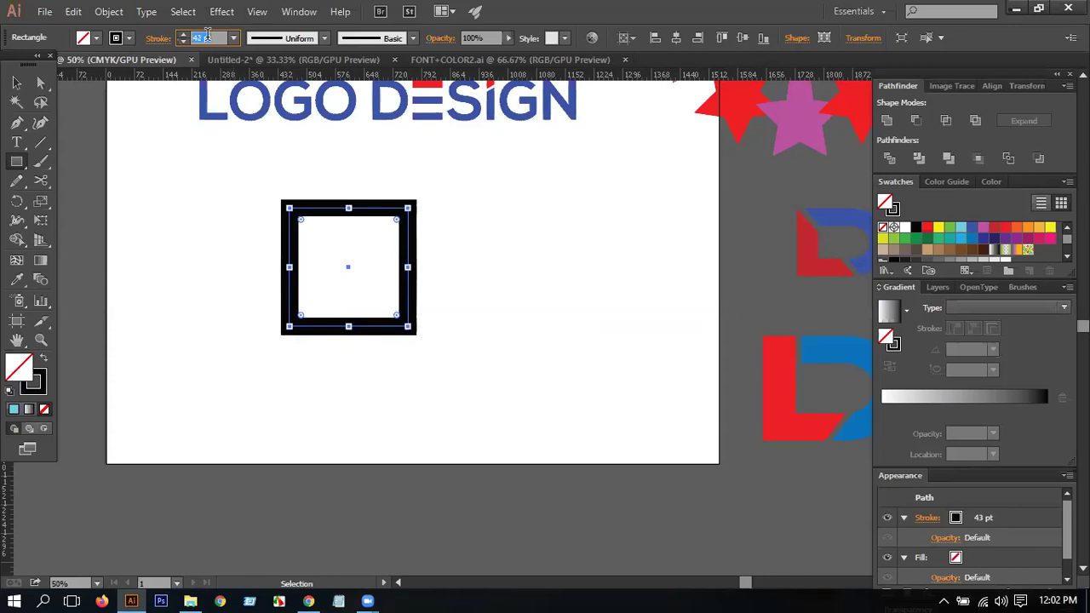
pyautogui.scroll(-1, 207, 33)
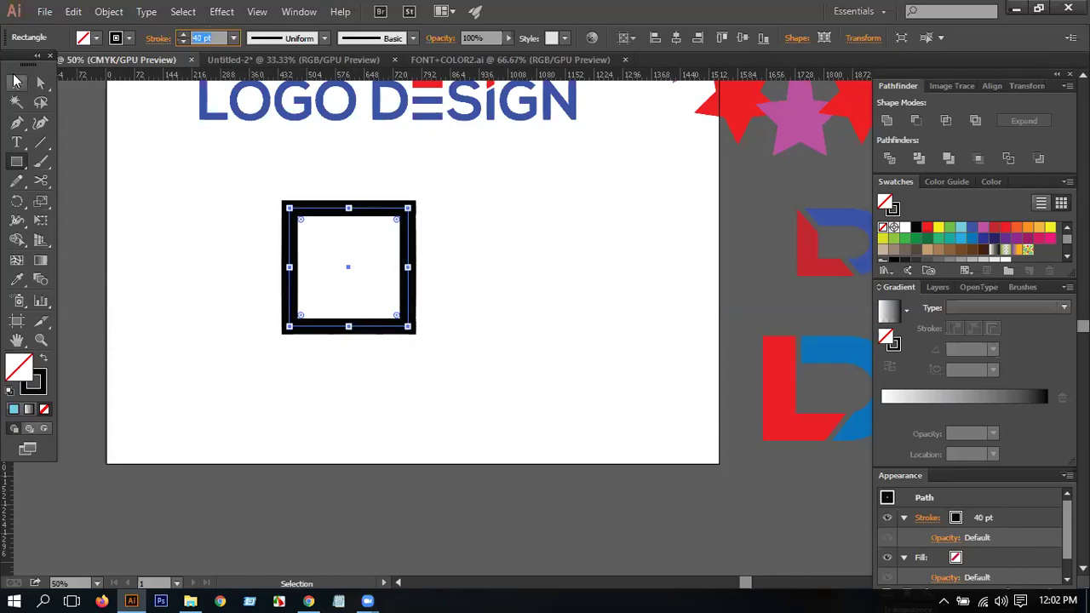
# Step: Draw a horizontal line with the Line Segment tool from the square's centre out past its right side
pyautogui.click(17, 84)
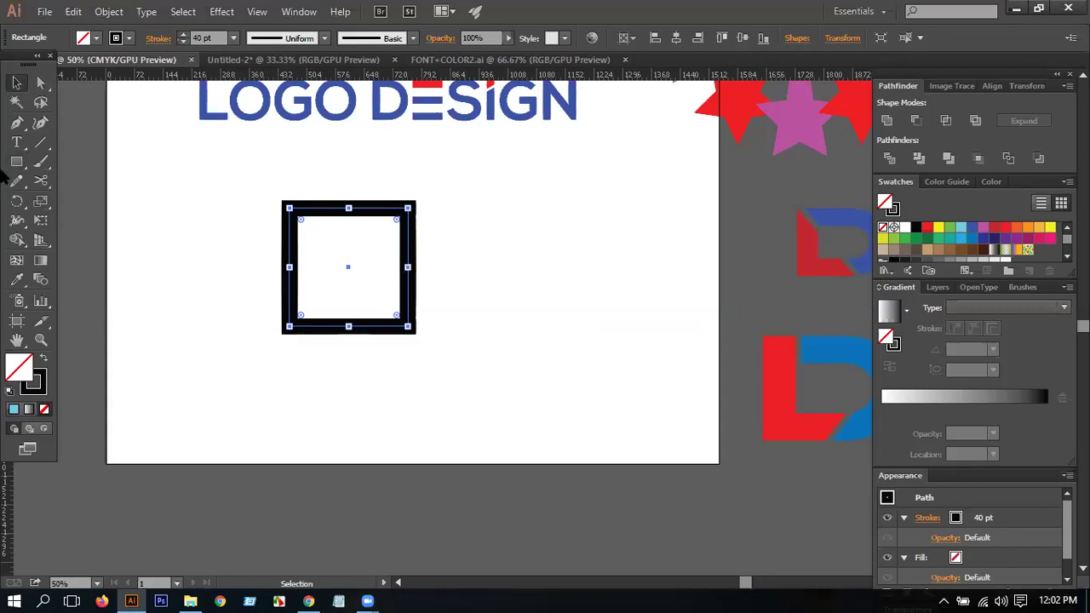
pyautogui.click(40, 143)
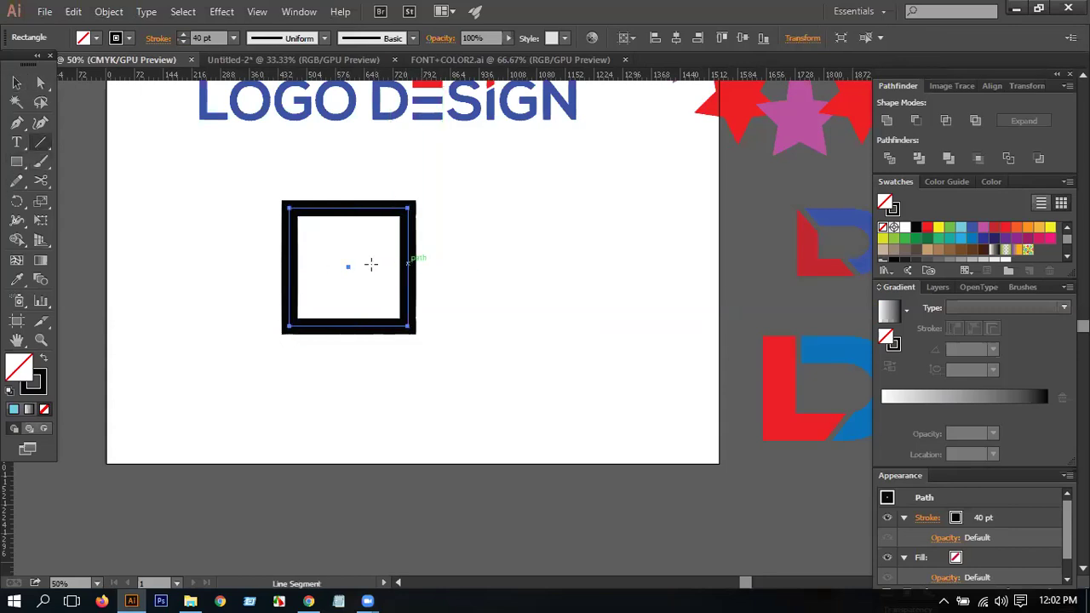
pyautogui.moveTo(347, 267); pyautogui.dragTo(437, 268)
pyautogui.click(16, 82)
pyautogui.scroll(1, 340, 235)
pyautogui.scroll(1, 340, 239)
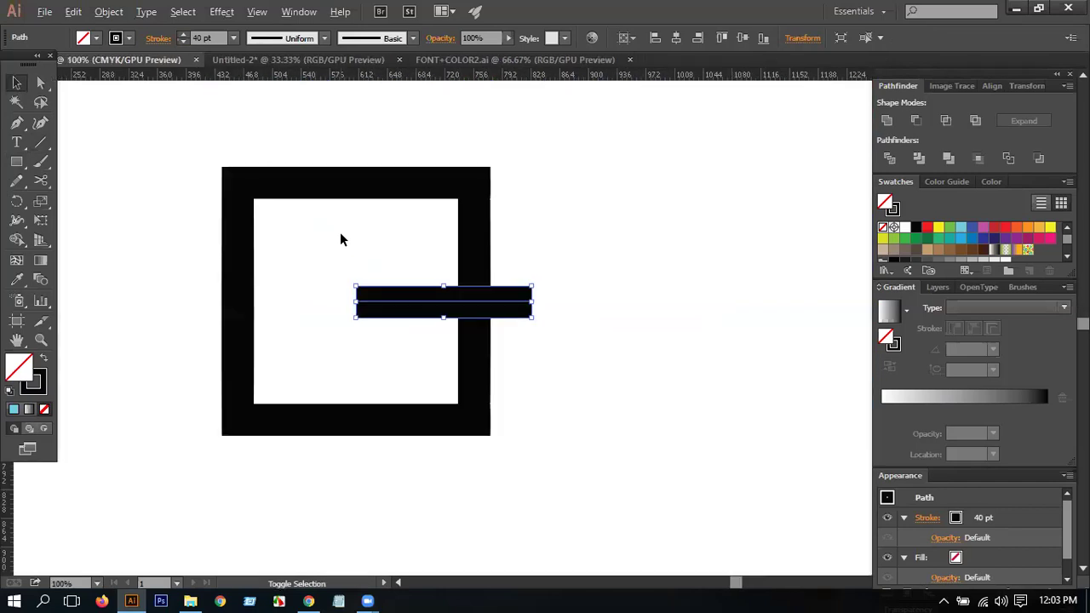
# Step: Duplicate the square as a smaller concentric one inside it, about 182 px wide and high
pyautogui.click(476, 250)
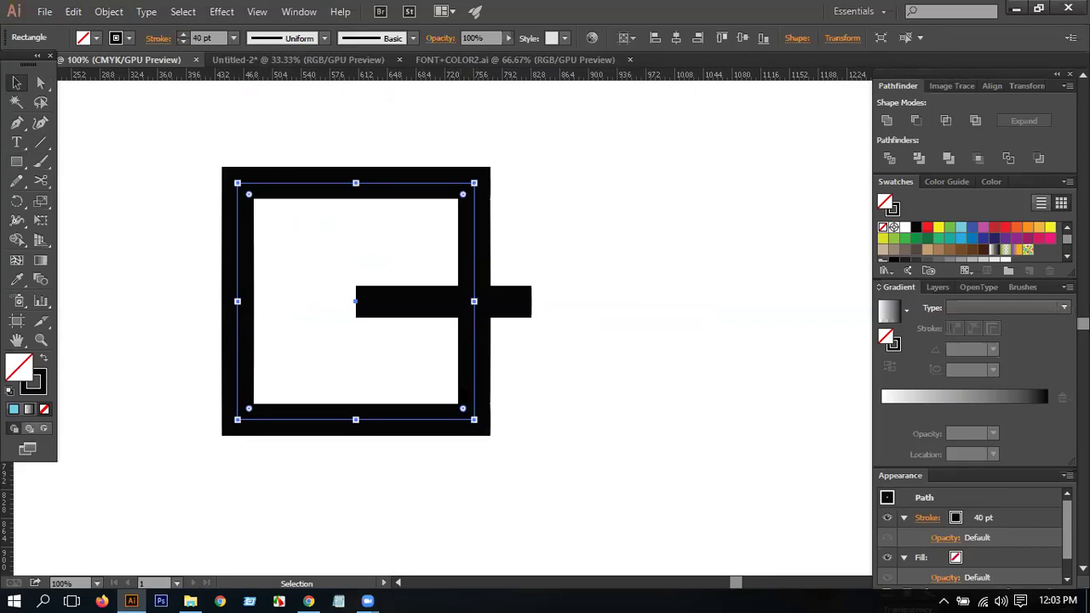
pyautogui.press('a')
pyautogui.press('v')
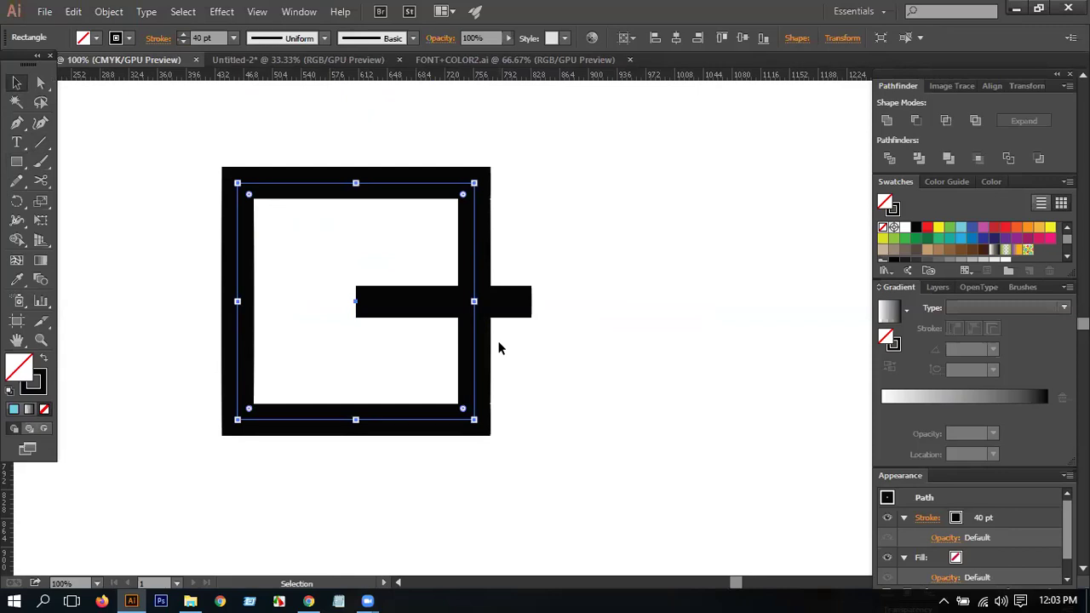
pyautogui.moveTo(474, 419); pyautogui.dragTo(426, 381)
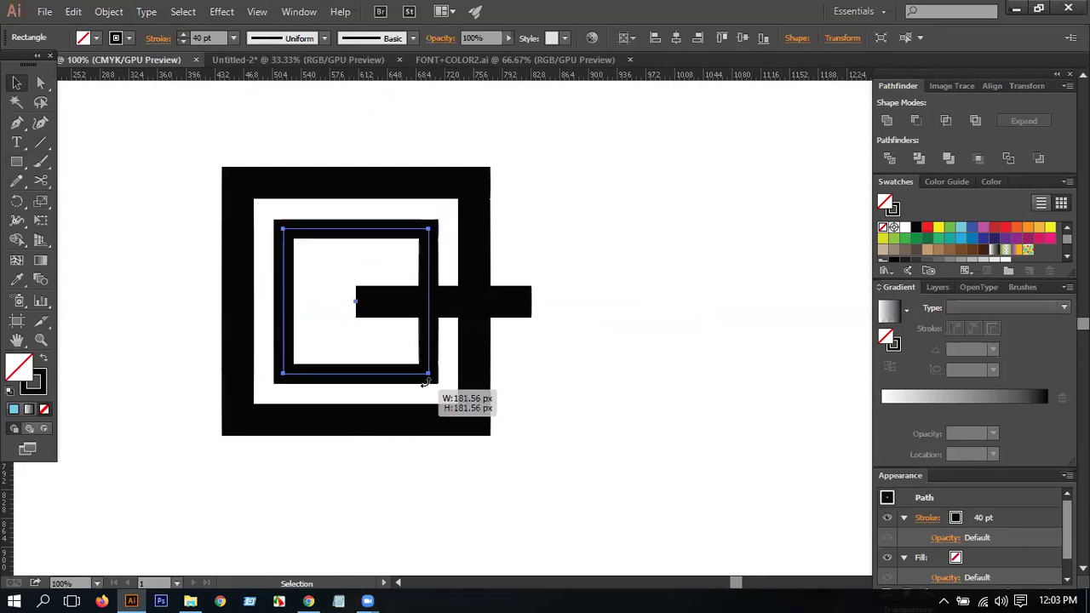
# Step: Match the inner square's stroke to the outer square's 40 pt with the Eyedropper and scale the inner square slightly smaller about its centre
pyautogui.click(16, 278)
pyautogui.click(316, 181)
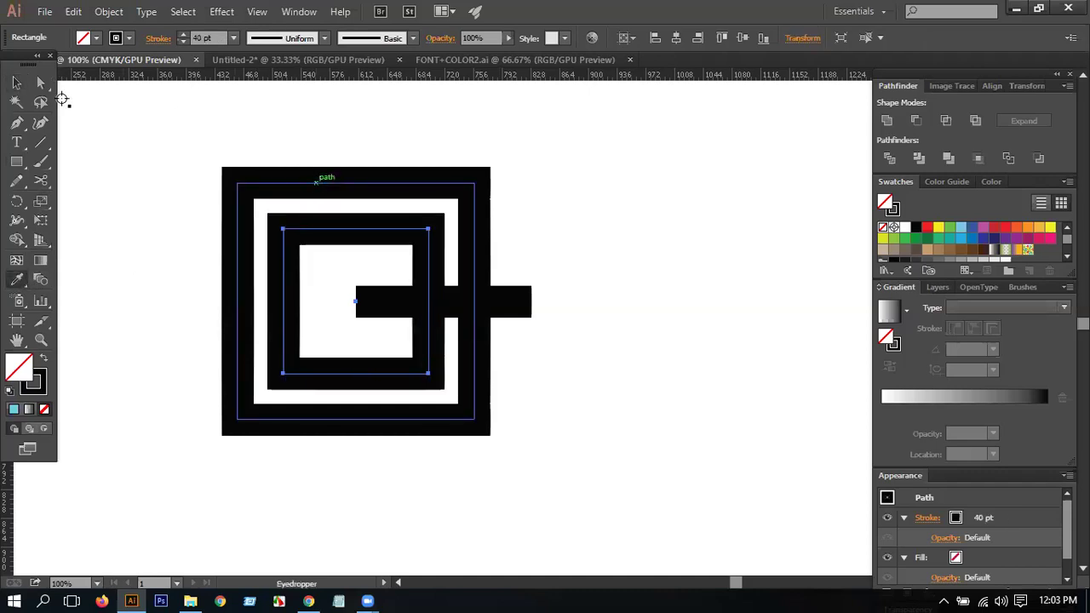
pyautogui.click(16, 83)
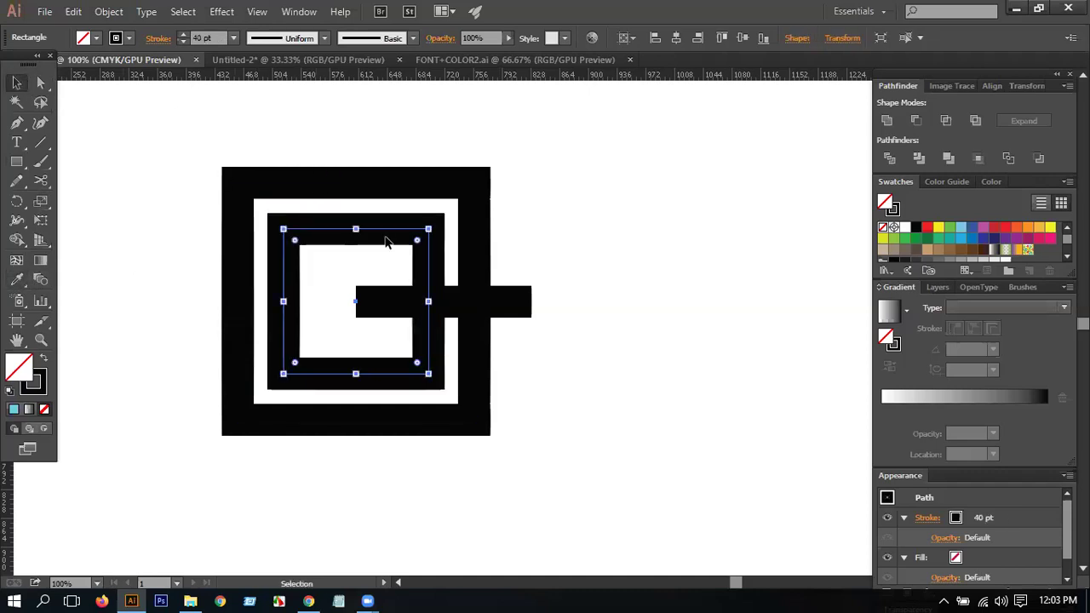
pyautogui.scroll(1, 411, 223)
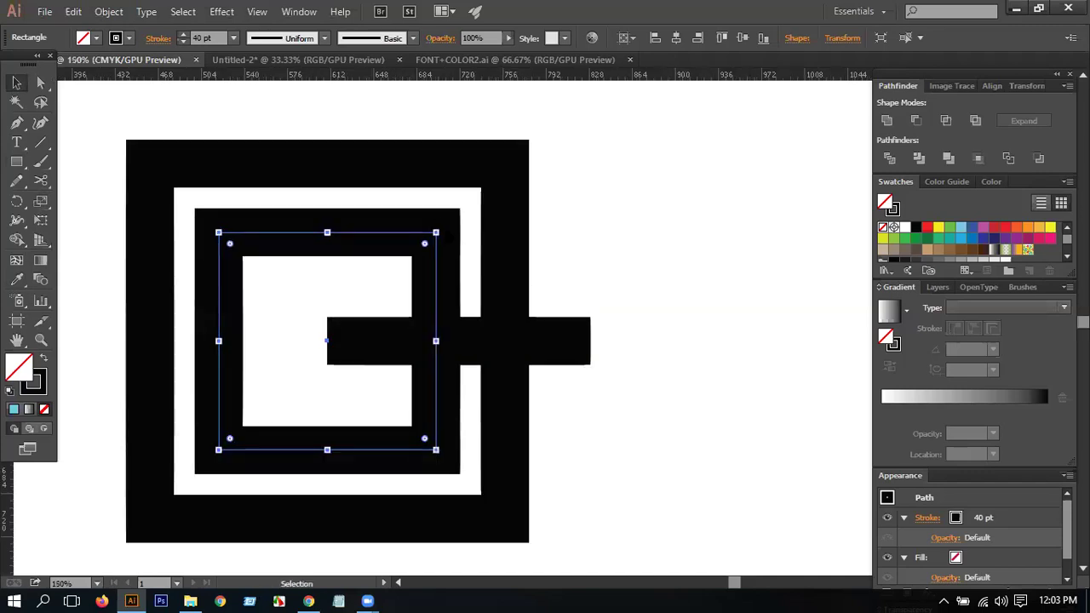
pyautogui.moveTo(438, 231); pyautogui.dragTo(425, 239)
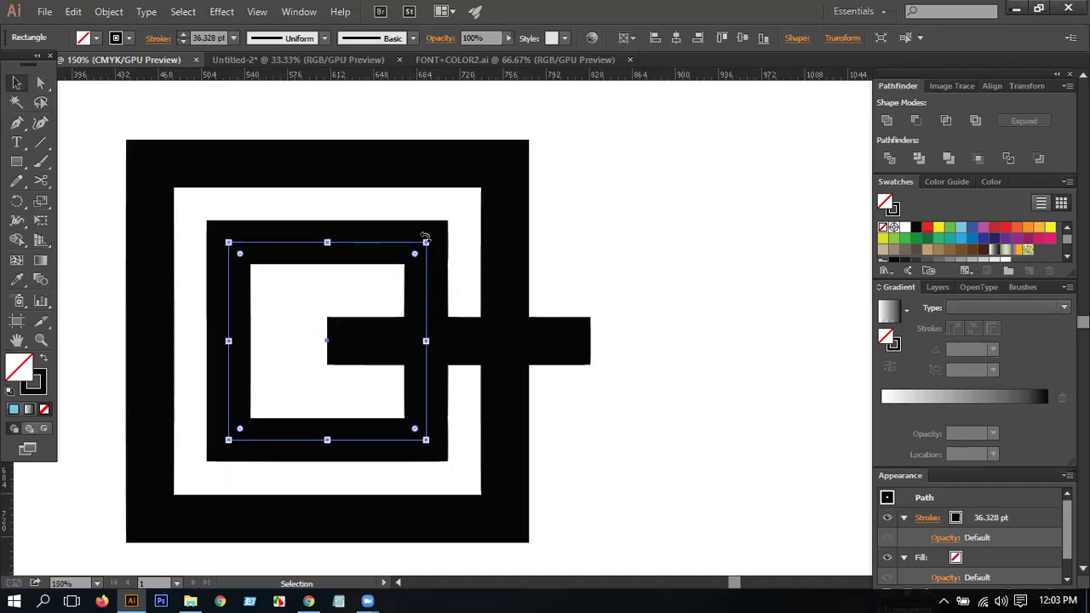
# Step: Set the stroke weight of both squares and the horizontal line to 56 pt
pyautogui.scroll(-2, 426, 241)
pyautogui.moveTo(274, 191); pyautogui.dragTo(514, 338)
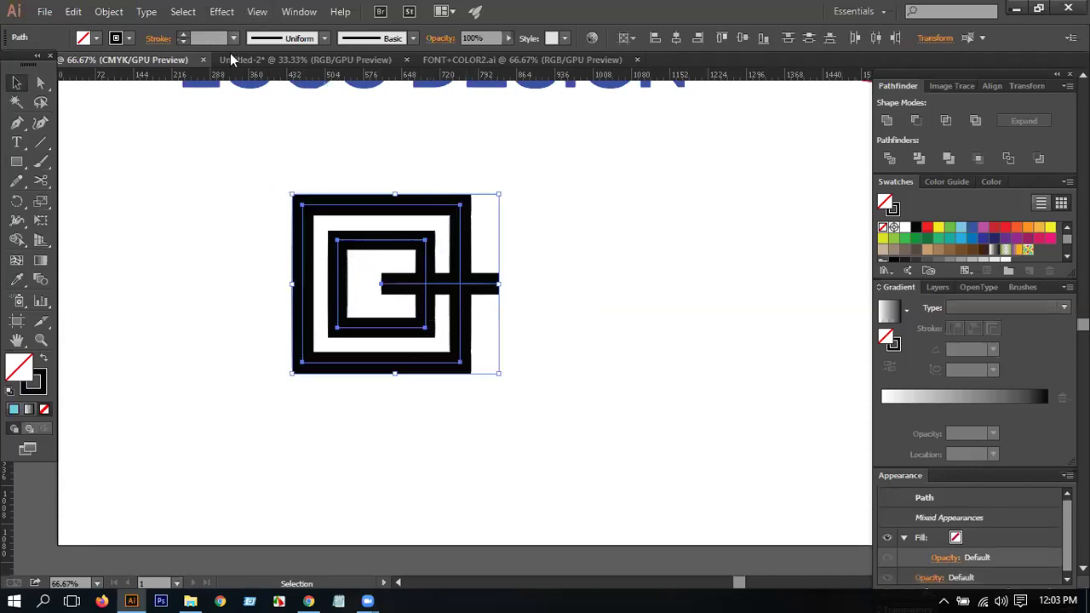
pyautogui.click(230, 38)
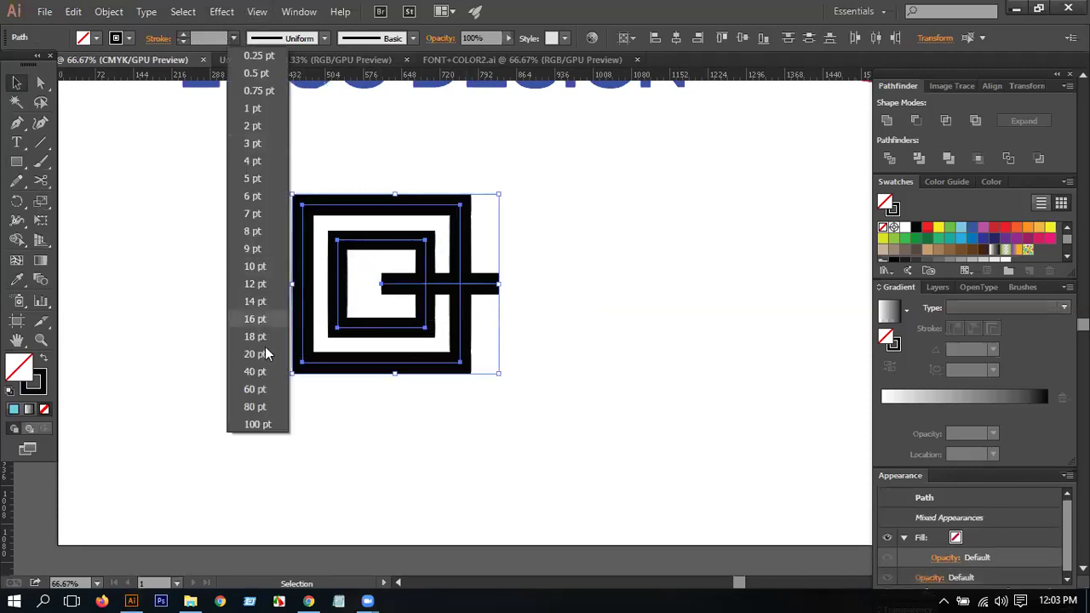
pyautogui.click(252, 358)
pyautogui.click(209, 37)
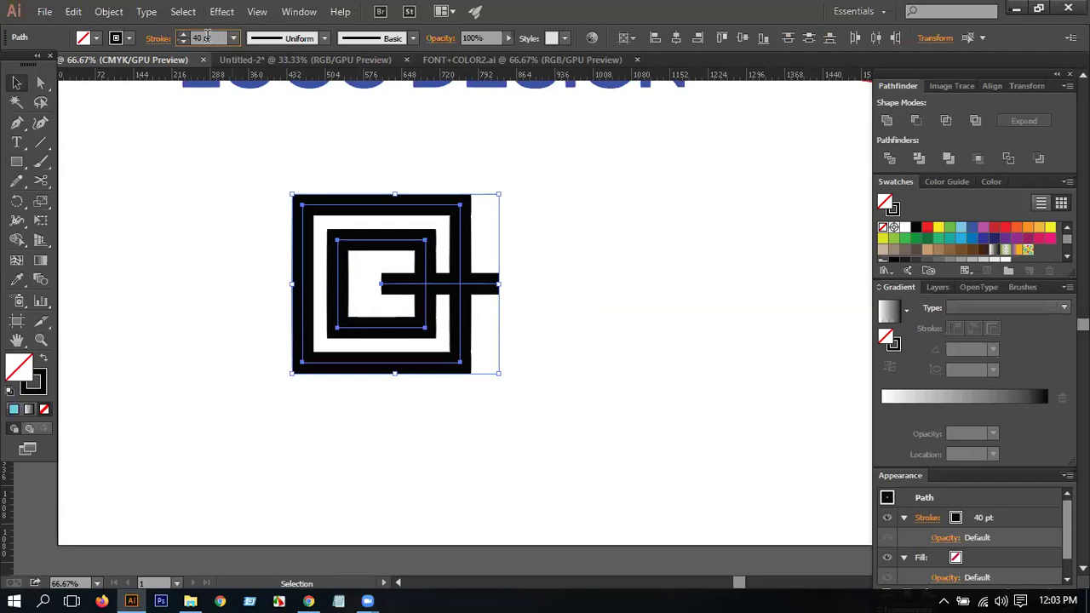
pyautogui.scroll(15, 207, 38)
pyautogui.scroll(2, 207, 38)
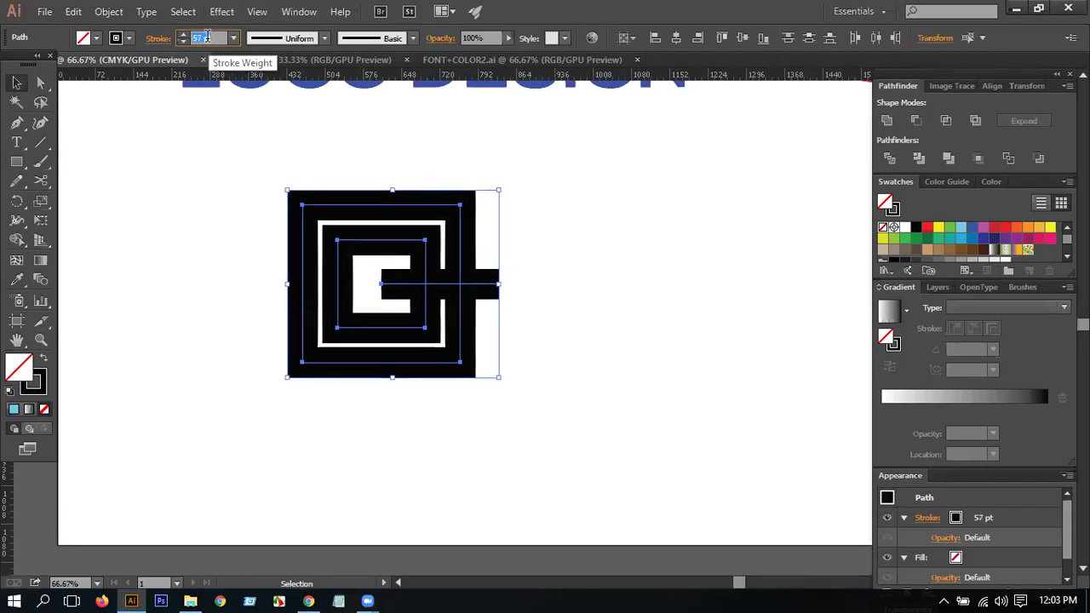
pyautogui.scroll(-1, 207, 37)
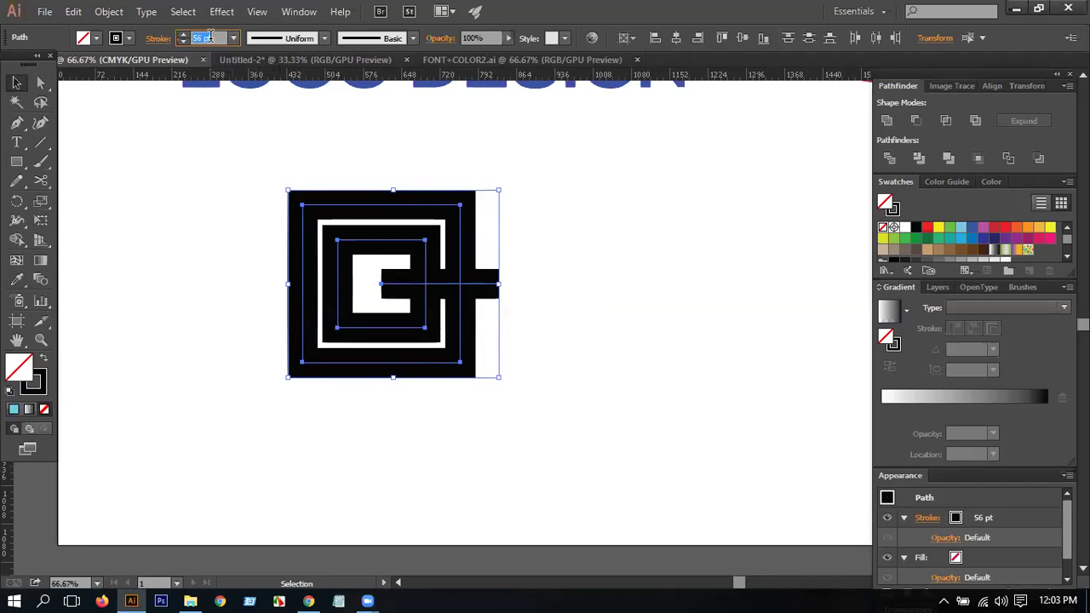
pyautogui.scroll(1, 395, 282)
pyautogui.scroll(1, 394, 282)
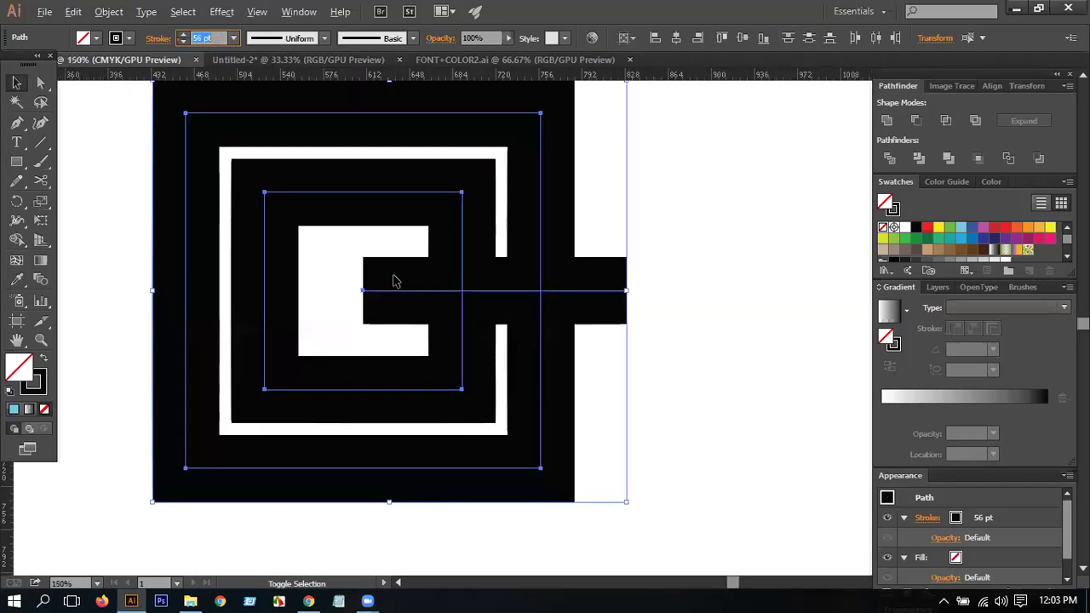
pyautogui.scroll(-1, 394, 282)
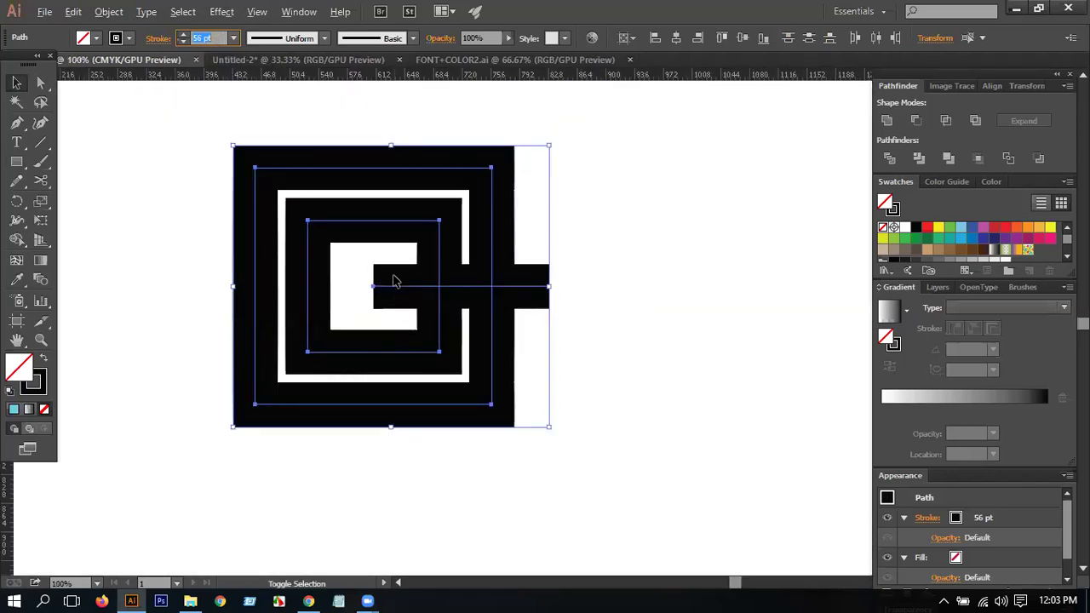
# Step: Shrink the inner square a little about its centre to widen the white gap to the outer square
pyautogui.click(120, 168)
pyautogui.click(372, 234)
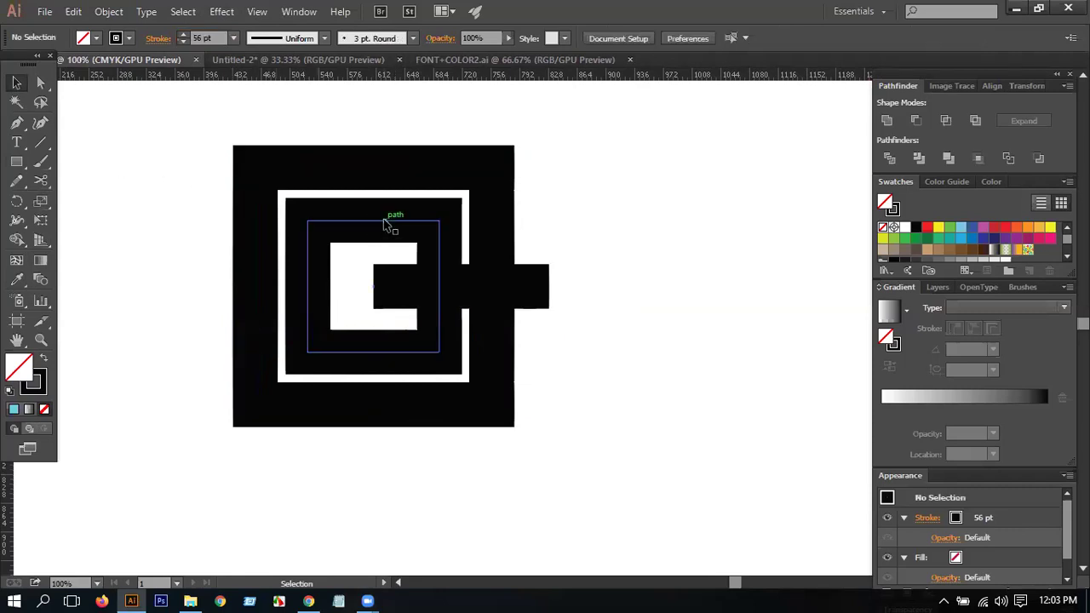
pyautogui.moveTo(438, 286); pyautogui.dragTo(435, 286)
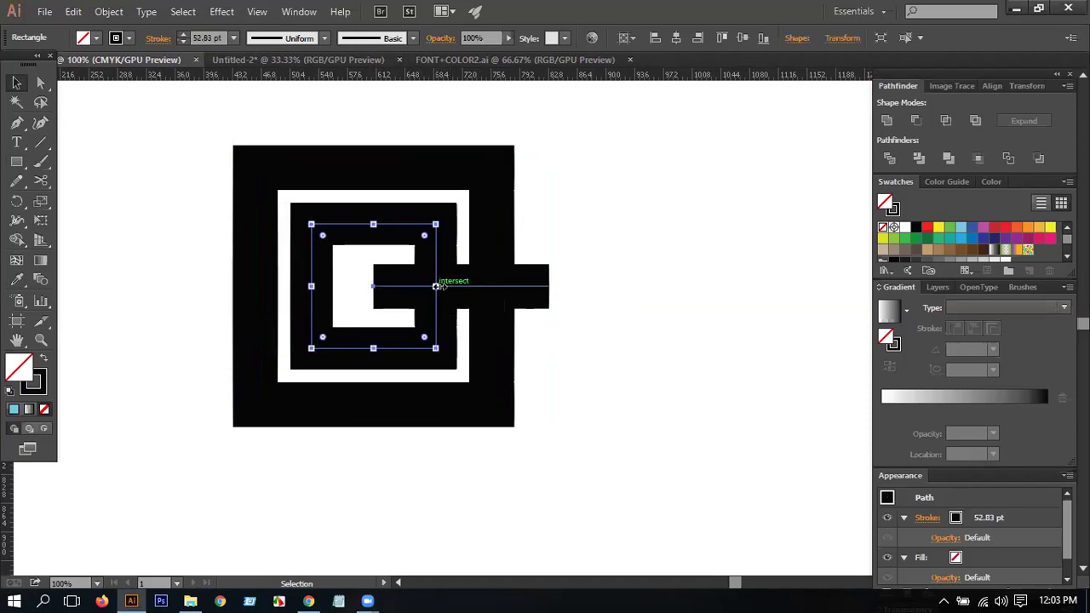
pyautogui.click(554, 281)
pyautogui.click(524, 290)
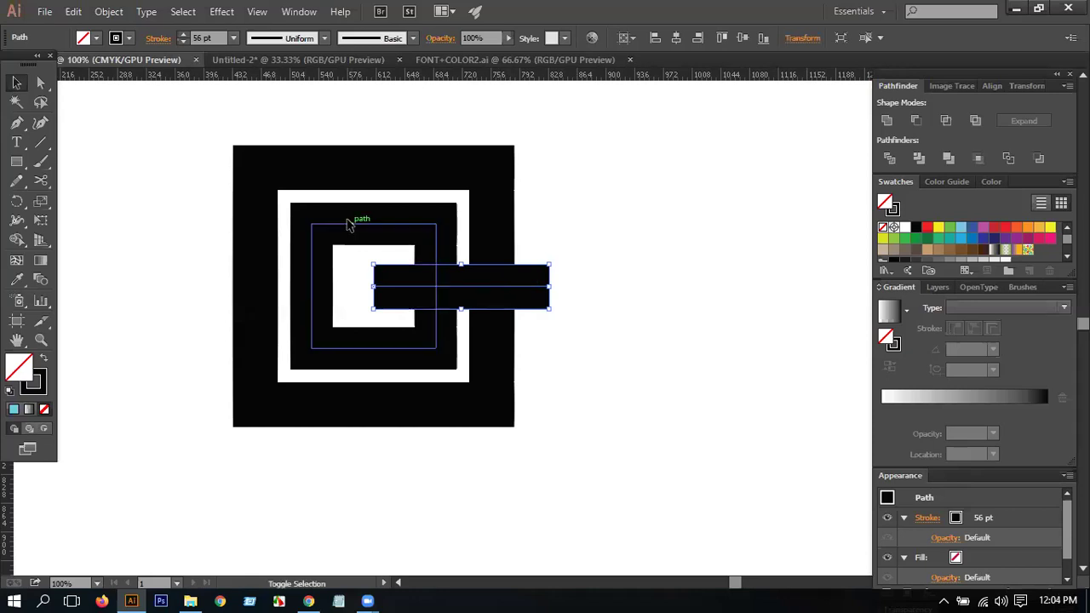
# Step: Expand the fill and stroke of both squares and the horizontal line into solid shapes
pyautogui.scroll(-1, 348, 222)
pyautogui.click(223, 155)
pyautogui.moveTo(229, 143); pyautogui.dragTo(589, 432)
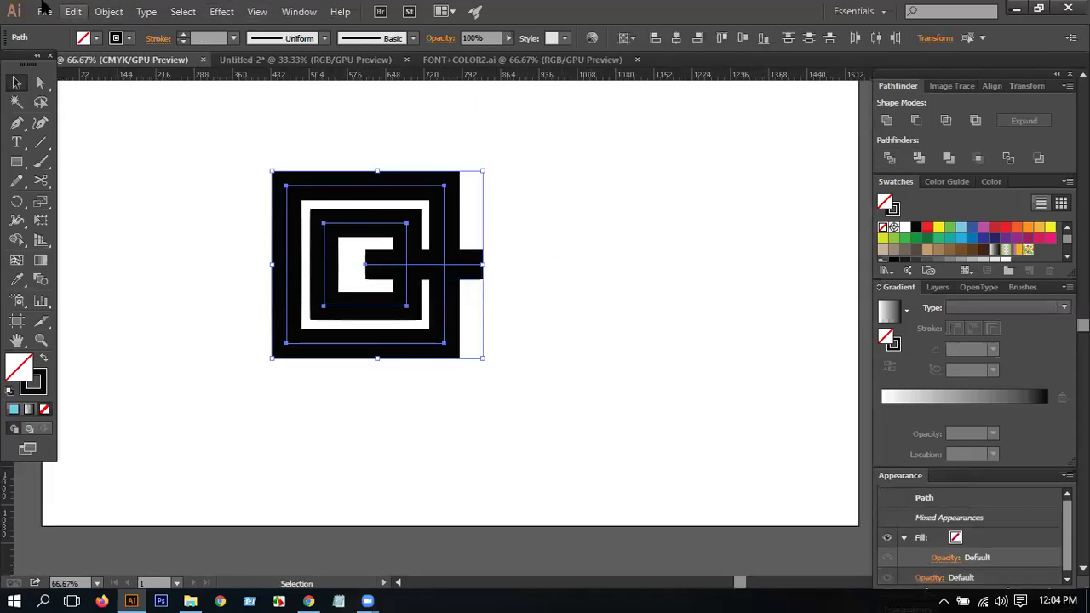
pyautogui.click(108, 11)
pyautogui.click(134, 183)
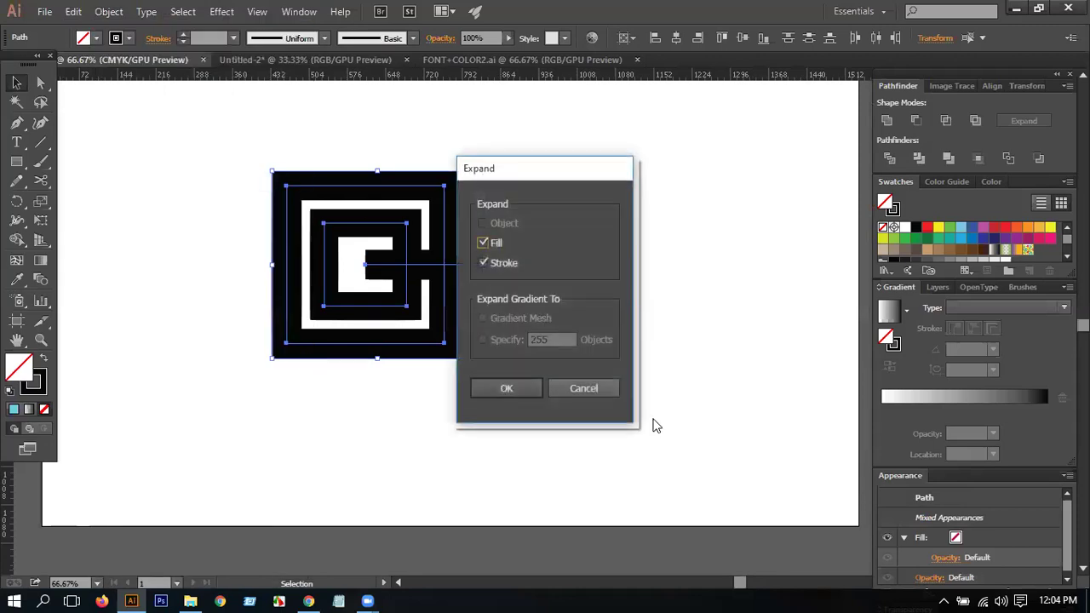
pyautogui.click(510, 386)
pyautogui.click(466, 291)
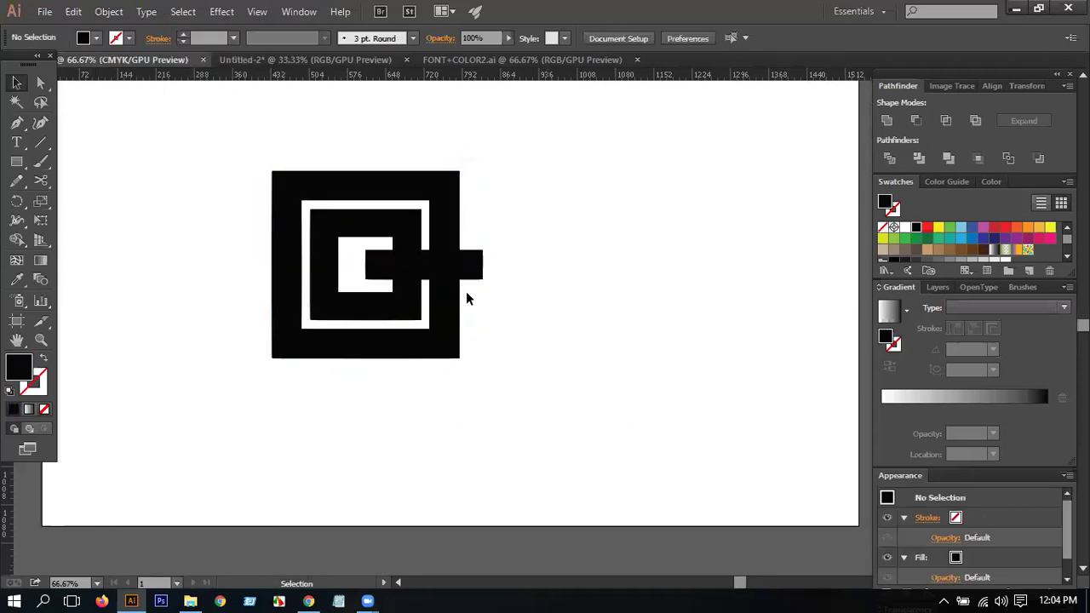
# Step: Divide and ungroup the overlapping shapes, and delete the bar's end that sticks out beyond the outer square
pyautogui.scroll(1, 466, 292)
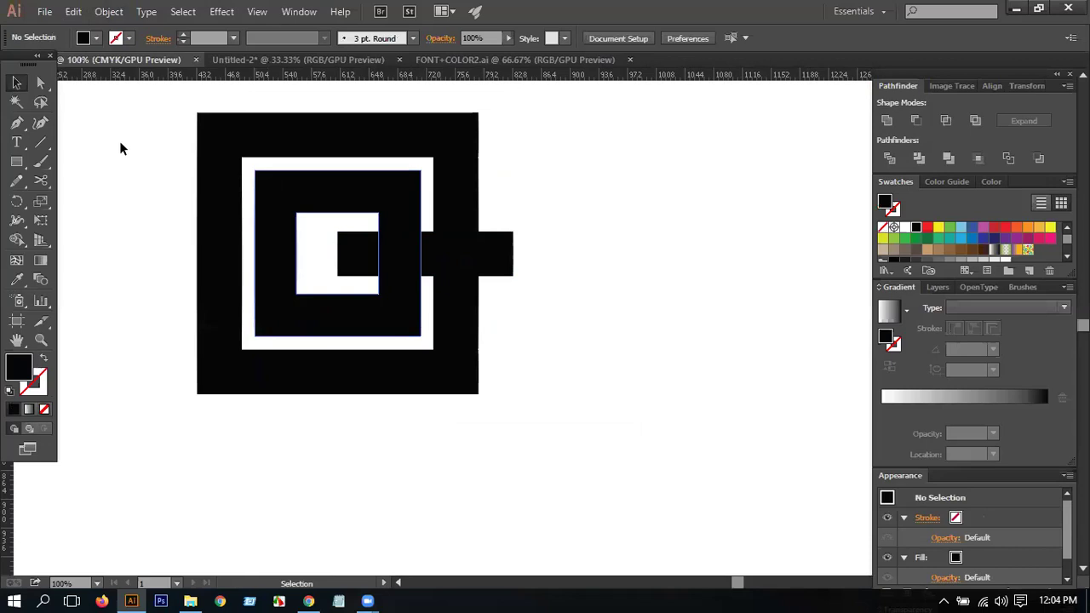
pyautogui.click(41, 143)
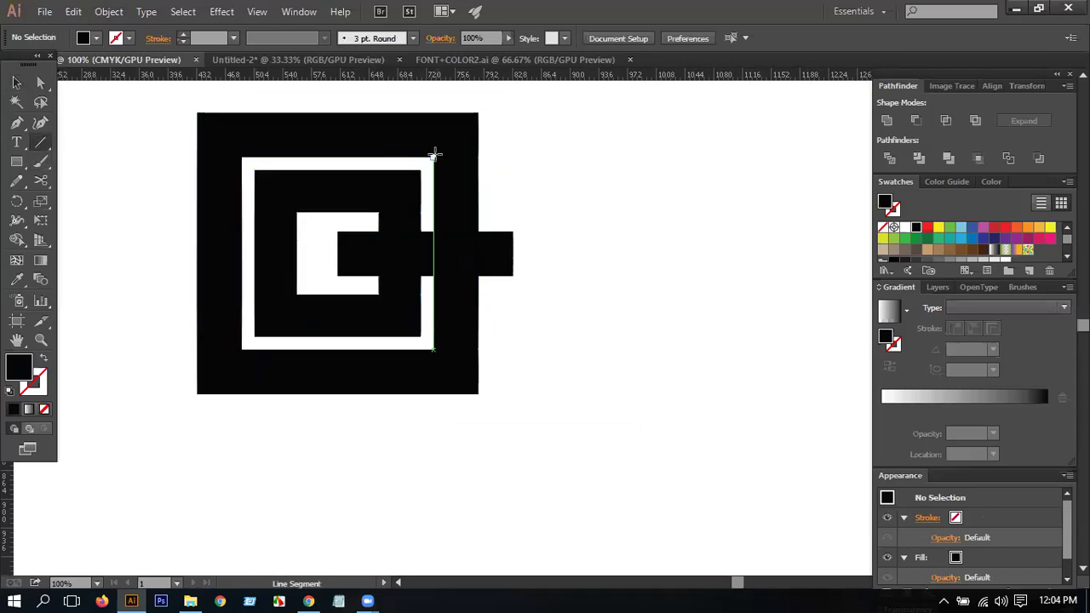
pyautogui.click(16, 84)
pyautogui.moveTo(156, 97); pyautogui.dragTo(612, 418)
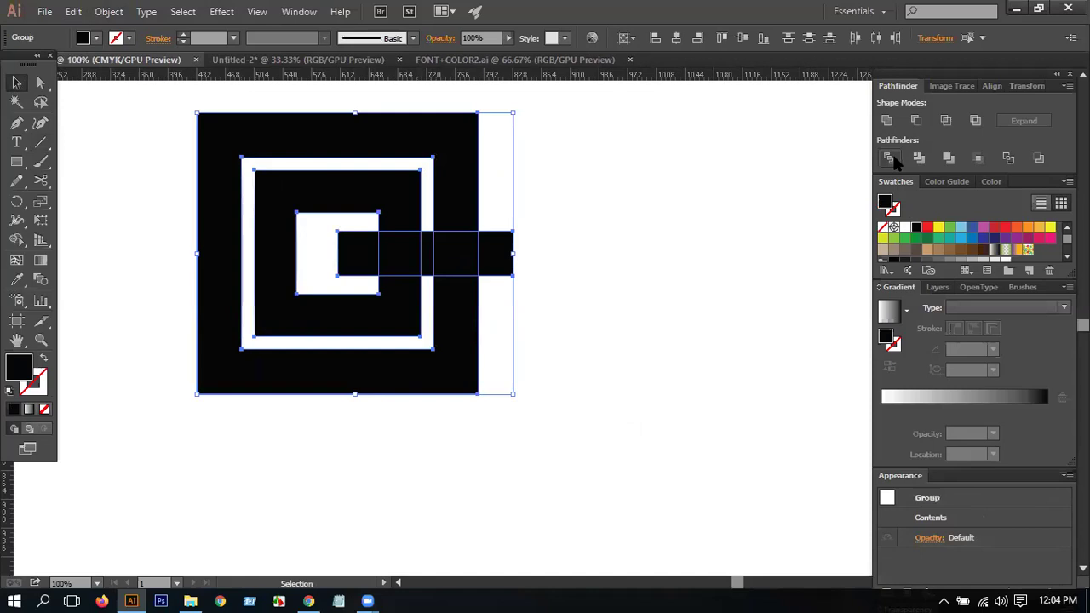
pyautogui.rightClick(546, 179)
pyautogui.click(589, 270)
pyautogui.click(521, 253)
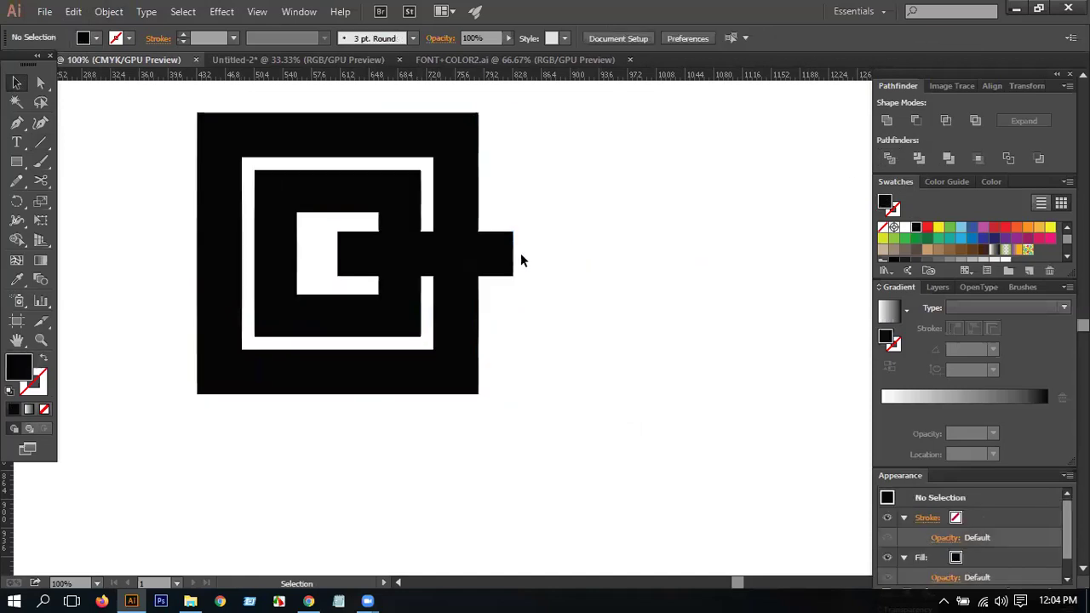
pyautogui.click(511, 258)
pyautogui.press('Delete')
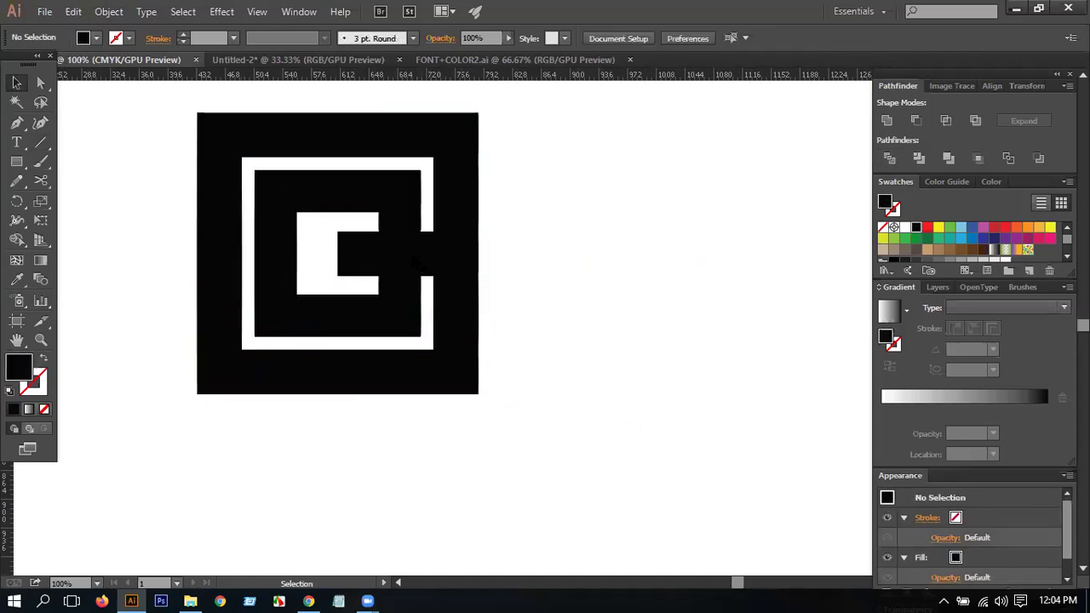
# Step: Stretch the inner shape's lower inner corner horizontally beyond the outer square, apply Divide, and delete the thin strip this splits off
pyautogui.click(43, 82)
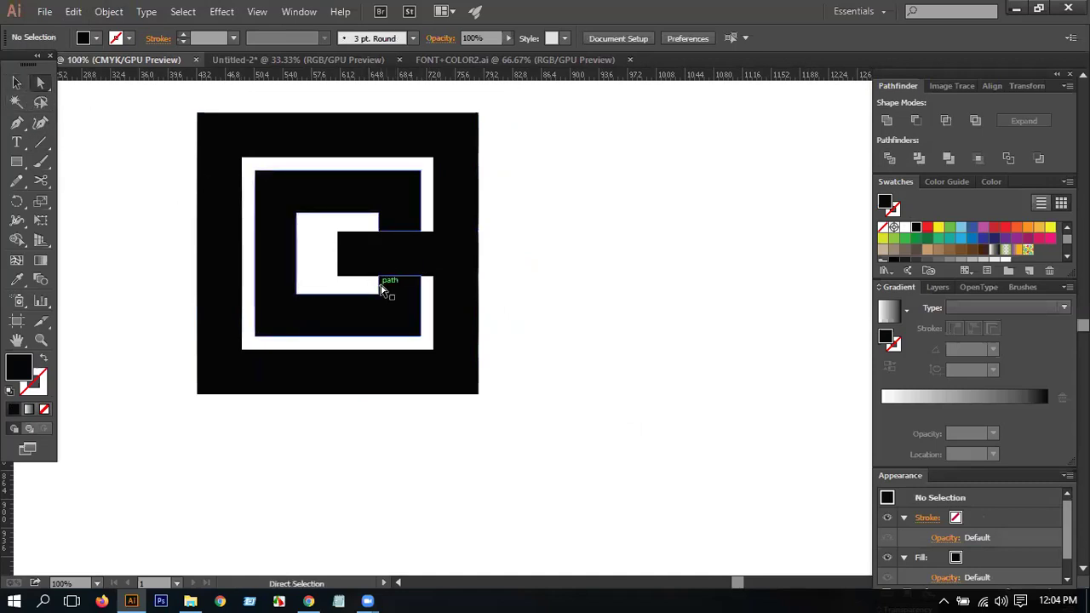
pyautogui.moveTo(377, 291); pyautogui.dragTo(509, 294)
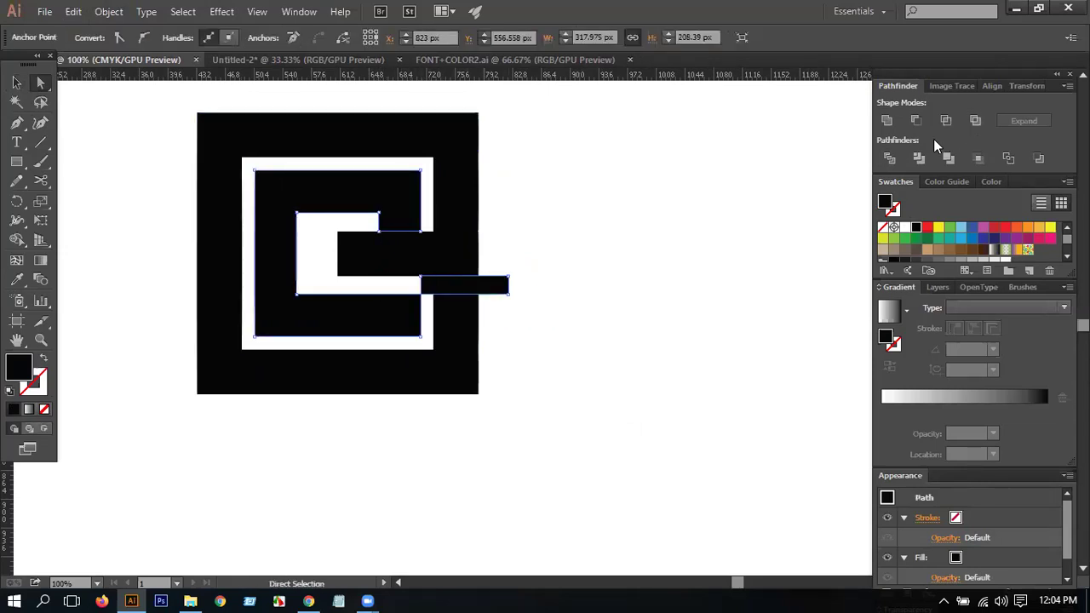
pyautogui.click(888, 160)
pyautogui.click(494, 298)
pyautogui.click(494, 288)
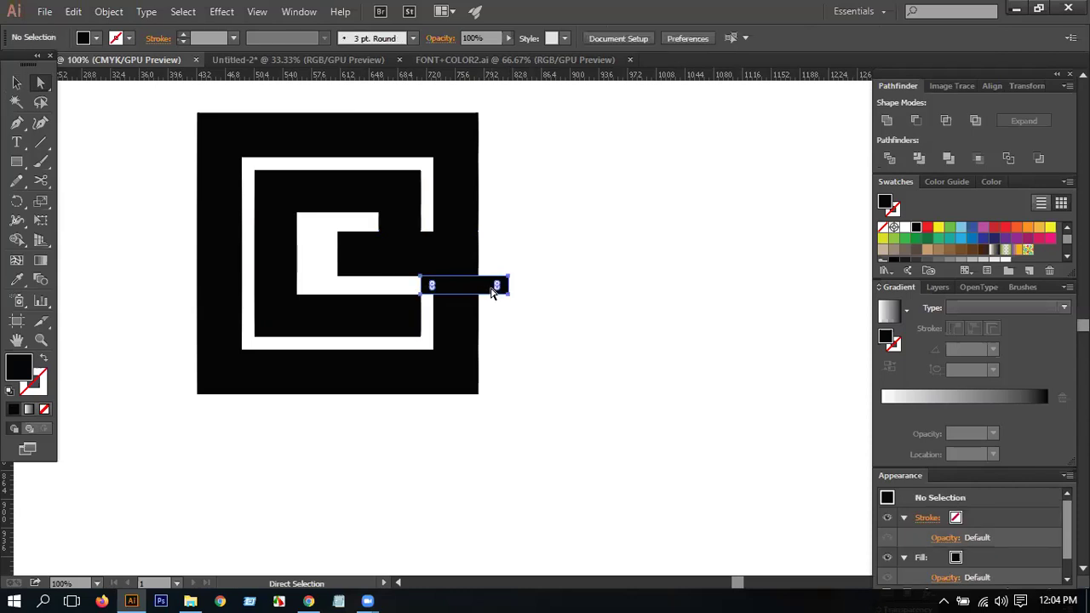
pyautogui.press('Delete')
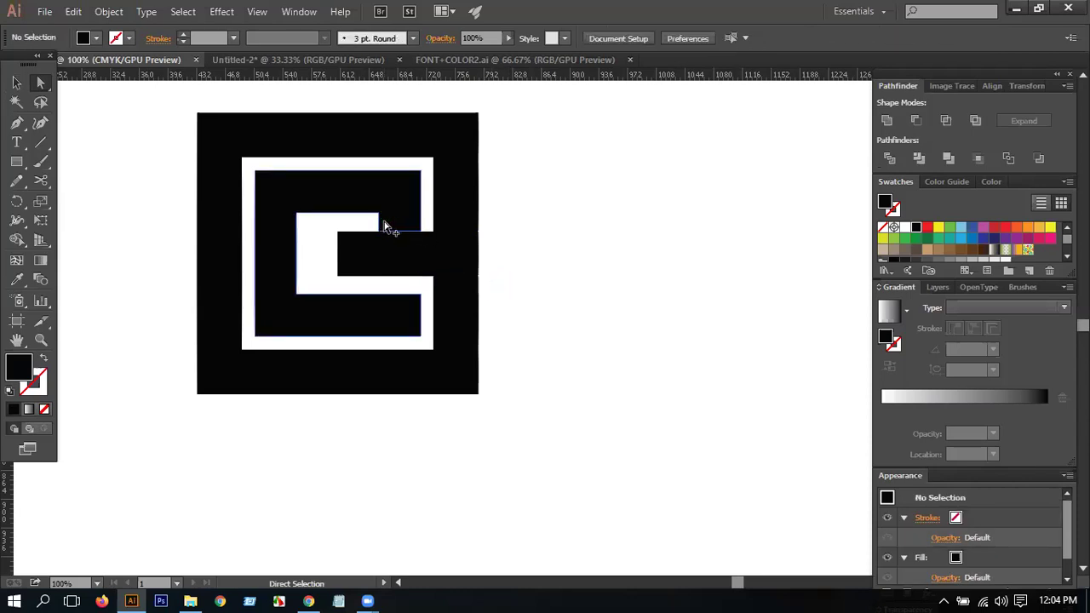
# Step: Stretch the inner shape's upper inner corner horizontally beyond the outer square, apply Divide, and delete the thin strip this splits off
pyautogui.scroll(2, 384, 226)
pyautogui.moveTo(376, 213); pyautogui.dragTo(614, 213)
pyautogui.click(888, 161)
pyautogui.click(700, 200)
pyautogui.click(579, 223)
pyautogui.press('Delete')
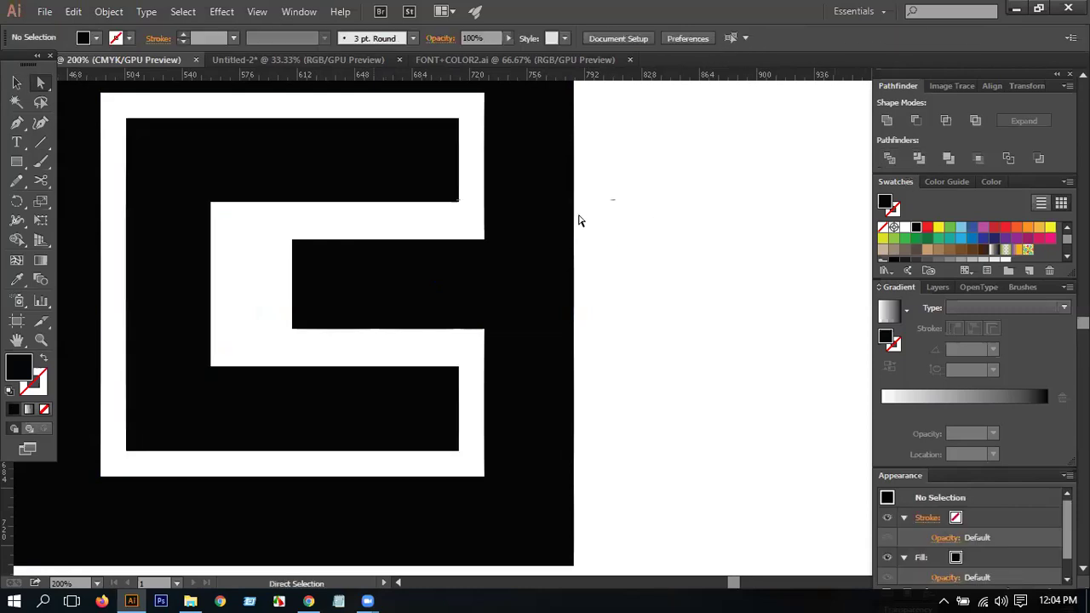
# Step: Extend the outer frame's upper inner corner past its outer edge and delete the leftover black block, opening the frame above the bar
pyautogui.scroll(-2, 523, 178)
pyautogui.scroll(2, 505, 176)
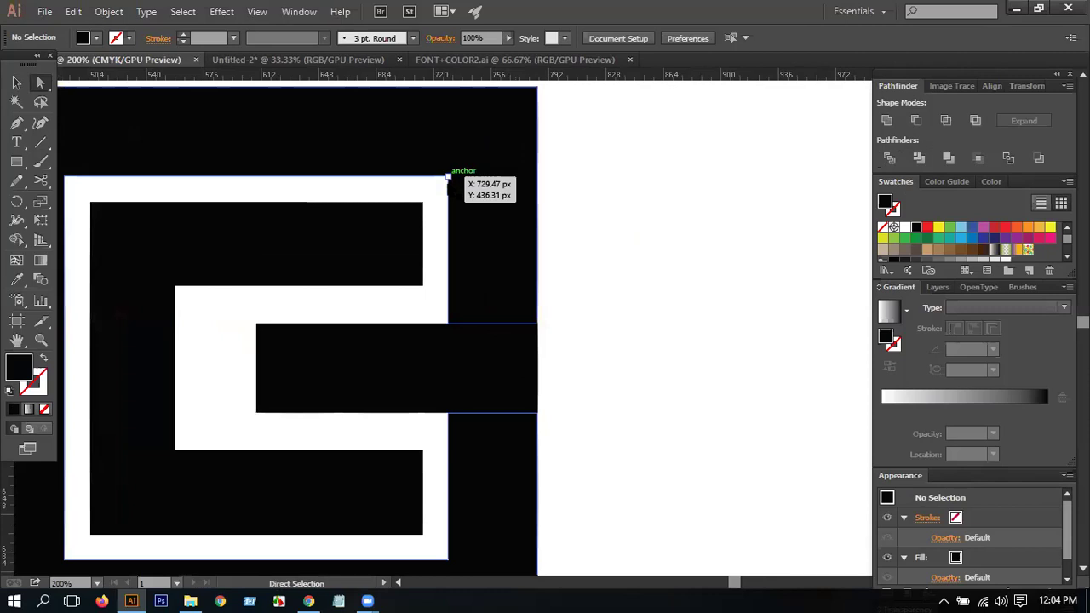
pyautogui.moveTo(450, 178); pyautogui.dragTo(682, 197)
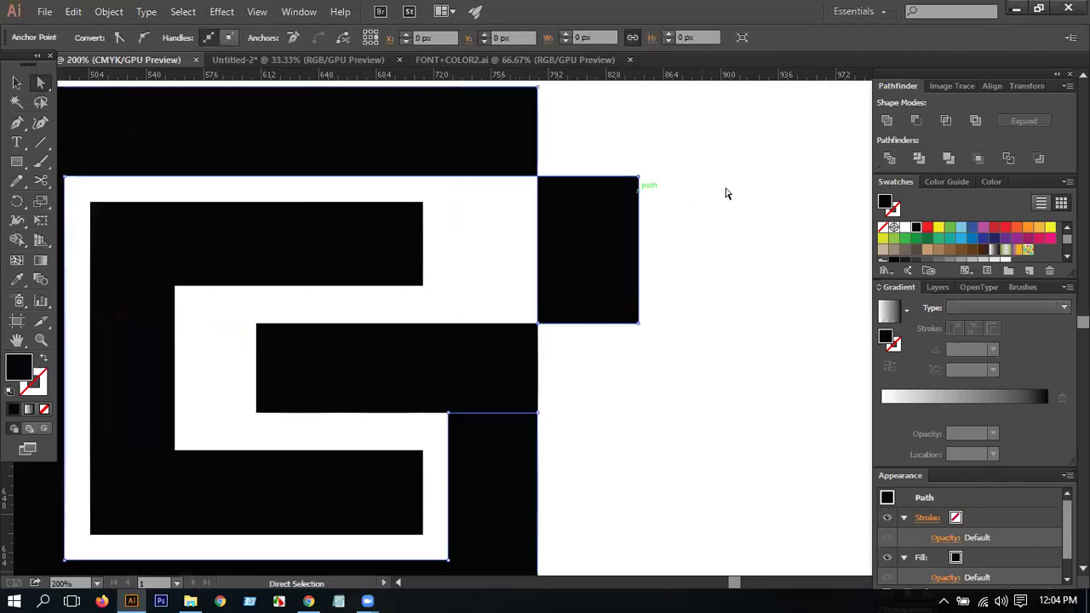
pyautogui.click(741, 191)
pyautogui.click(610, 237)
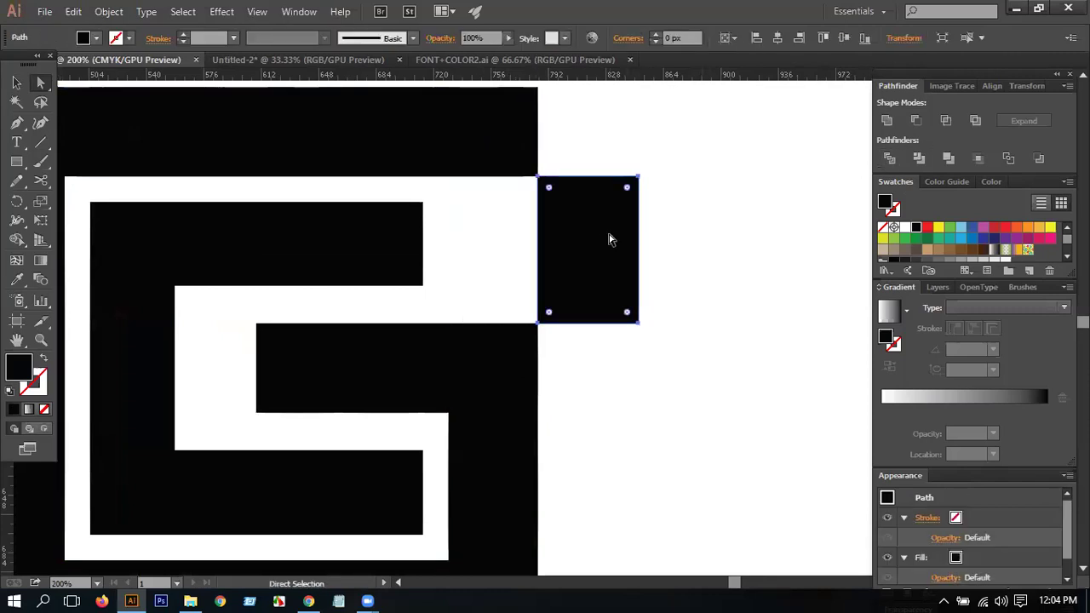
pyautogui.press('Delete')
# Step: Extend the end of the inner shape's upper arm until it is flush with the outer frame's edge
pyautogui.moveTo(425, 231); pyautogui.dragTo(536, 241)
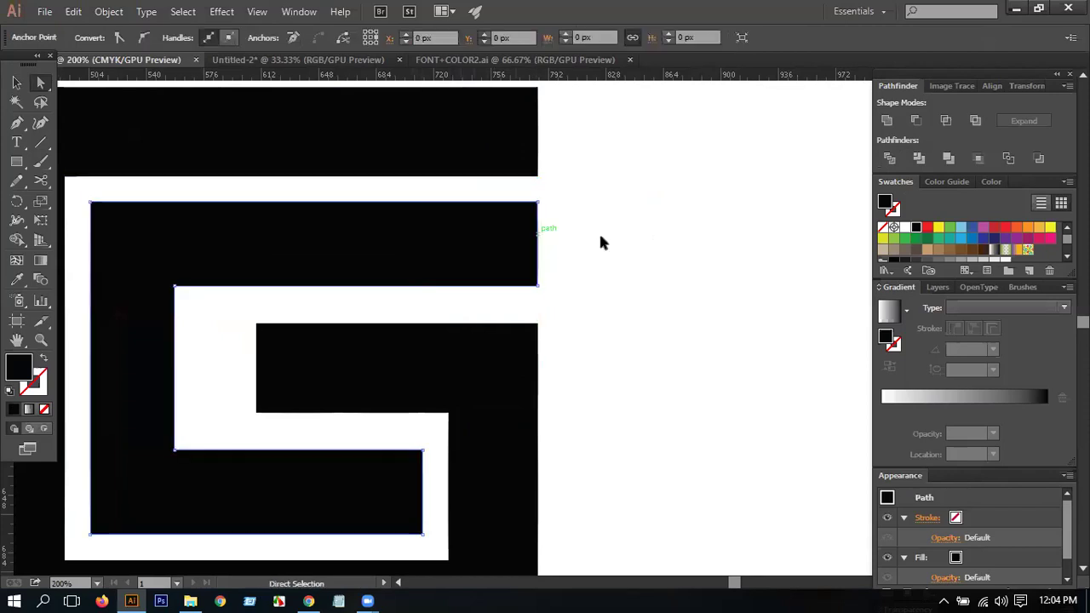
pyautogui.scroll(-2, 596, 234)
pyautogui.moveTo(258, 264); pyautogui.dragTo(213, 258)
pyautogui.scroll(-4, 435, 245)
pyautogui.scroll(-3, 518, 260)
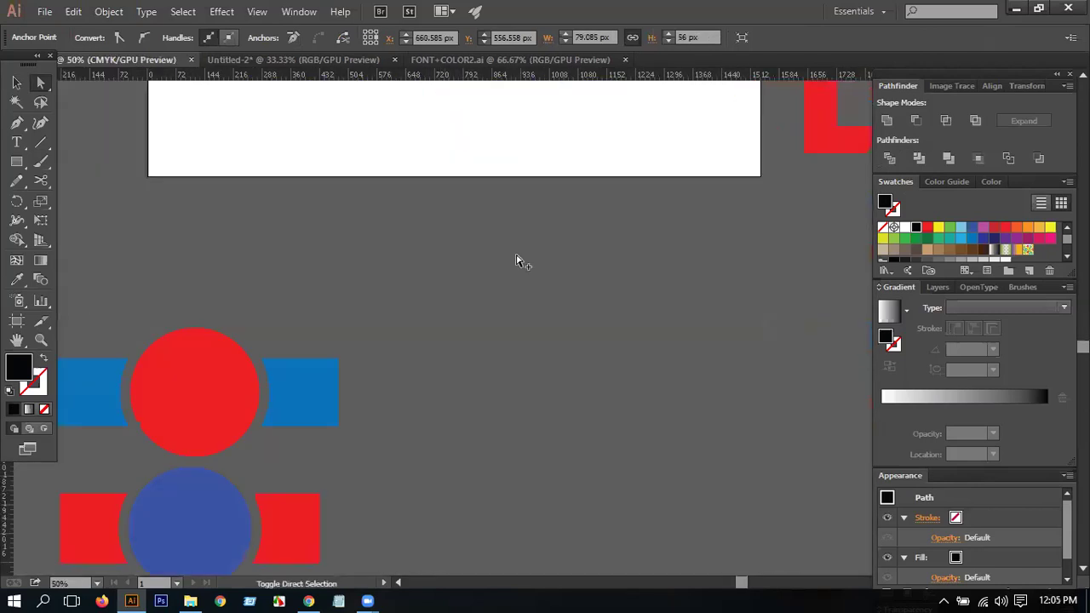
pyautogui.scroll(-1, 517, 259)
pyautogui.scroll(5, 514, 260)
pyautogui.click(549, 254)
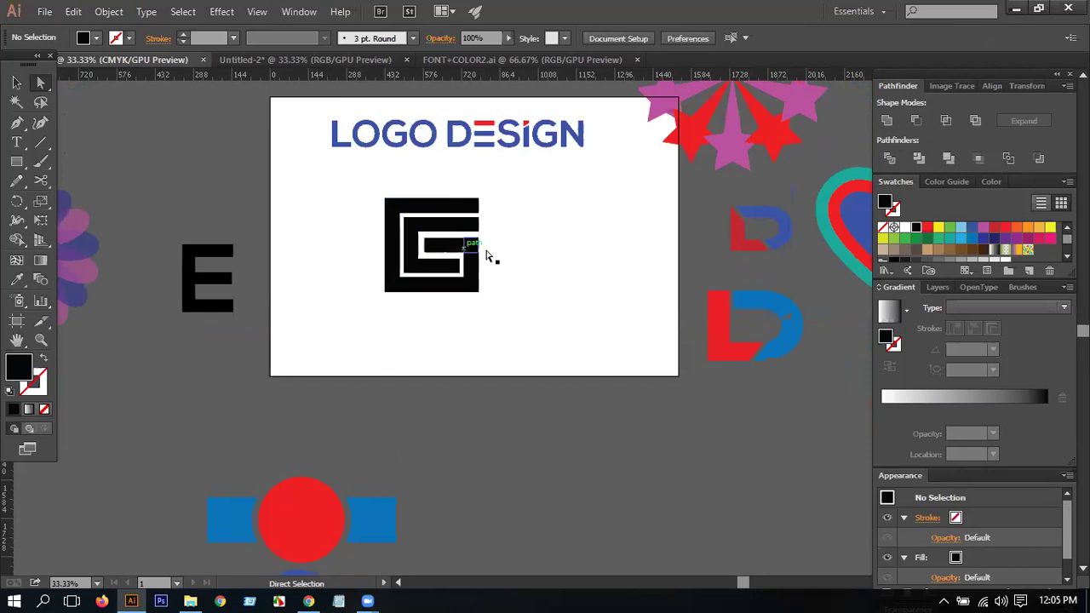
pyautogui.scroll(3, 412, 189)
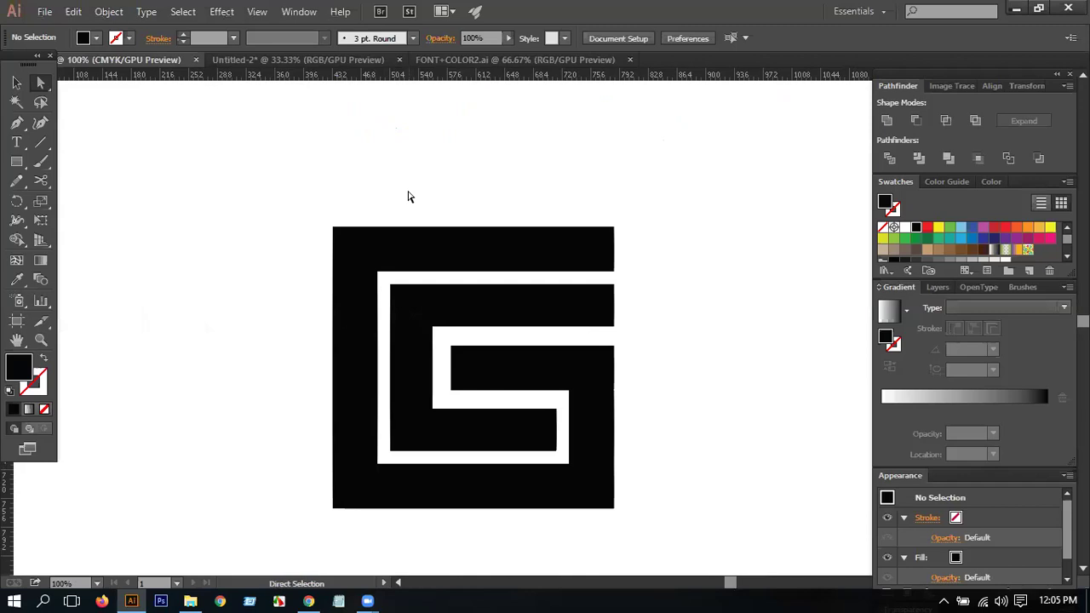
# Step: Unite the outer frame and the separate segments of the middle bar into one shape
pyautogui.click(16, 82)
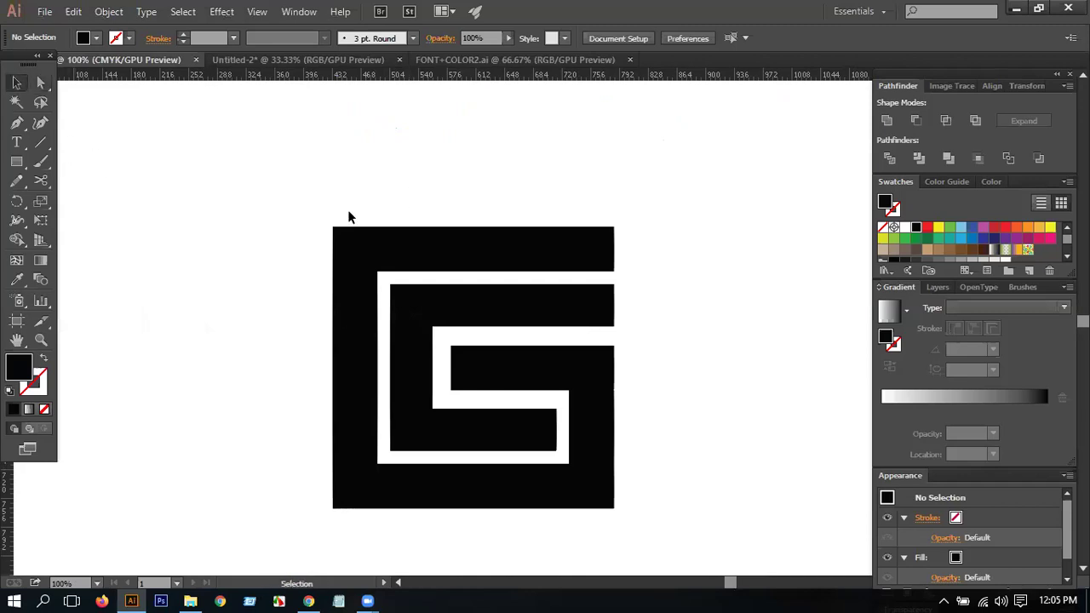
pyautogui.click(477, 260)
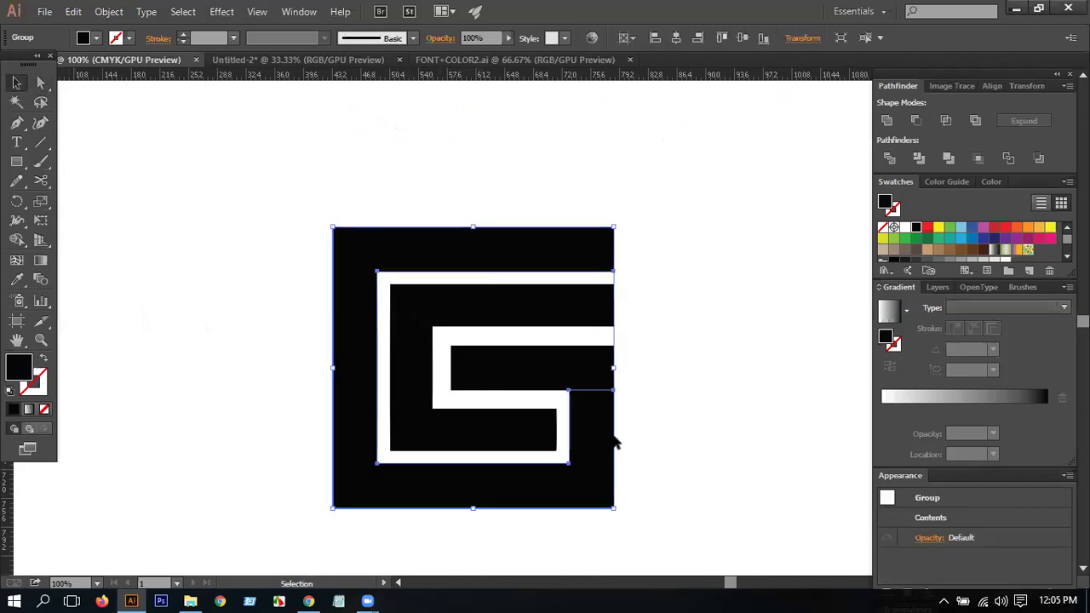
pyautogui.keyDown('shift'); pyautogui.click(586, 377); pyautogui.keyUp('shift')
pyautogui.keyDown('shift'); pyautogui.click(565, 370); pyautogui.keyUp('shift')
pyautogui.keyDown('shift'); pyautogui.click(497, 366); pyautogui.keyUp('shift')
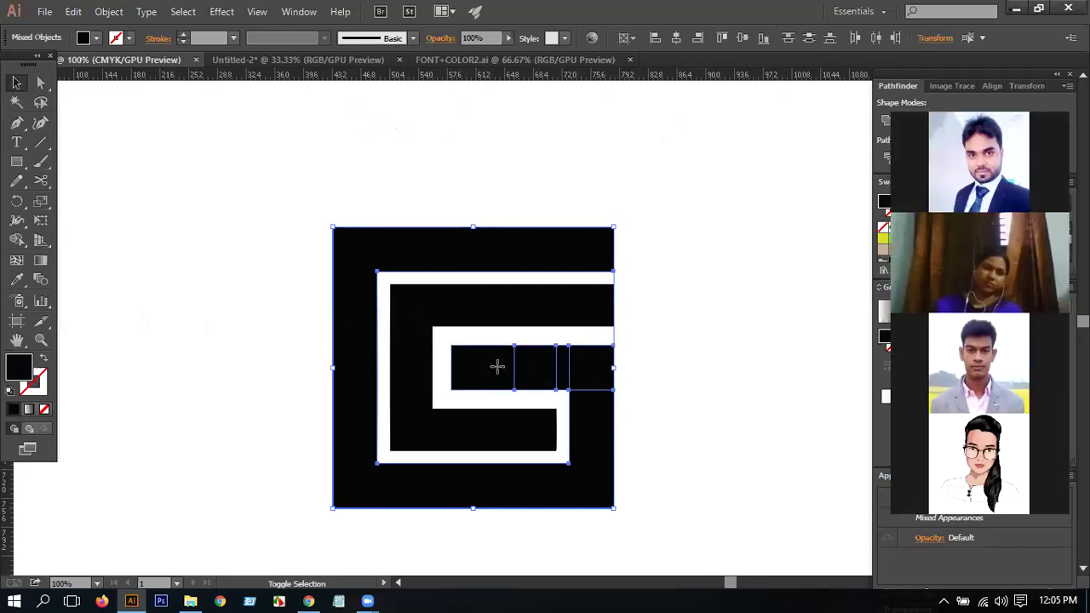
pyautogui.click(887, 120)
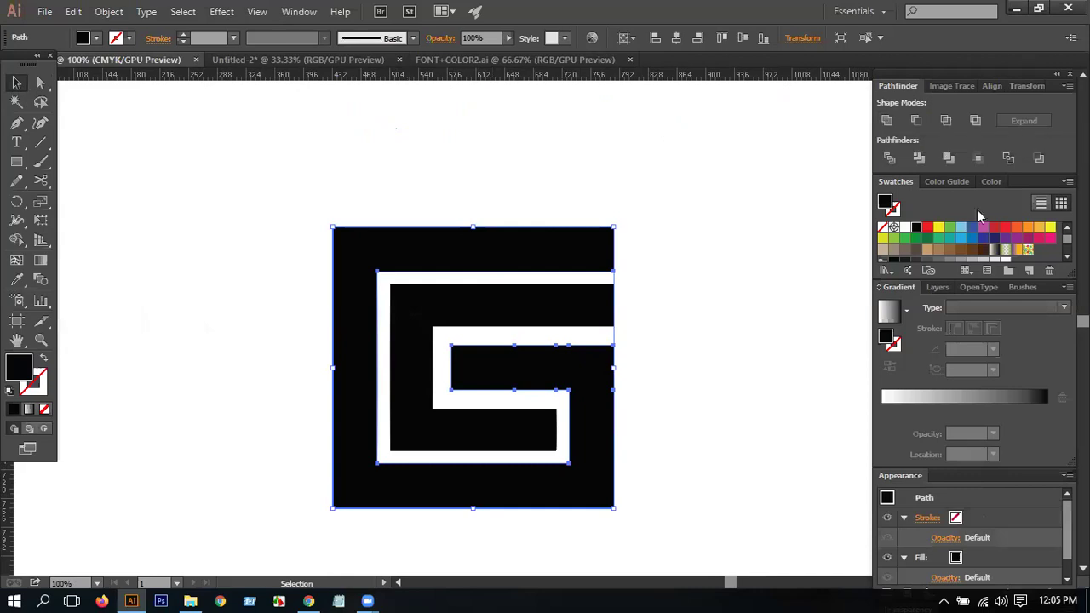
# Step: Fill the united outer shape with red and the inner shape with blue
pyautogui.click(926, 227)
pyautogui.click(662, 259)
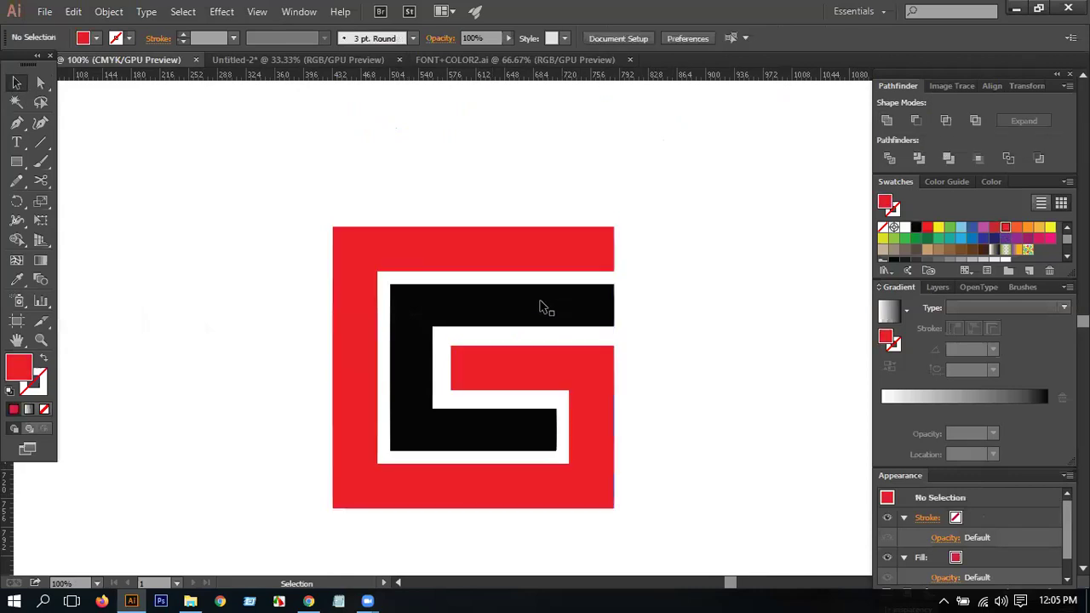
pyautogui.click(554, 308)
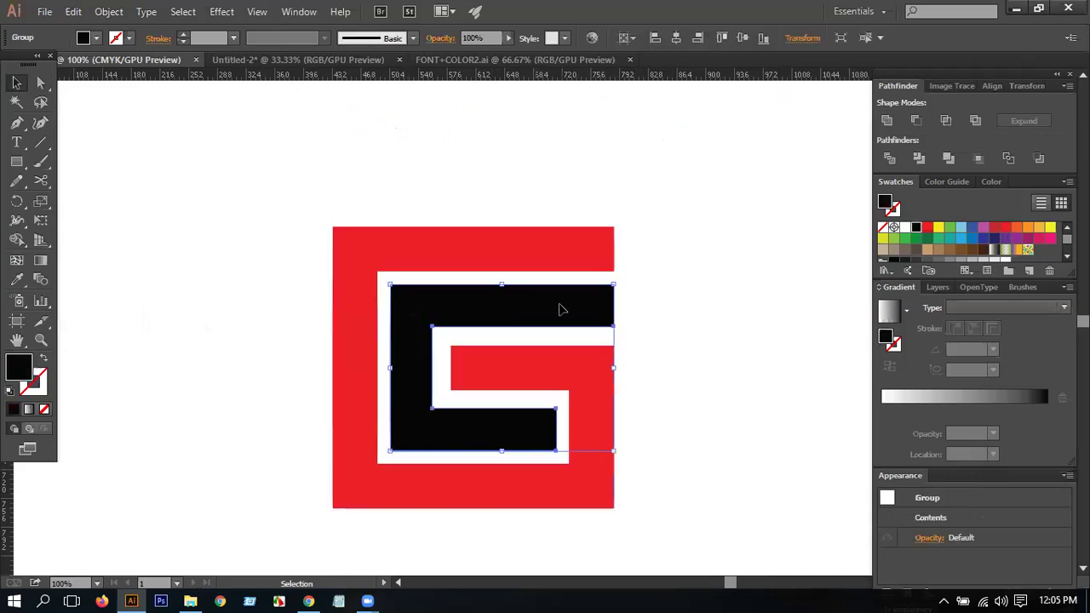
pyautogui.click(973, 228)
pyautogui.scroll(-2, 437, 181)
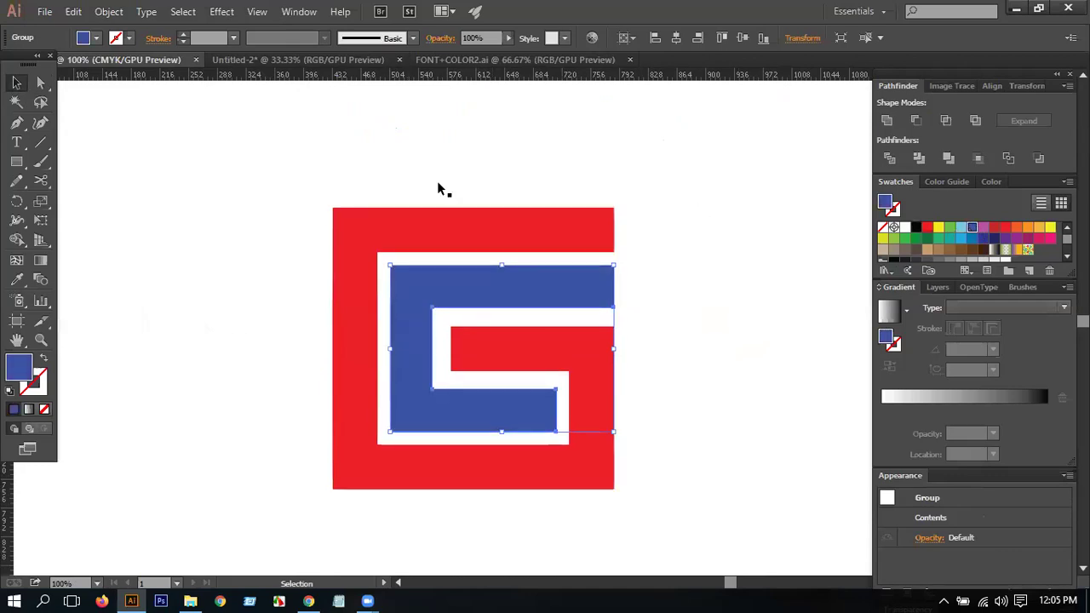
# Step: Round the four outermost corners of the red shape together
pyautogui.click(44, 83)
pyautogui.click(327, 195)
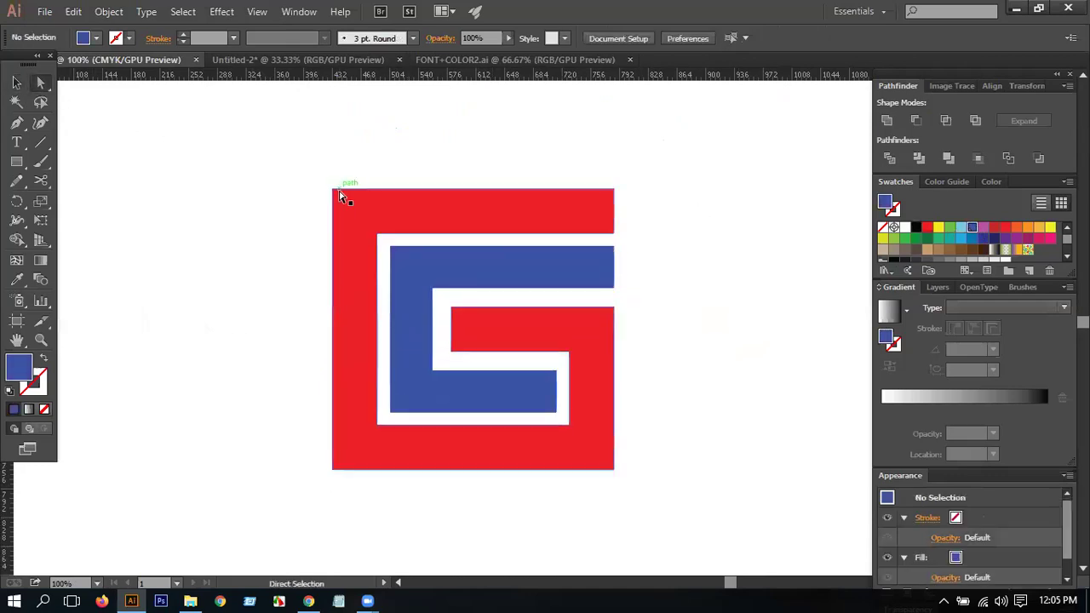
pyautogui.click(338, 194)
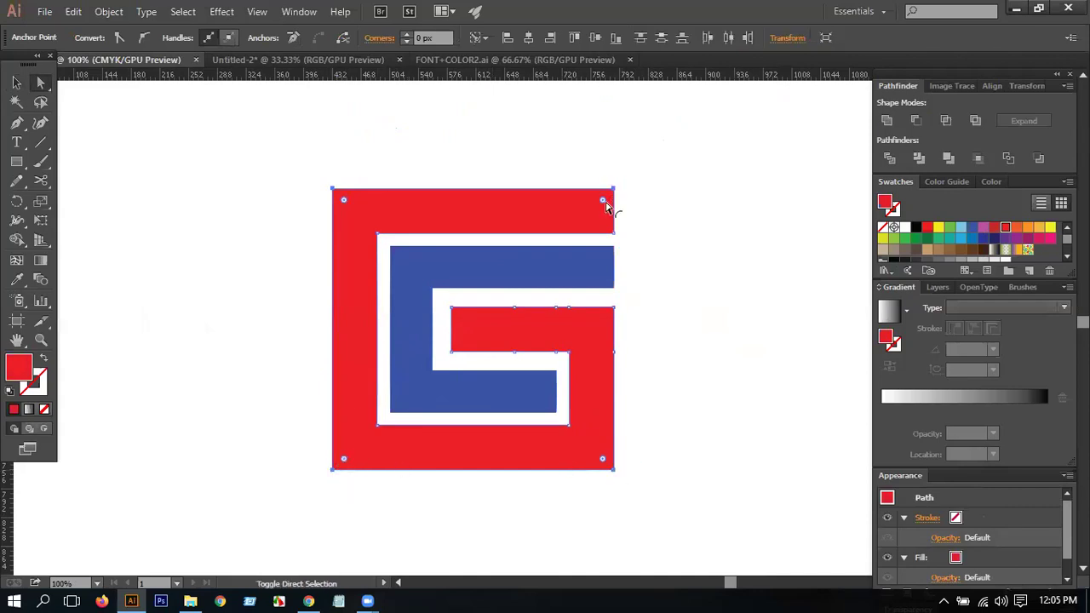
pyautogui.moveTo(601, 201); pyautogui.dragTo(578, 226)
pyautogui.click(690, 247)
pyautogui.press('shift')
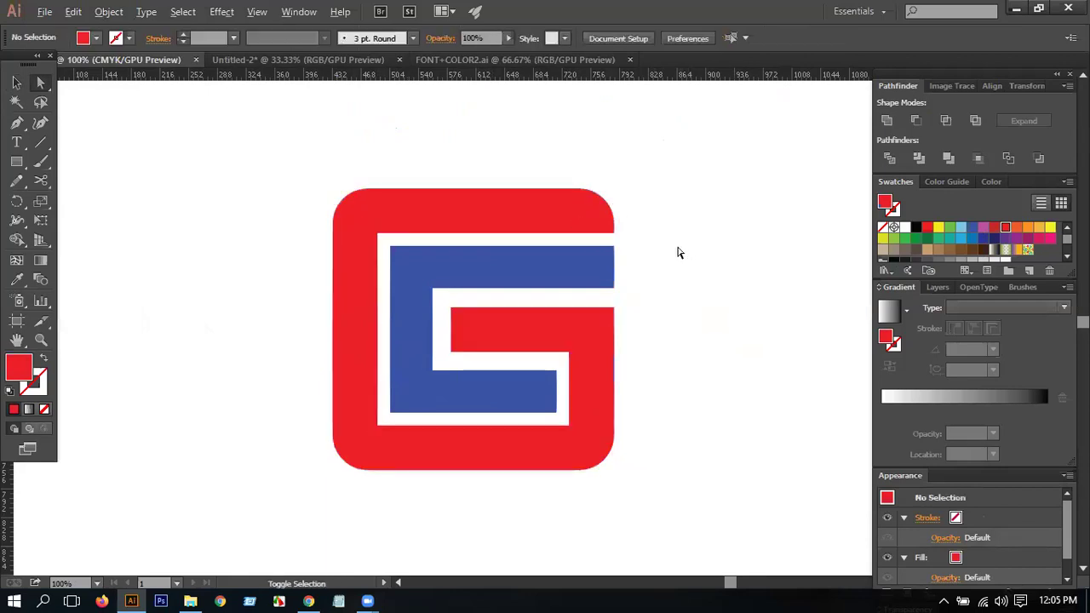
# Step: Round the two outer corners of the blue inner shape on its closed side
pyautogui.click(390, 246)
pyautogui.press('shift')
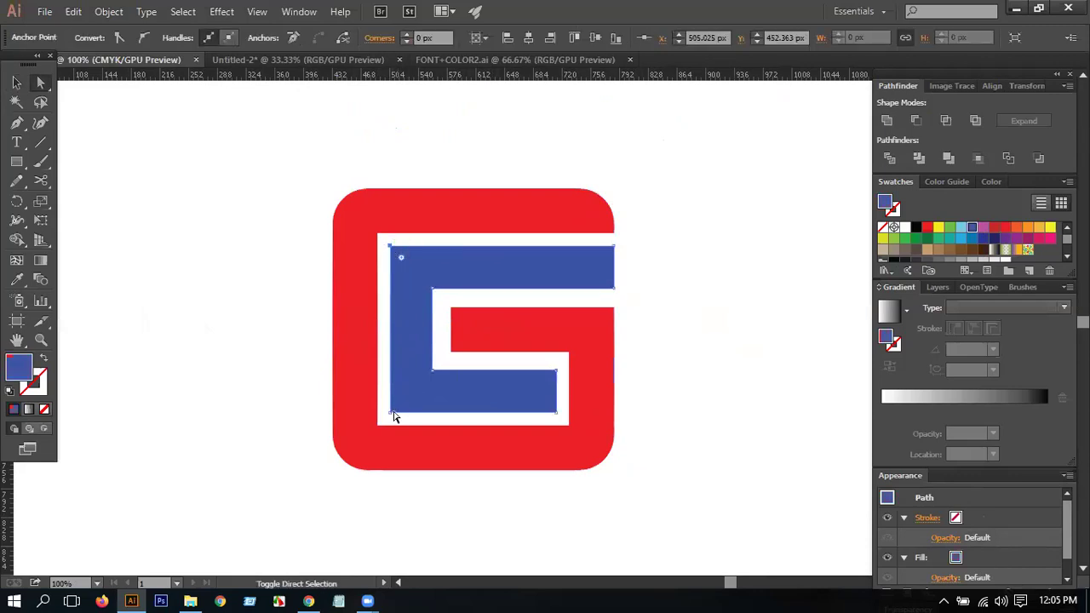
pyautogui.keyDown('shift'); pyautogui.click(391, 414); pyautogui.keyUp('shift')
pyautogui.moveTo(401, 399); pyautogui.dragTo(428, 406)
pyautogui.click(672, 297)
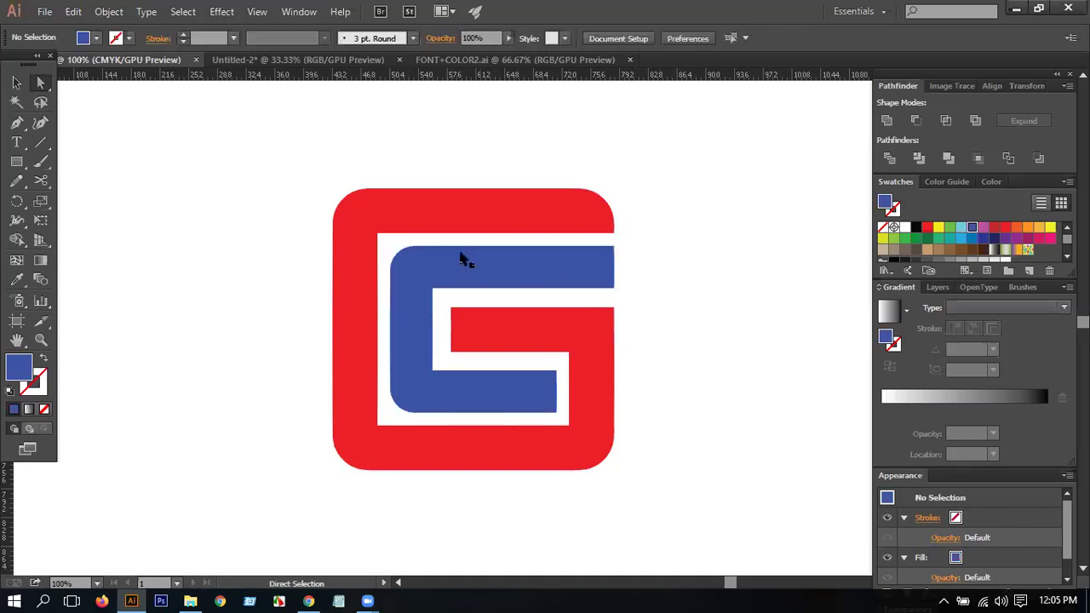
# Step: Round the red shape's two inner corners facing the blue shape's rounded corners to a radius of about 17.4 px
pyautogui.click(377, 233)
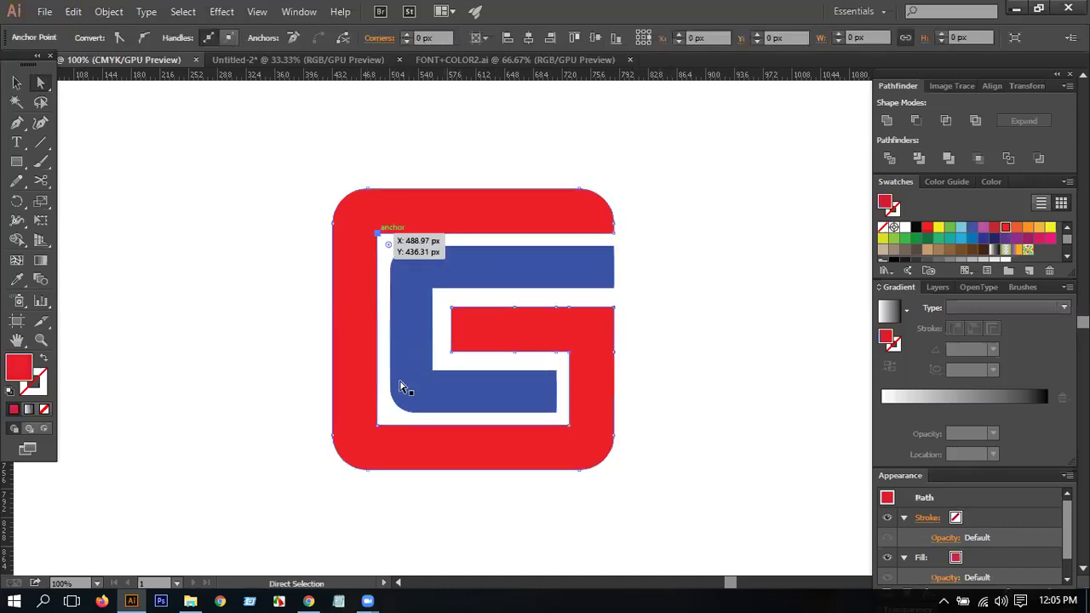
pyautogui.keyDown('shift'); pyautogui.click(378, 425); pyautogui.keyUp('shift')
pyautogui.moveTo(391, 413)
pyautogui.mouseDown()
pyautogui.moveTo(401, 414)
pyautogui.moveTo(391, 415)
pyautogui.mouseUp()
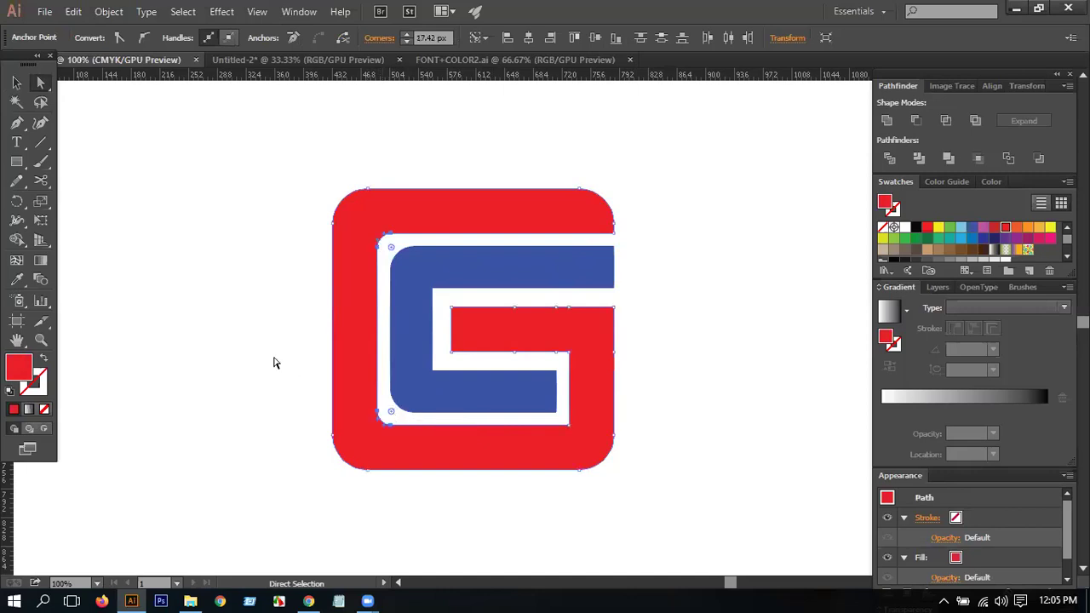
pyautogui.click(243, 322)
# Step: Copy the small gold gradient rectangle from the Untitled-2 document and place it beside the logo in the logo document
pyautogui.scroll(-4, 242, 321)
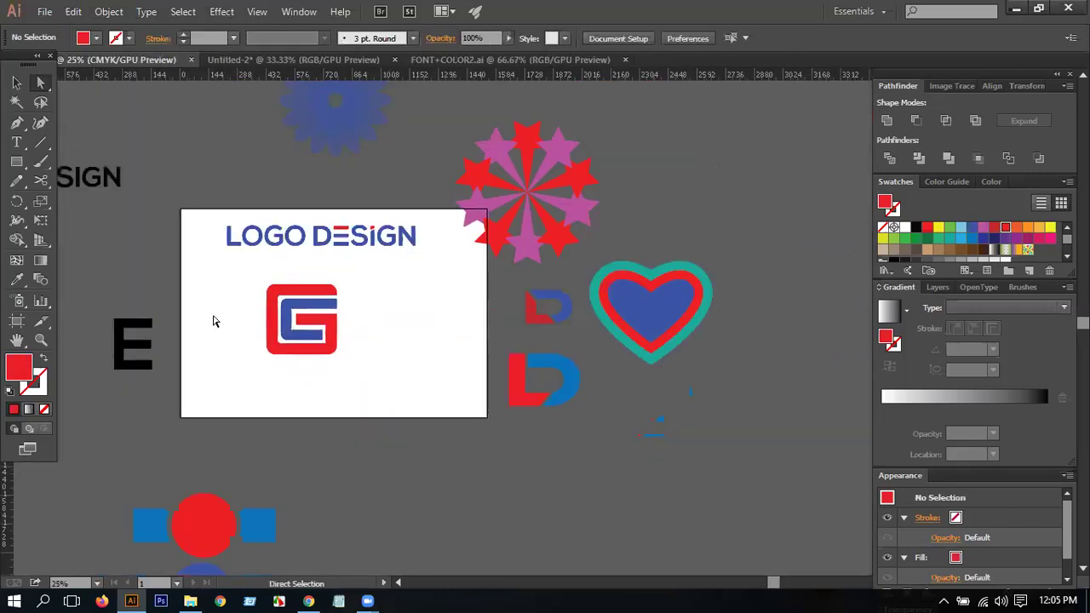
pyautogui.scroll(3, 214, 321)
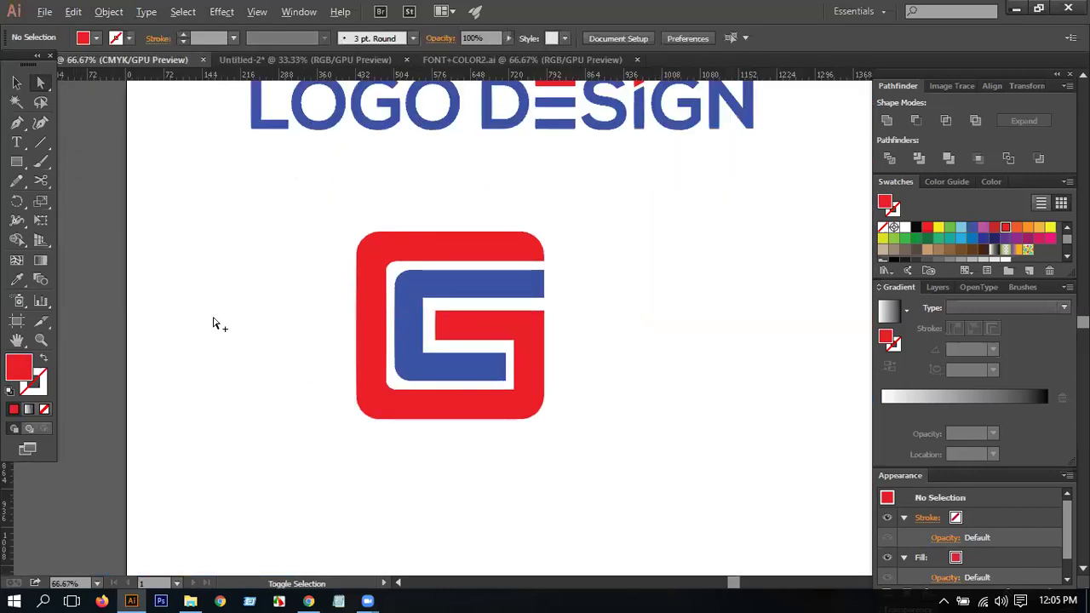
pyautogui.click(410, 305)
pyautogui.scroll(-3, 412, 304)
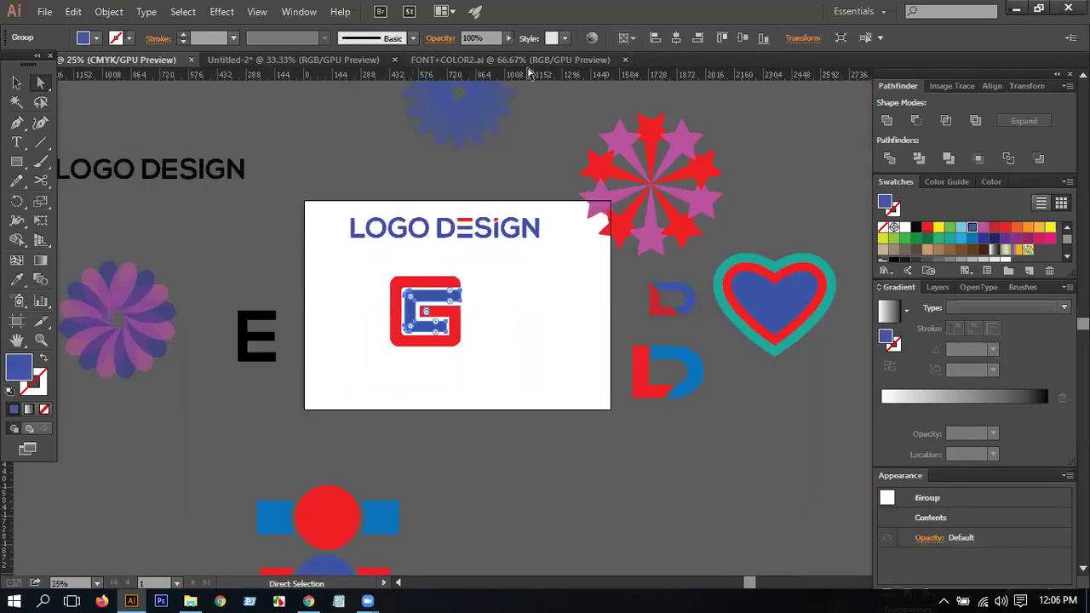
pyautogui.click(349, 63)
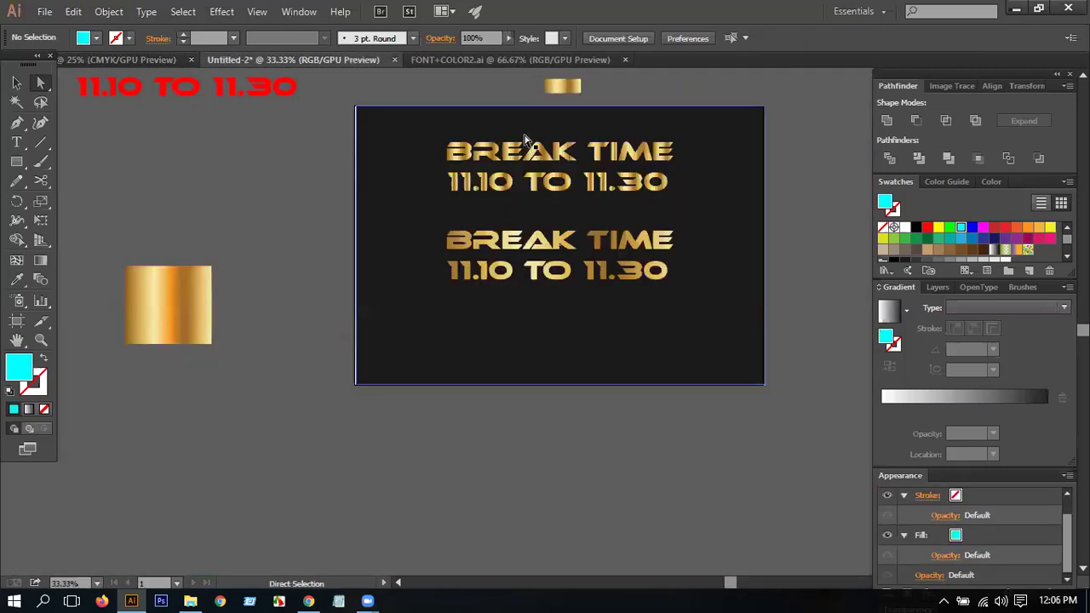
pyautogui.click(153, 57)
pyautogui.moveTo(349, 273); pyautogui.dragTo(349, 274)
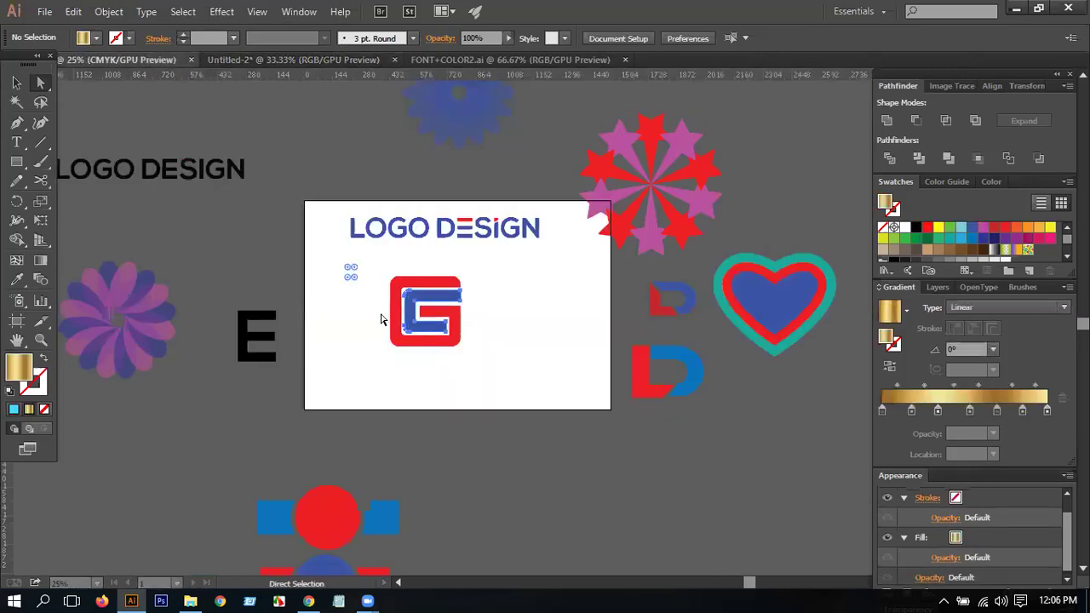
pyautogui.scroll(3, 368, 320)
pyautogui.moveTo(382, 180); pyautogui.dragTo(696, 435)
pyautogui.click(335, 271)
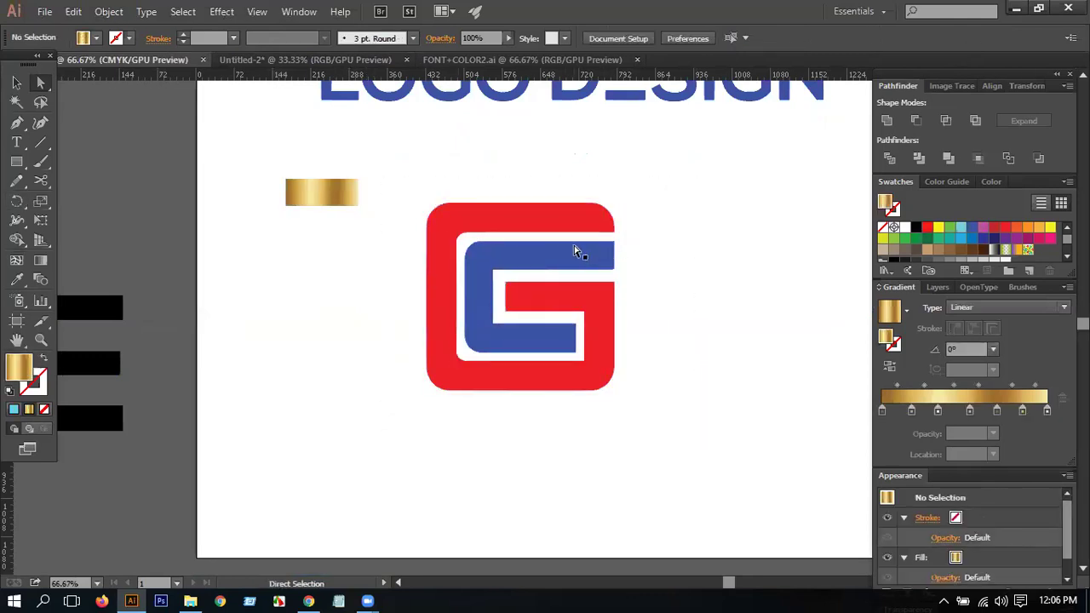
# Step: Try to pick out all the unfilled paths left over in the logo with the Magic Wand
pyautogui.scroll(1, 575, 252)
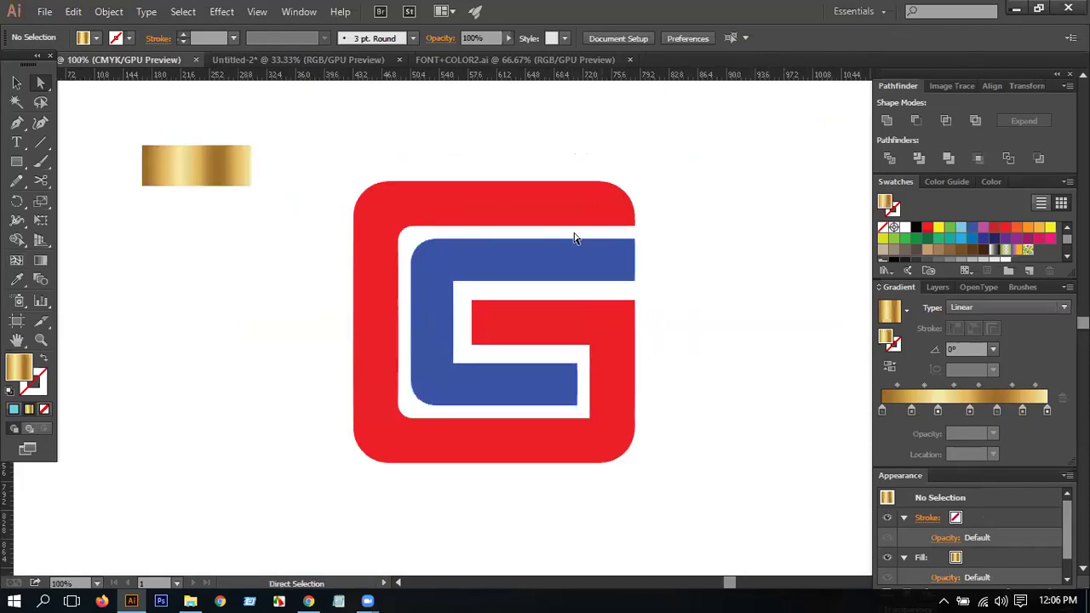
pyautogui.click(586, 295)
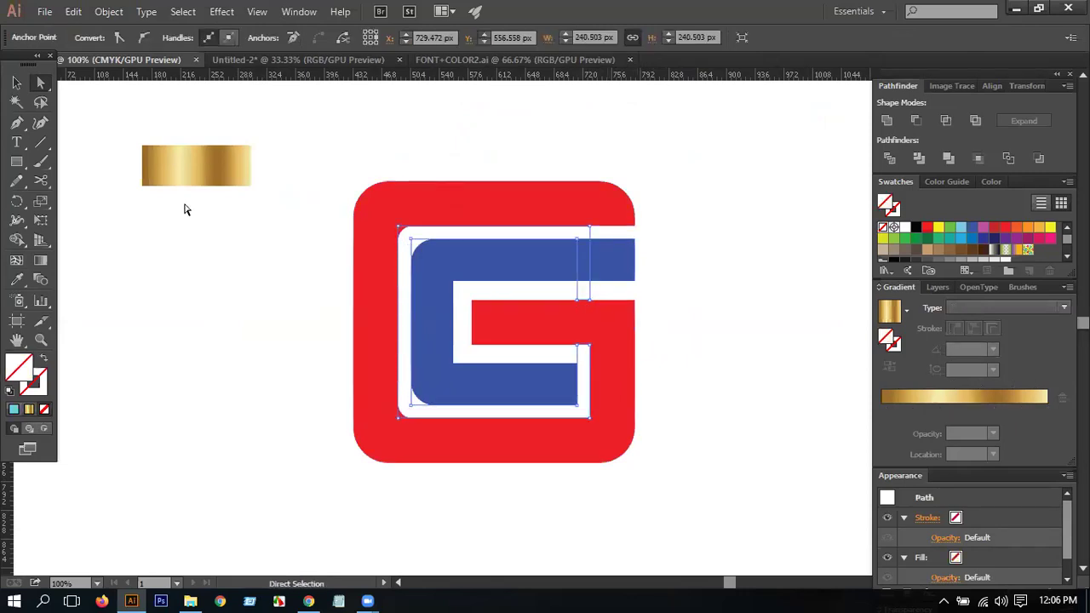
pyautogui.click(16, 102)
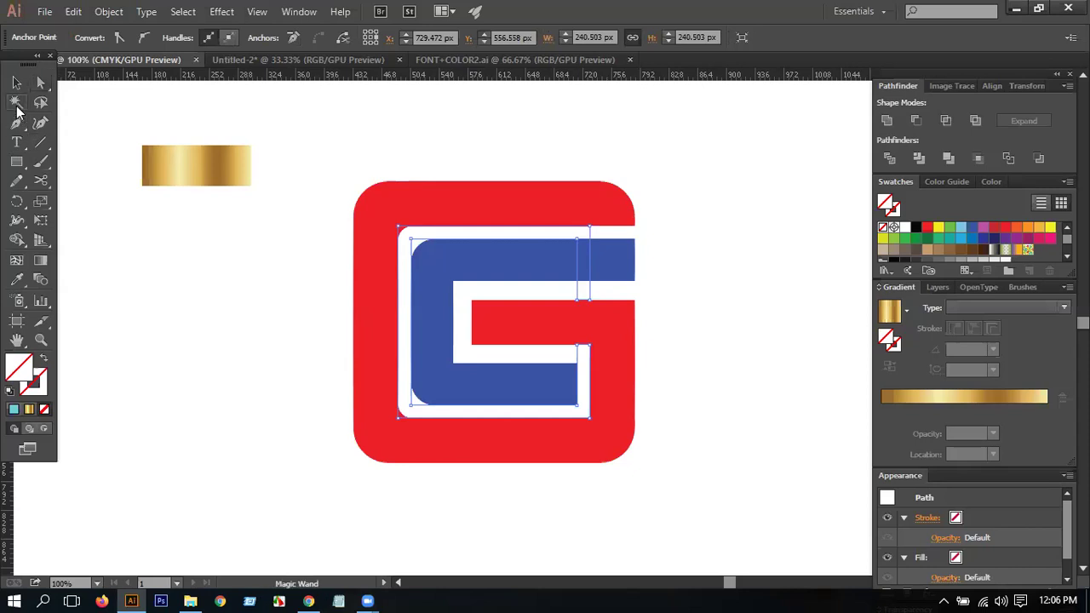
pyautogui.click(576, 290)
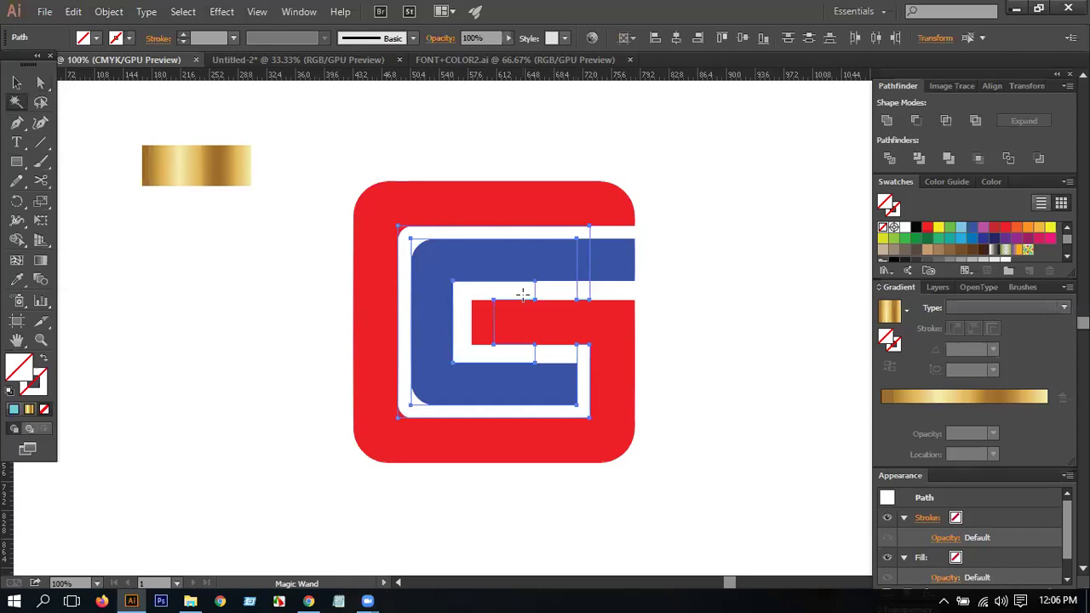
pyautogui.hotkey('ctrl', 'shift', 'a')
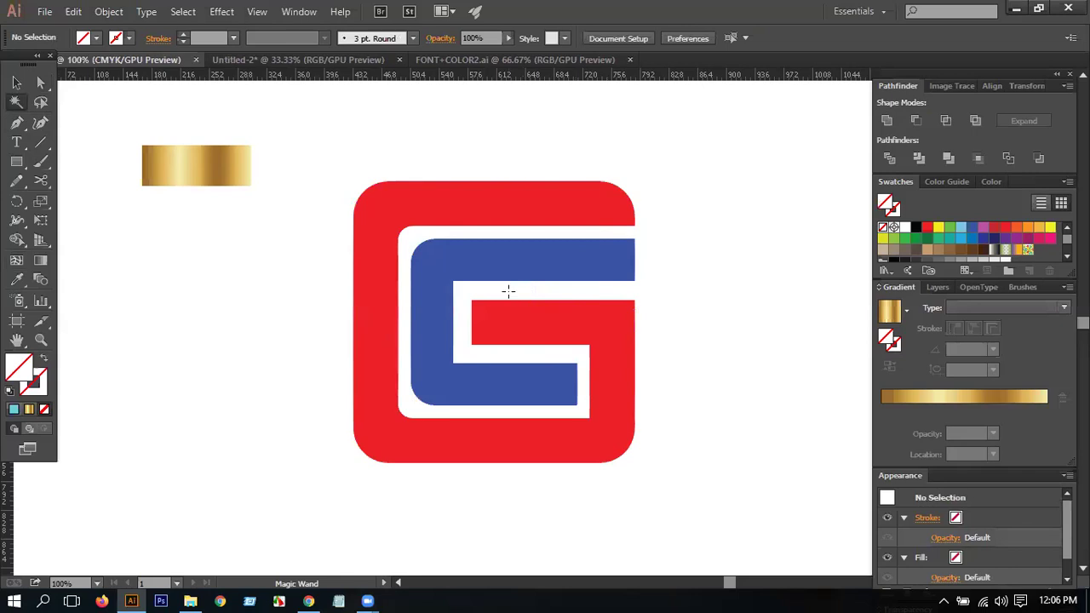
# Step: Select the whole logo to examine where its leftover unfilled paths lie
pyautogui.click(16, 83)
pyautogui.moveTo(283, 149); pyautogui.dragTo(753, 501)
pyautogui.hotkey('ctrl', 'z')
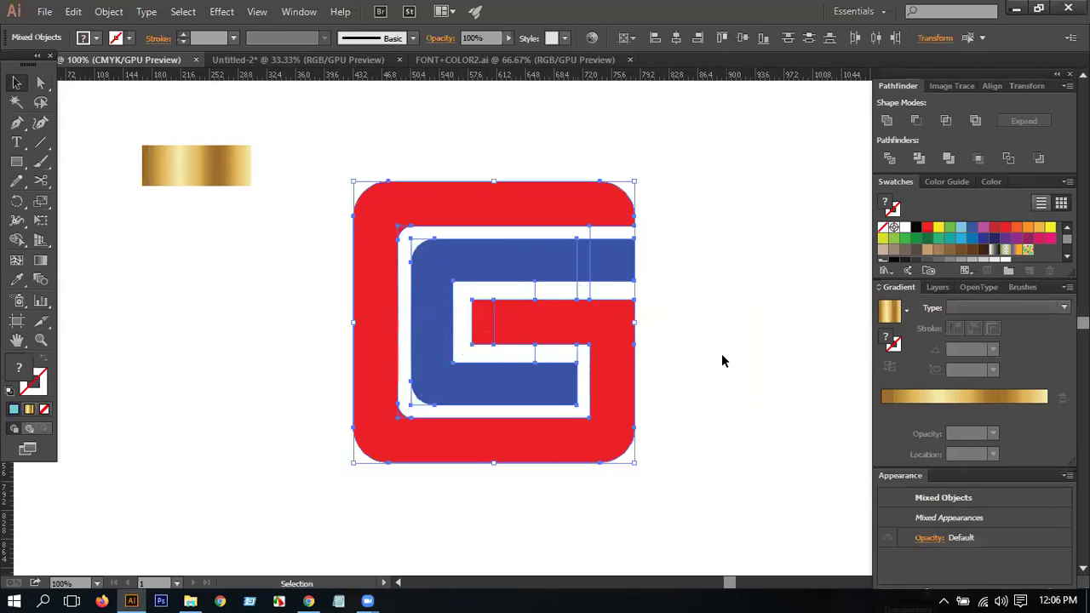
# Step: Select the leftover unfilled path inside the logo and activate the Magic Wand for matching paths
pyautogui.click(720, 341)
pyautogui.click(587, 295)
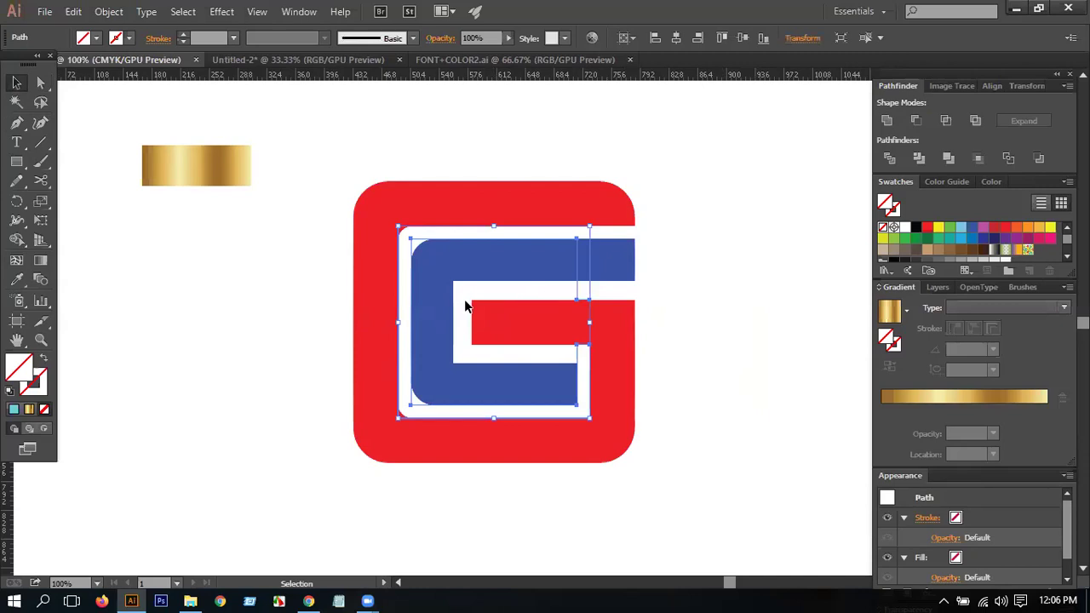
pyautogui.click(16, 102)
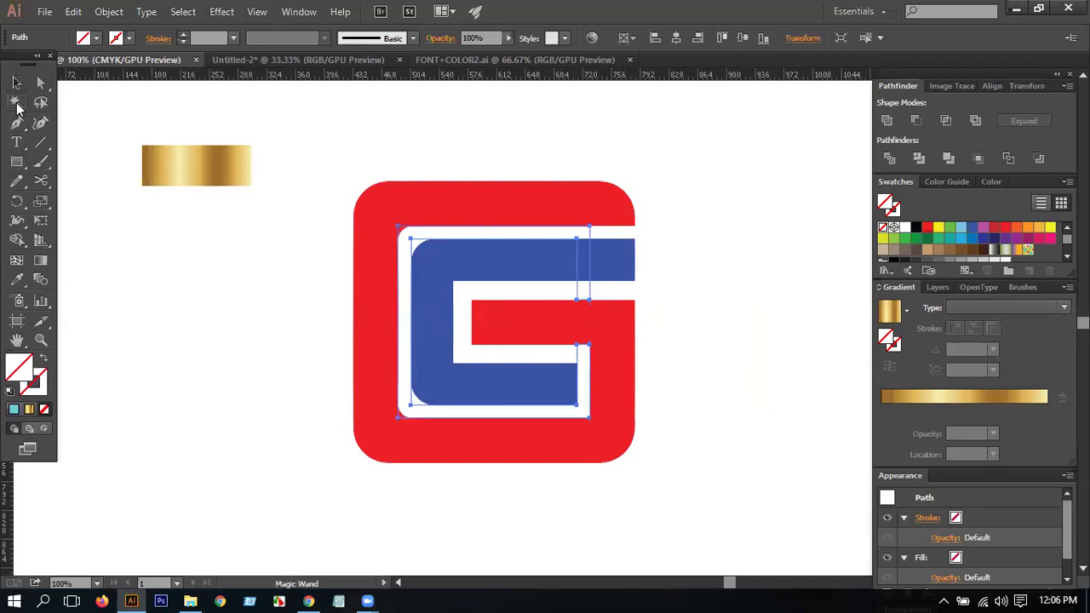